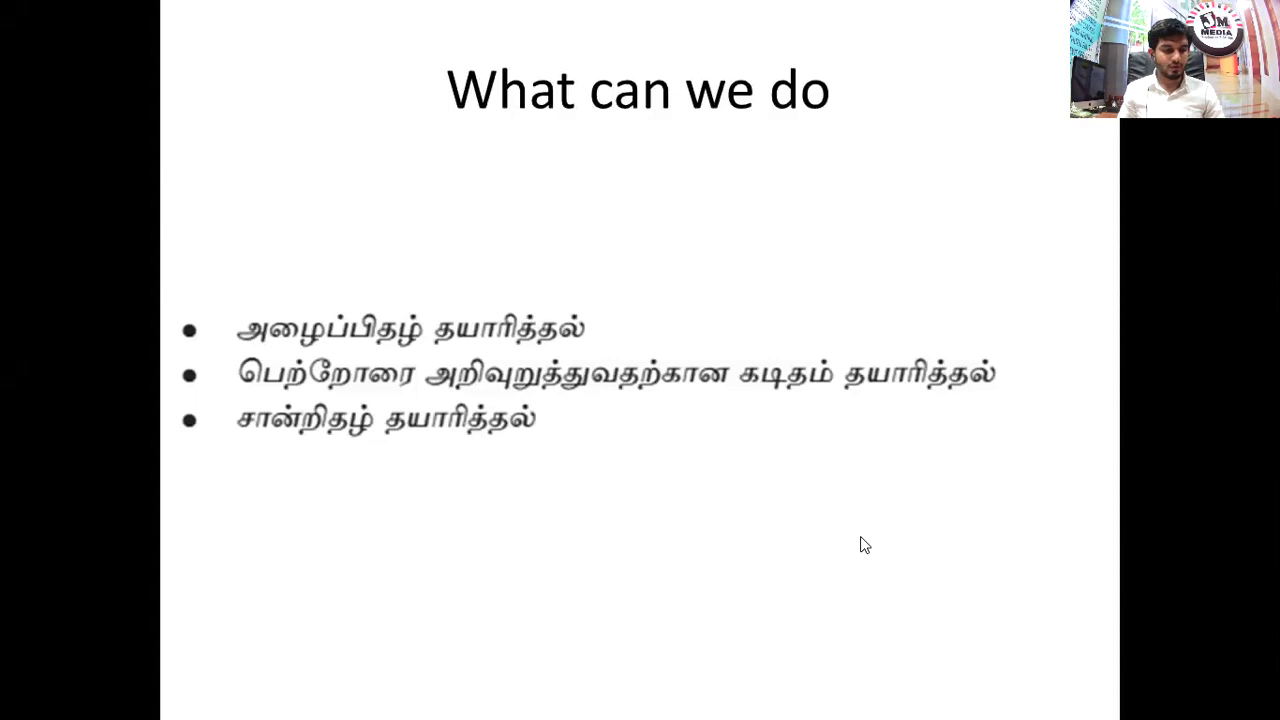
Step: Advance to the word-processor features slide, from Creating and Formating to Print Preview and Printing
left_click(712, 386)
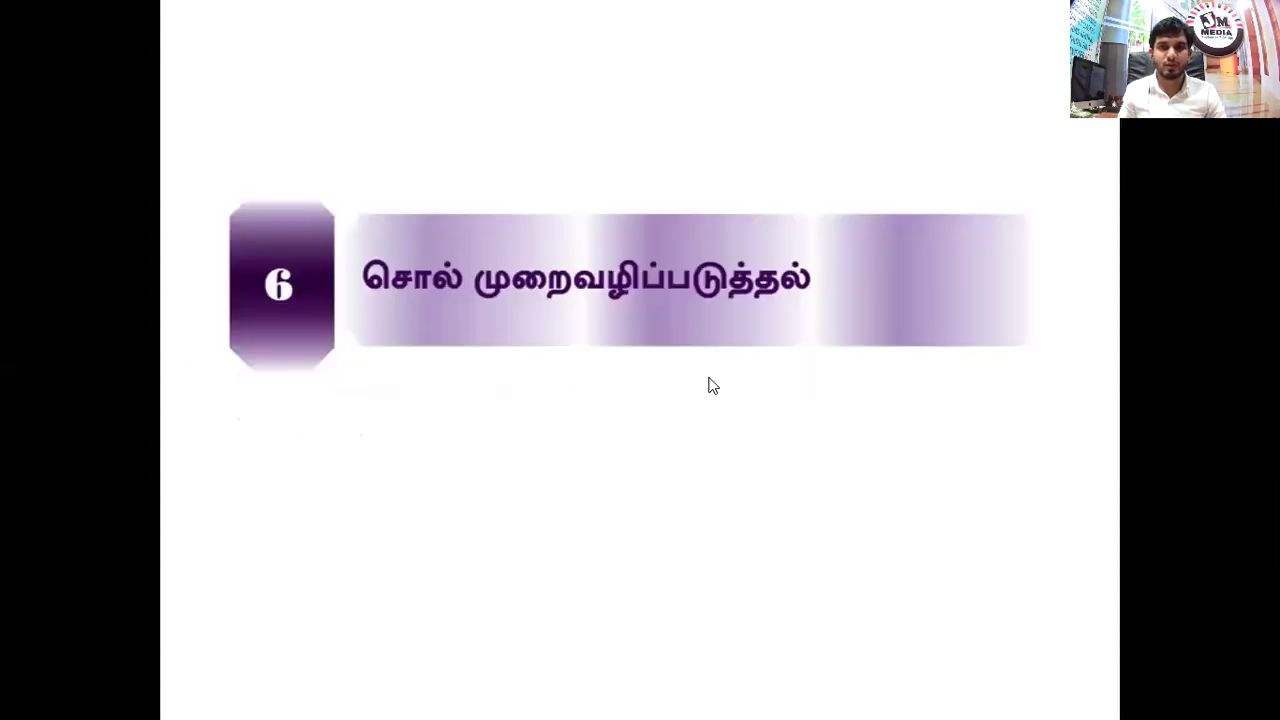
left_click(712, 386)
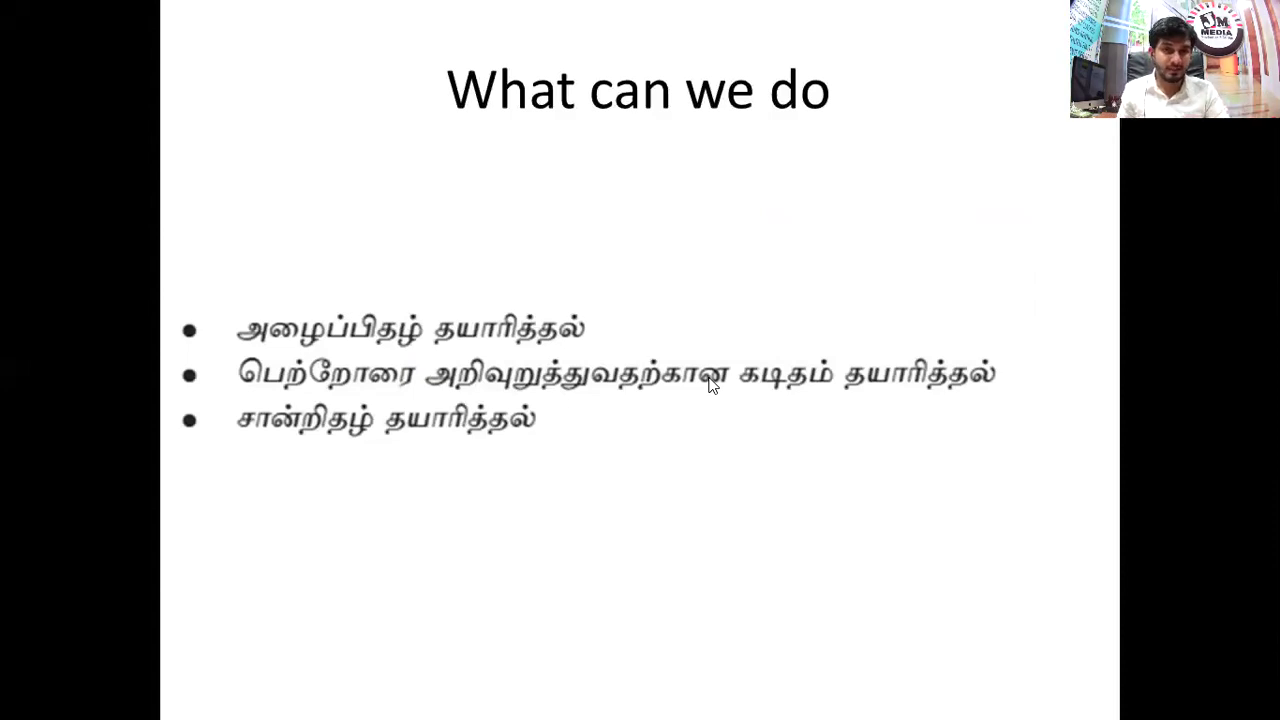
key("Right")
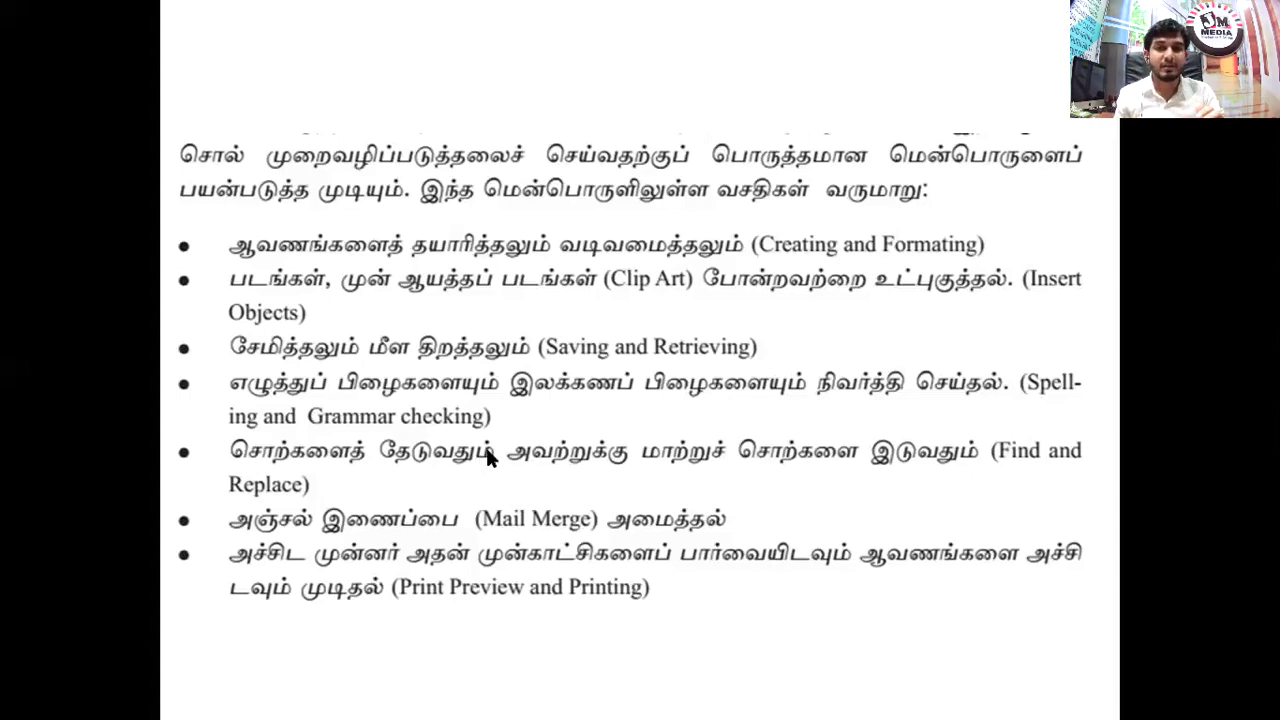
Step: Advance to the 6.1.1 slide tabling word-processing programs, from AbiWord to Word Perfect, and their makers
key("Right")
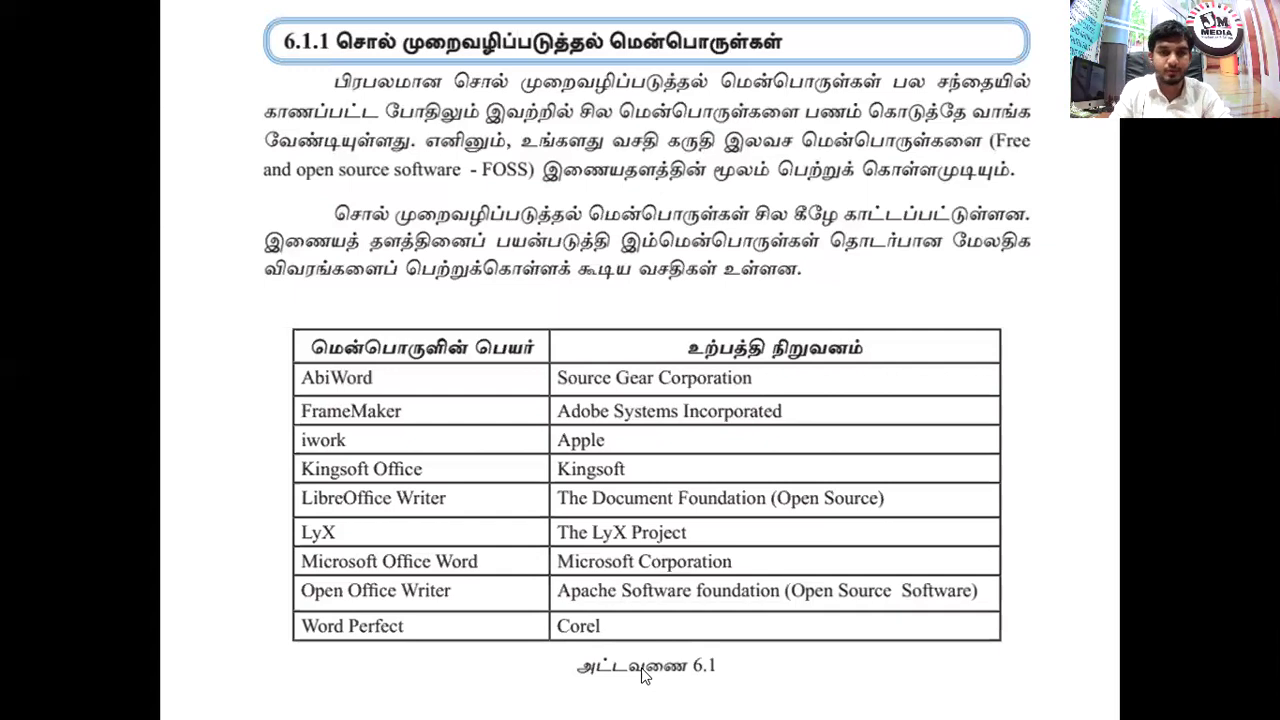
Step: Present the Cloud Computing slide citing Google Docs, then switch from the slideshow to the browser
key("Right")
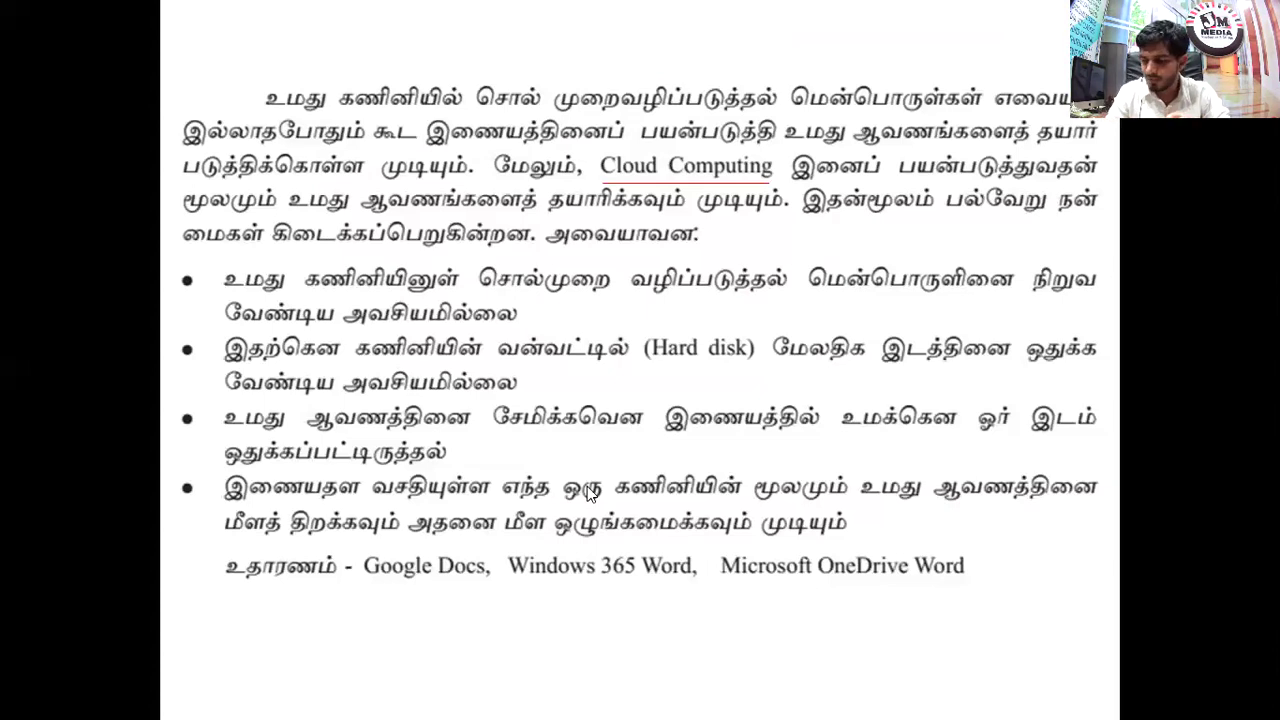
key("Left")
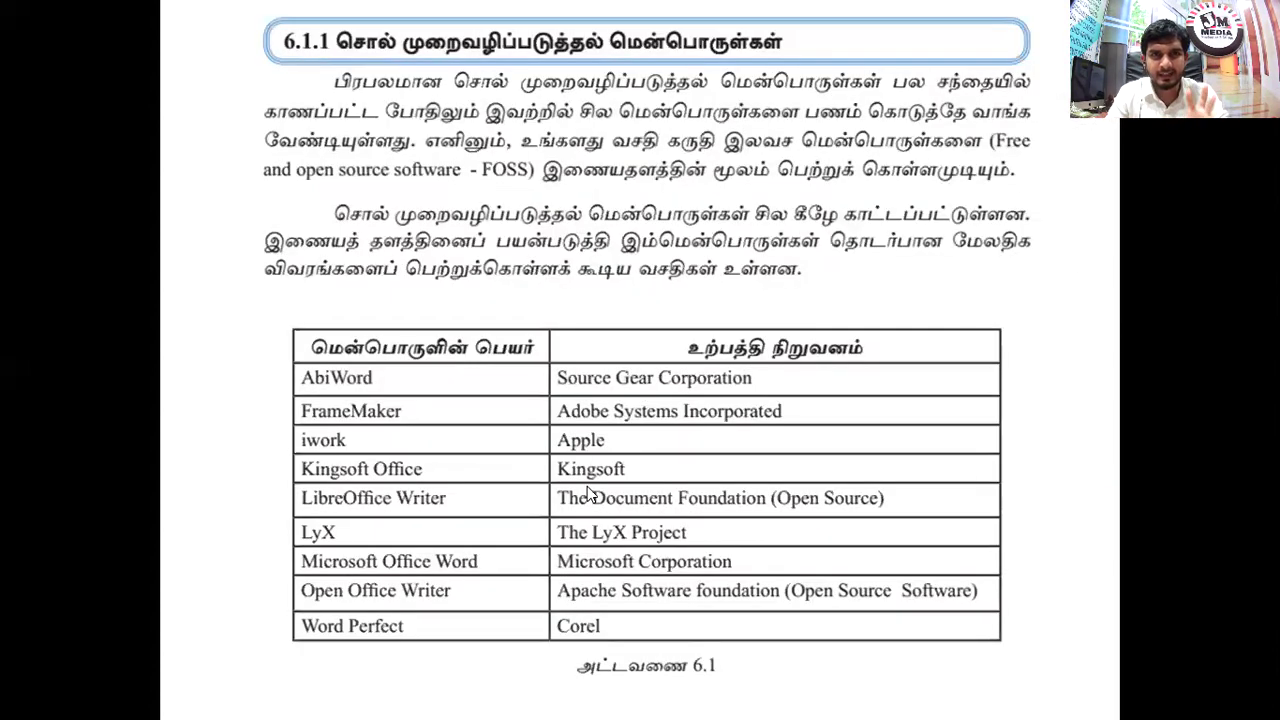
key("Right")
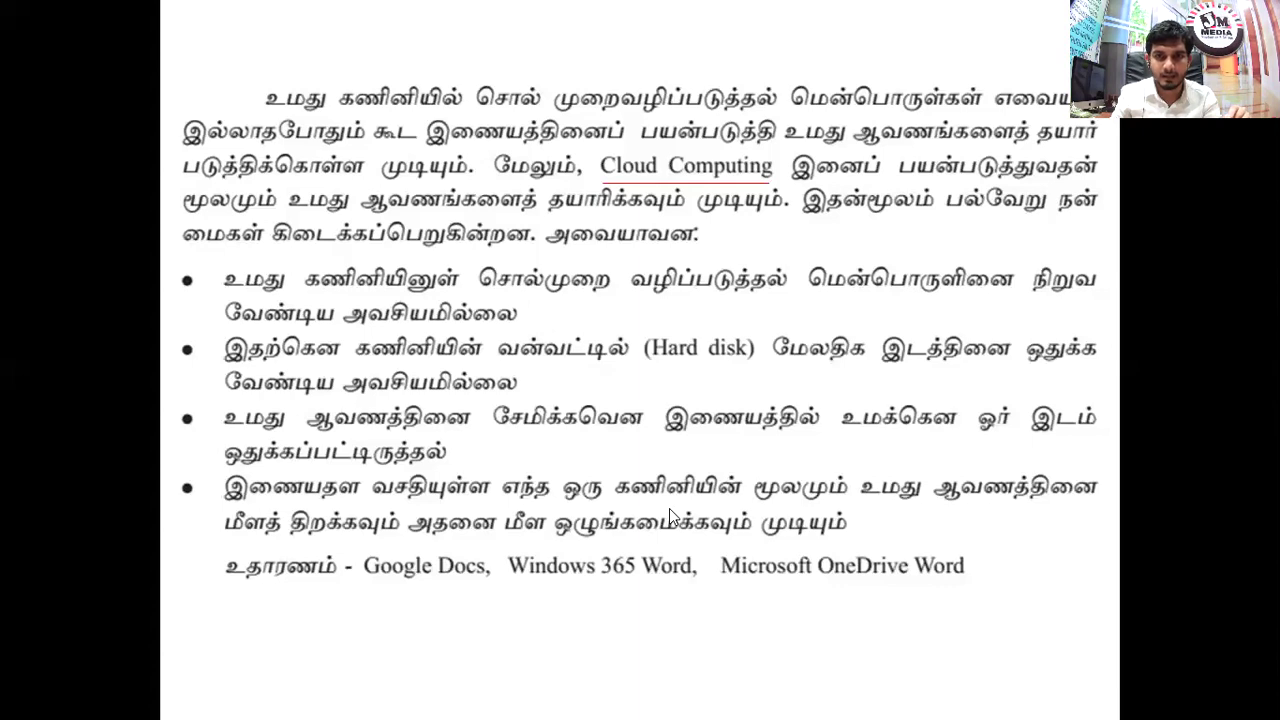
key("alt+Tab")
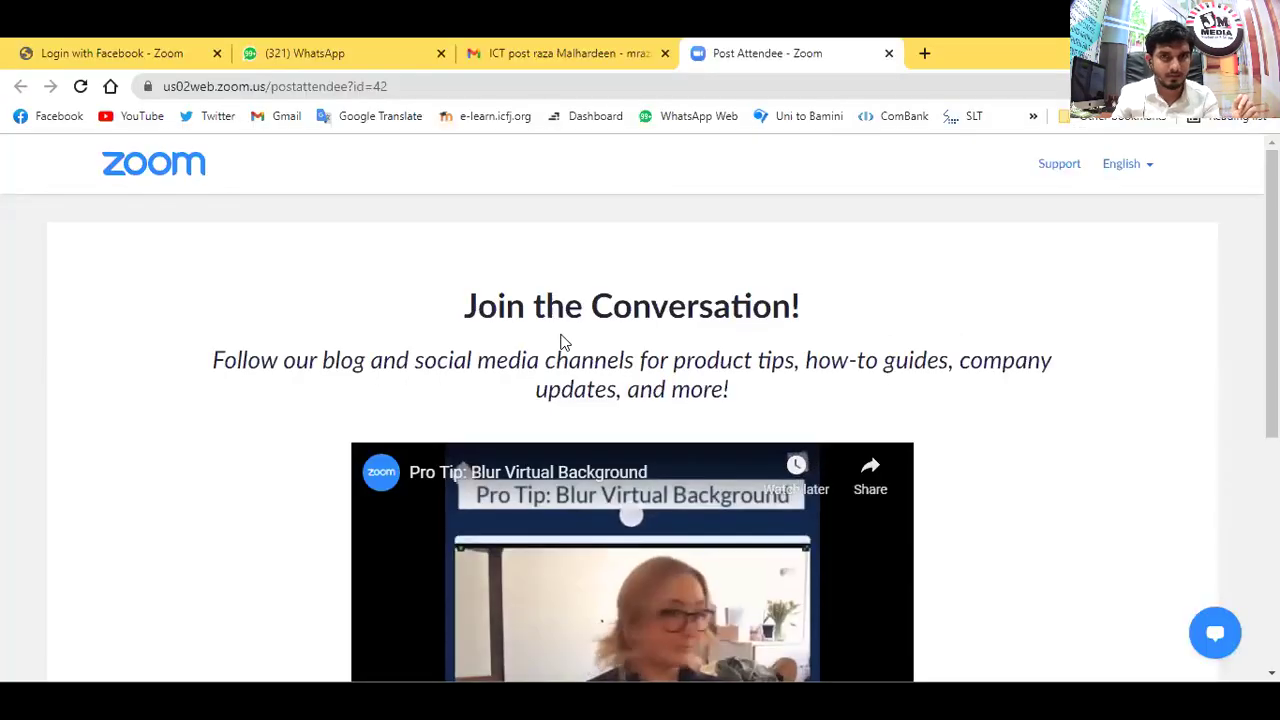
Step: Close the Zoom post-attendee and Gmail tabs in Chrome
left_click(886, 54)
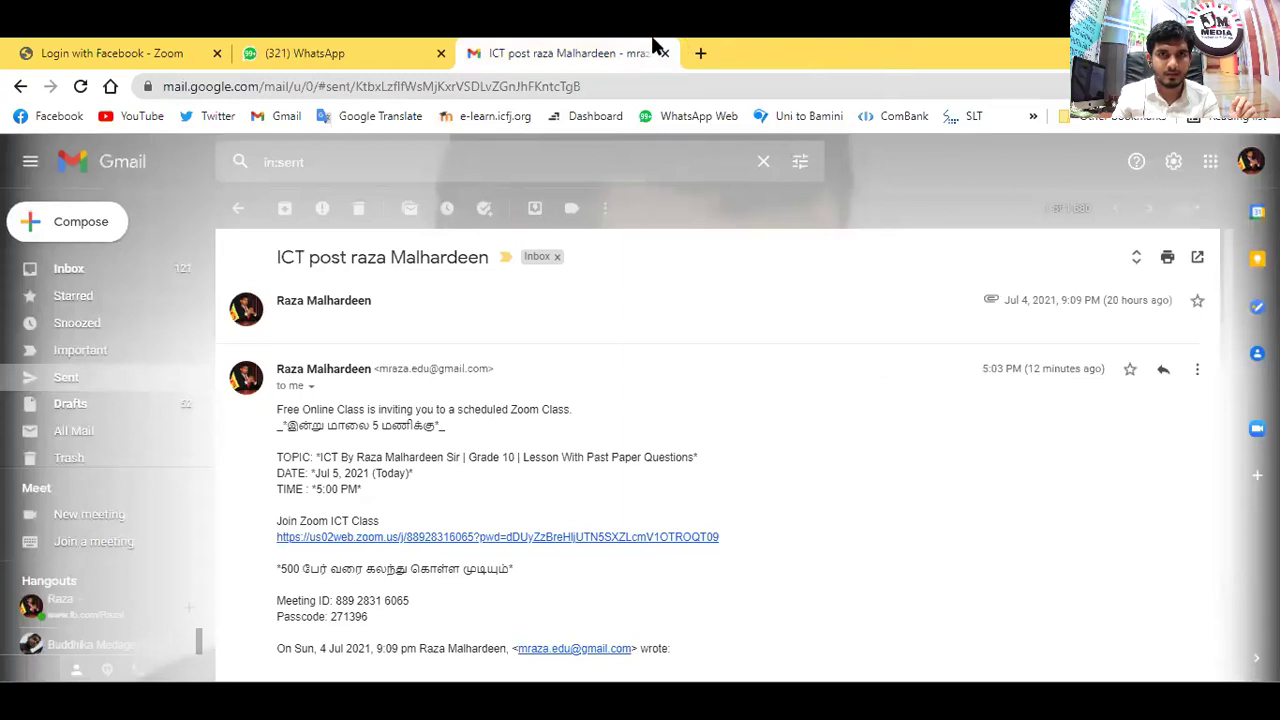
left_click(665, 54)
left_click(100, 47)
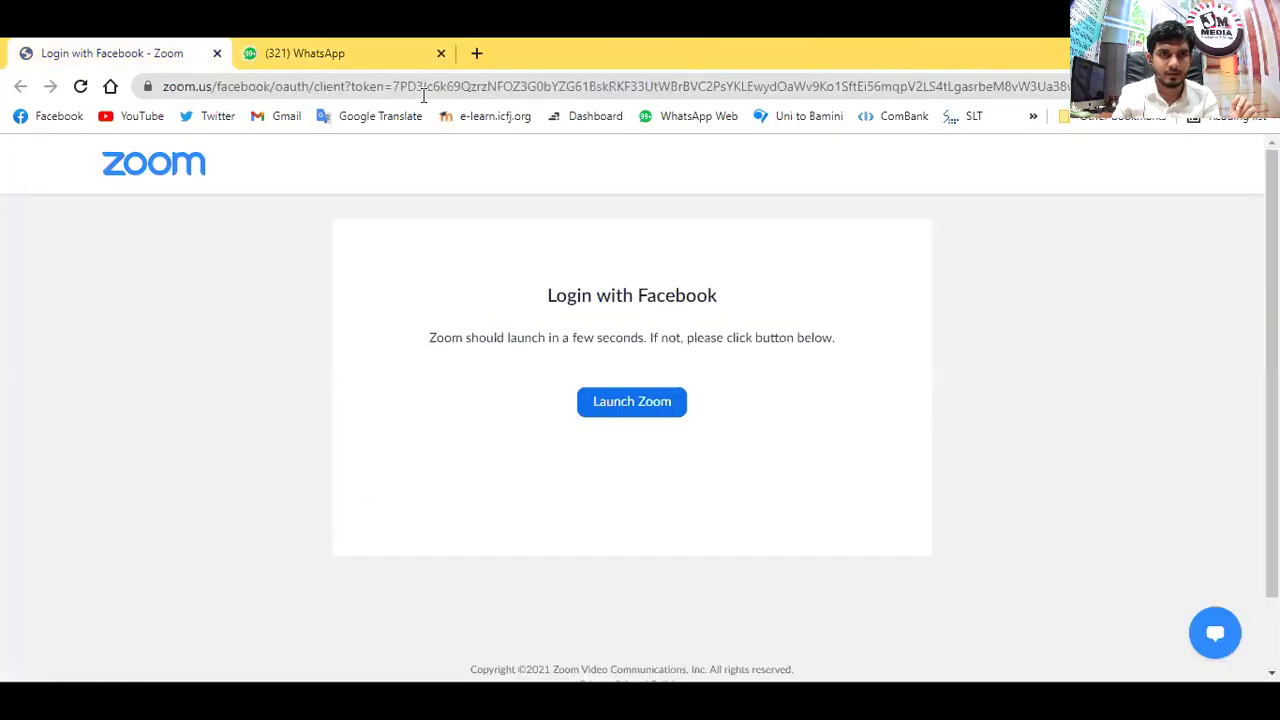
Step: Search Google for 'google docs' in a new tab
left_click(478, 58)
type("GOOGL")
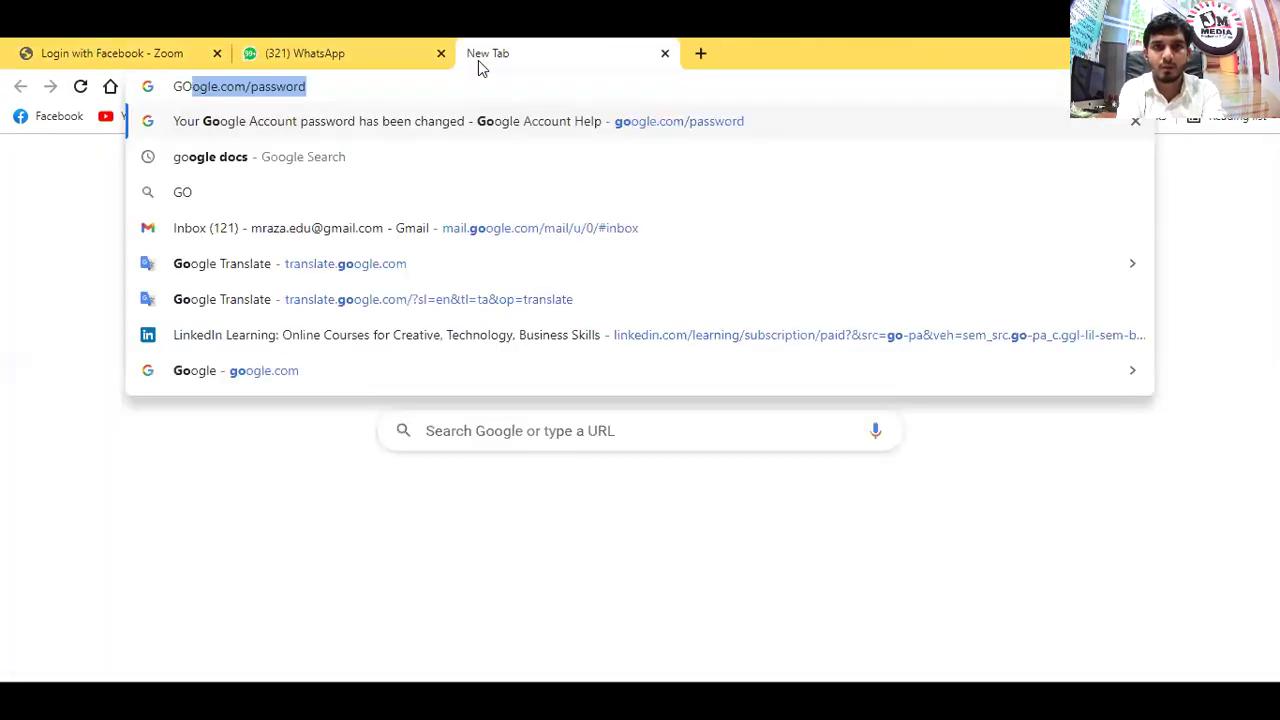
key("Down")
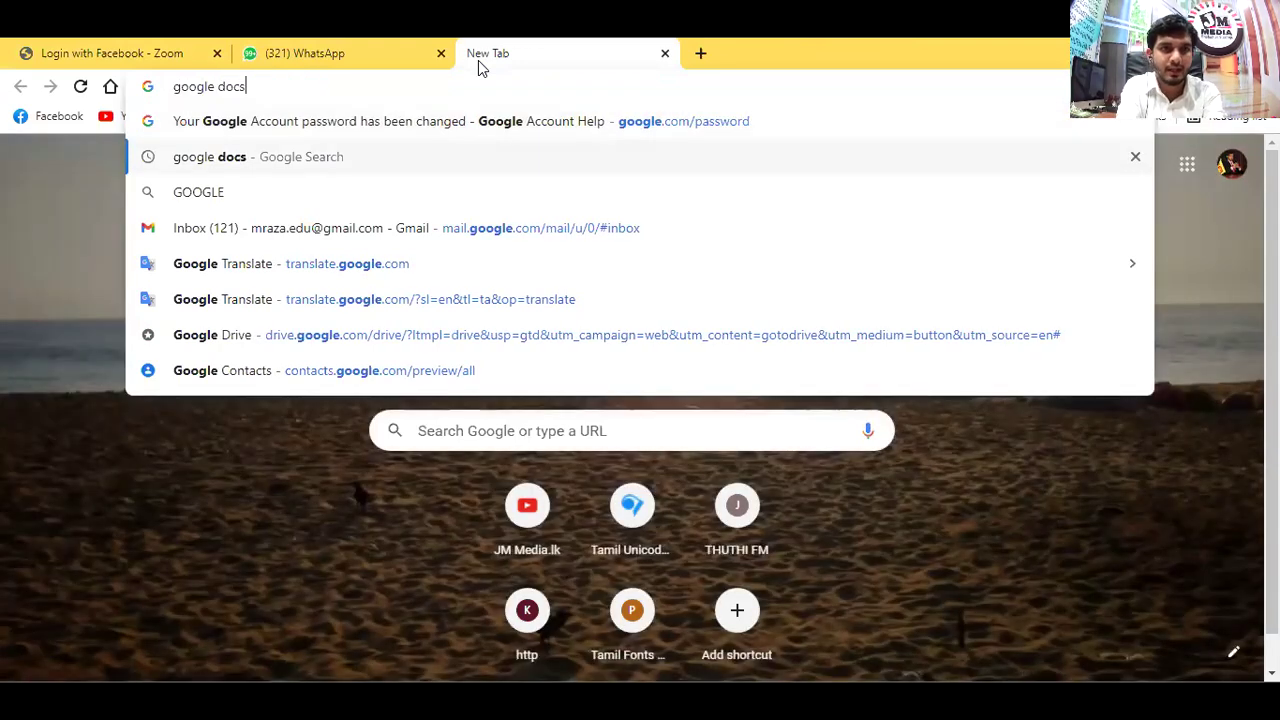
key("Return")
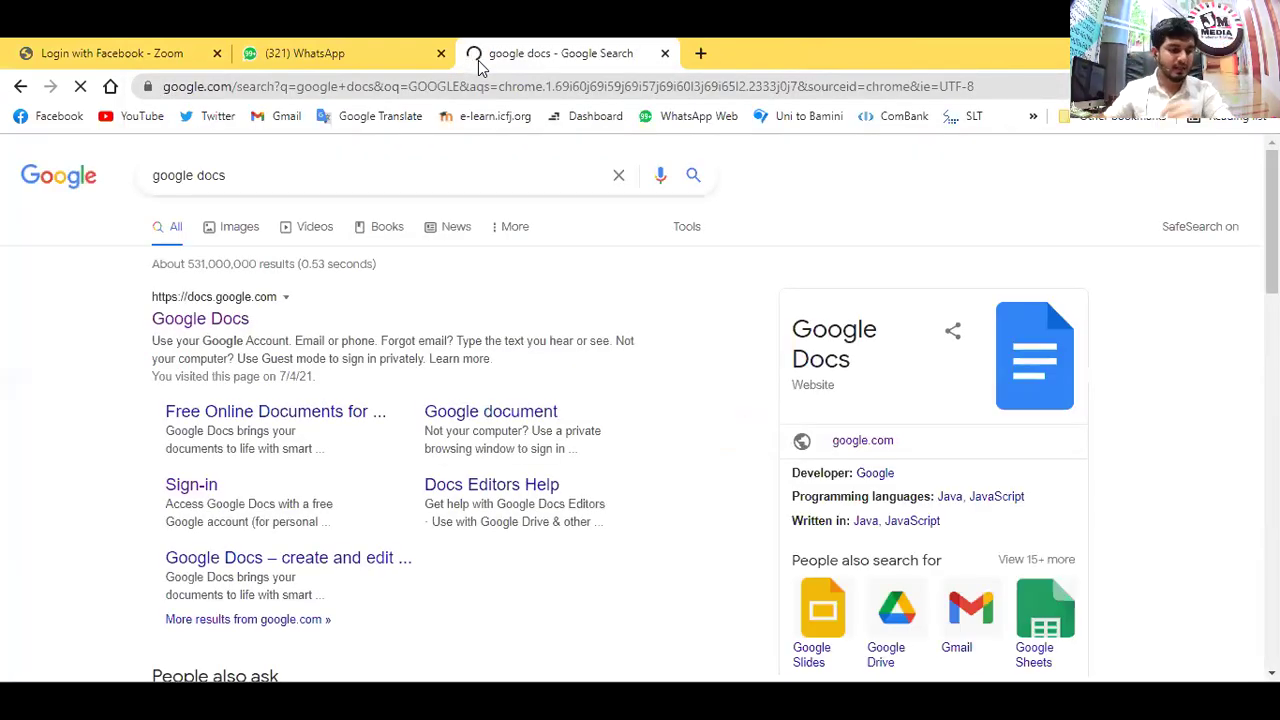
Step: Open Google Docs from the search results and start a Blank document
left_click(175, 333)
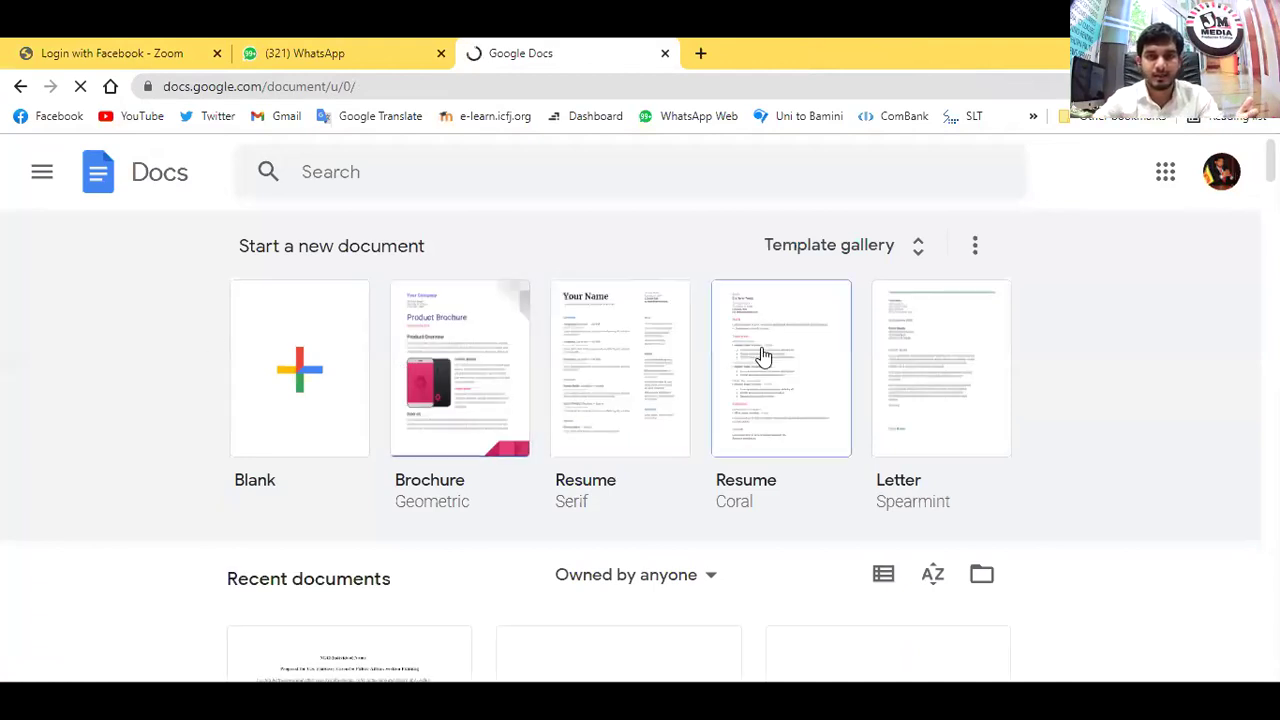
scroll(763, 357, "down", 2)
scroll(763, 357, "down", 1)
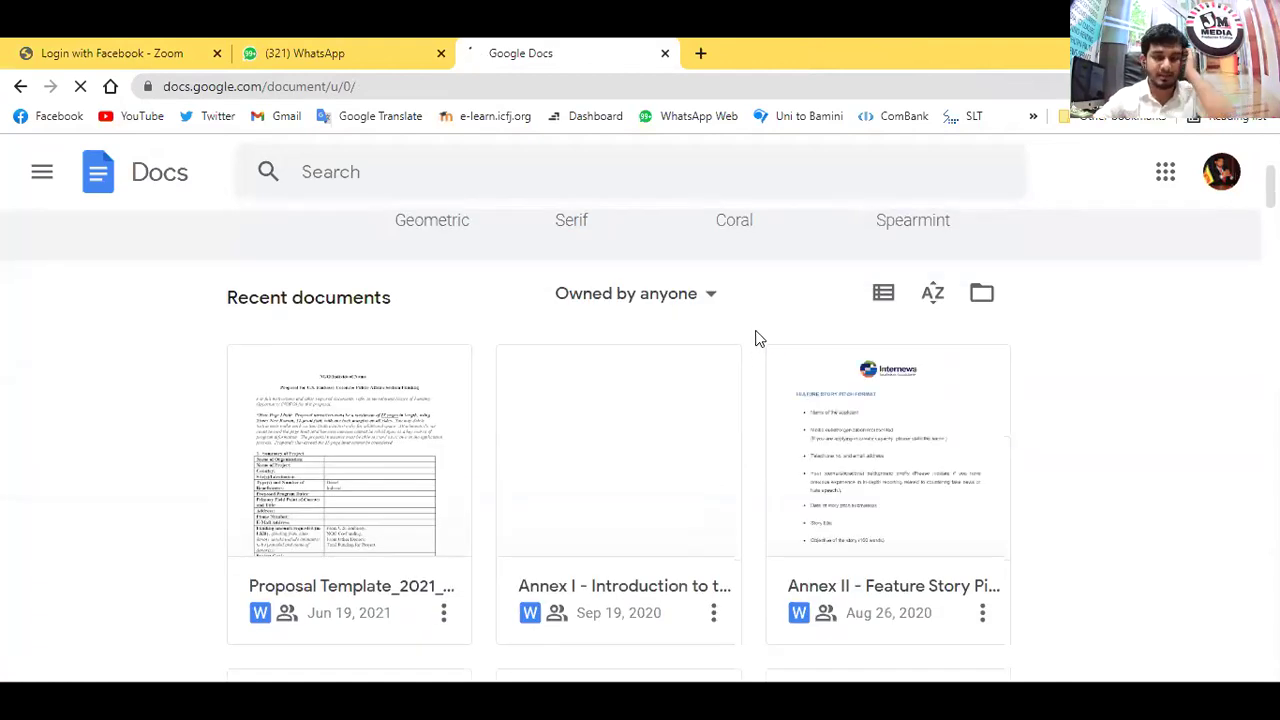
scroll(671, 392, "up", 3)
scroll(671, 392, "down", 3)
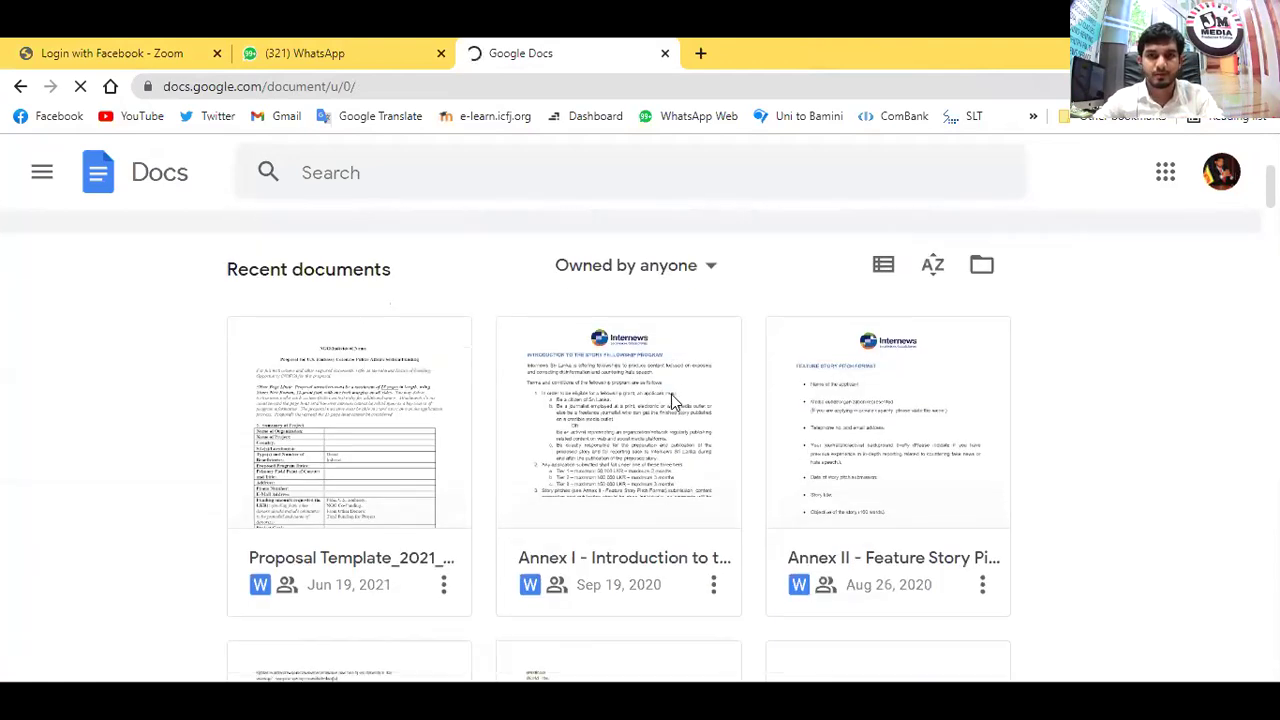
scroll(671, 394, "up", 3)
left_click(281, 376)
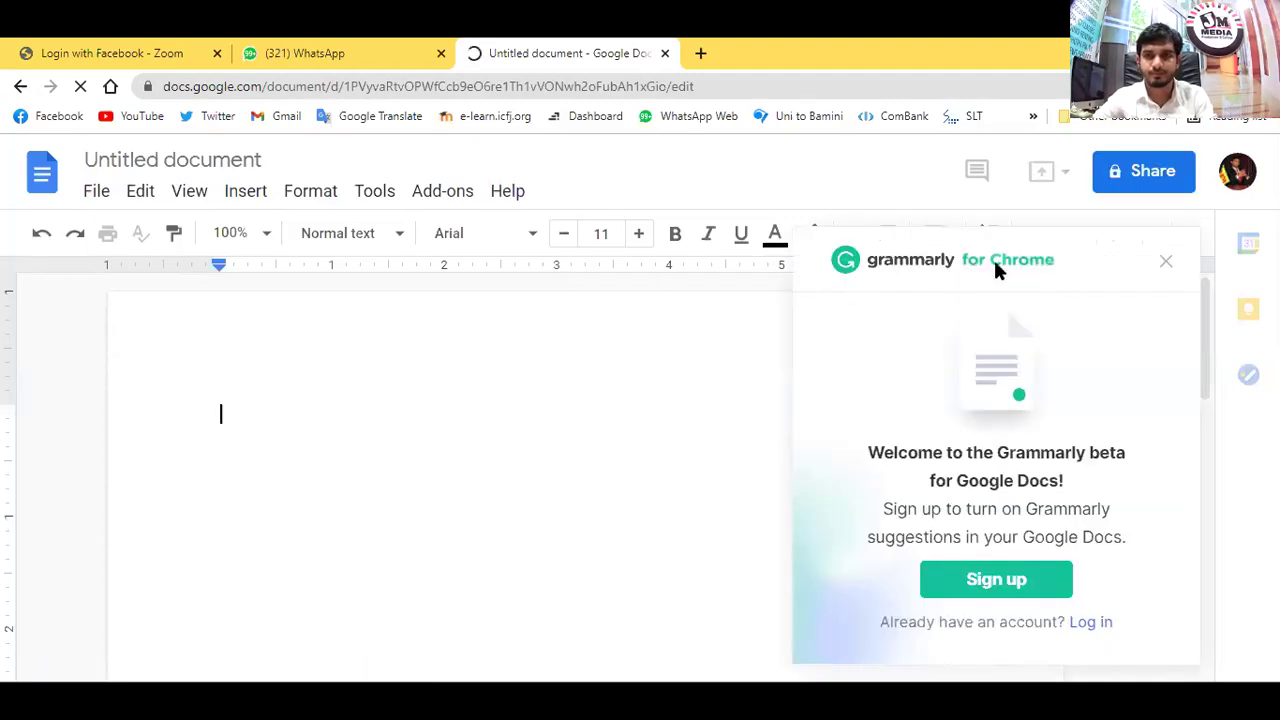
Step: Close the Grammarly welcome panel on the Untitled document and select its web address
left_click(781, 280)
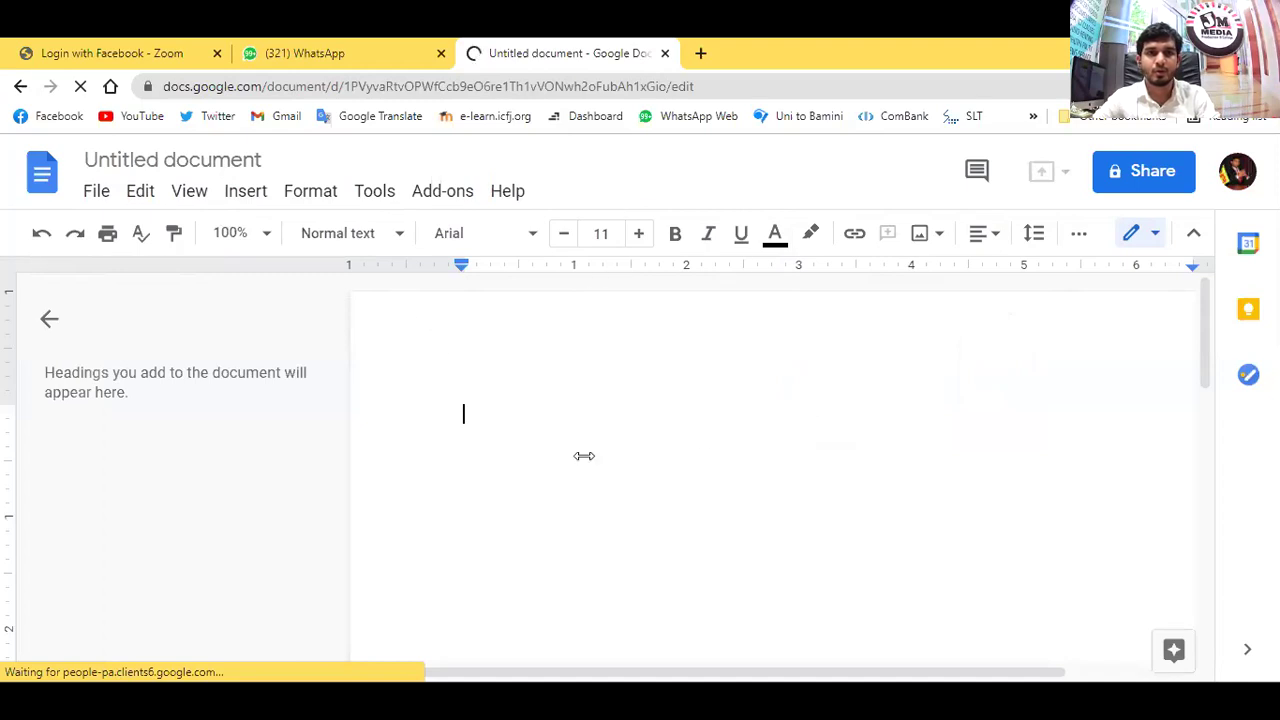
left_click(180, 86)
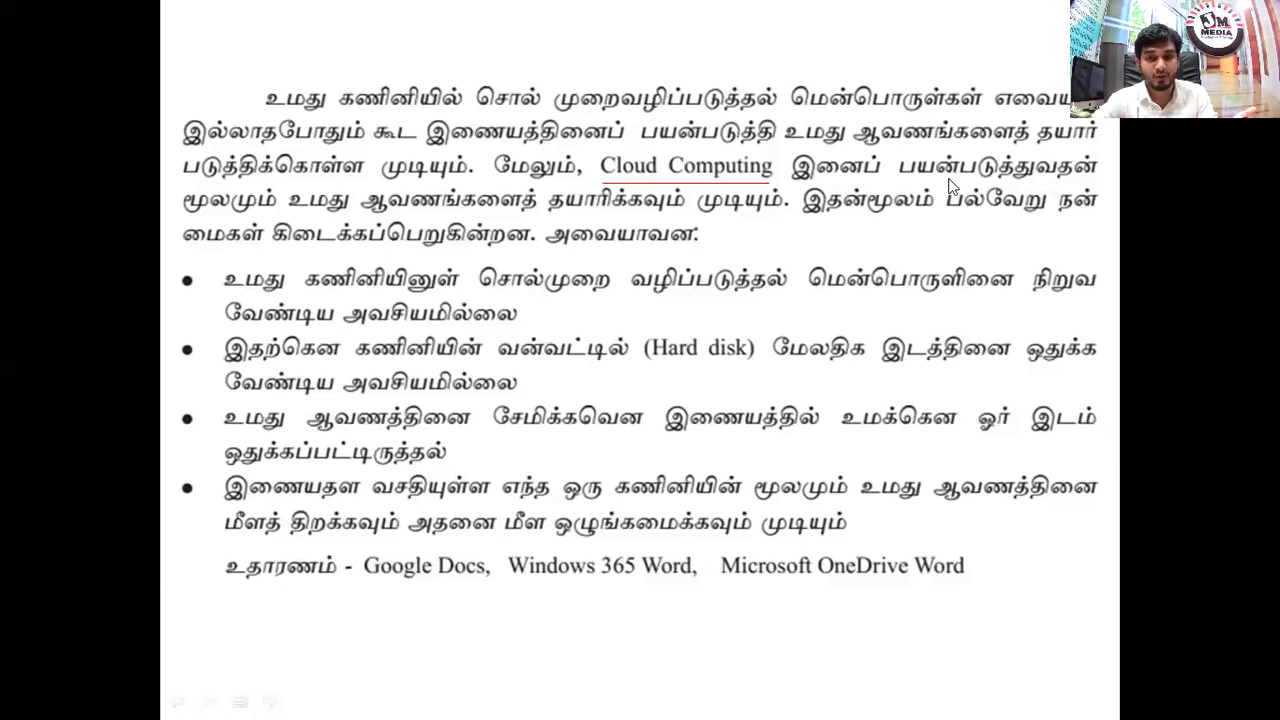
Step: Advance to the slide on smartphone and tablet word processors, from Documents To Go to Polaris Office
scroll(783, 238, "down", 1)
scroll(785, 238, "up", 1)
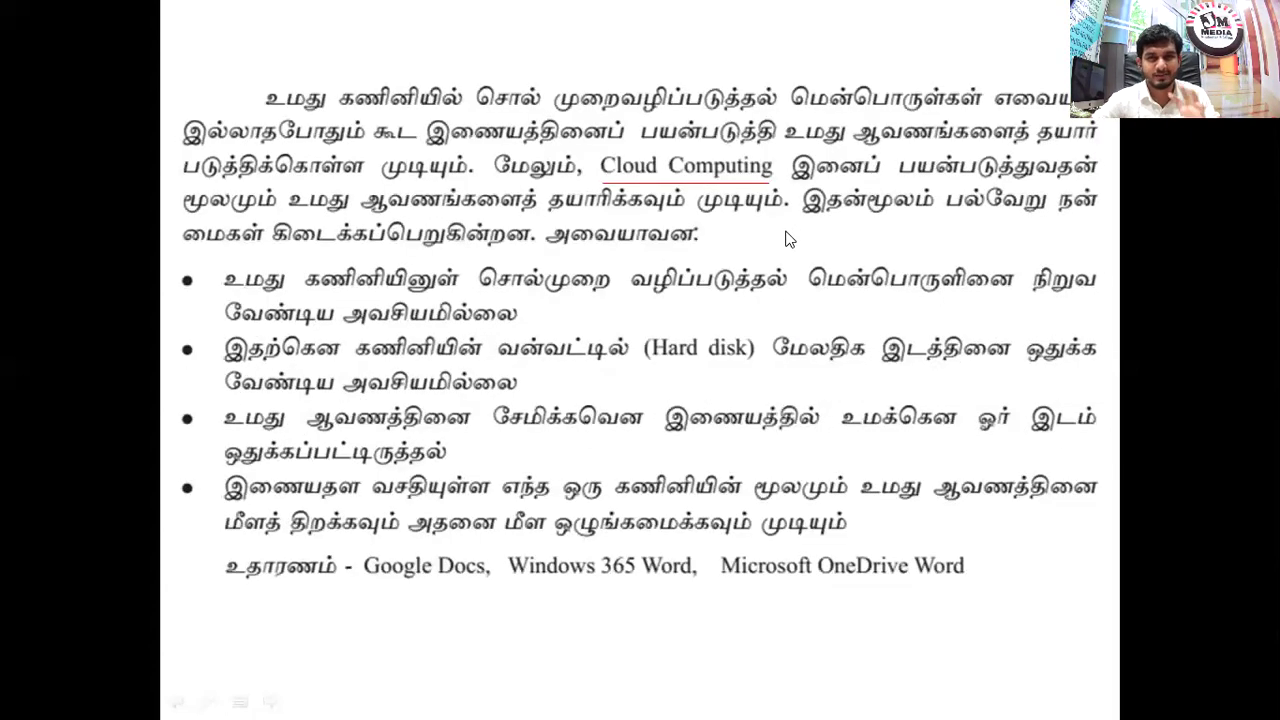
scroll(785, 228, "down", 1)
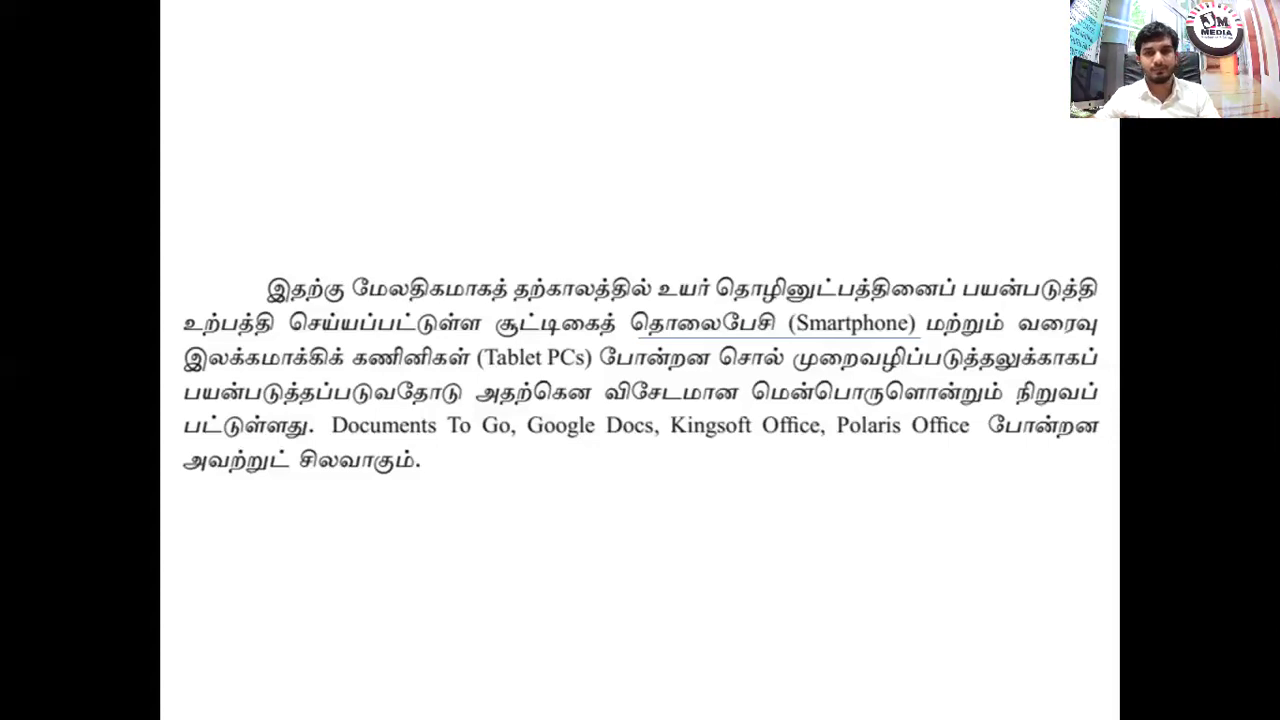
Step: Advance to the slide diagramming the parts of the Microsoft Office Word 2010 window
key("Right")
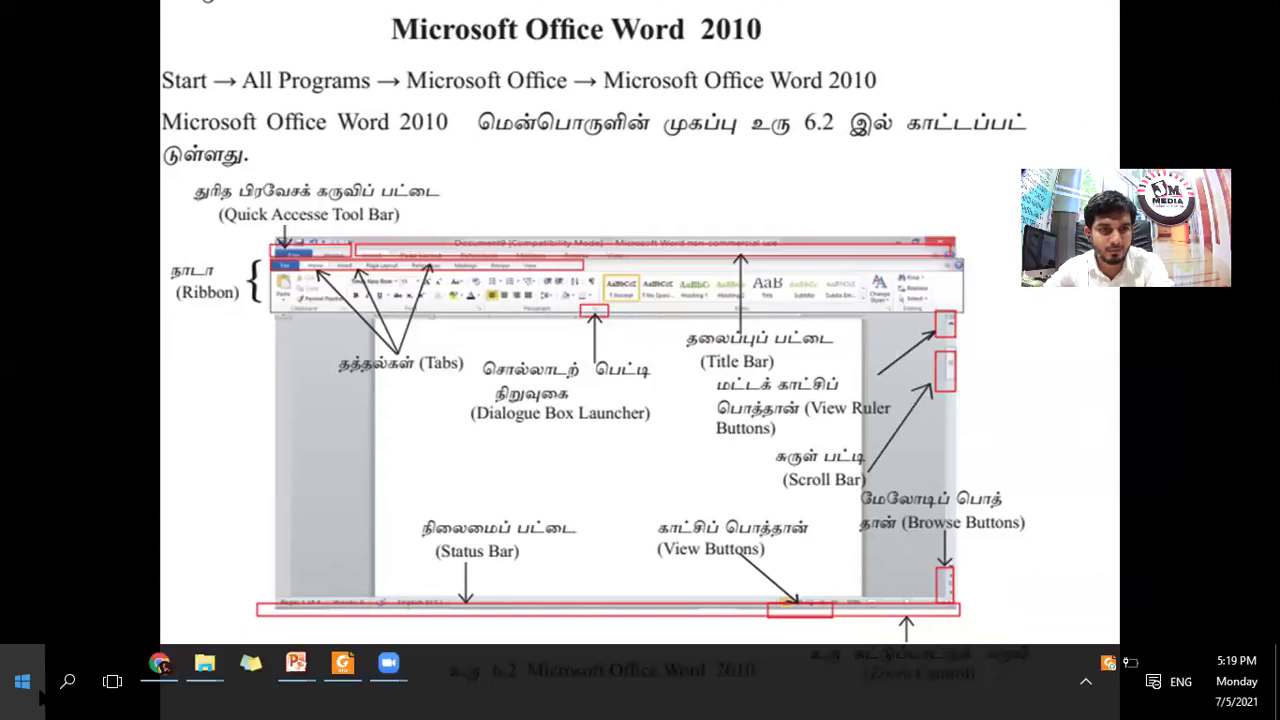
Step: Launch Microsoft Word 2010 from the Microsoft Office group in the Start menu's All apps list
left_click(22, 681)
left_click(62, 624)
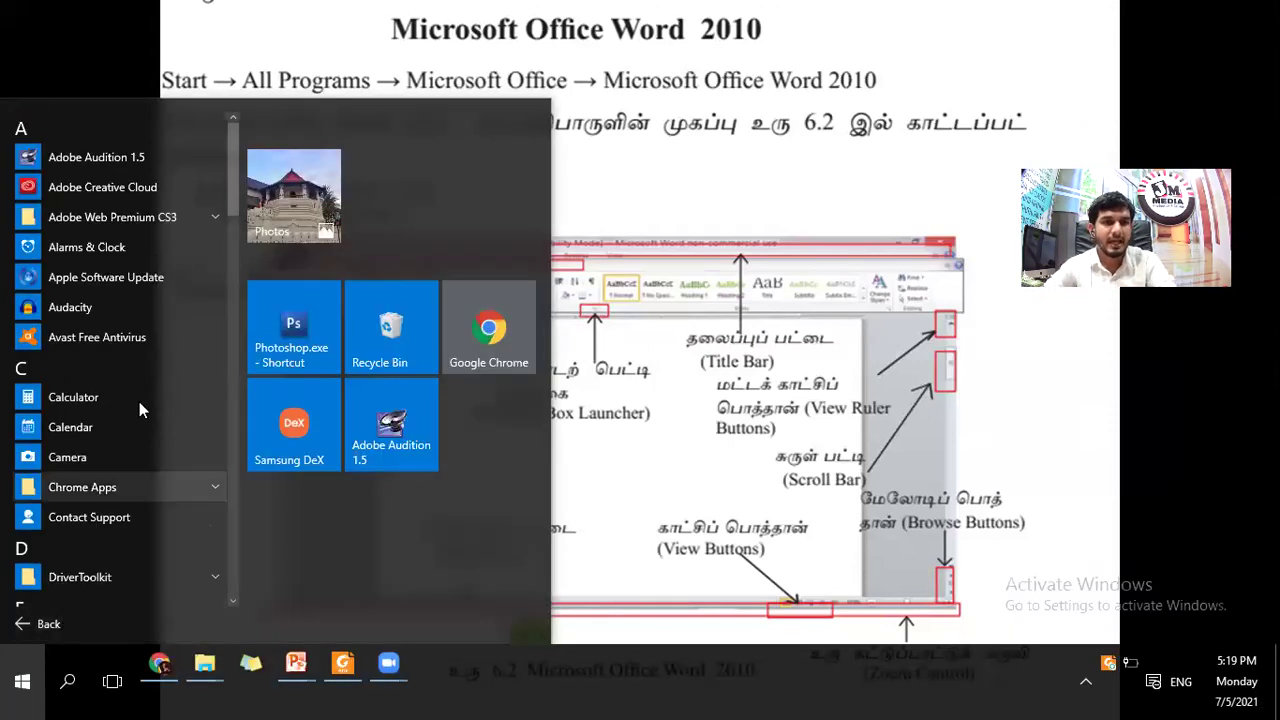
scroll(140, 403, "down", 3)
scroll(140, 403, "down", 2)
scroll(139, 405, "down", 3)
scroll(136, 395, "down", 2)
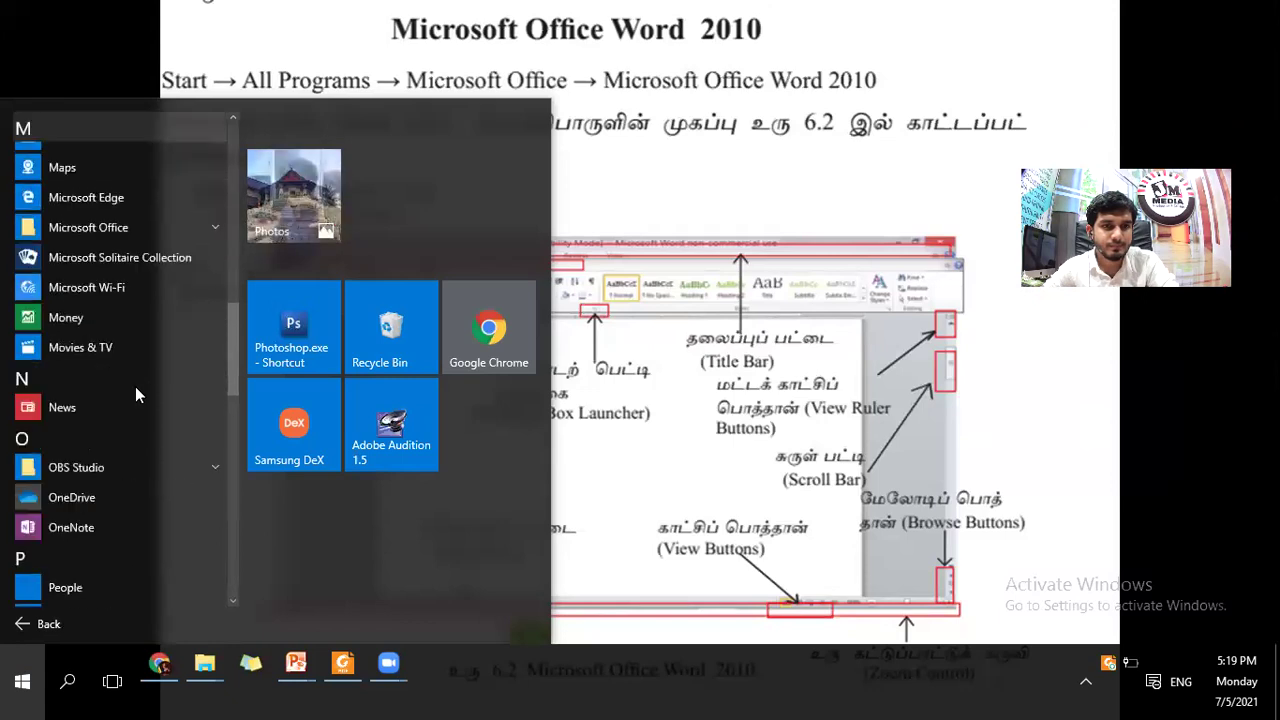
scroll(135, 386, "up", 1)
left_click(137, 302)
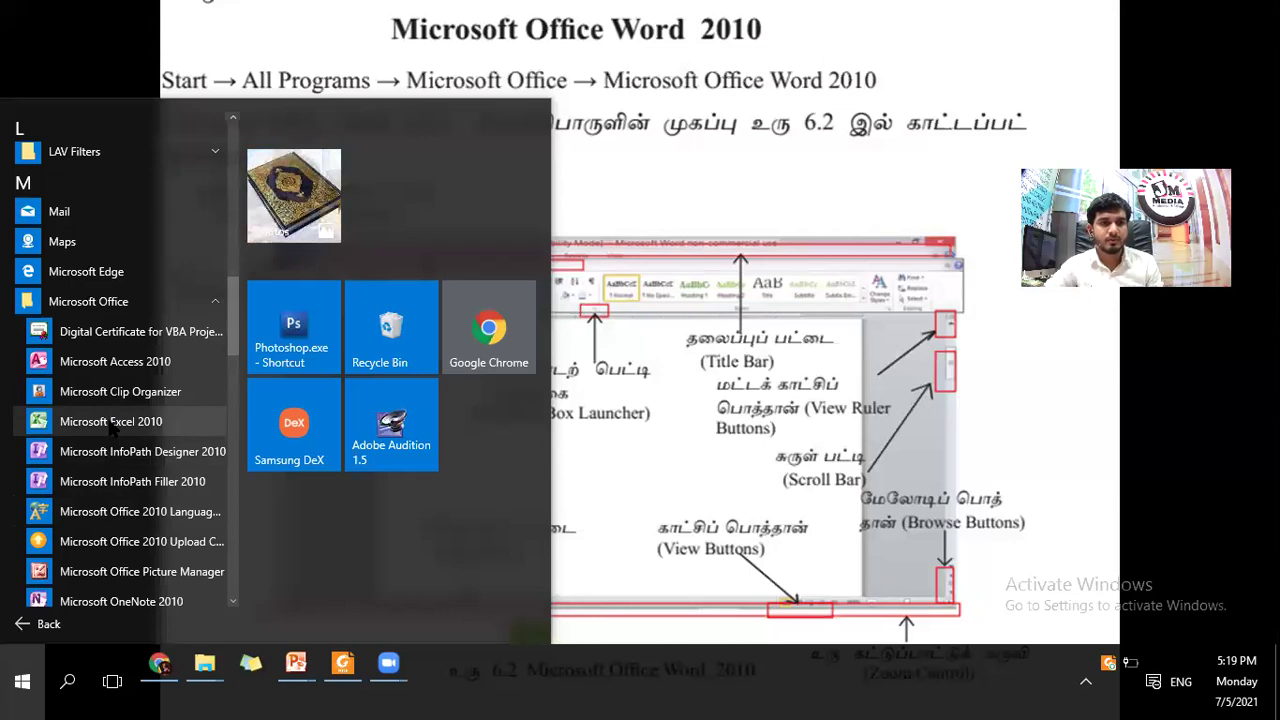
scroll(112, 425, "down", 3)
scroll(112, 425, "down", 1)
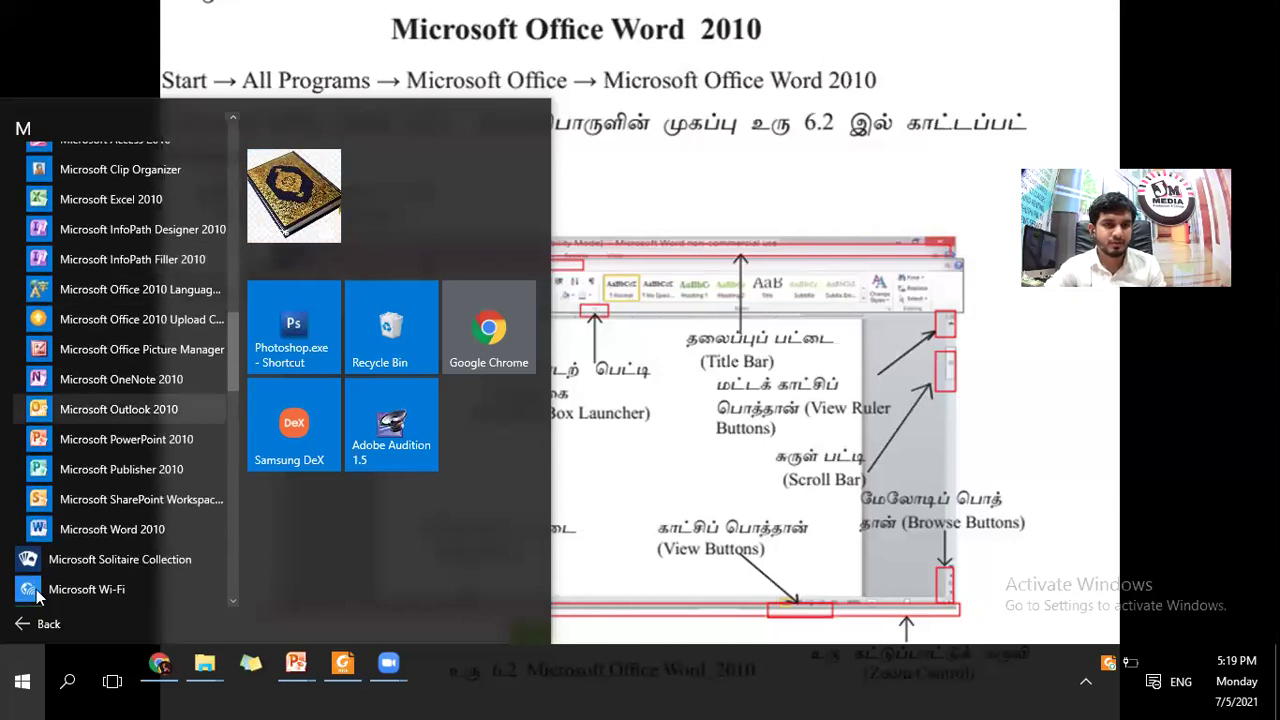
left_click(99, 536)
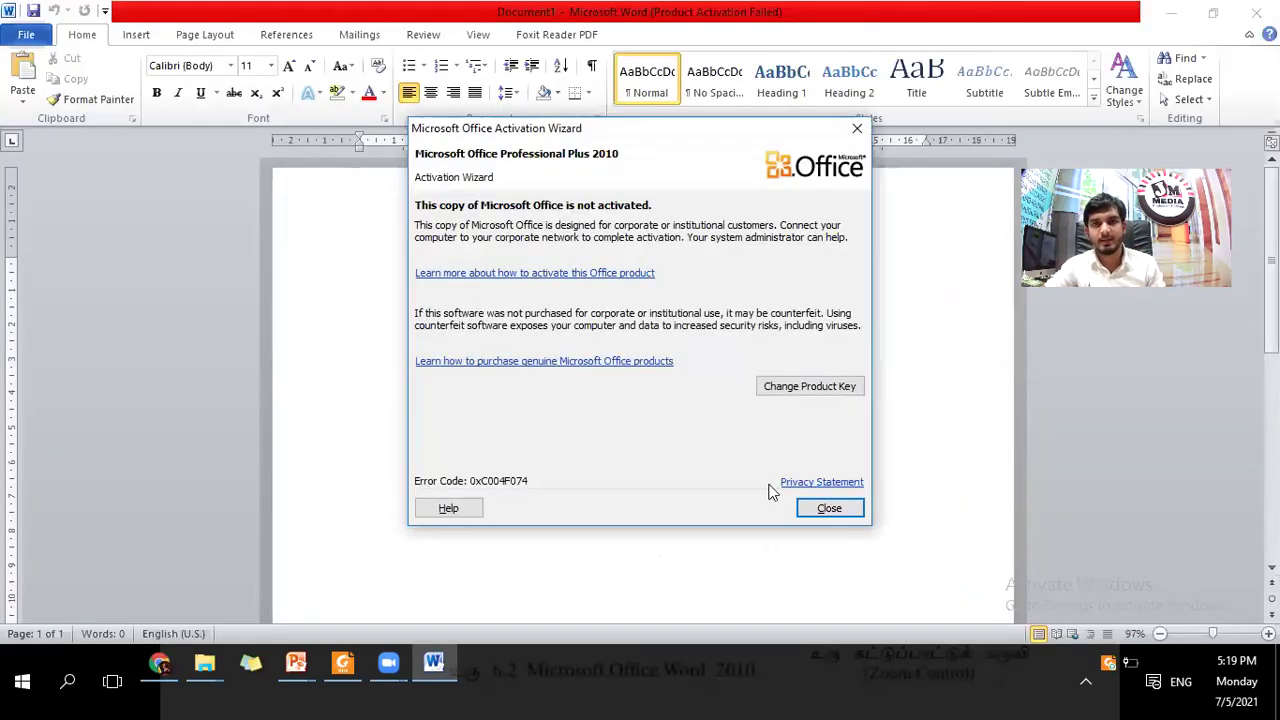
Step: Dismiss the Office Activation Wizard and zoom blank Document1 out from 97% to 37%
left_click(840, 509)
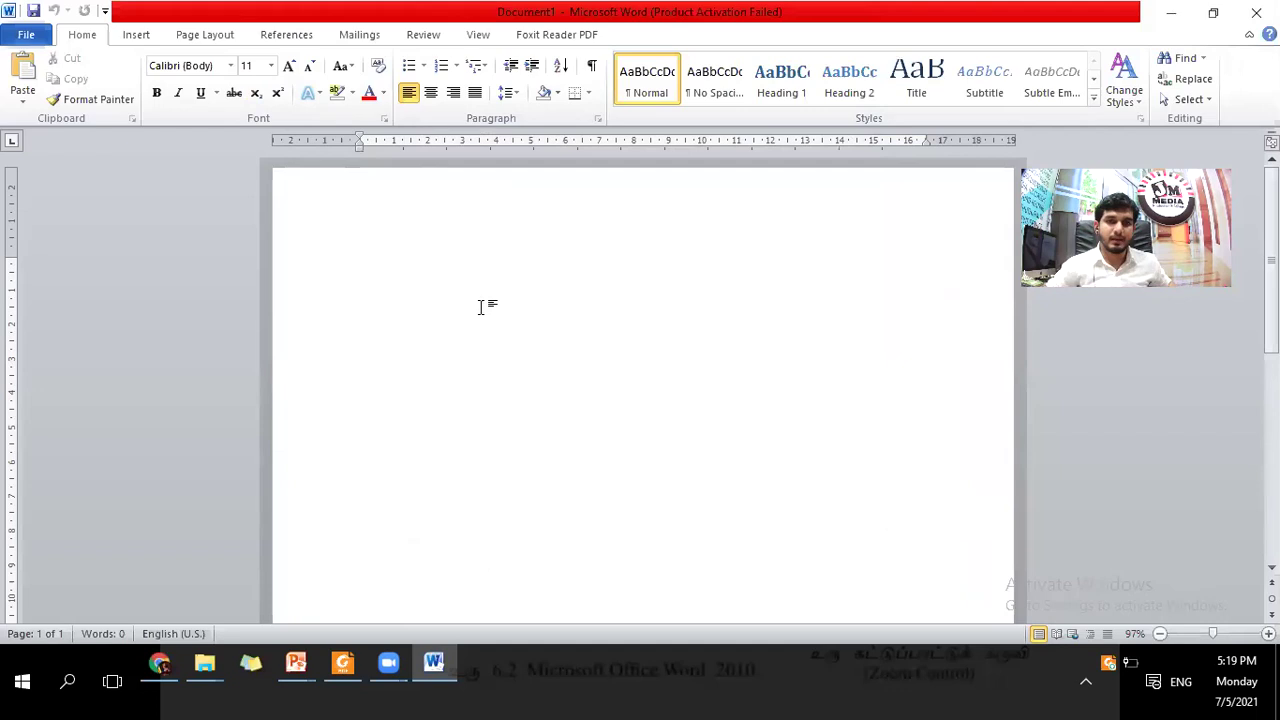
scroll(507, 355, "down", 4, "ctrl")
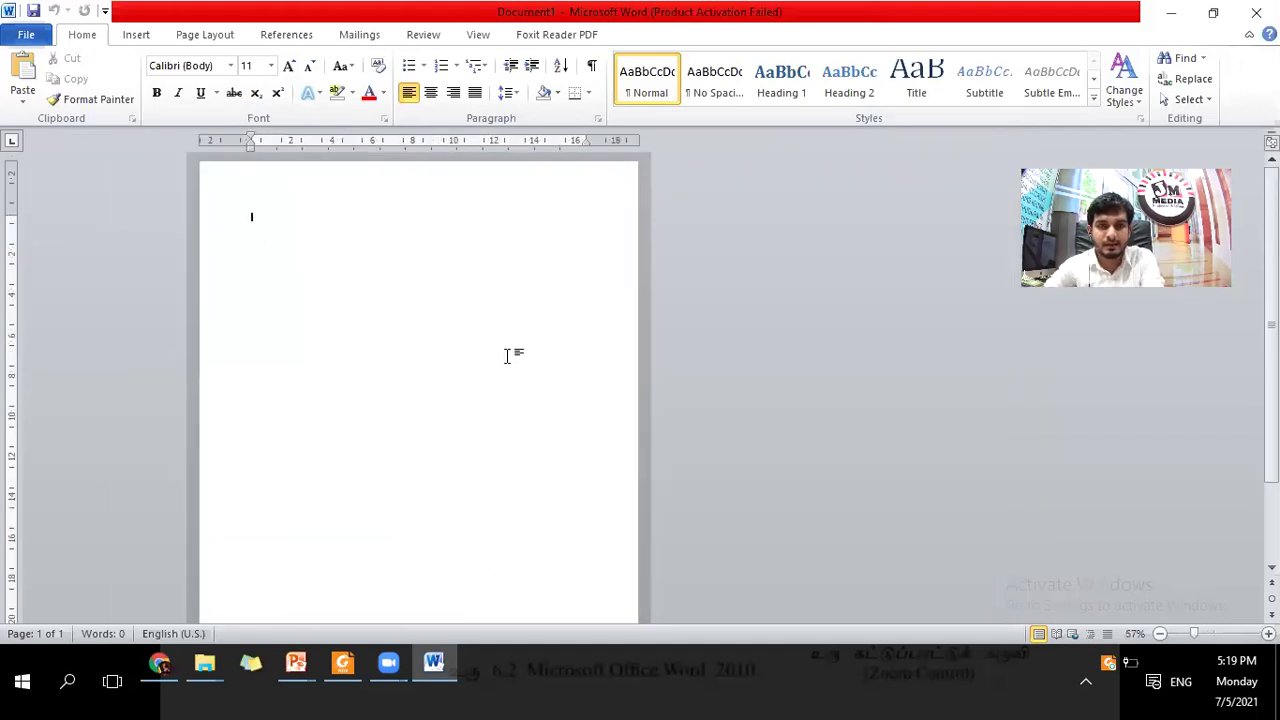
scroll(506, 358, "down", 2, "ctrl")
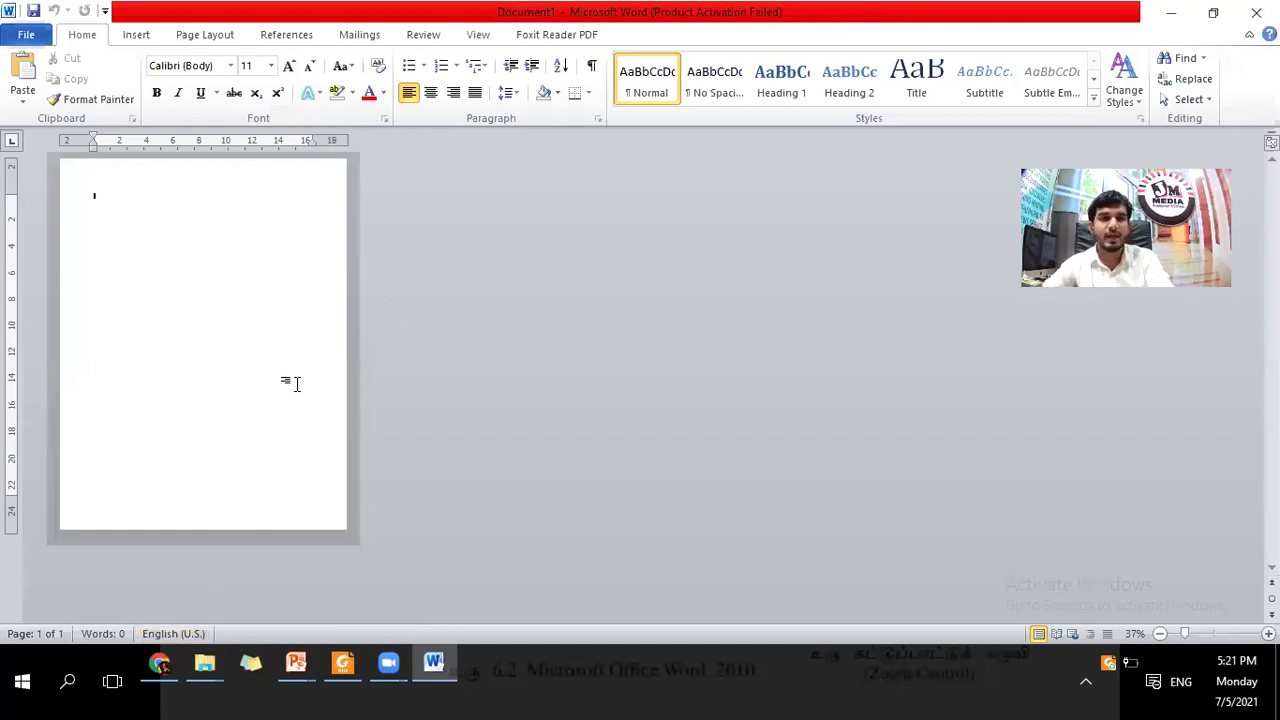
Step: Zoom the blank Document1 page from 37% back up to 67%
scroll(296, 381, "up", 1, "ctrl")
scroll(296, 381, "up", 1, "ctrl")
scroll(296, 381, "up", 1, "ctrl")
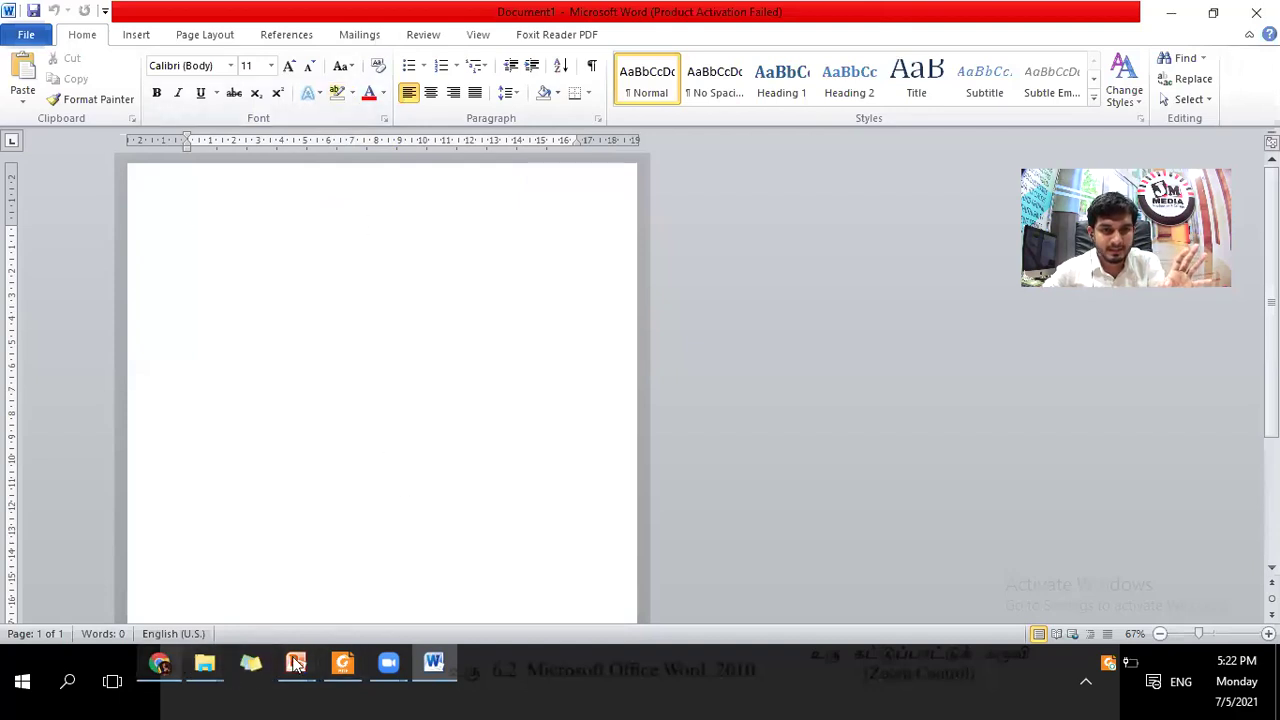
Step: Switch to the PowerPoint slide show showing the labelled Word 2010 interface figure
mouse_move(296, 663)
left_click(395, 590)
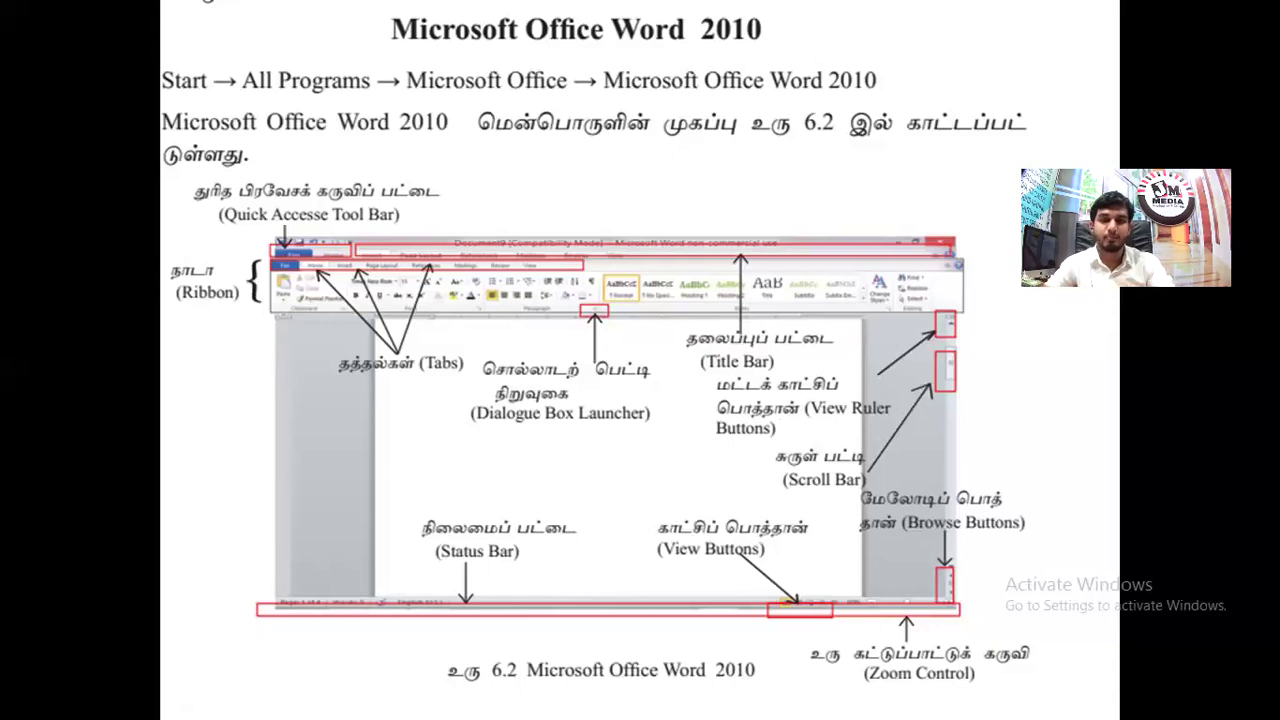
Step: Step past the Title Bar/Ribbon and Home ribbon slides to formatting toolbar figure 6.14
key("Page_Down")
key("Right")
key("Left")
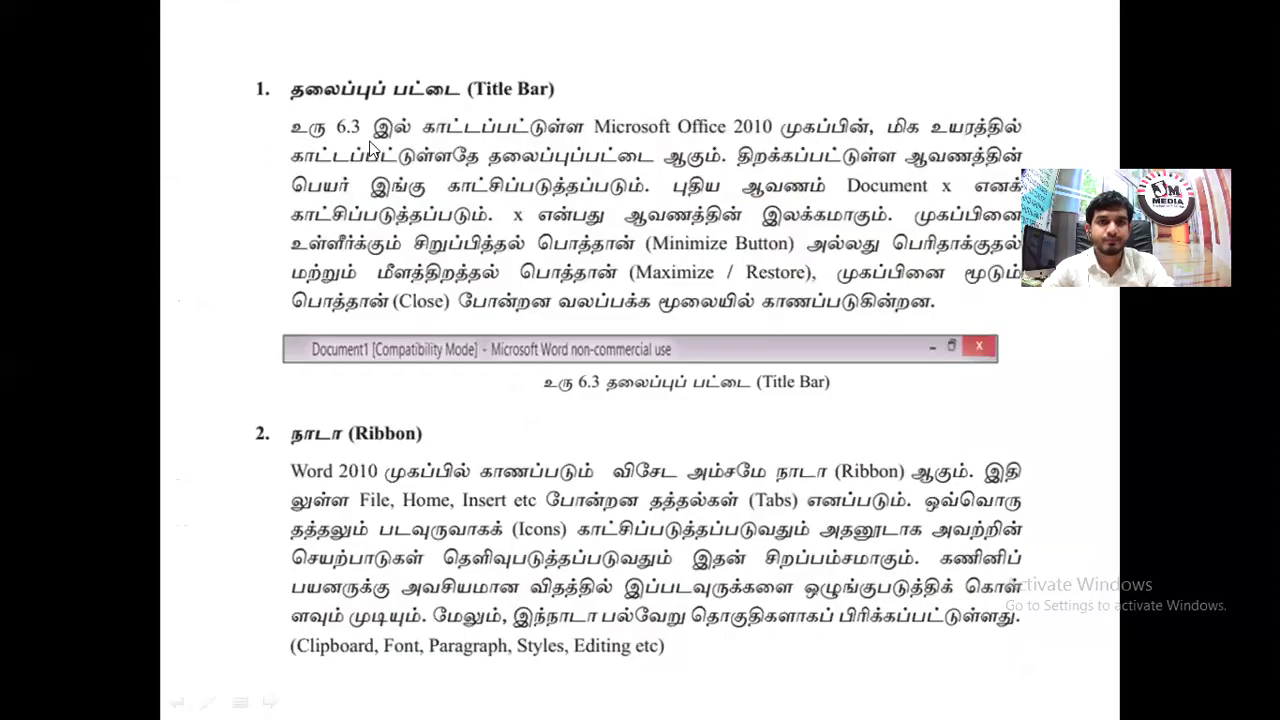
key("Right")
key("Left")
key("Right")
key("Right")
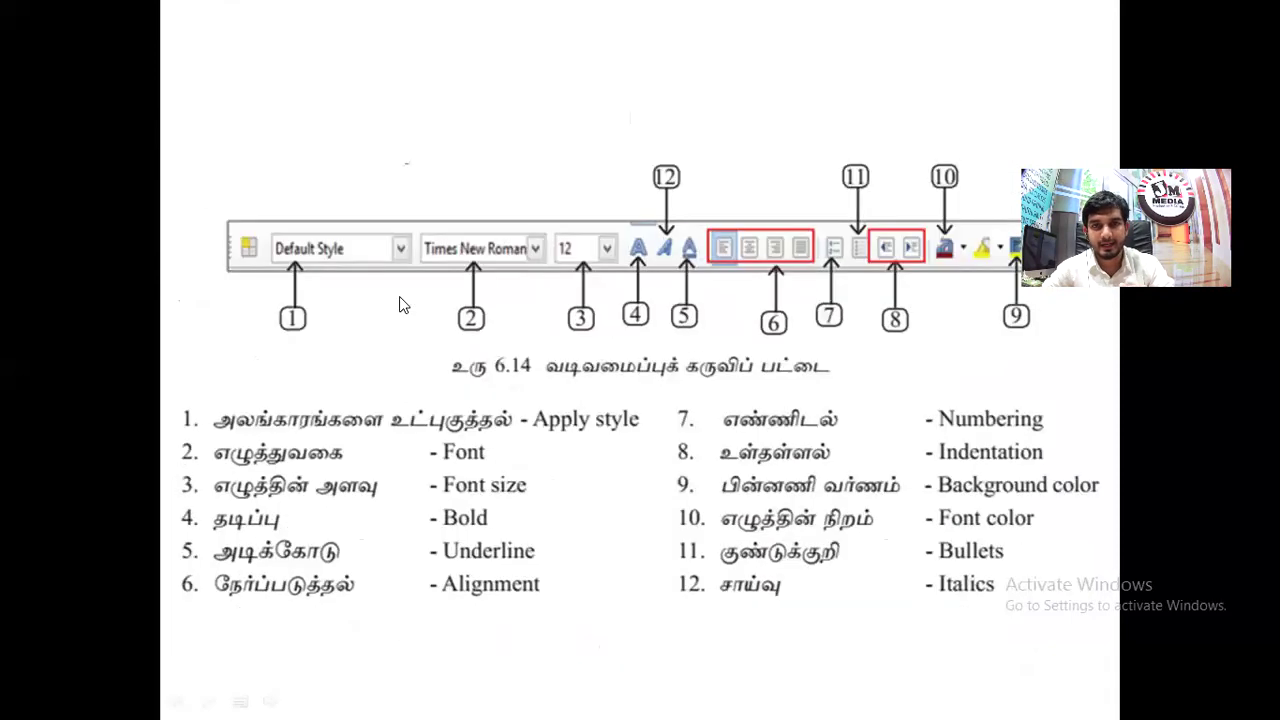
Step: Flip back and forth between the Home Ribbon slide (6.4) and formatting toolbar slide (6.14)
key("Left")
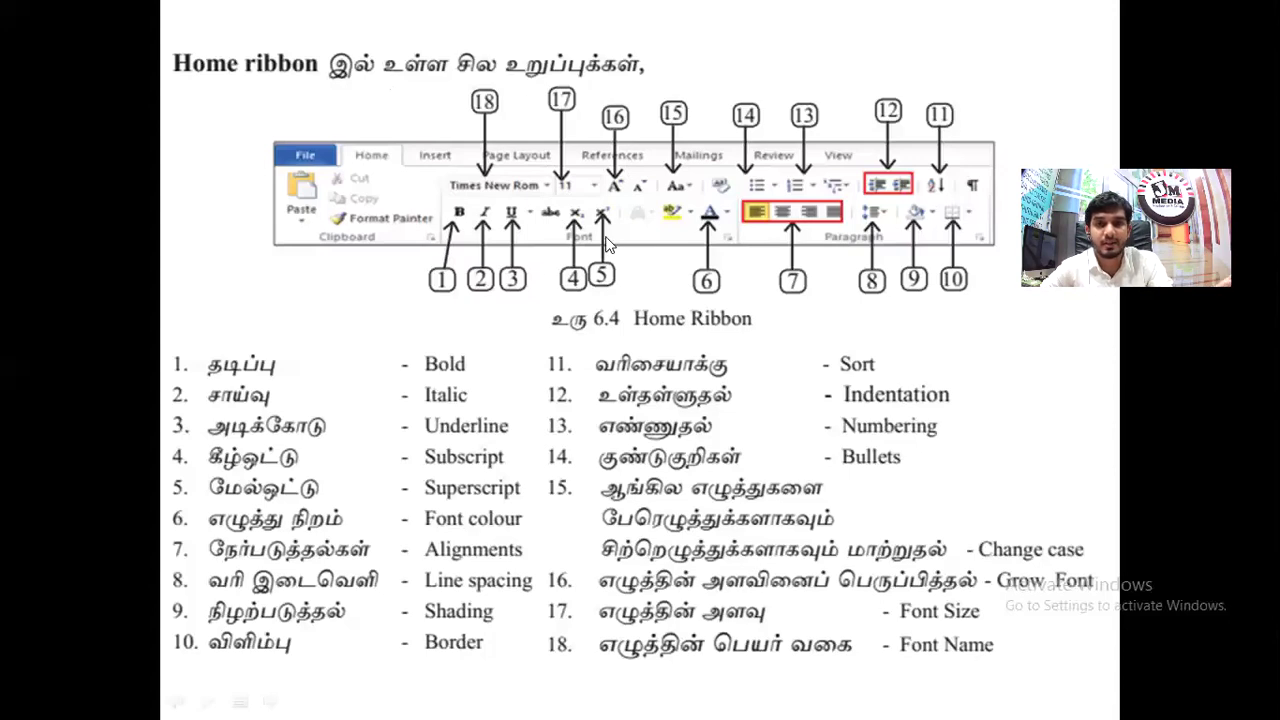
left_click(576, 187)
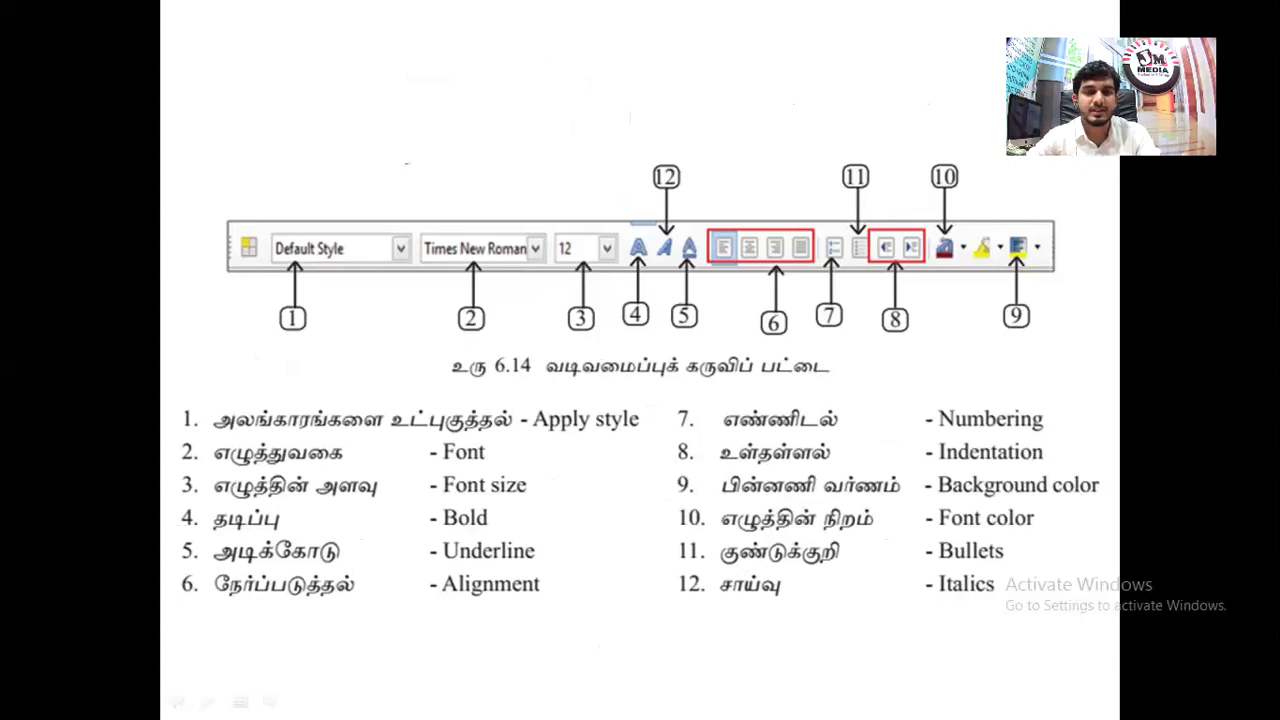
key("Left")
key("Right")
key("Left")
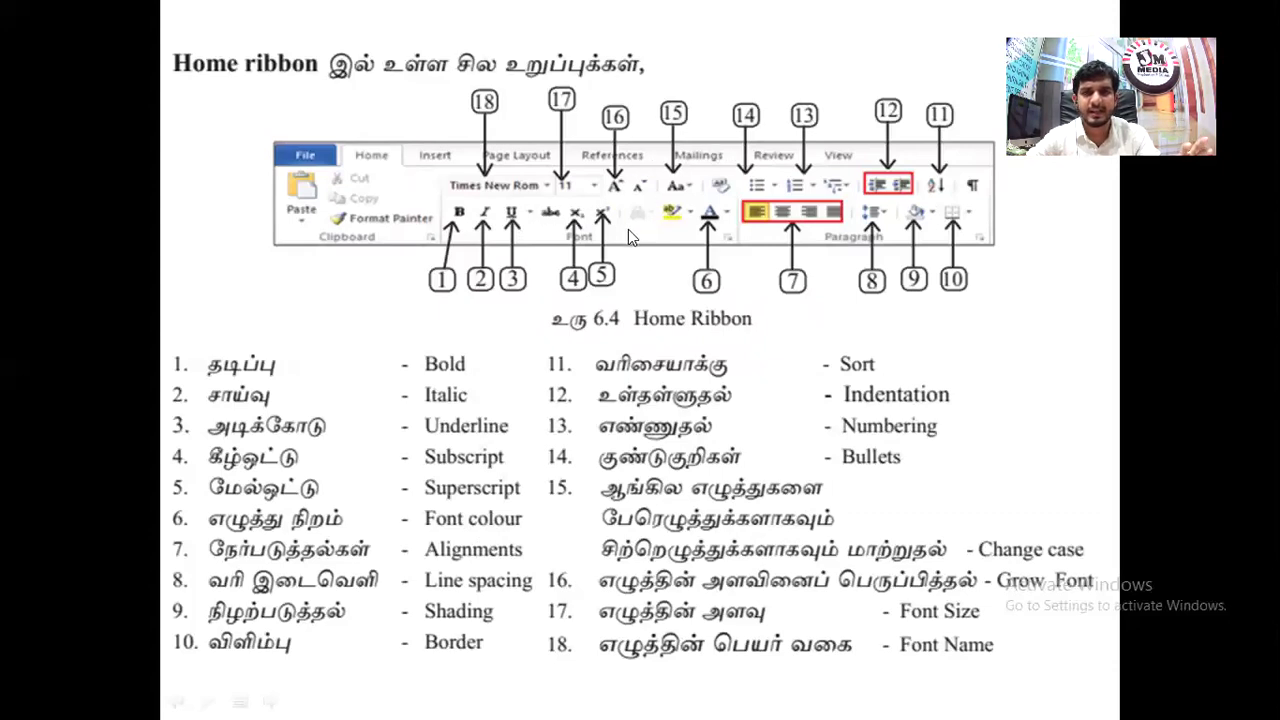
key("Right")
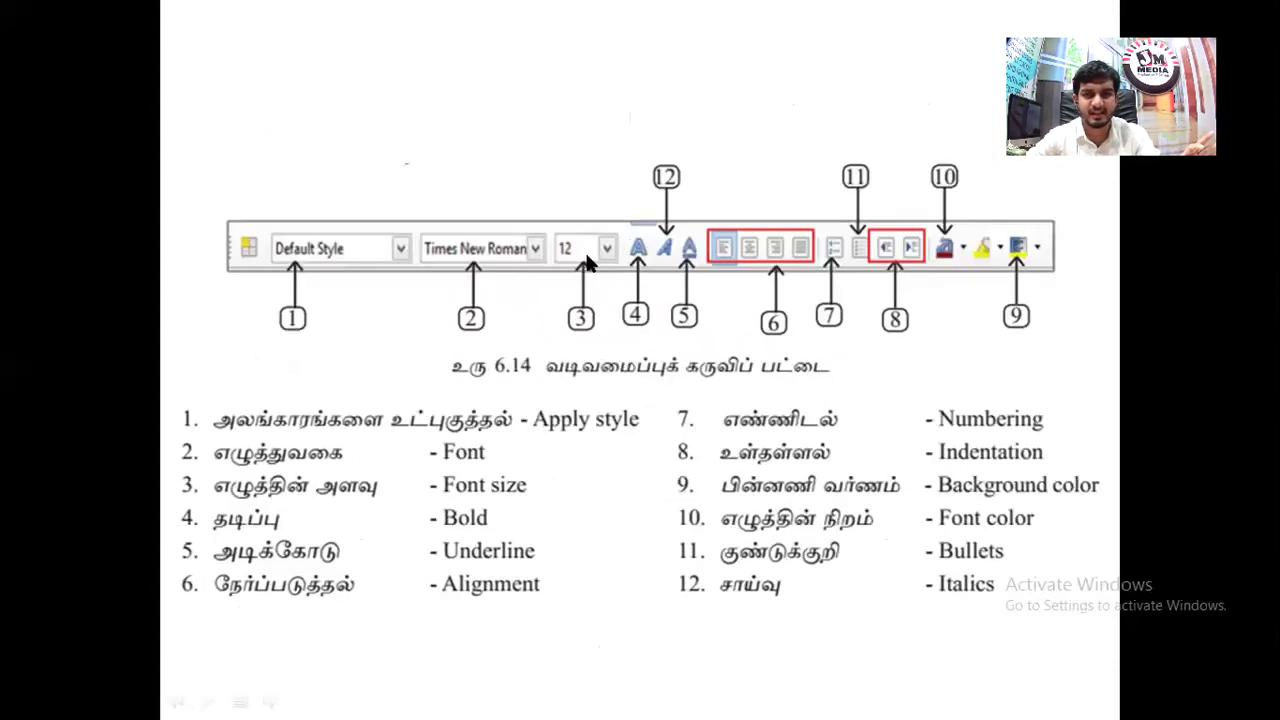
Step: Leave the show on the Home Ribbon slide and return to blank Document1 in Word
key("Left")
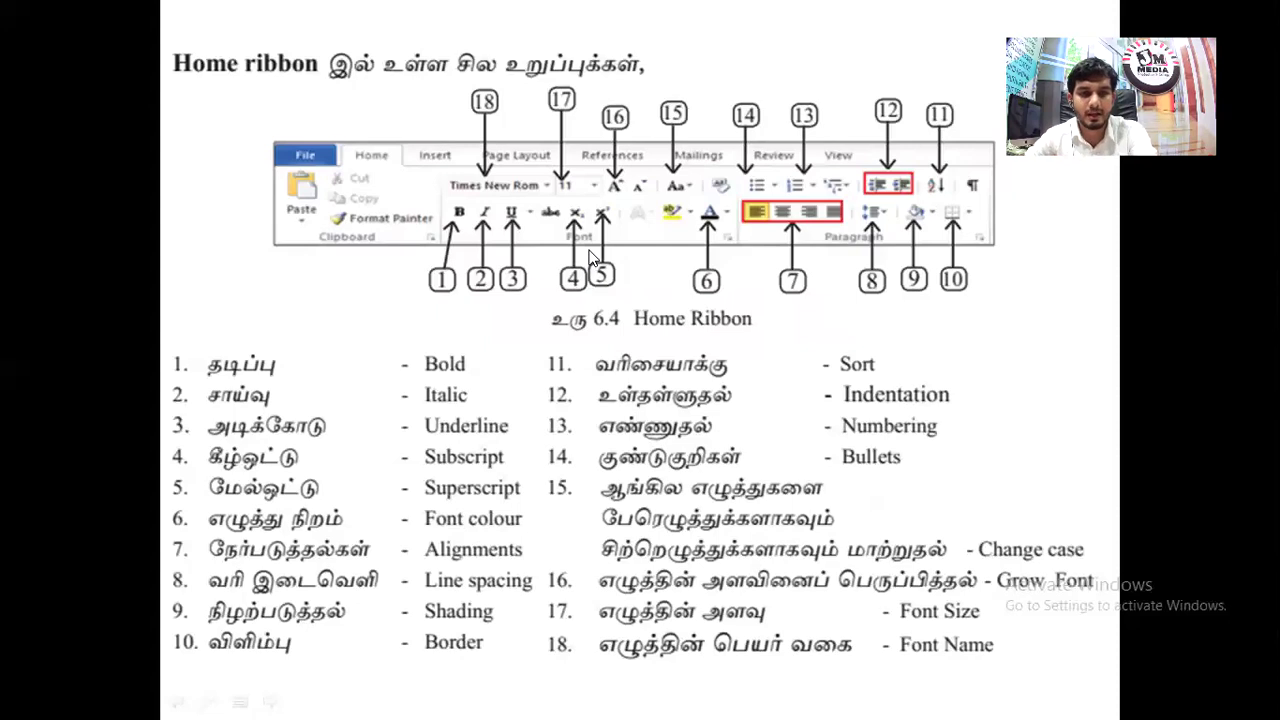
key("alt+Tab")
left_click(373, 288)
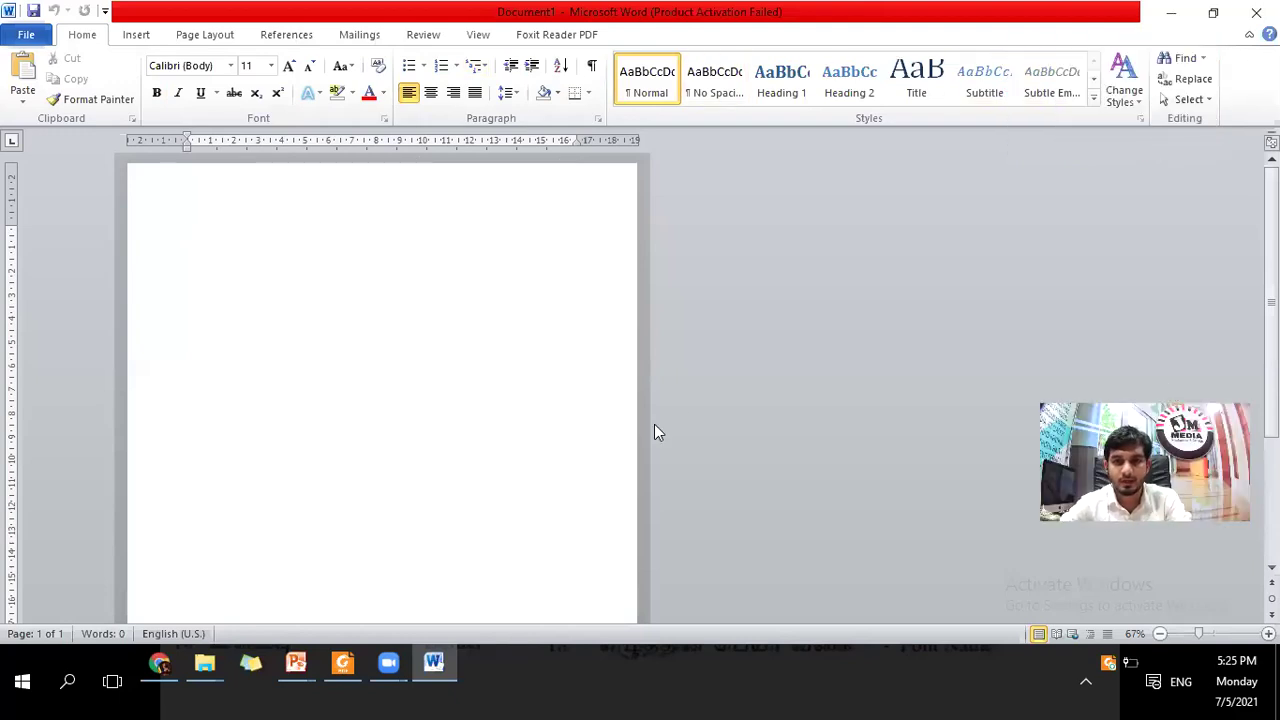
Step: Set the blank page's zoom to 100% with the status-bar zoom slider
mouse_move(1201, 634)
left_mouse_down()
mouse_move(1242, 634)
mouse_move(1205, 634)
left_mouse_up()
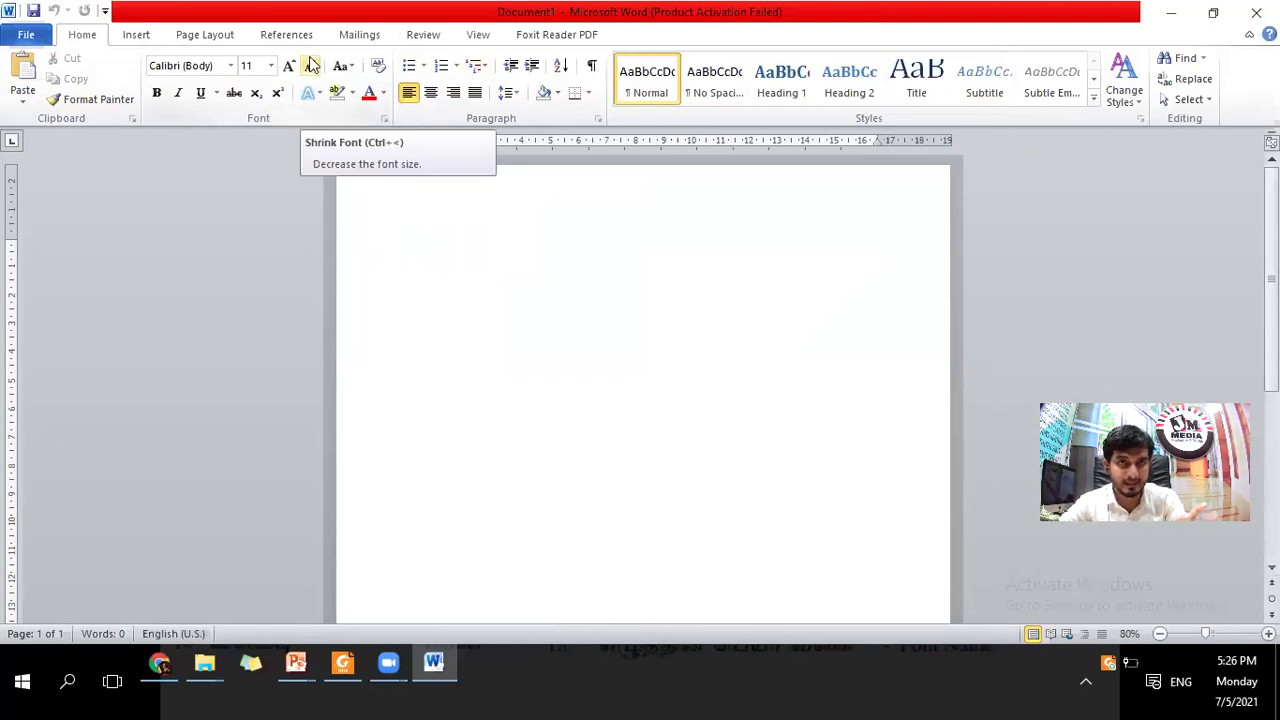
left_click(1214, 634)
left_click(1226, 634)
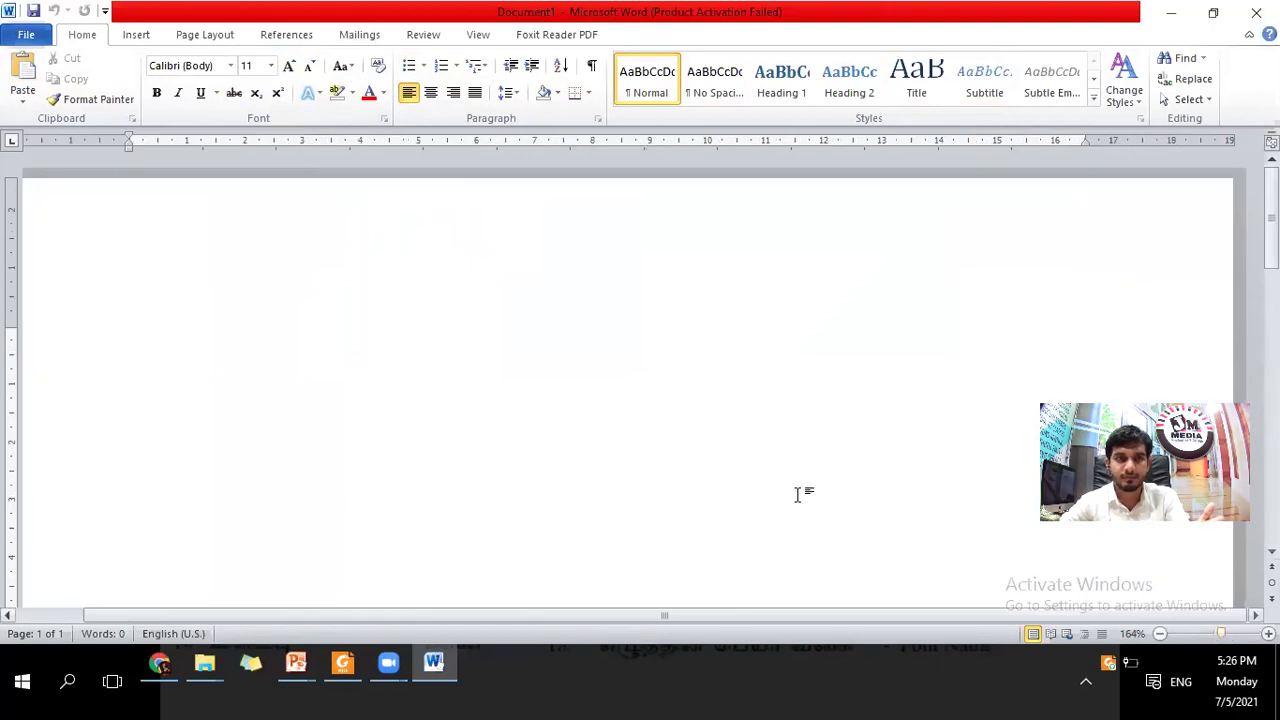
left_click_drag(1221, 634, 1214, 634)
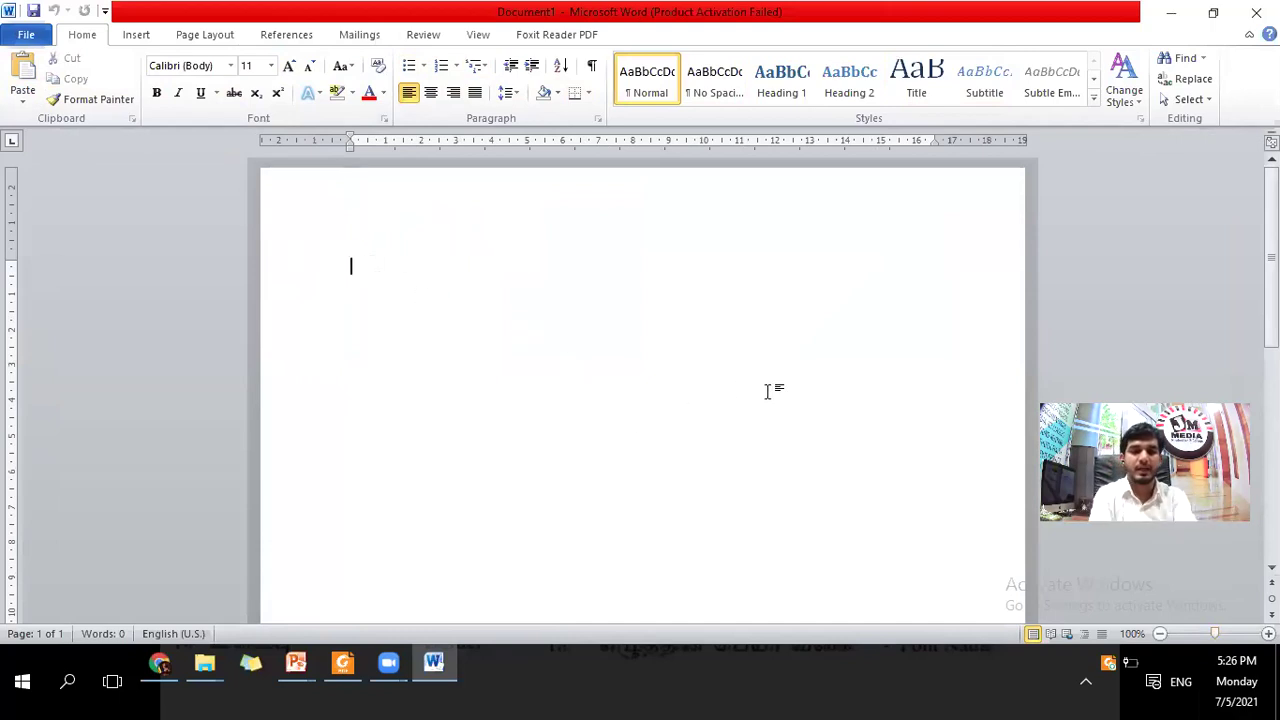
Step: Type the heading 'ONLINE FREE ICT CLASS', correcting the typos along the way
type("oan")
key("BackSpace")
key("BackSpace")
type("ONL")
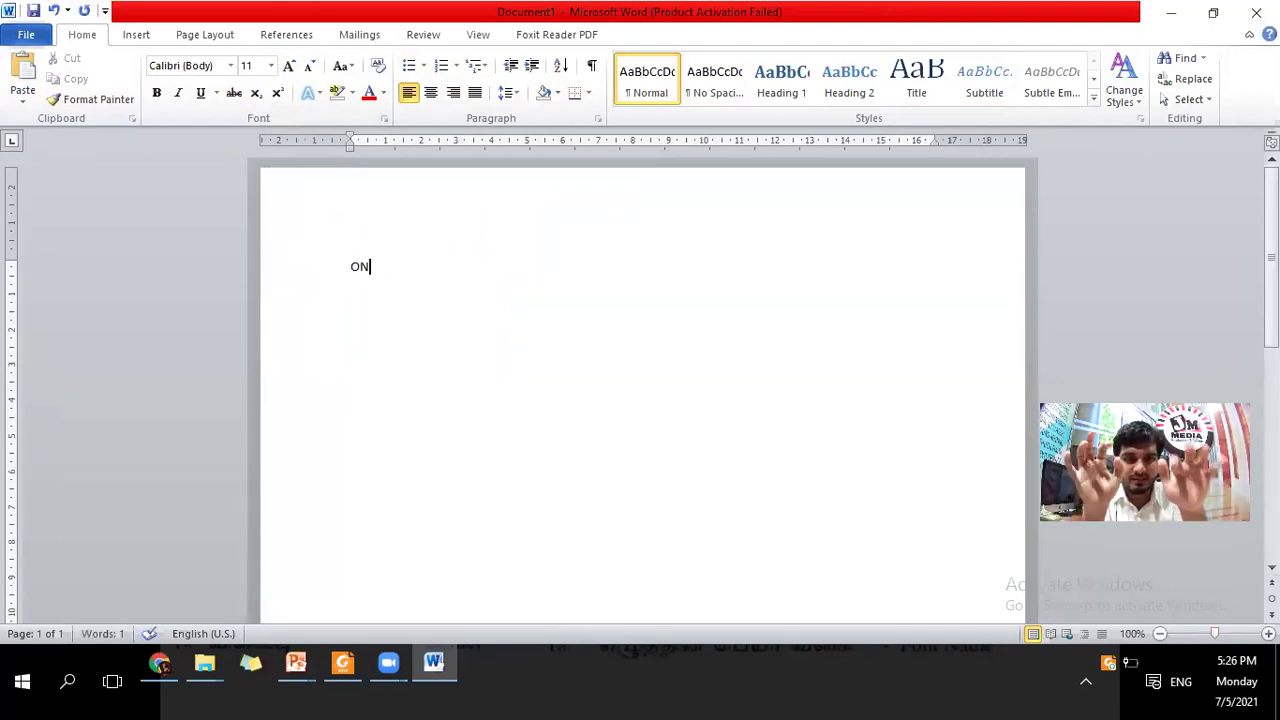
type("INE")
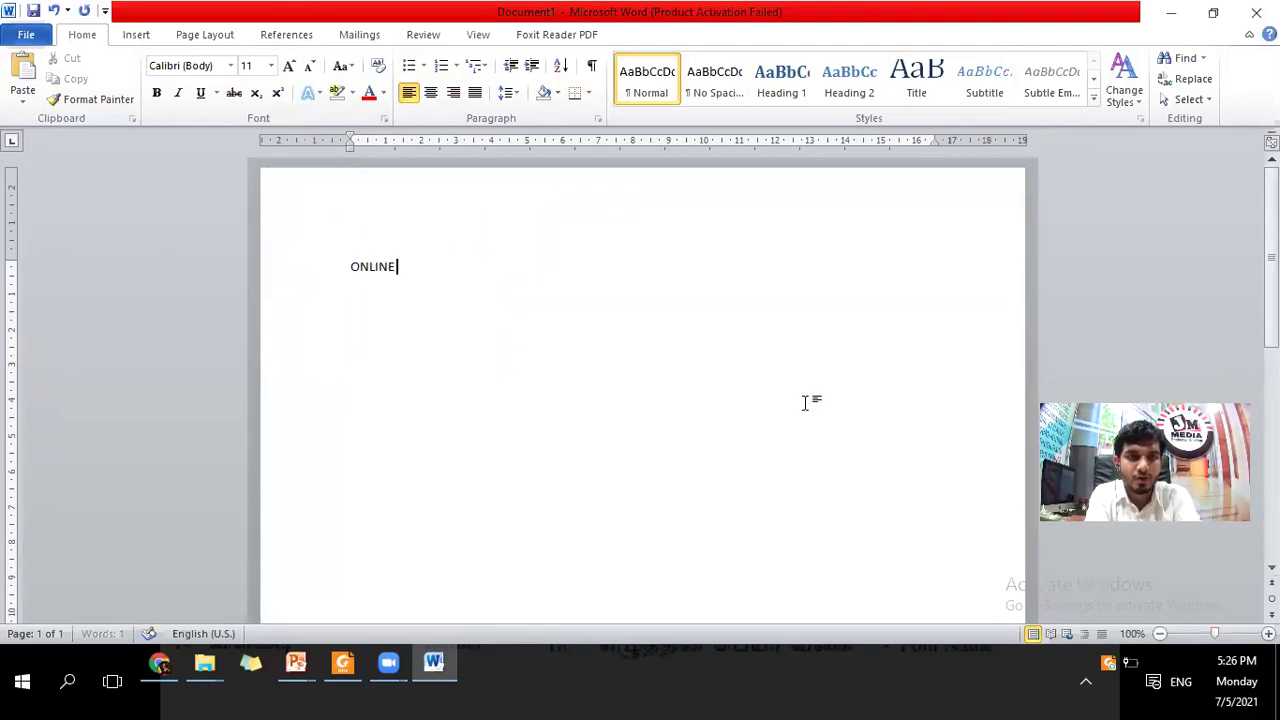
type(" CLASS")
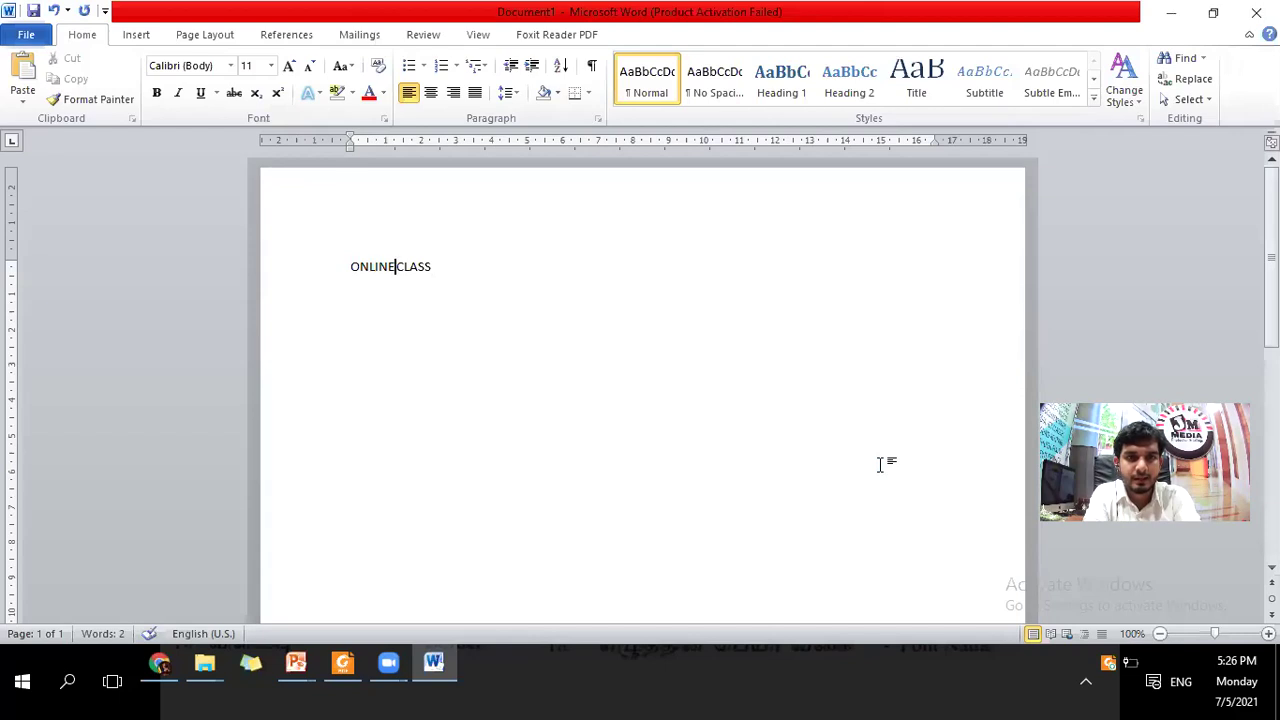
type(" EE")
key("BackSpace")
key("BackSpace")
key("BackSpace")
key("Left")
key("Left")
key("Left")
key("Left")
key("Left")
type("FREE ICT")
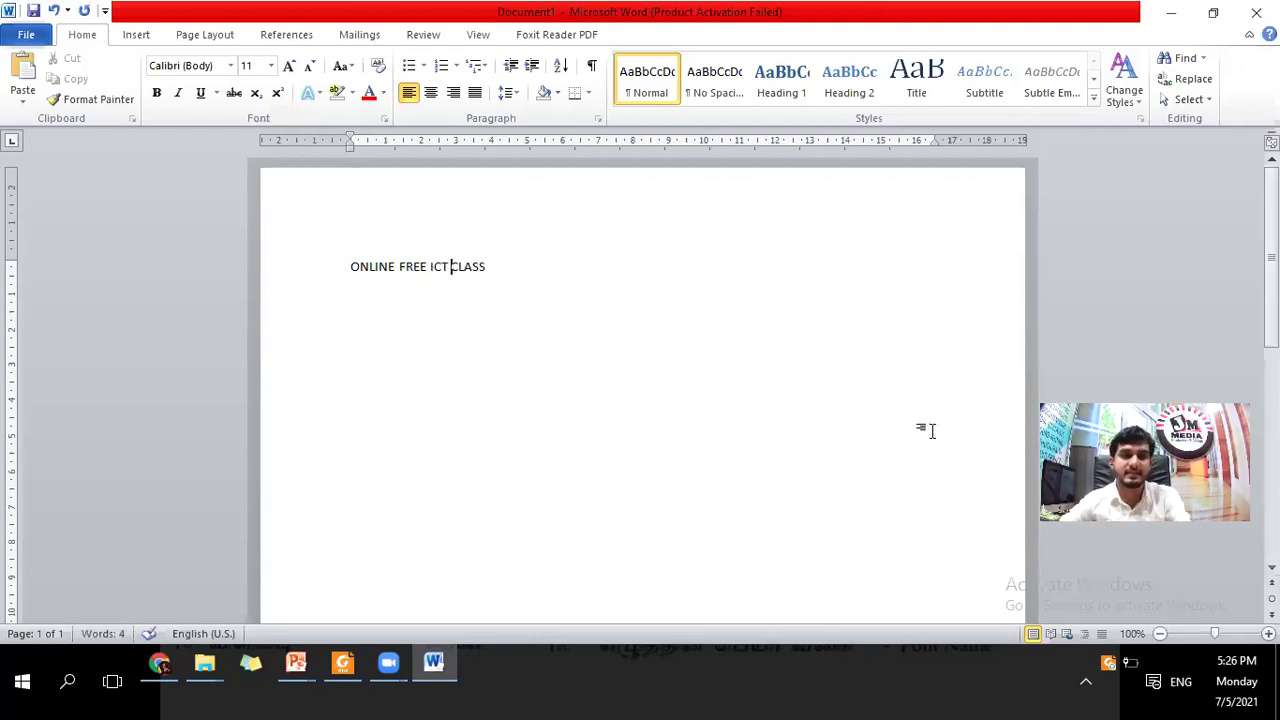
Step: Select the heading line and zoom the page in to 132%
left_click(331, 283)
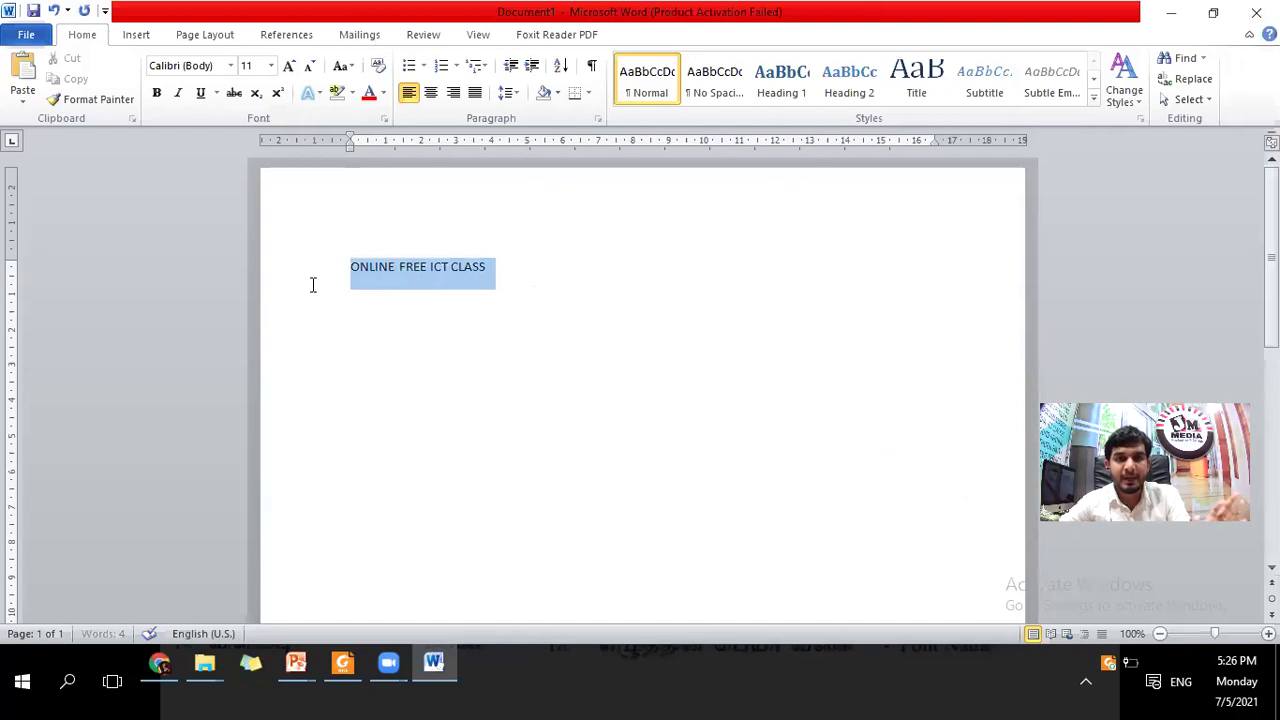
left_click(466, 270)
left_click(330, 266)
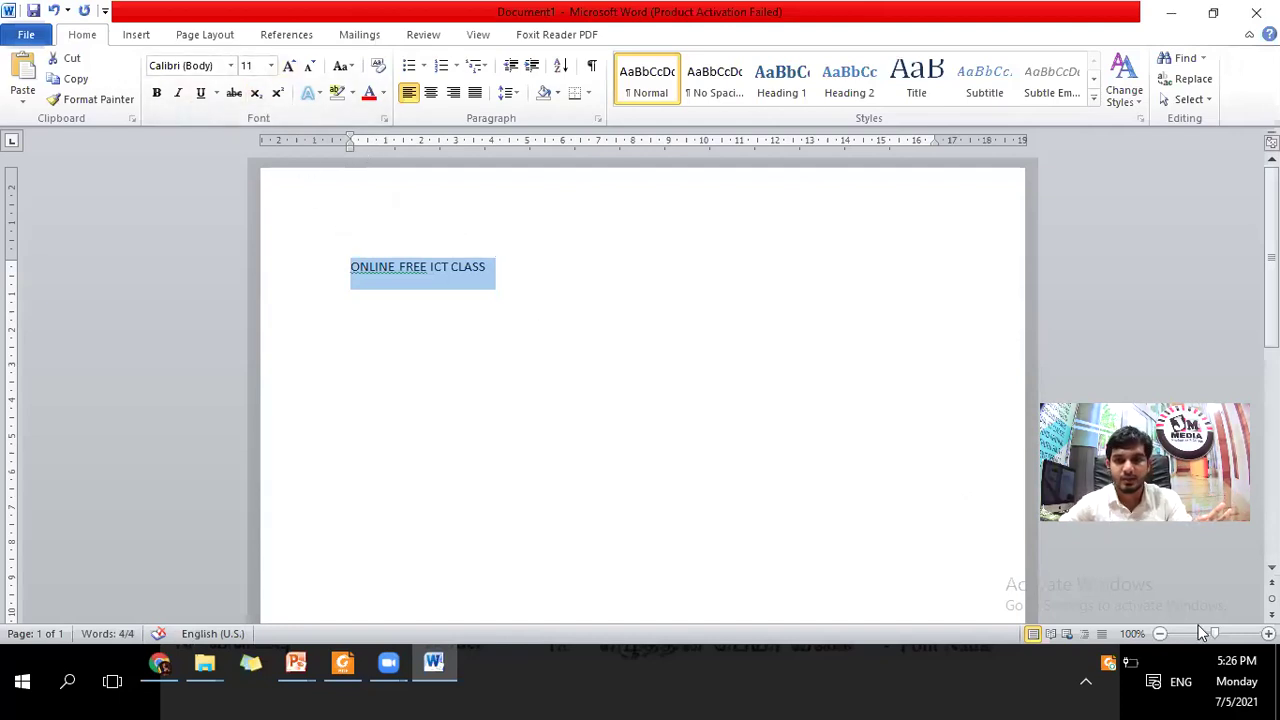
left_click(1221, 635)
left_click(1221, 635)
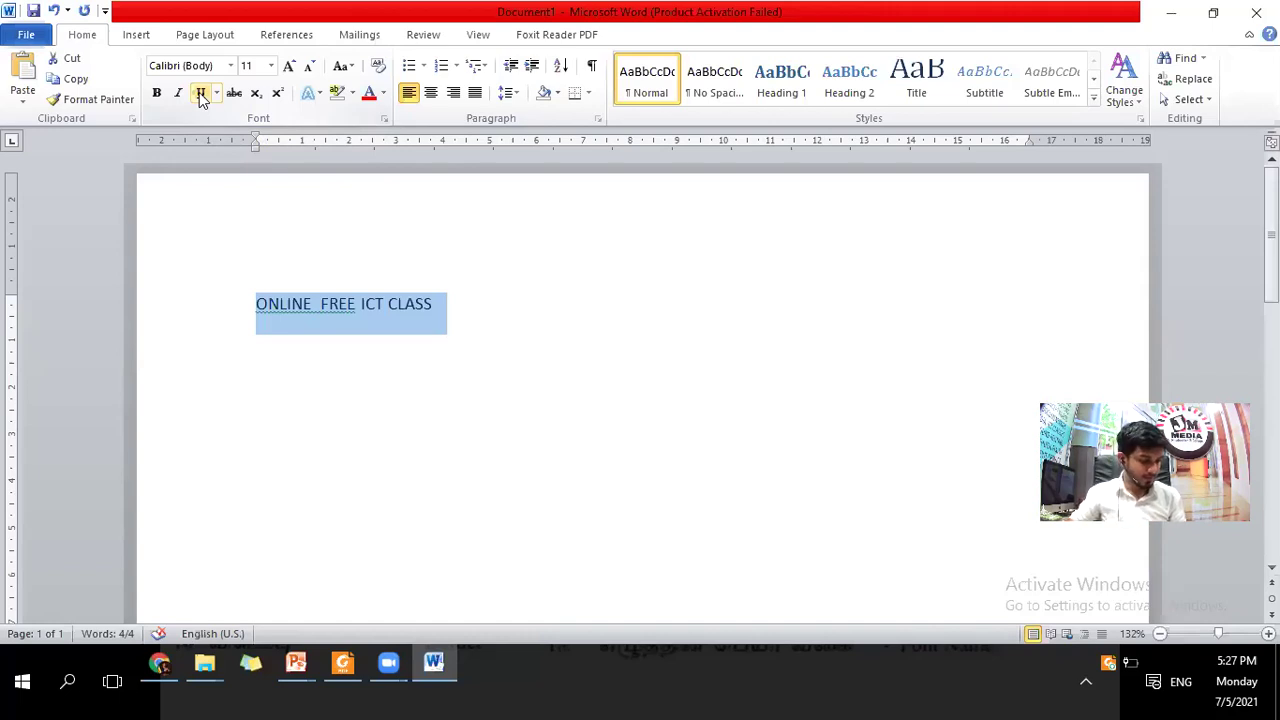
Step: Launch Windows Magnifier via search for 'MAG' and magnify the screen to 200%
left_click(66, 682)
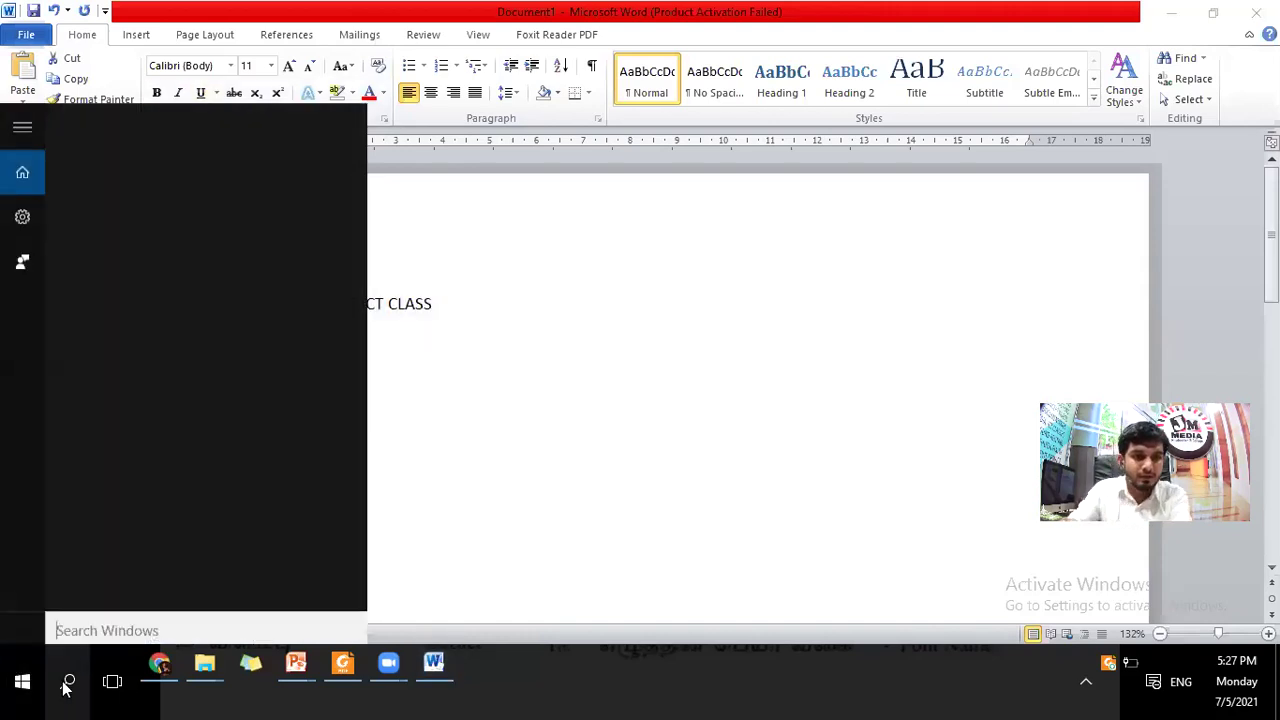
type("ZOOM")
key("BackSpace")
key("BackSpace")
type("MAG")
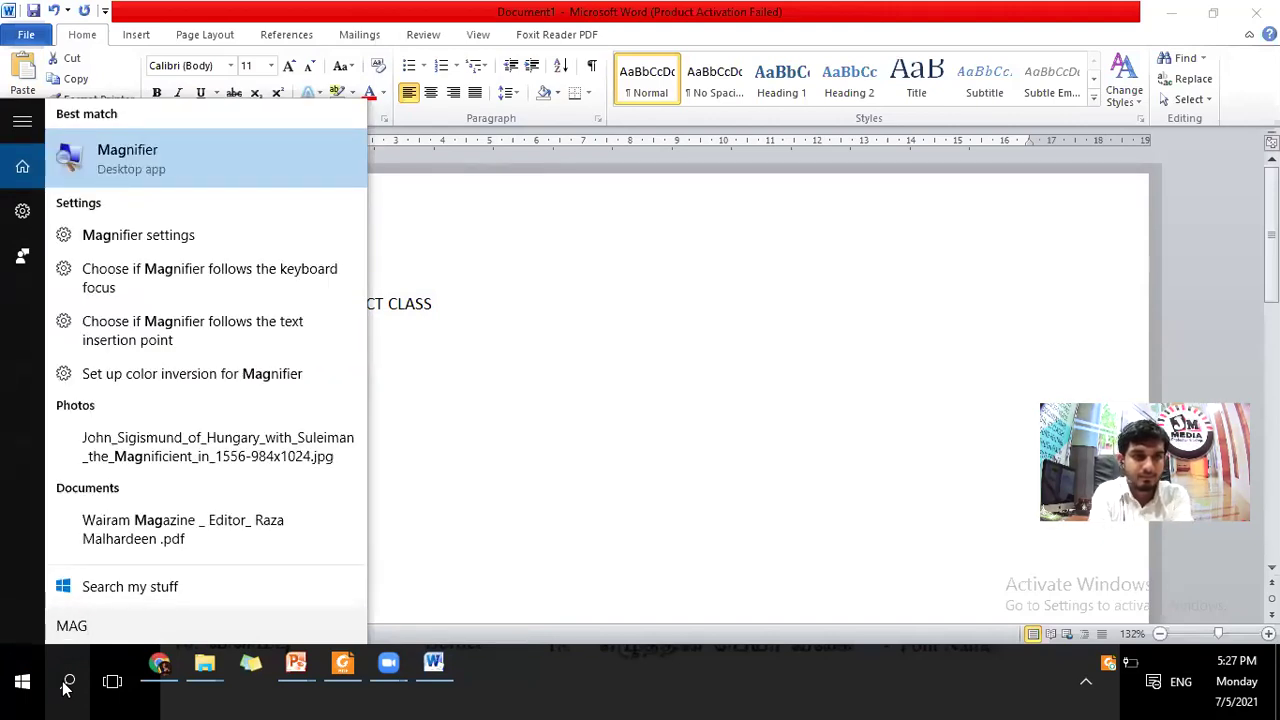
left_click(189, 159)
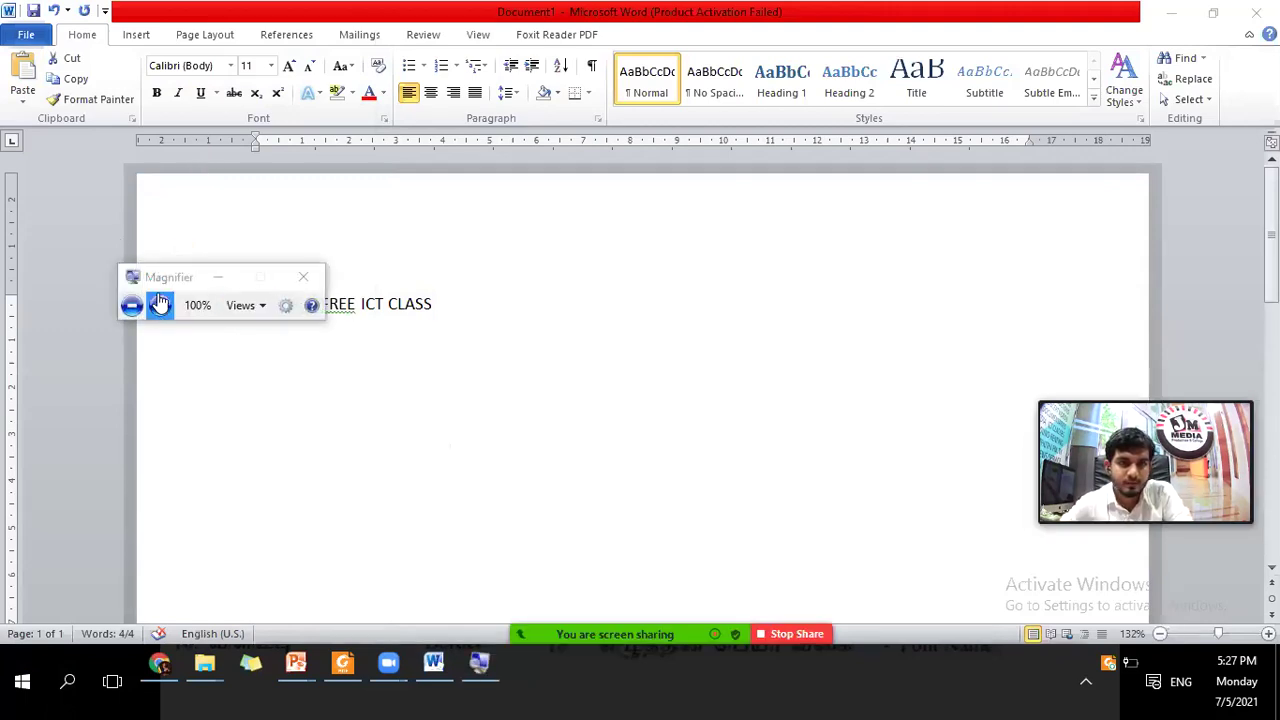
left_click(160, 304)
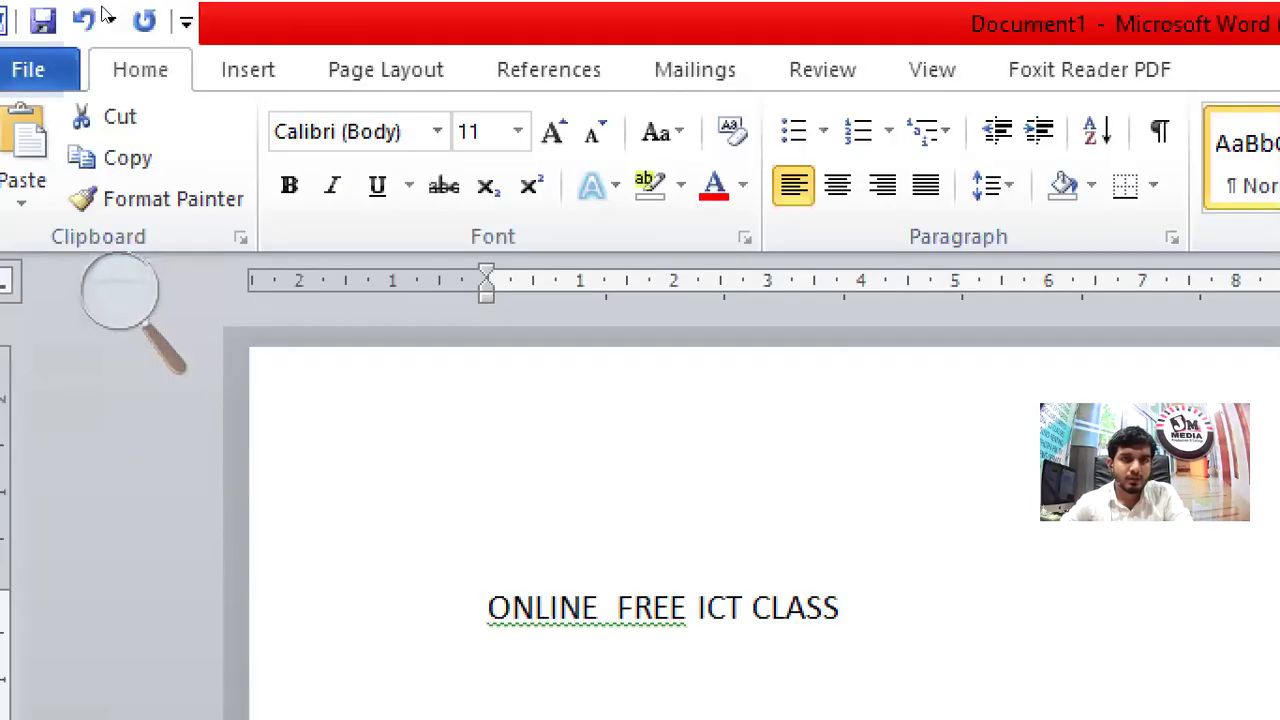
Step: Select just the word ONLINE in the heading
key("ctrl+a")
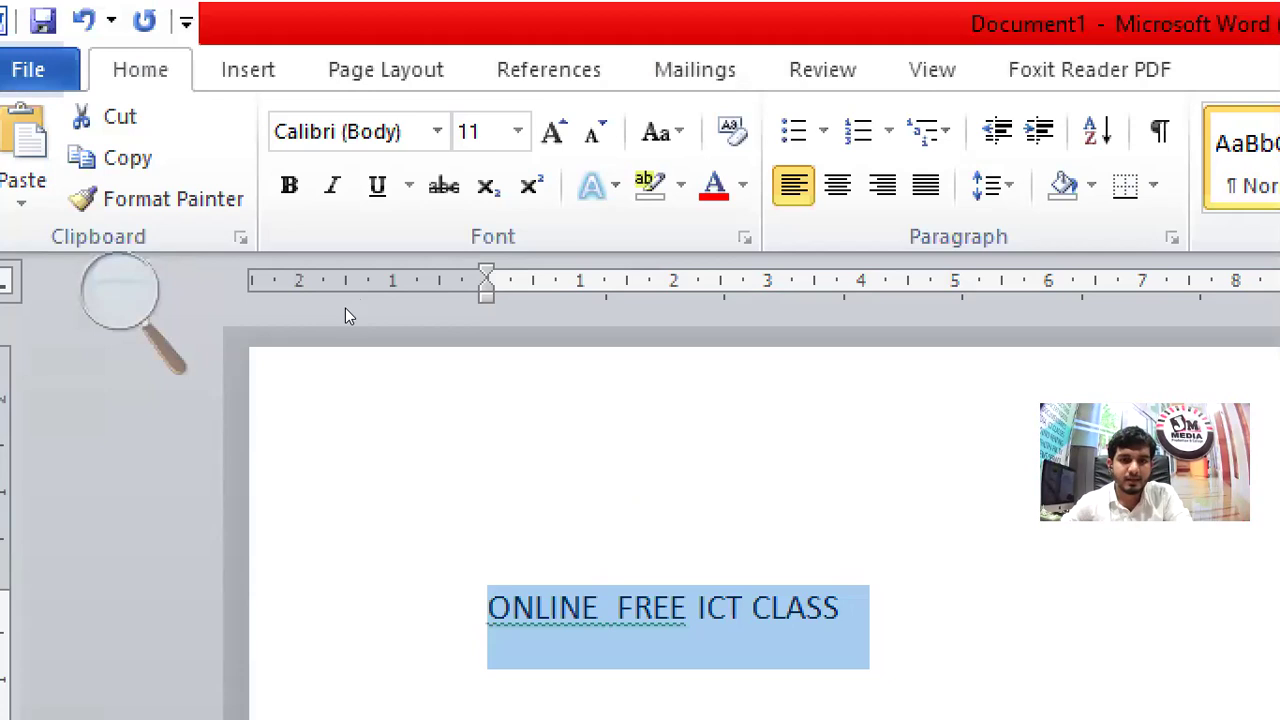
left_click(345, 308)
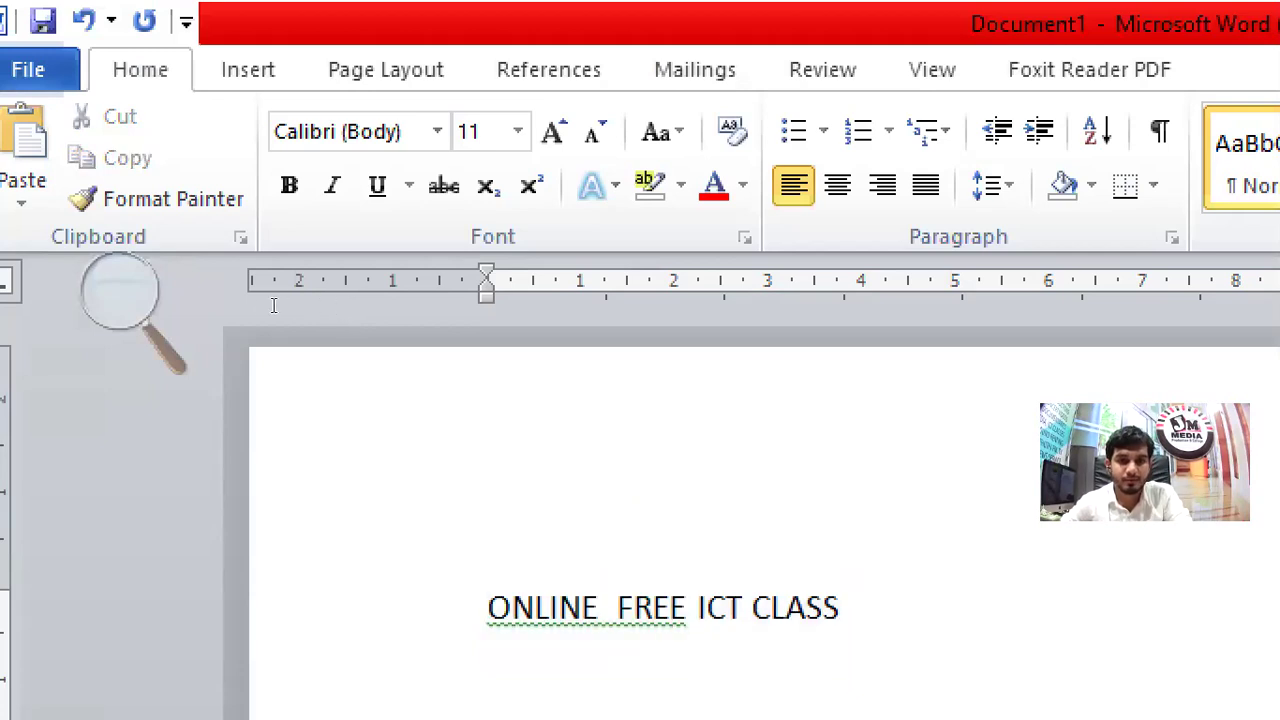
key("Left")
key("shift+Right")
key("shift+Right")
key("shift+Right")
key("shift+Right")
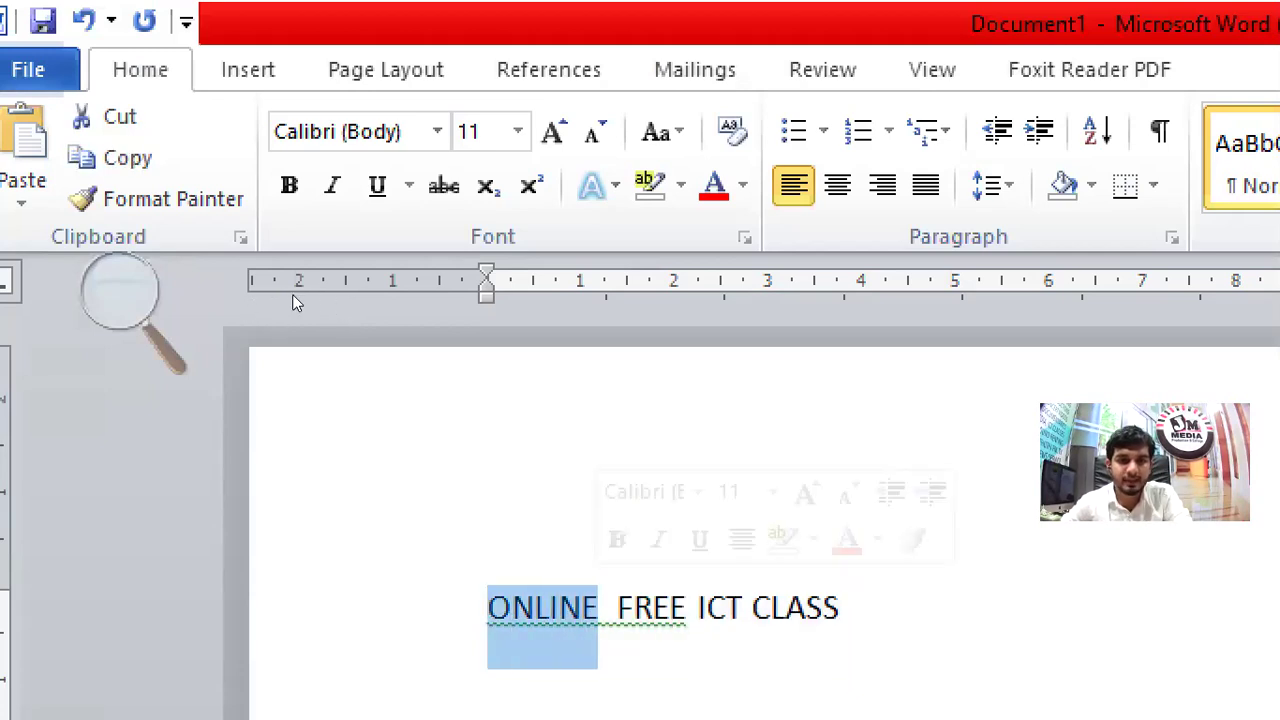
key("Left")
key("shift+Right")
key("shift+Right")
key("shift+Right")
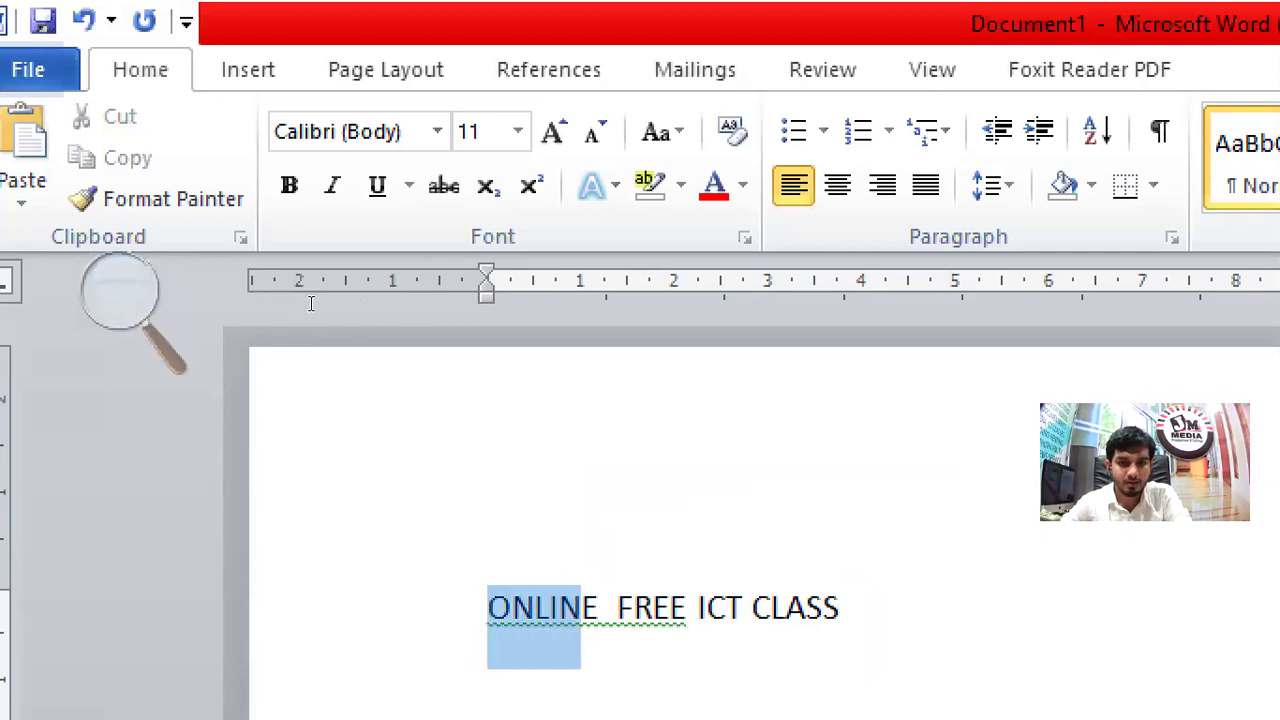
key("shift+Right")
key("shift+Right")
key("shift+Left")
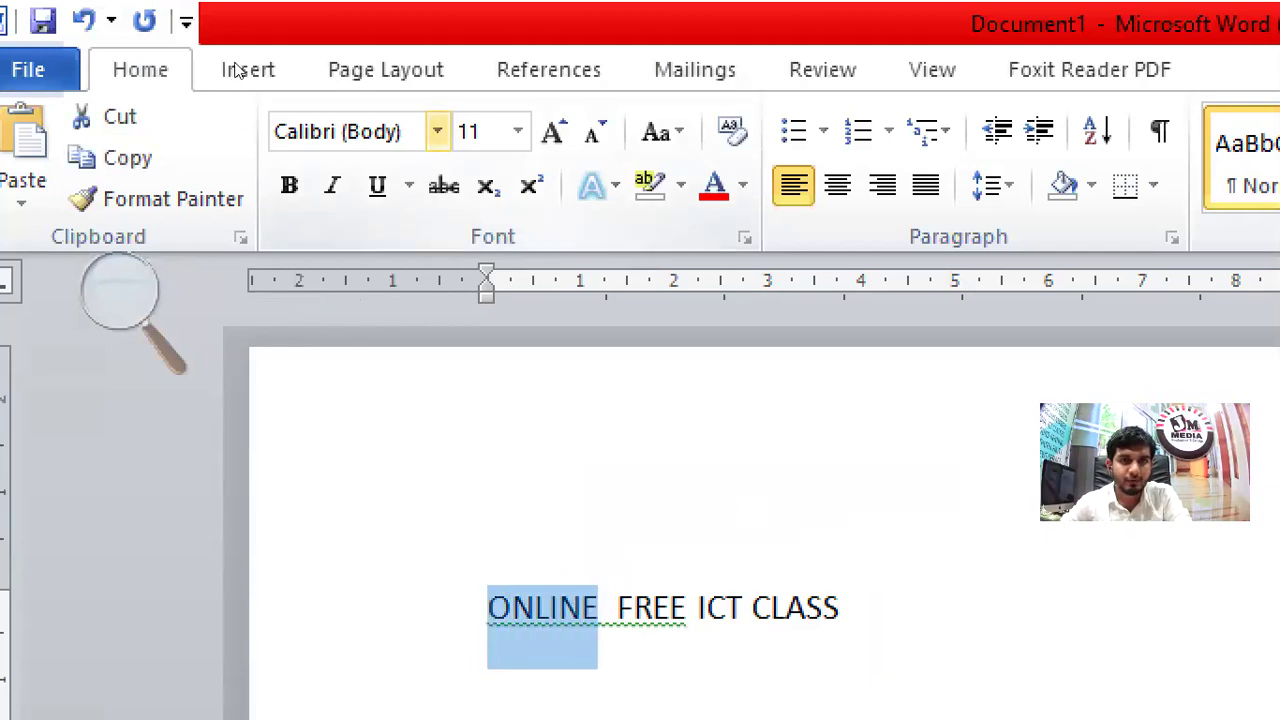
Step: Apply the Brush Script Std font to ONLINE
key("ctrl+shift+f")
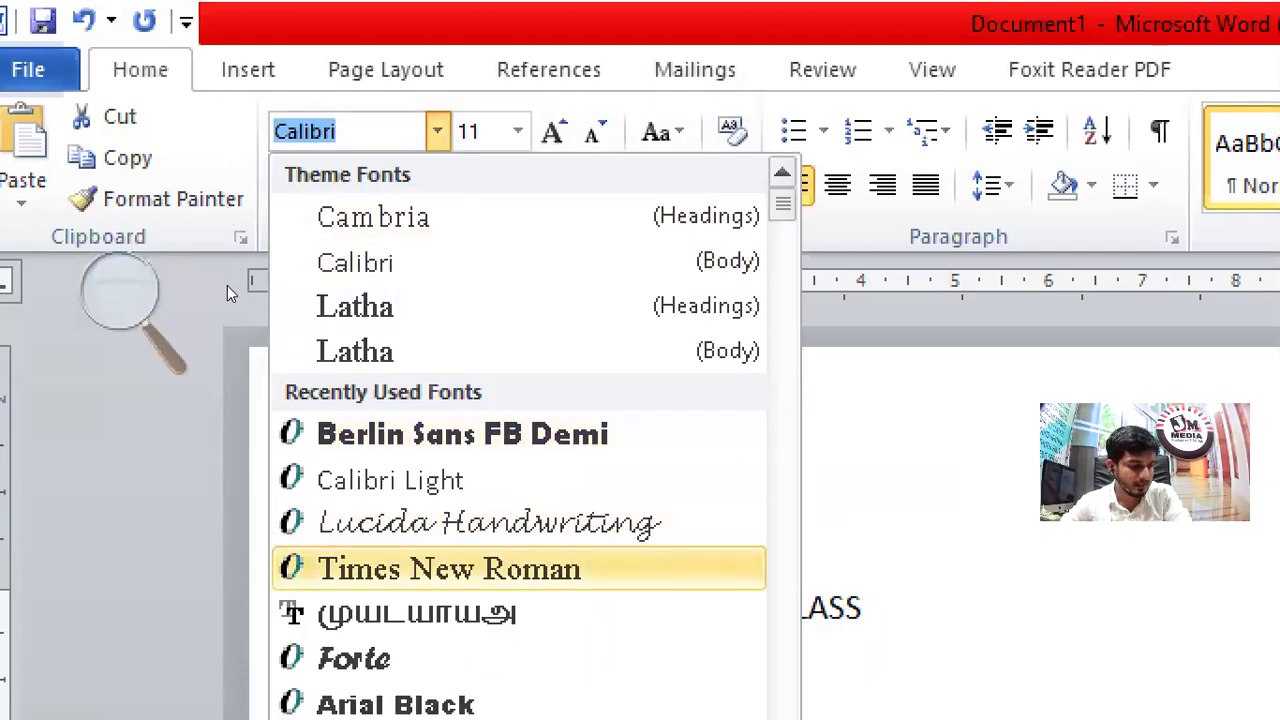
key("Escape")
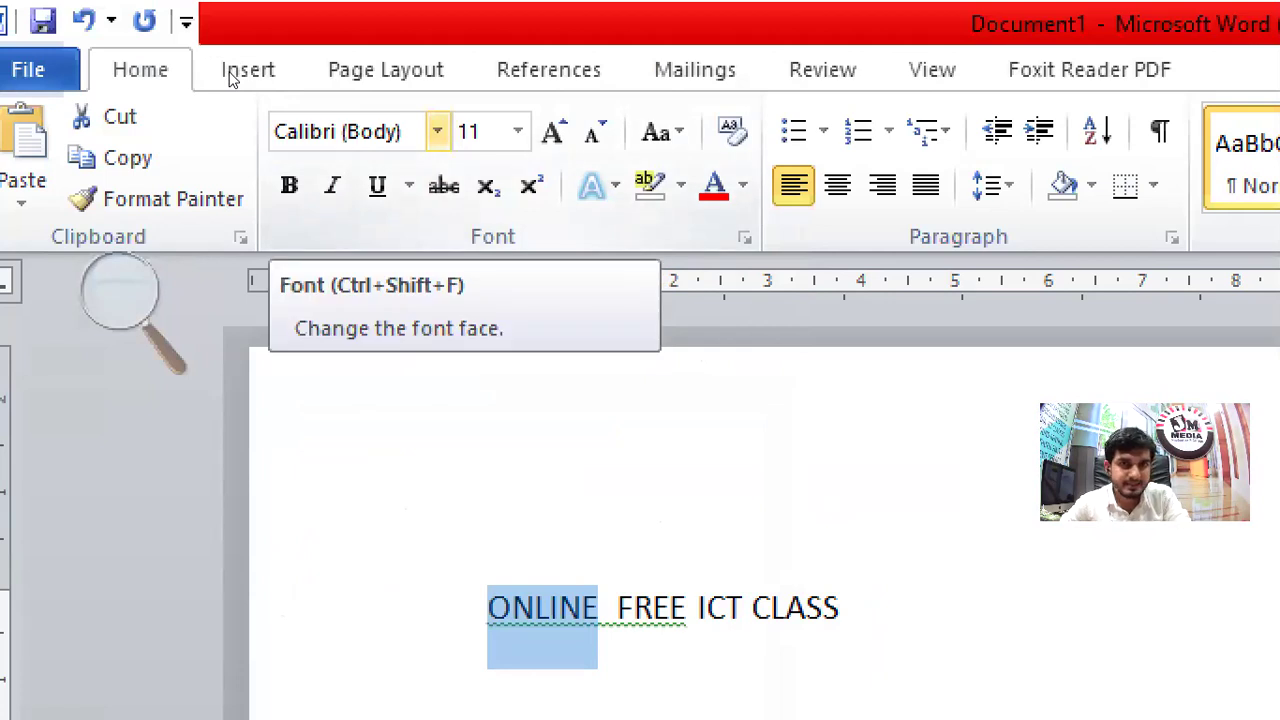
key("ctrl+shift+f")
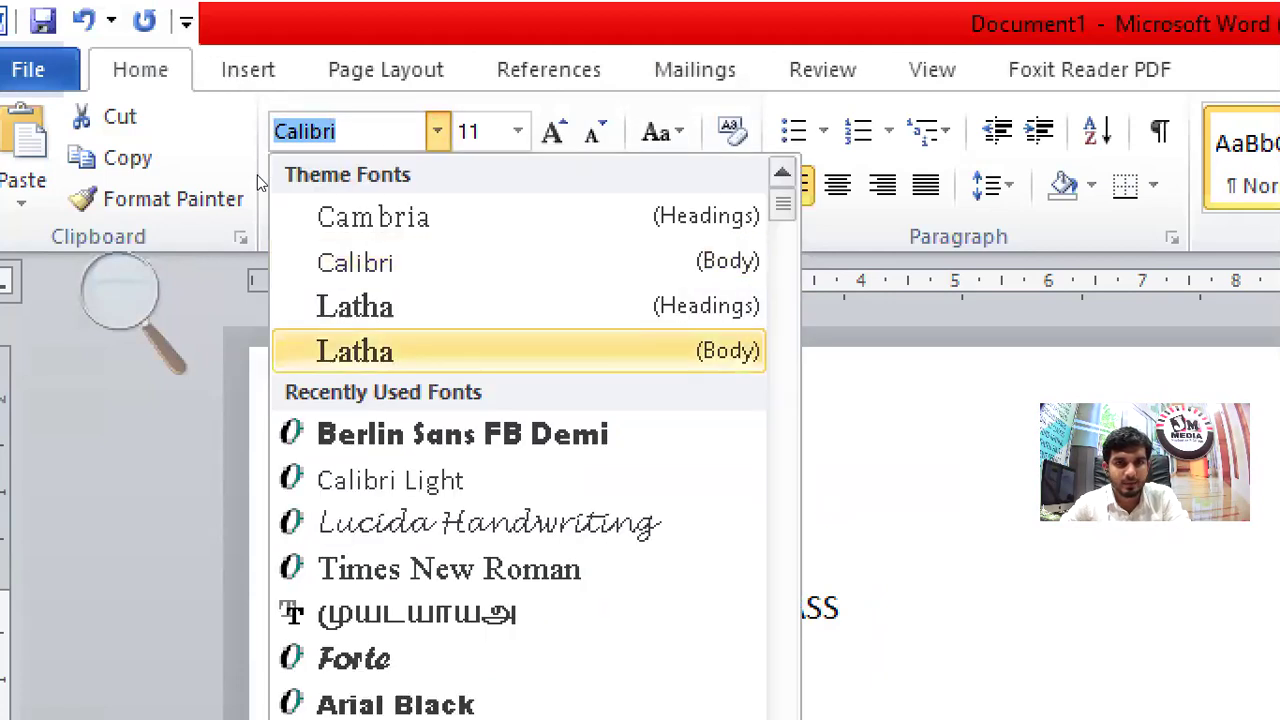
scroll(257, 175, "down", 4)
scroll(257, 202, "down", 3)
scroll(257, 202, "down", 4)
scroll(257, 202, "down", 4)
scroll(257, 202, "down", 4)
scroll(257, 202, "down", 3)
scroll(257, 202, "down", 2)
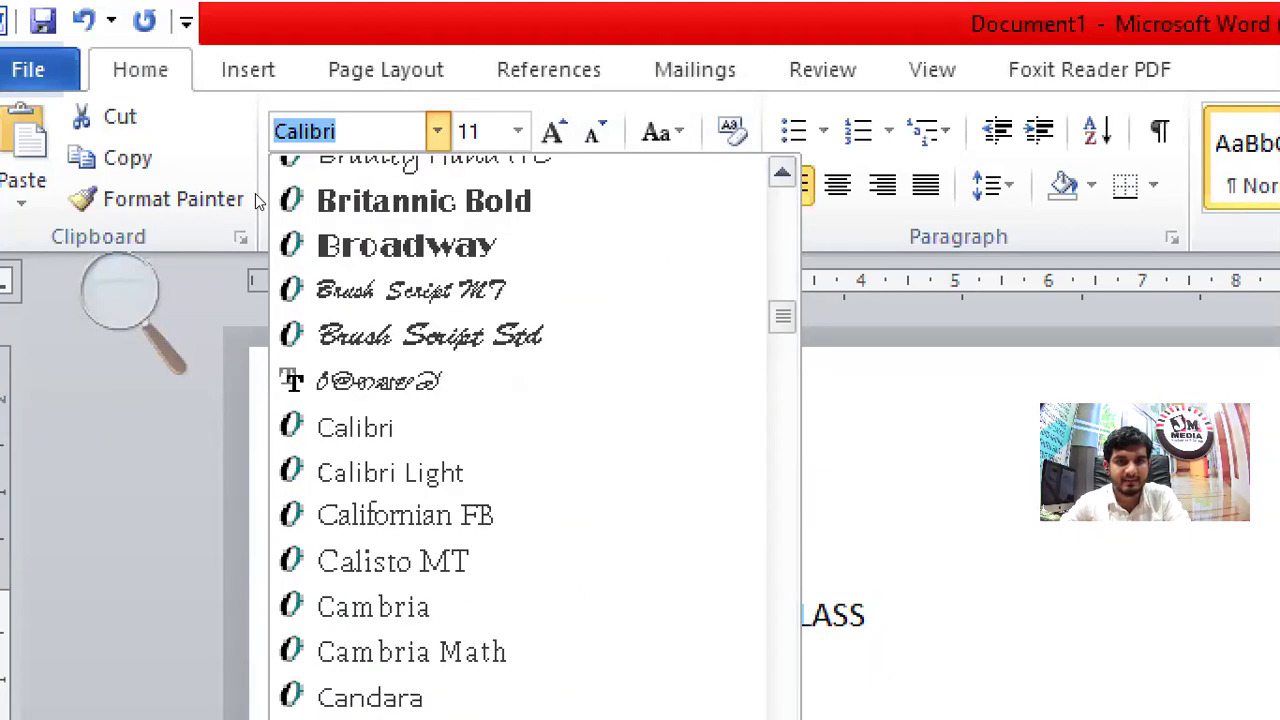
scroll(257, 202, "up", 1)
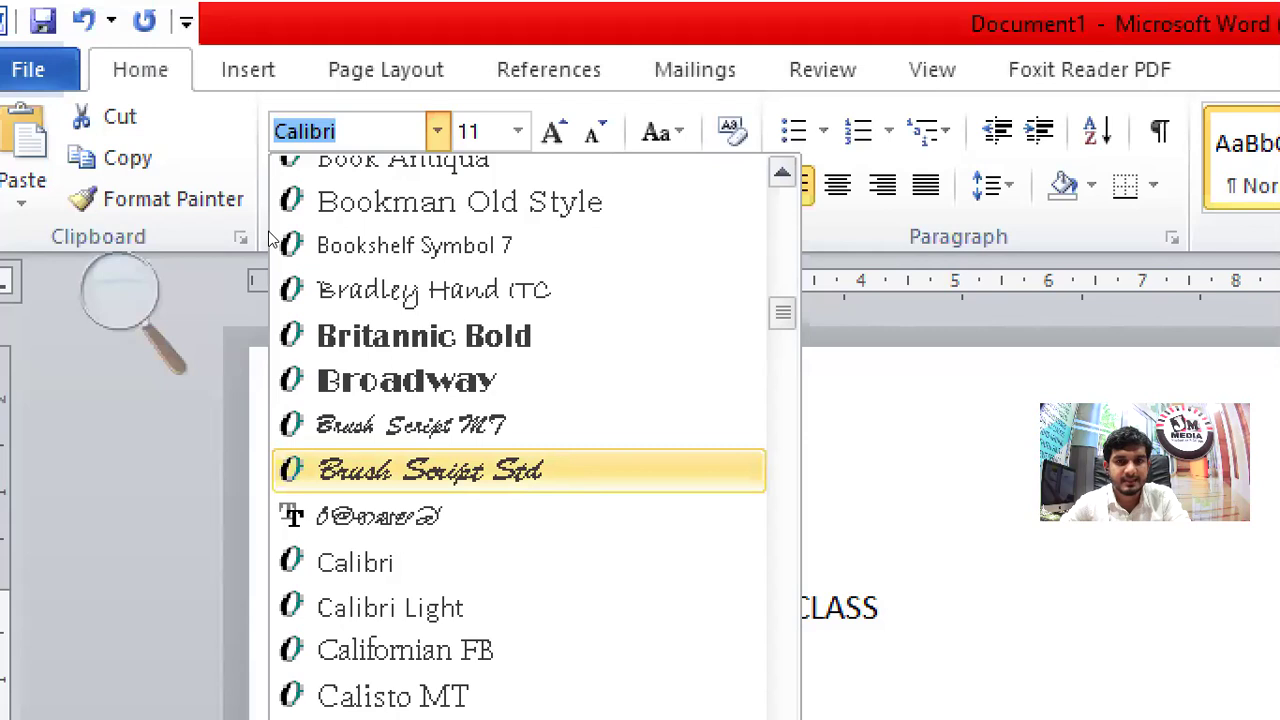
key("Return")
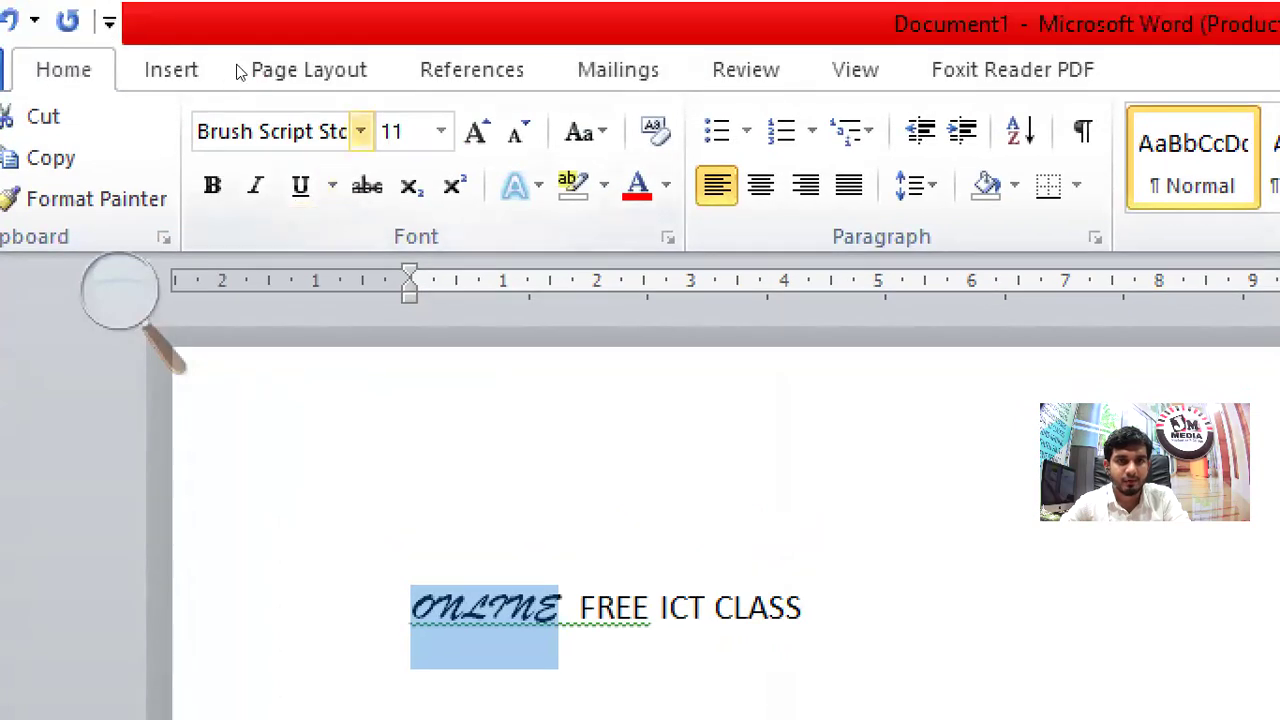
left_click(360, 131)
Step: Change ONLINE to the Arial Black font
scroll(229, 266, "down", 4)
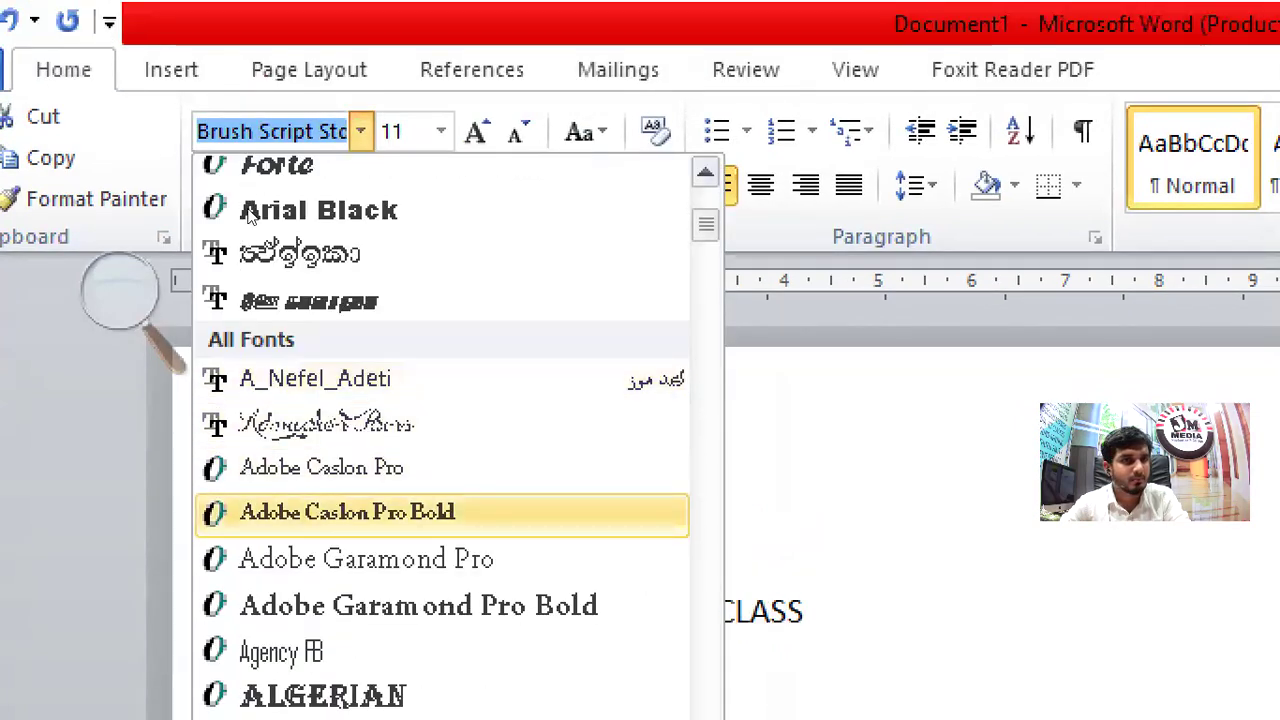
scroll(300, 560, "down", 1)
scroll(300, 560, "down", 1)
left_click(300, 648)
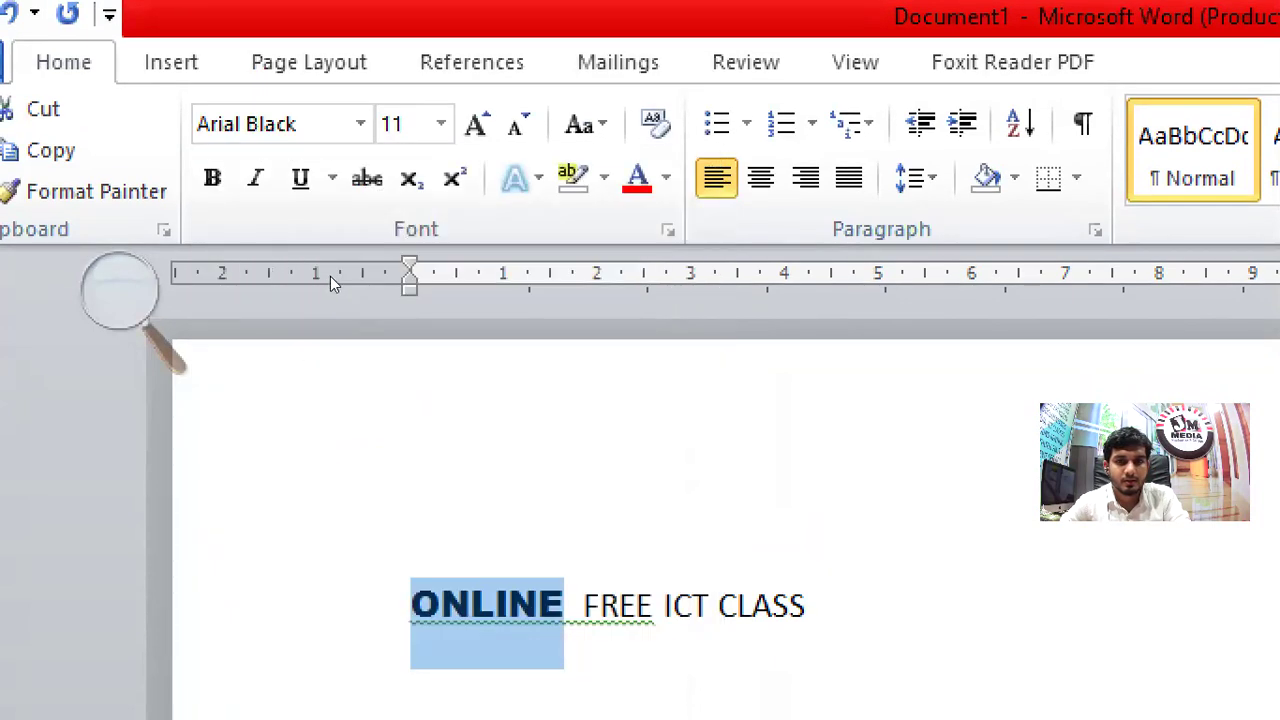
key("Right")
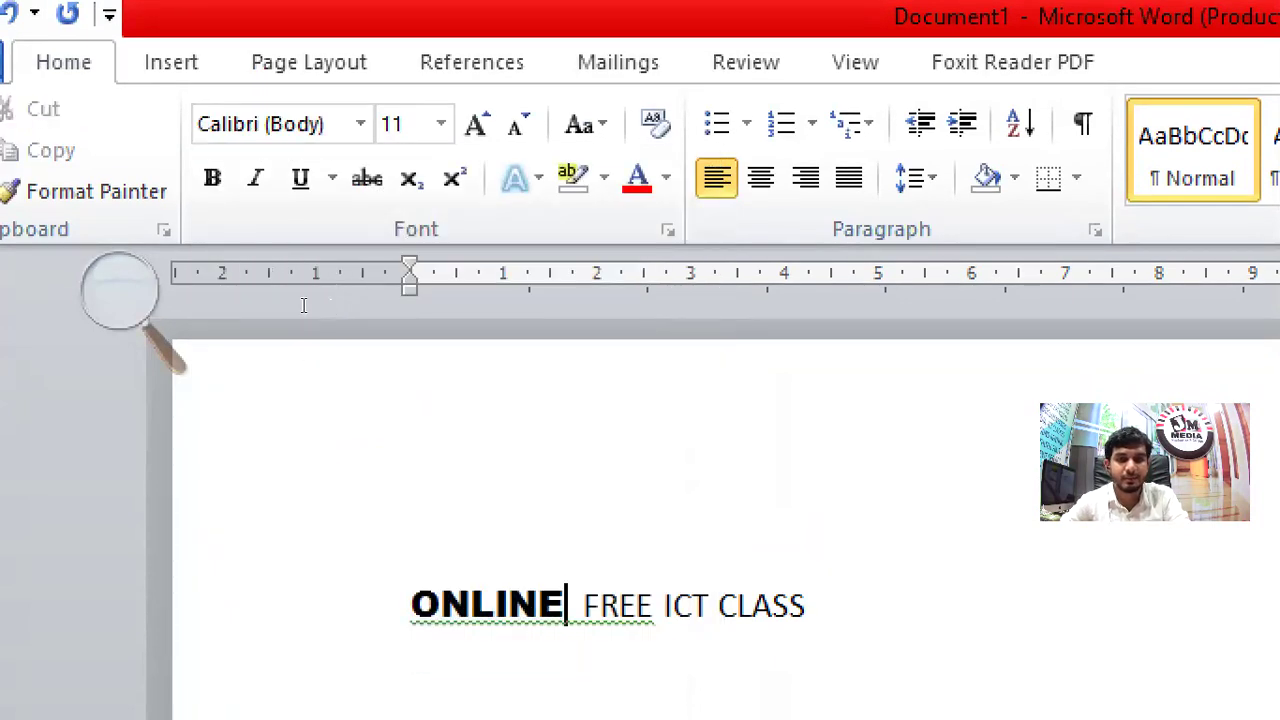
key("shift+Left")
key("shift+Left")
key("shift+Left")
key("shift+Left")
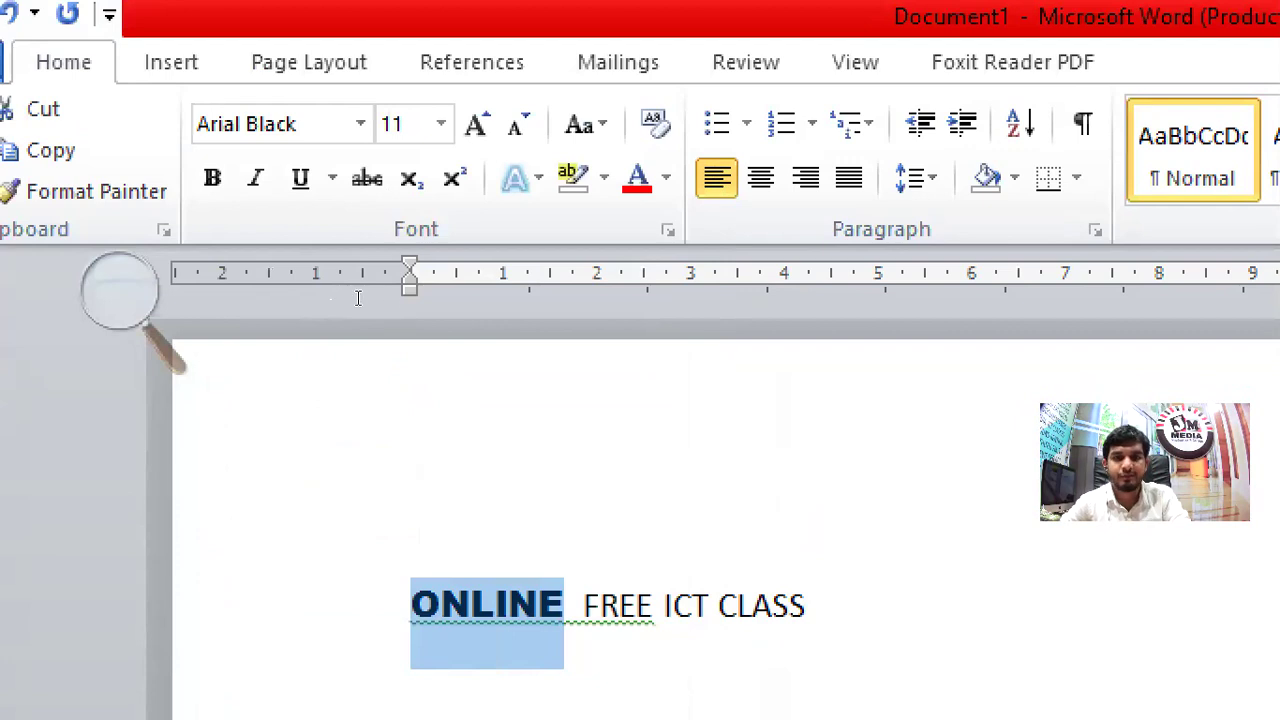
Step: Select ICT CLASS and set it in Lucida Handwriting
double_click(617, 605)
key("shift+End")
key("ctrl+a")
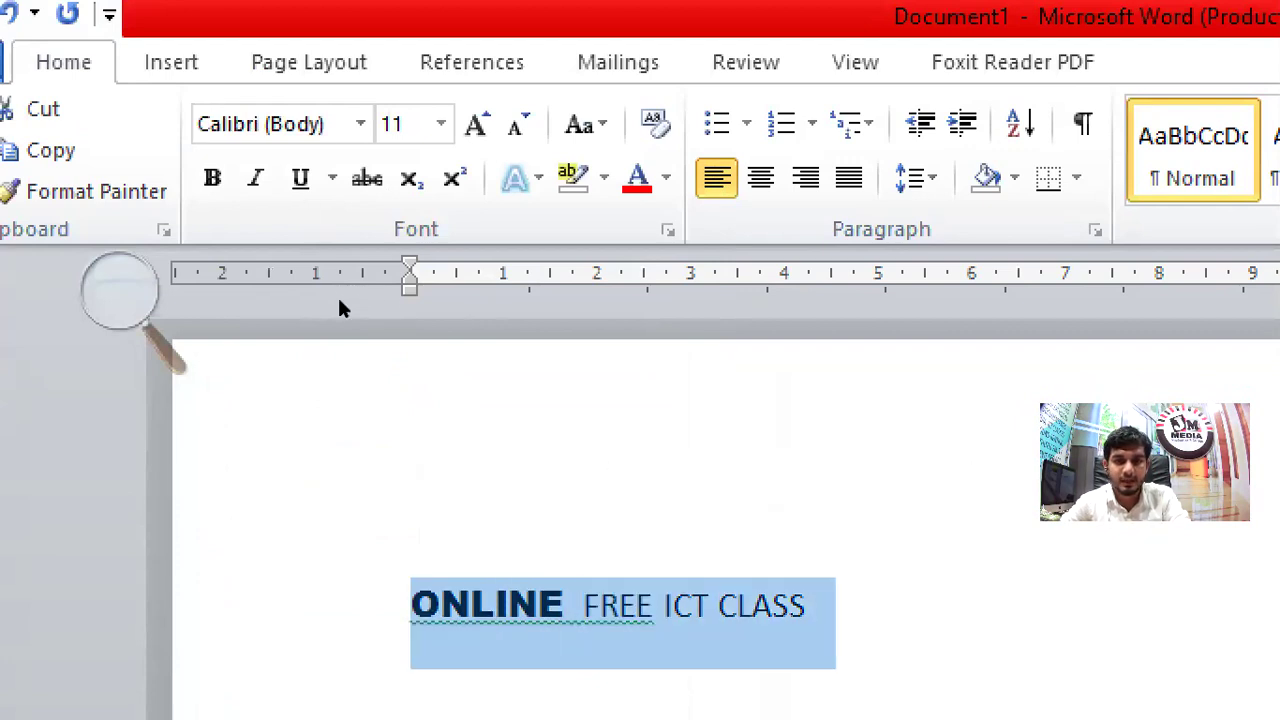
key("Left")
key("Left")
key("Left")
key("Right")
key("ctrl+a")
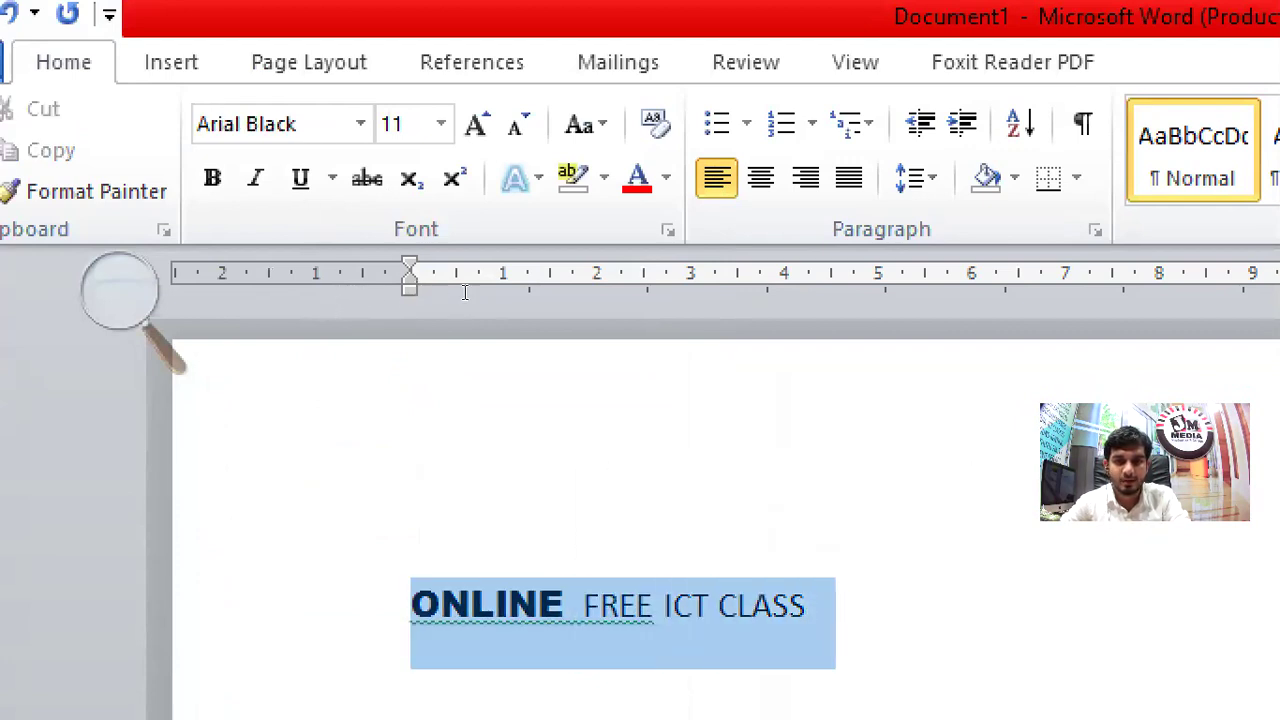
key("Right")
key("shift+Left")
key("shift+Left")
key("shift+Left")
key("shift+Left")
key("shift+Left")
key("shift+Left")
key("shift+Left")
key("shift+Left")
key("shift+Right")
key("shift+Right")
key("shift+Right")
key("shift+Left")
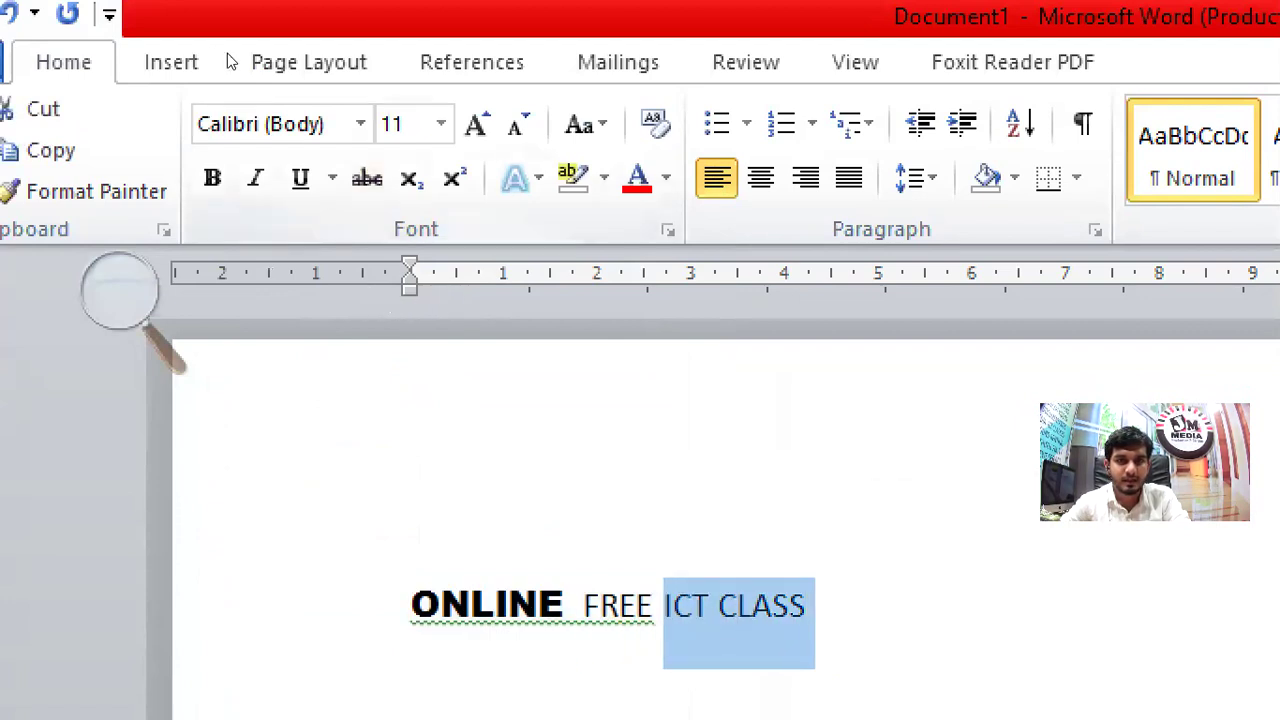
left_click(360, 123)
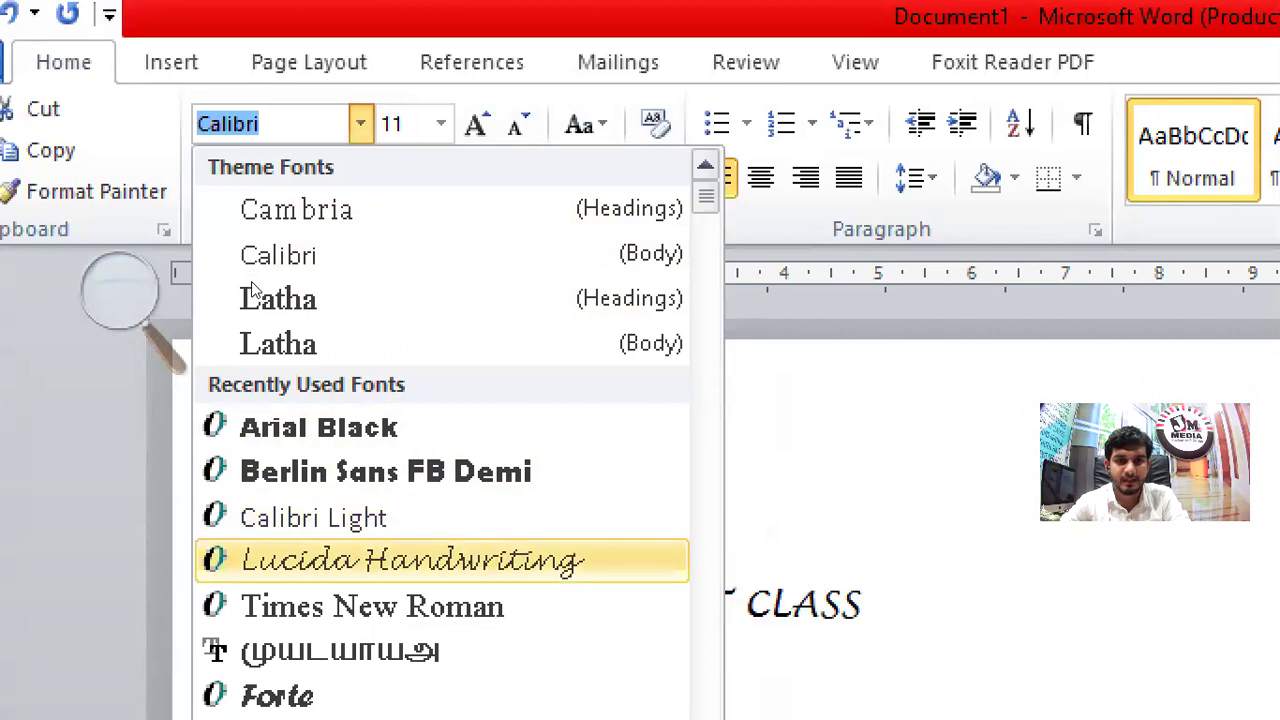
key("Return")
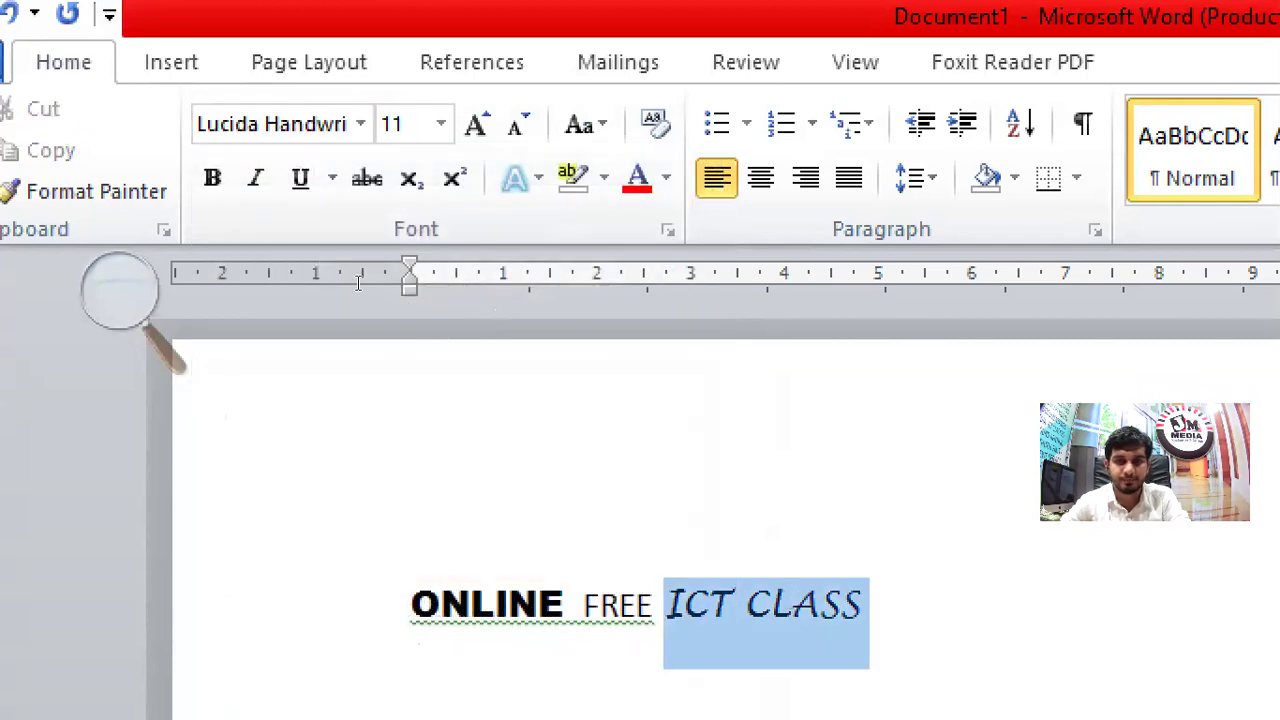
Step: Select the whole heading and preview it at several sizes from the Font Size list
key("ctrl+a")
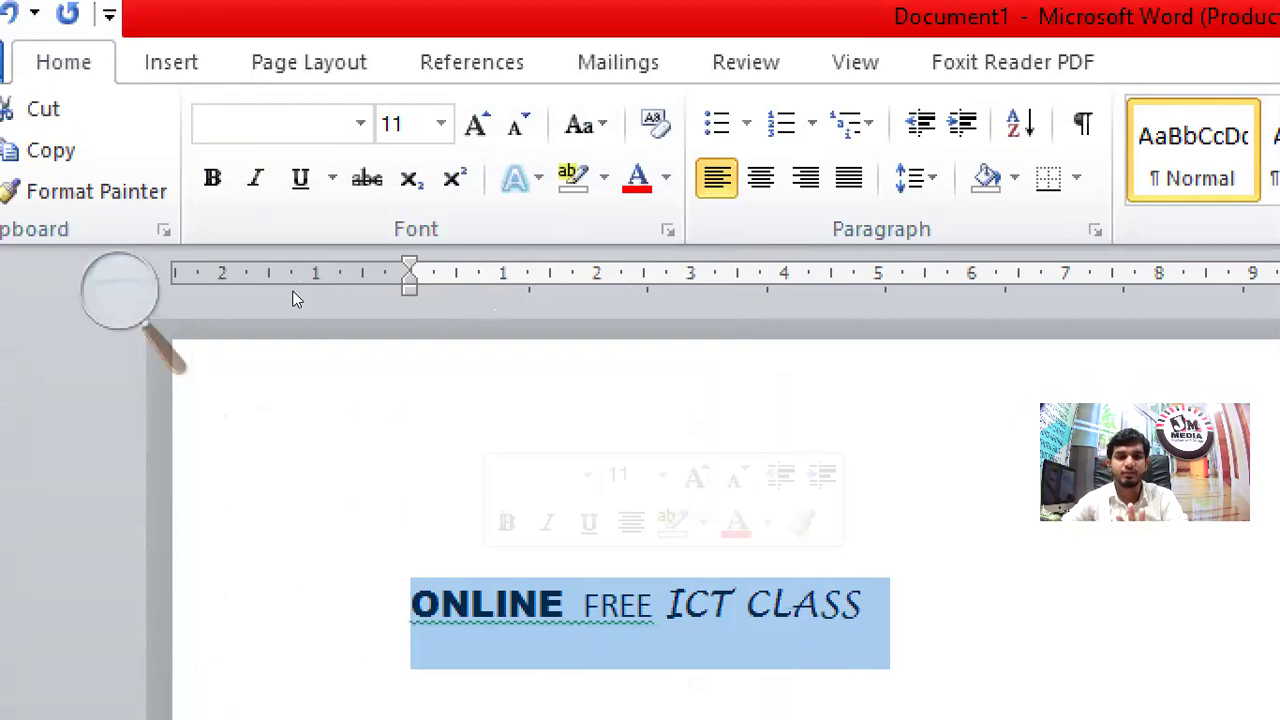
scroll(294, 295, "down", 2)
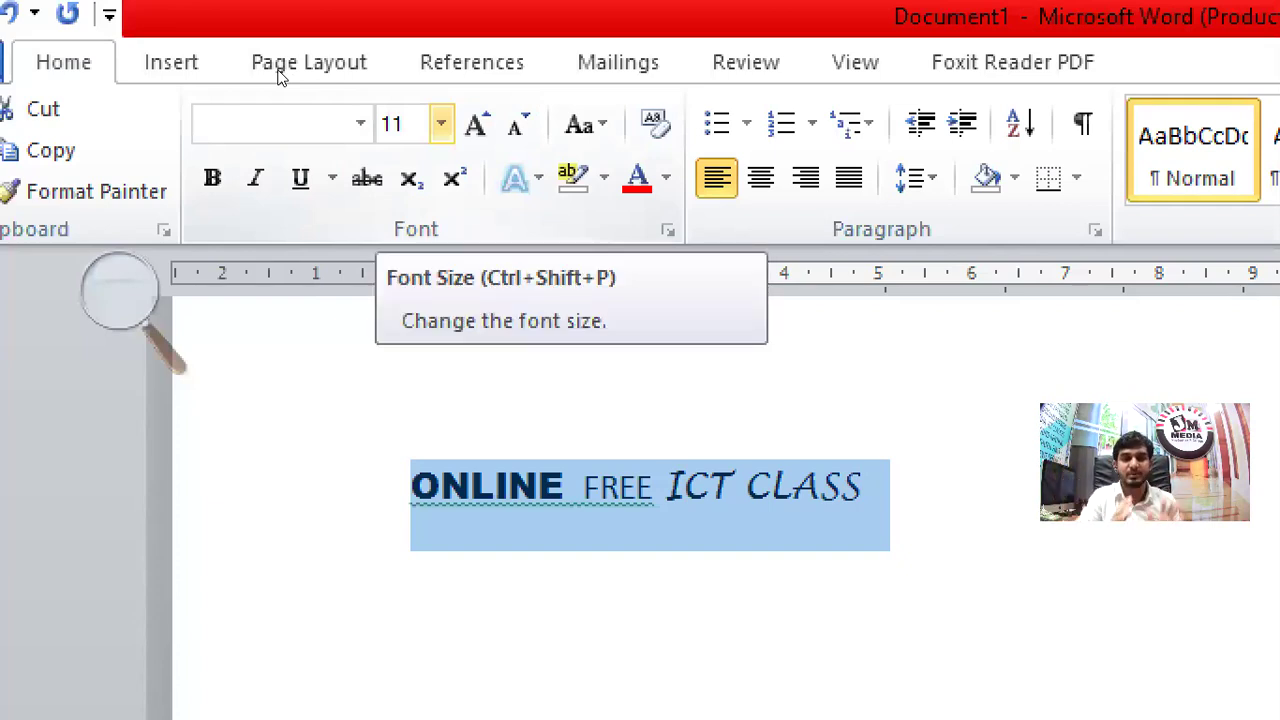
left_click(440, 123)
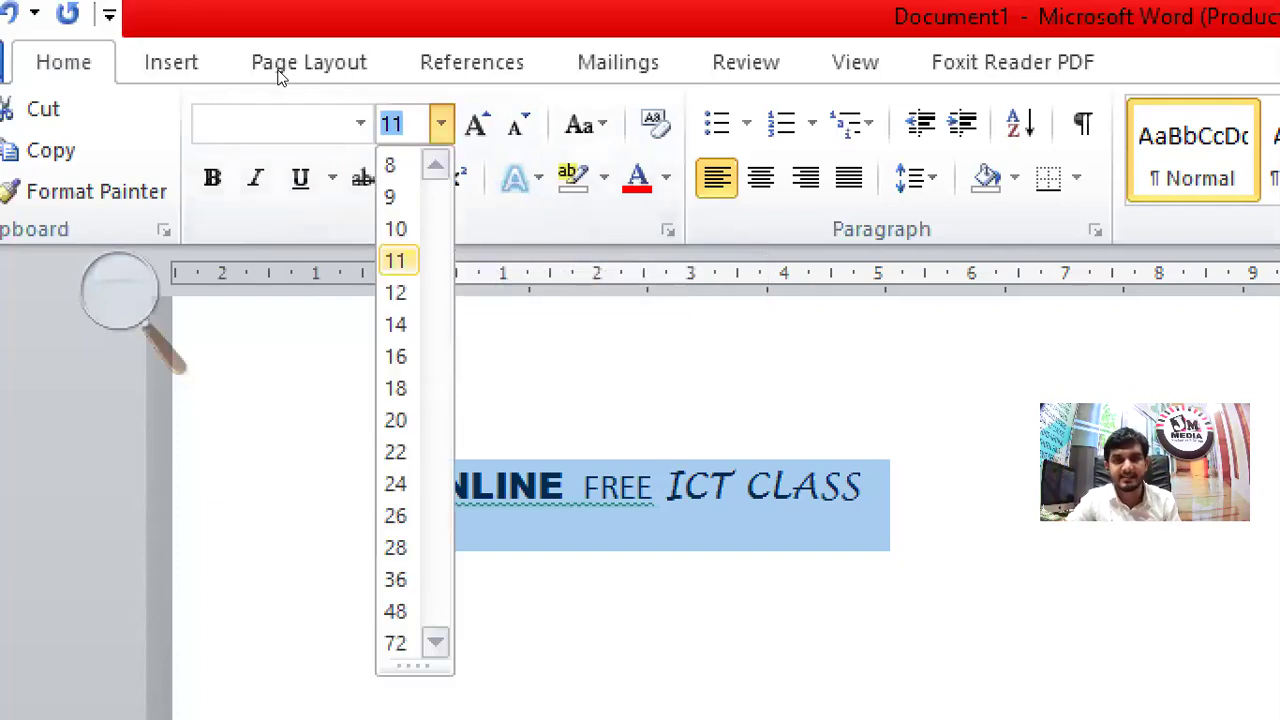
key("Down")
key("Down")
key("Down")
key("Down")
key("Down")
key("Down")
key("Down")
key("Down")
key("Down")
key("Down")
key("Down")
key("Down")
key("Up")
key("Down")
key("Up")
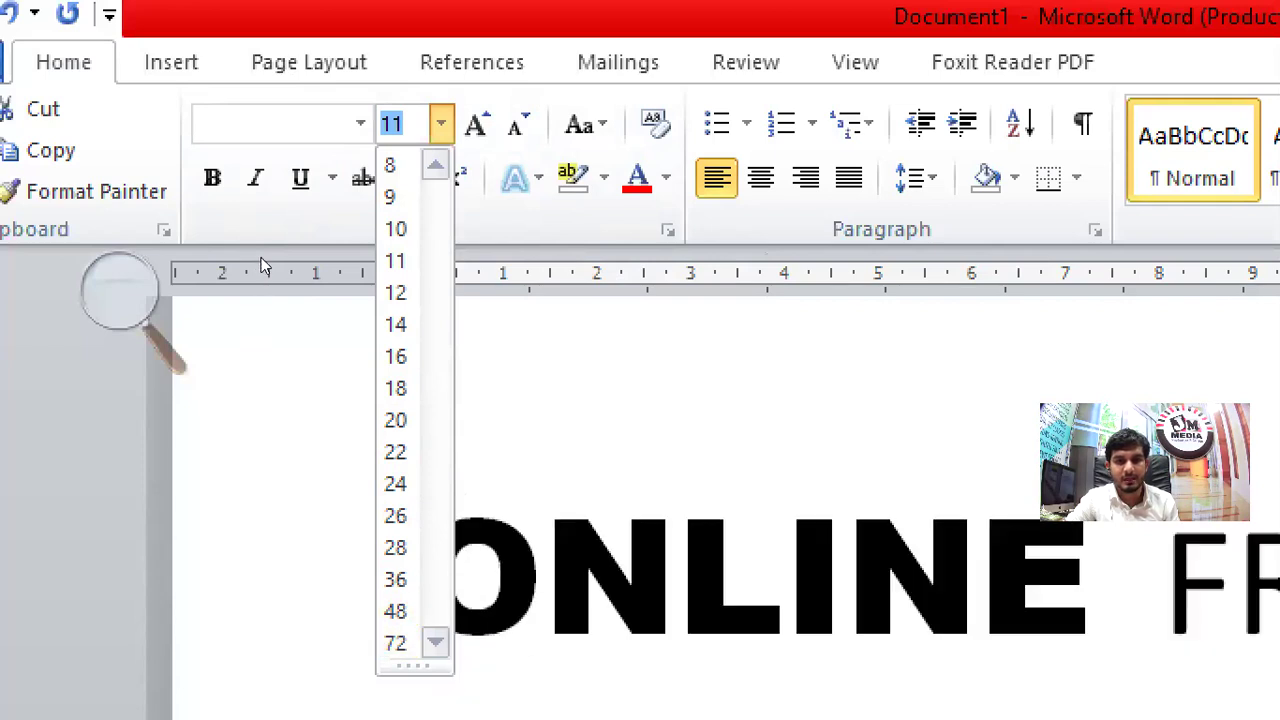
key("Up")
key("Up")
key("Up")
key("Up")
key("Up")
key("Up")
key("Up")
Step: Compare sizes from 10 to 72 pt and apply 26 pt to the heading
key("Up")
key("Down")
key("Down")
key("Down")
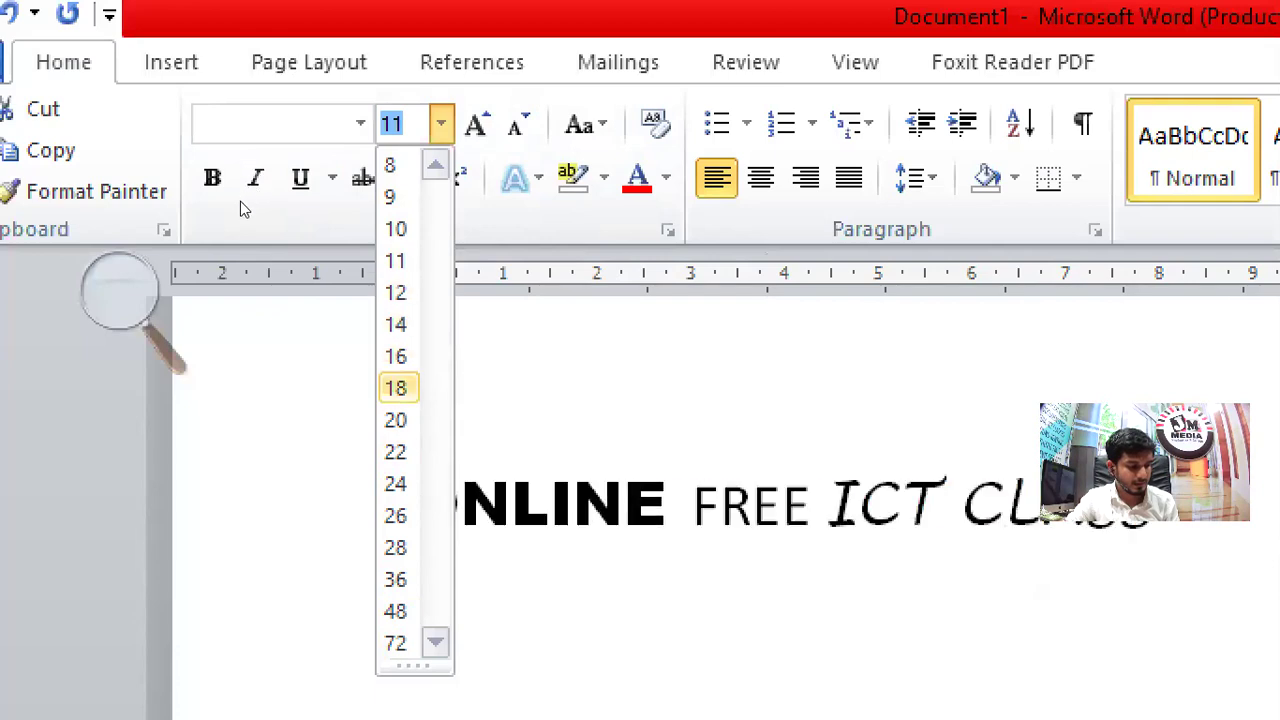
key("Up")
key("Up")
key("Up")
key("Up")
key("Up")
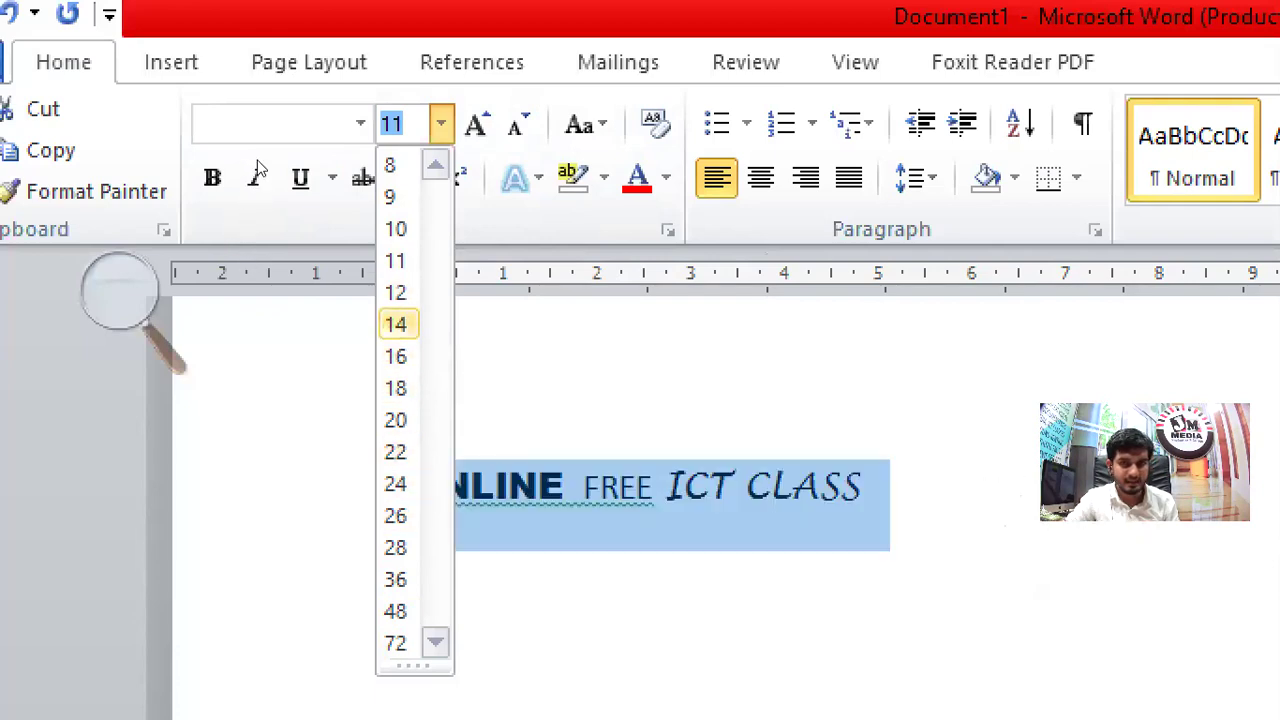
key("Up")
key("Up")
key("Up")
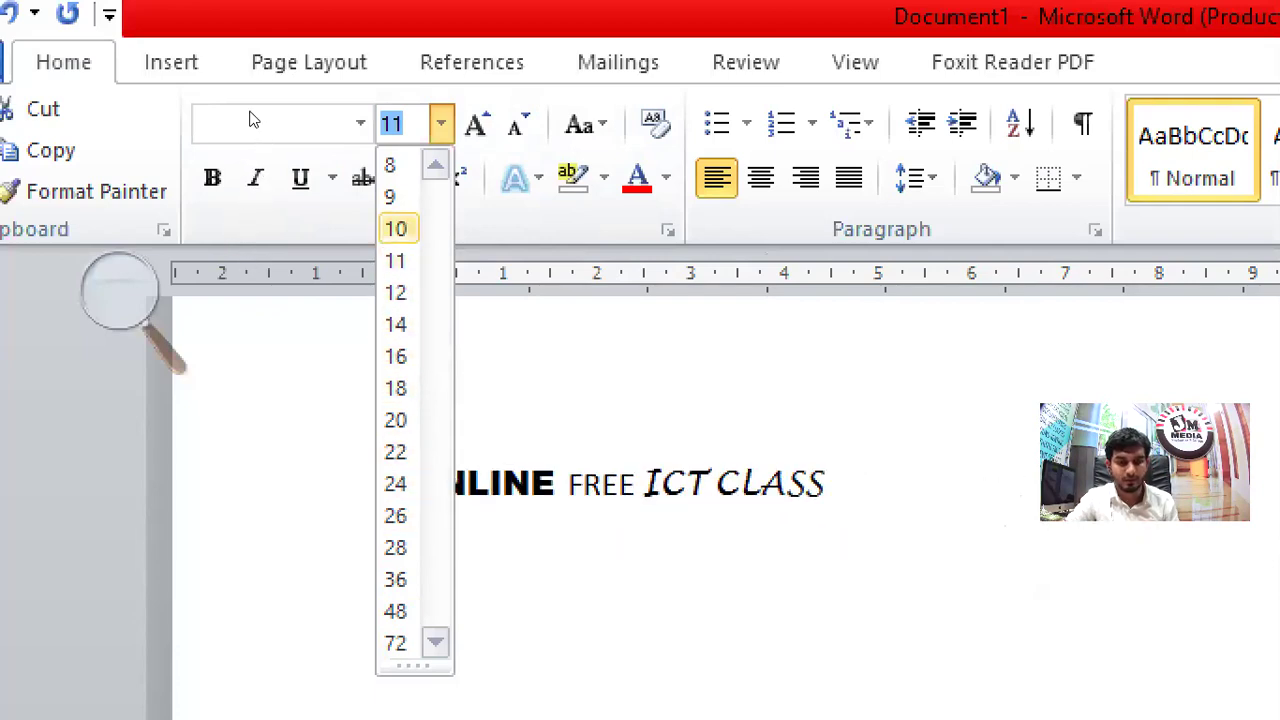
key("Down")
key("Down")
key("Down")
key("Down")
key("Down")
key("Down")
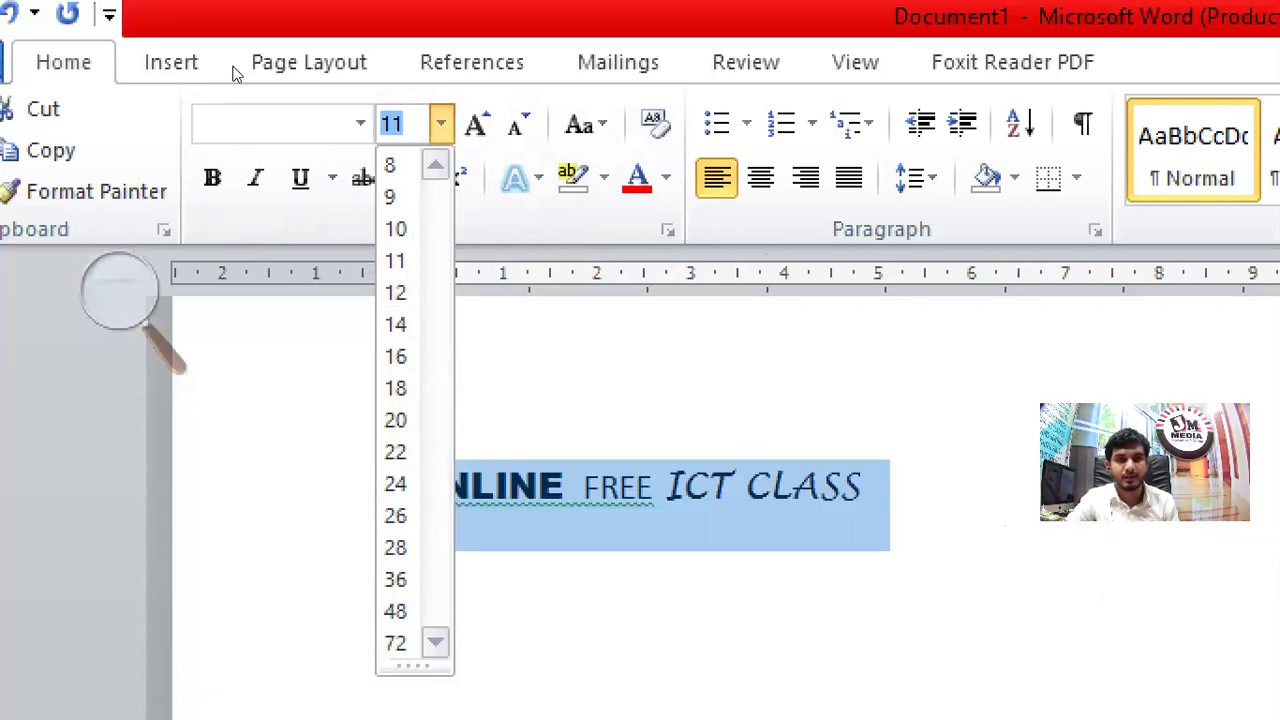
key("End")
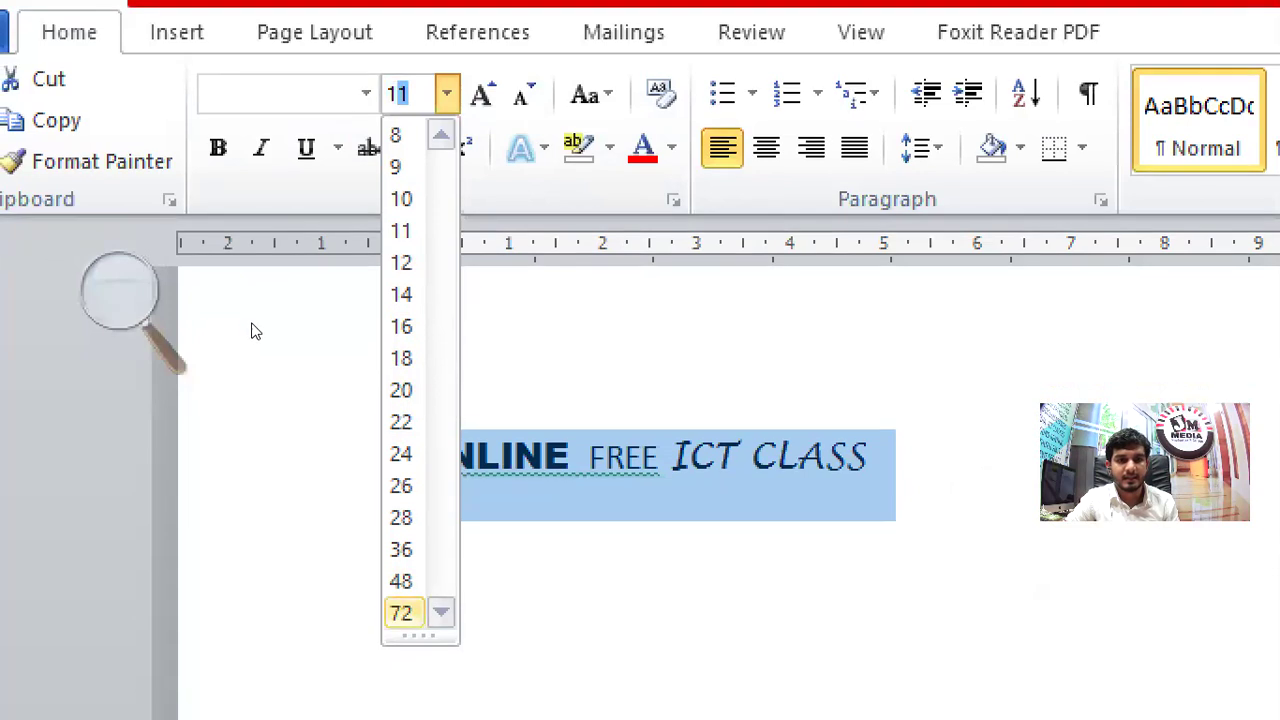
key("Up")
key("Up")
key("Up")
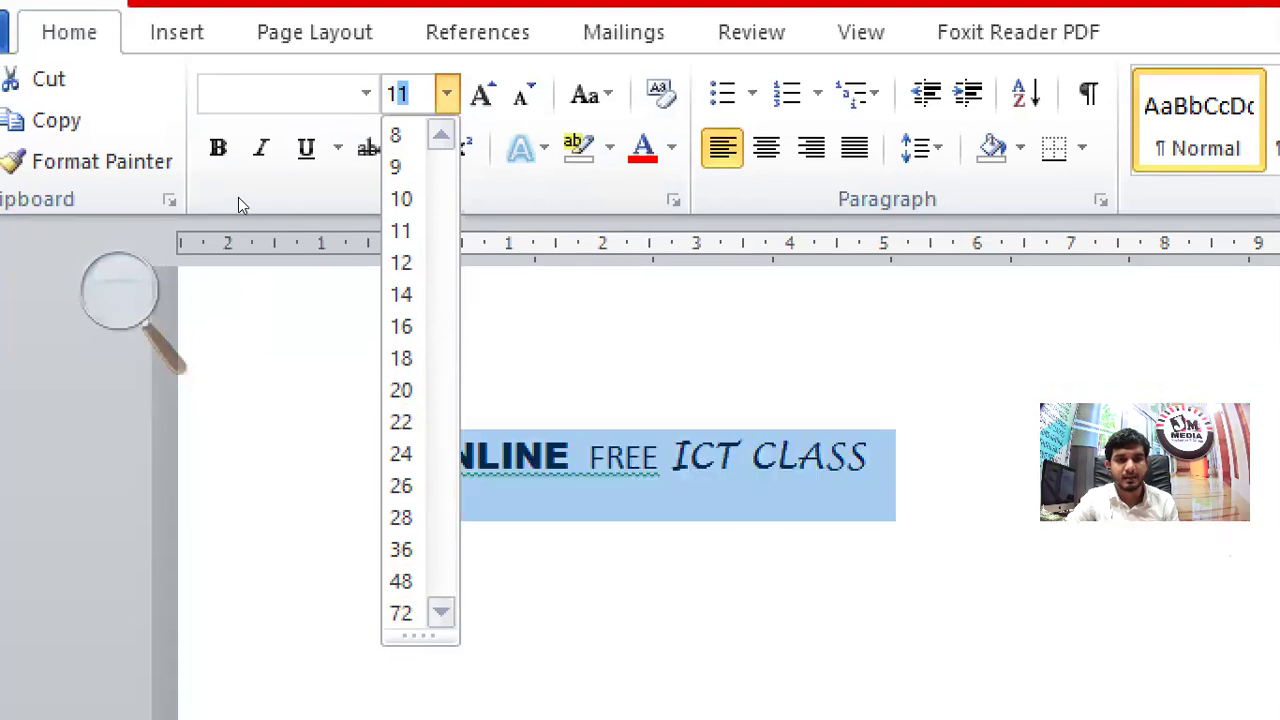
key("Down")
key("Down")
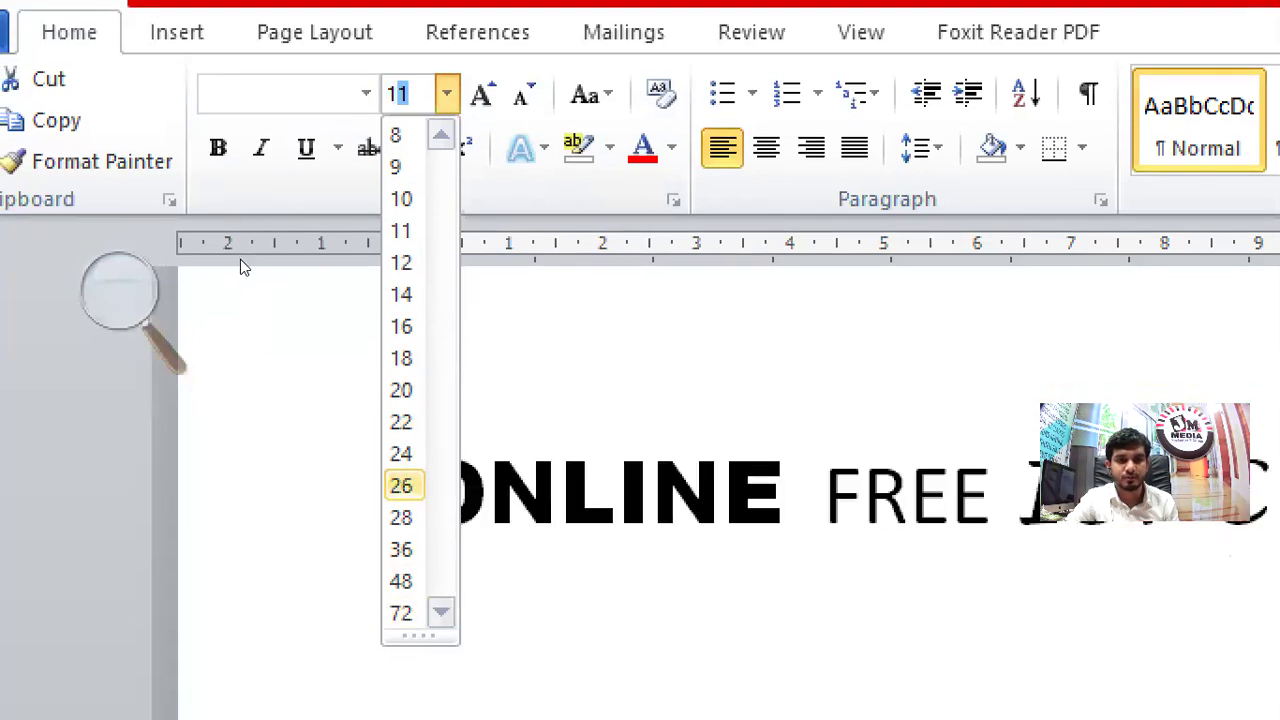
key("Return")
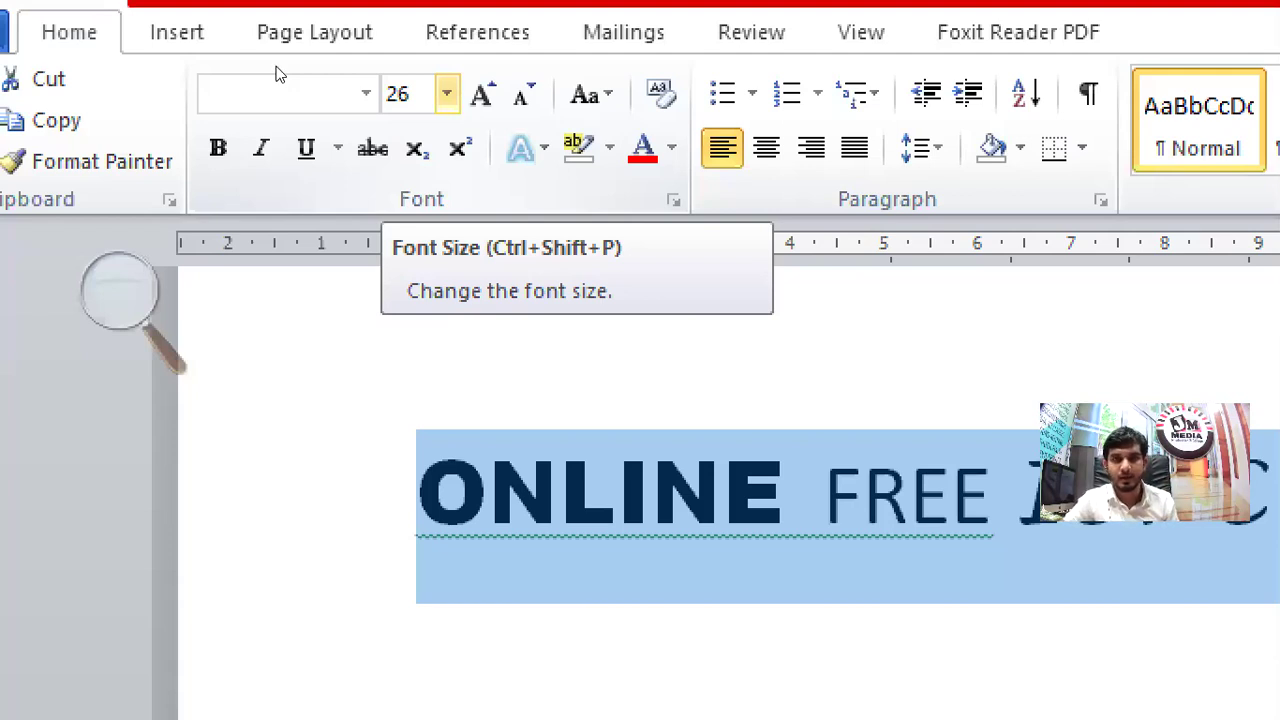
Step: Grow the heading step by step to 72 pt and then 90 pt
key("Tab")
key("Tab")
key("shift+Tab")
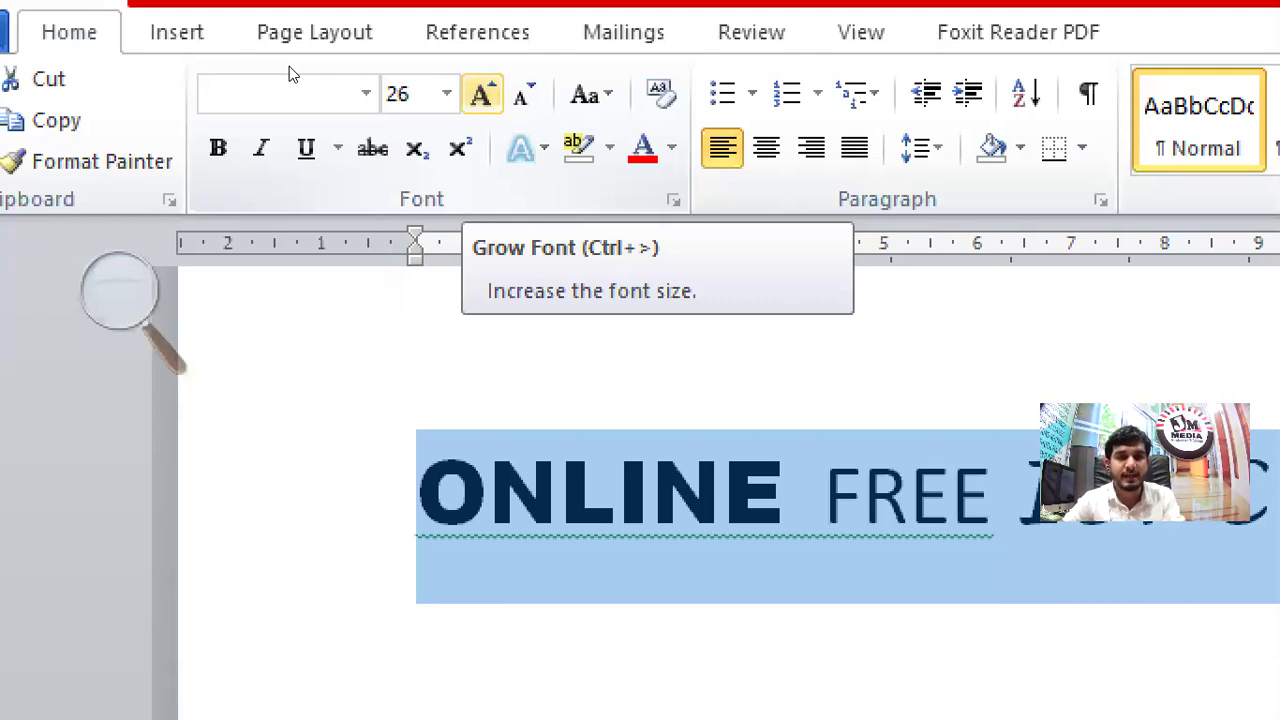
key("shift+Tab")
key("Tab")
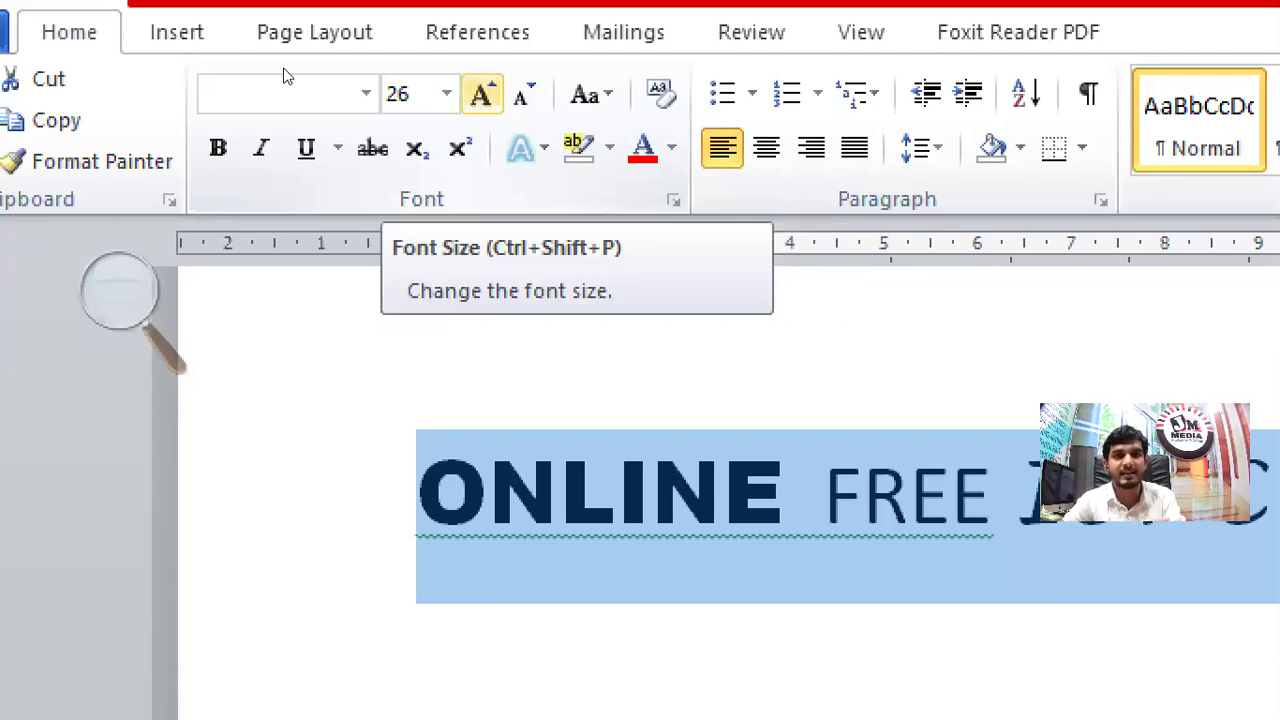
key("Return")
key("Return")
key("Return")
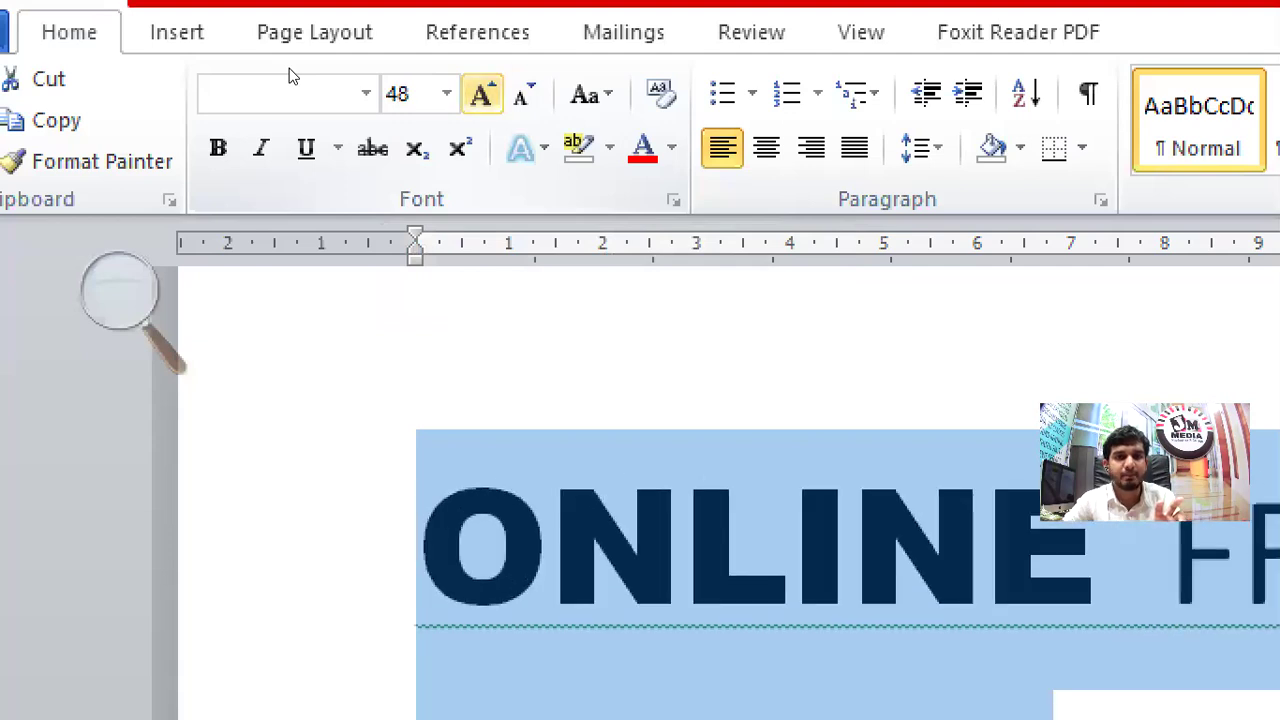
key("Return")
key("Return")
key("Return")
key("Tab")
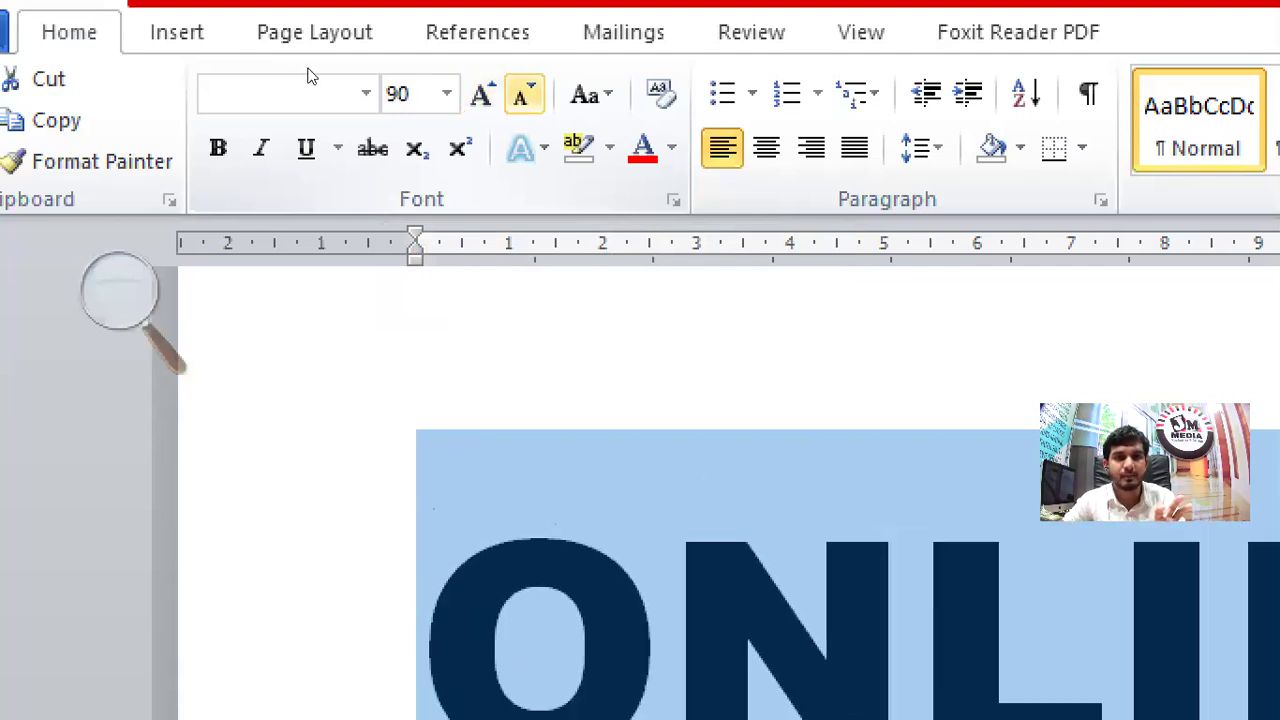
key("Return")
Step: Shrink the heading through 36, 26, 16 and 10 pt to 11 pt, then select FREE
key("Return")
key("Return")
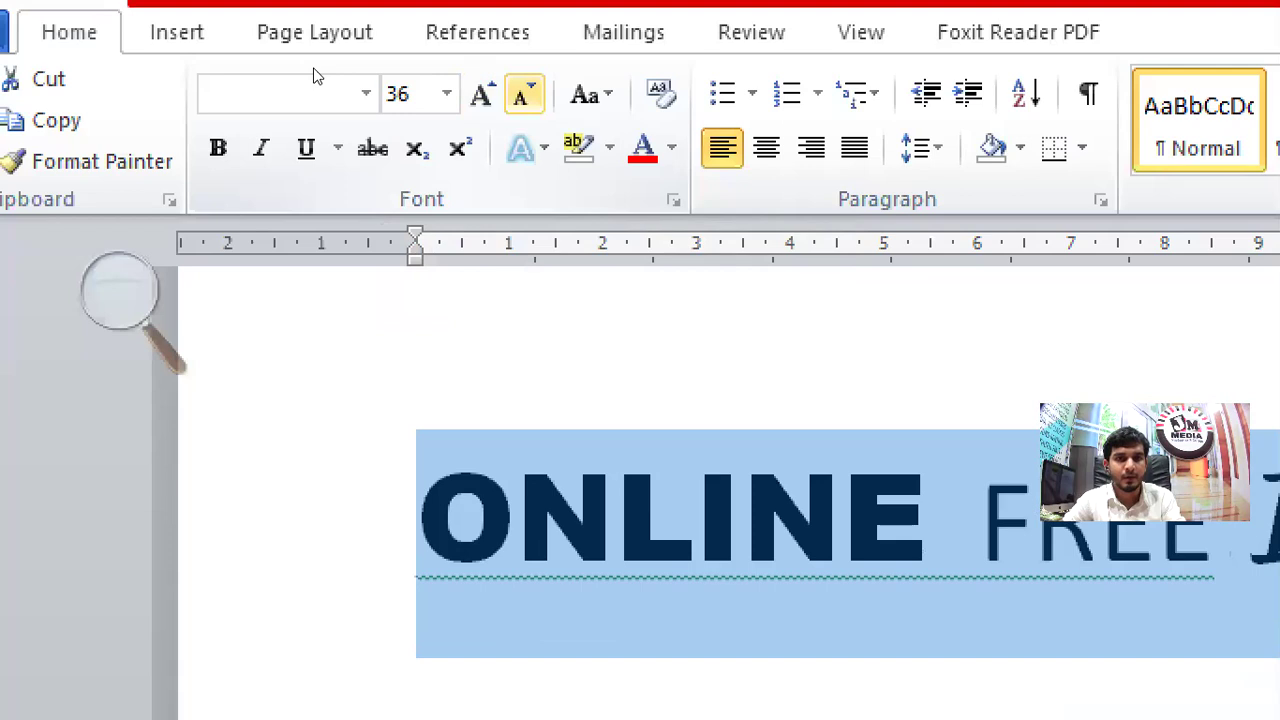
key("Return")
key("Return")
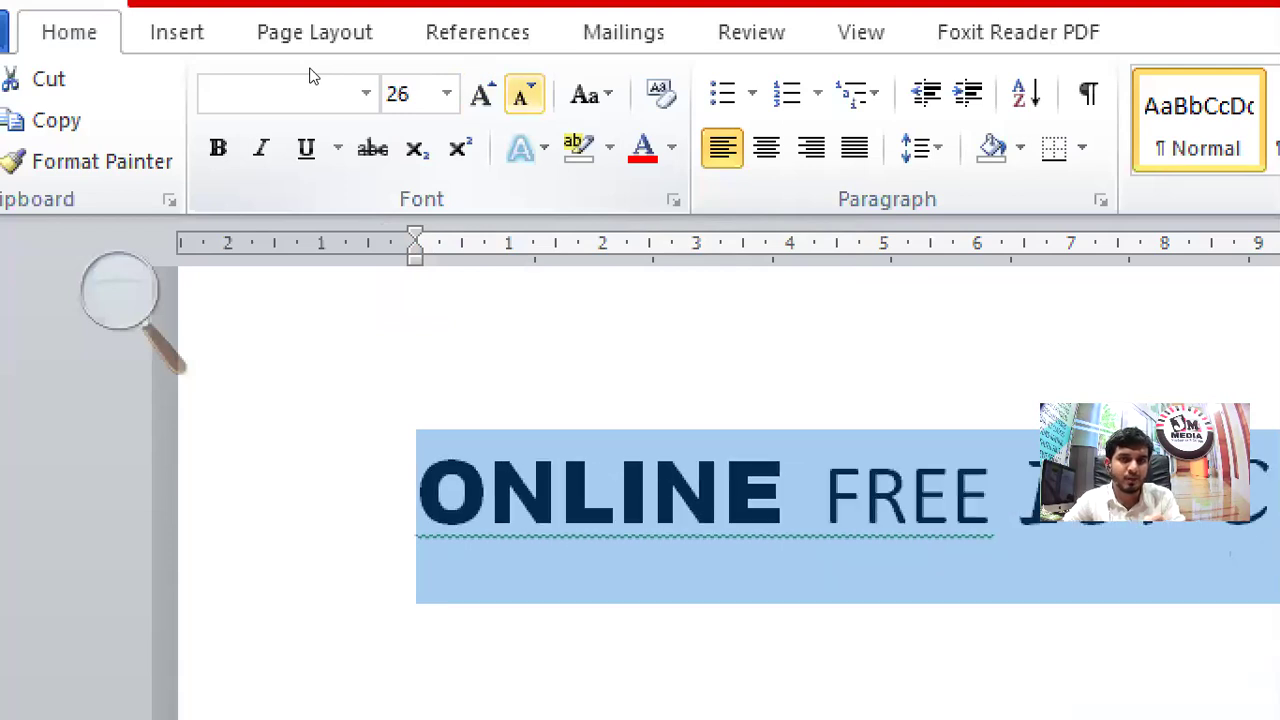
key("Return")
key("Return")
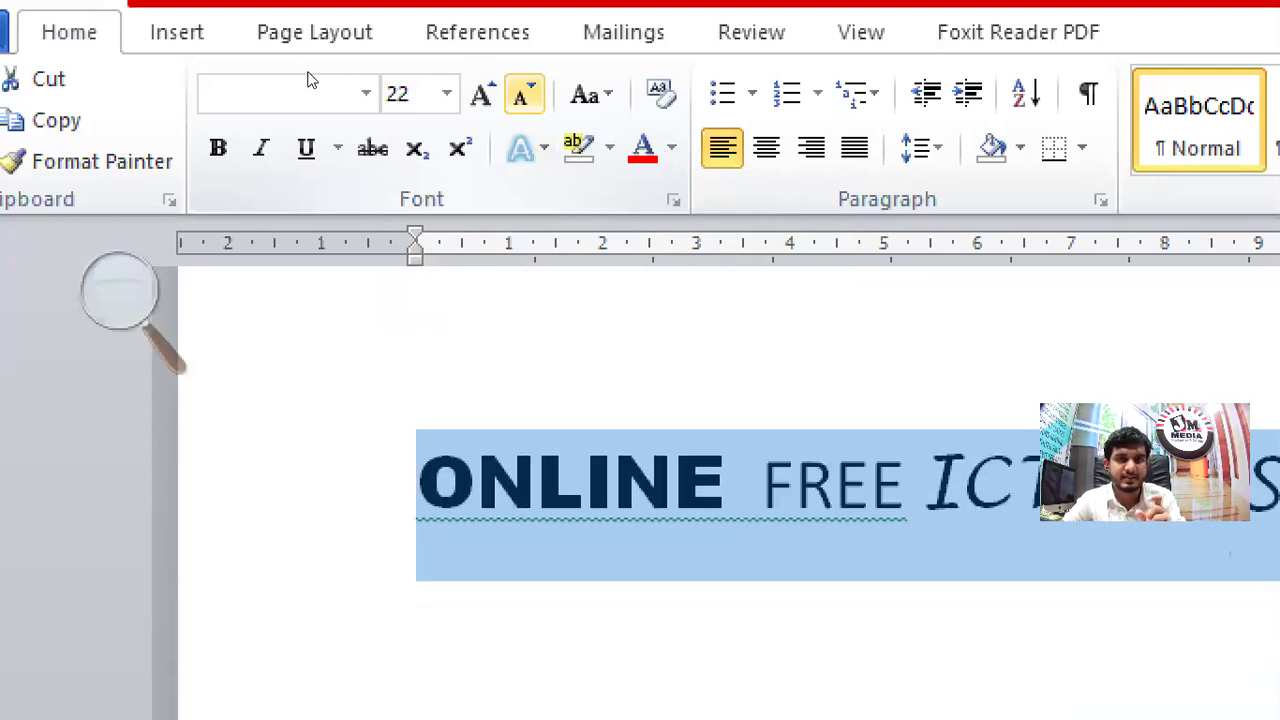
key("Return")
key("Return")
key("Return")
key("Return")
key("Return")
key("Return")
key("Return")
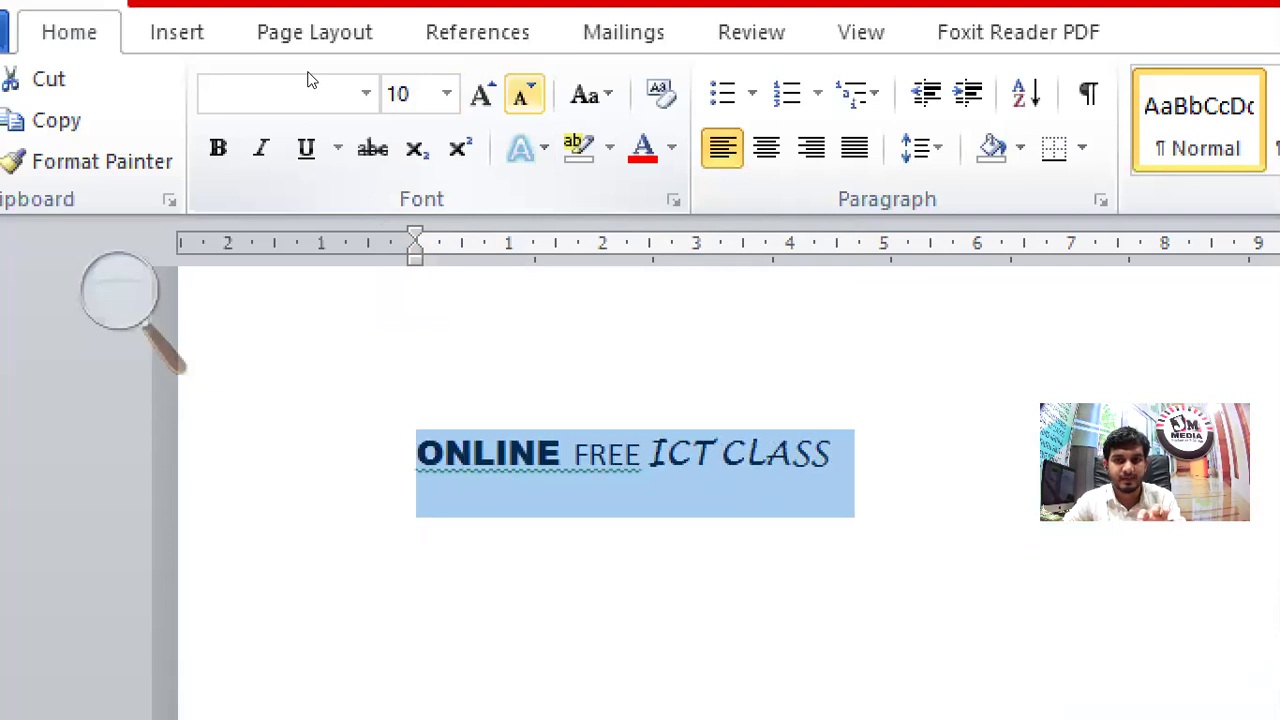
key("shift+Tab")
key("Return")
key("Return")
key("Return")
key("Return")
key("Return")
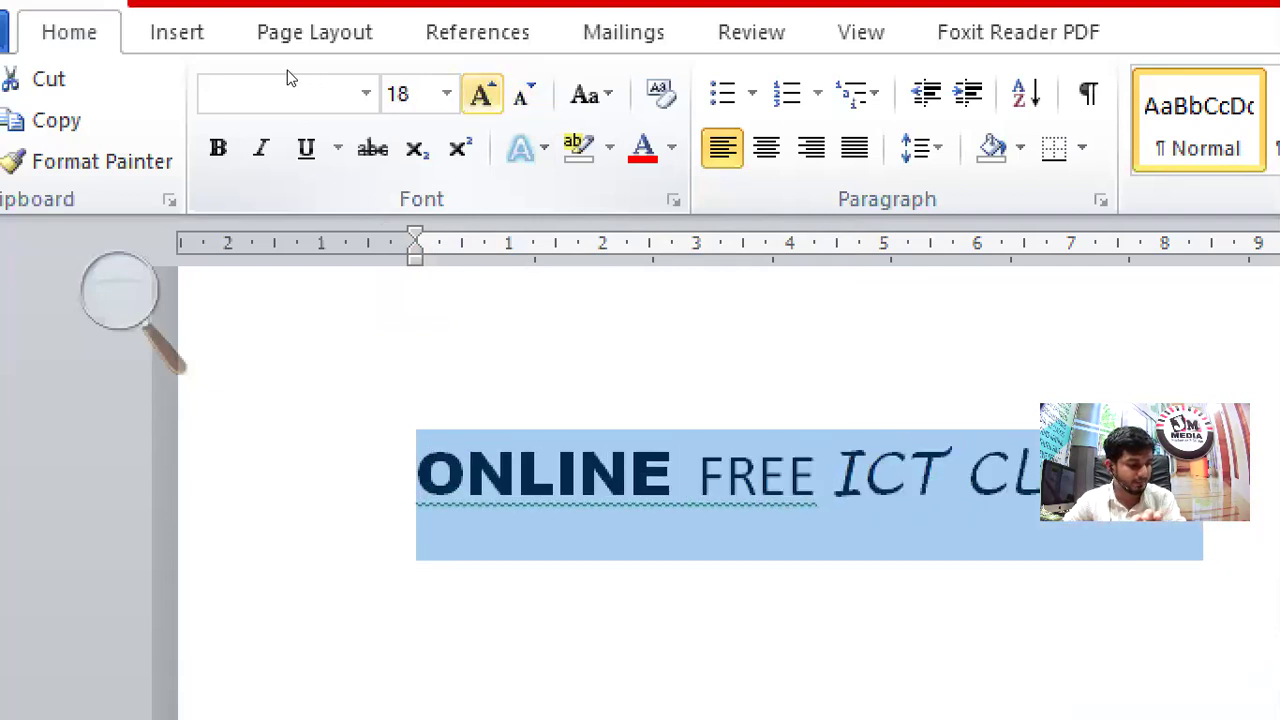
key("Return")
key("Return")
key("Return")
key("Tab")
key("Tab")
key("shift+Tab")
key("Return")
key("Return")
key("Return")
key("Return")
key("Return")
key("Return")
key("Escape")
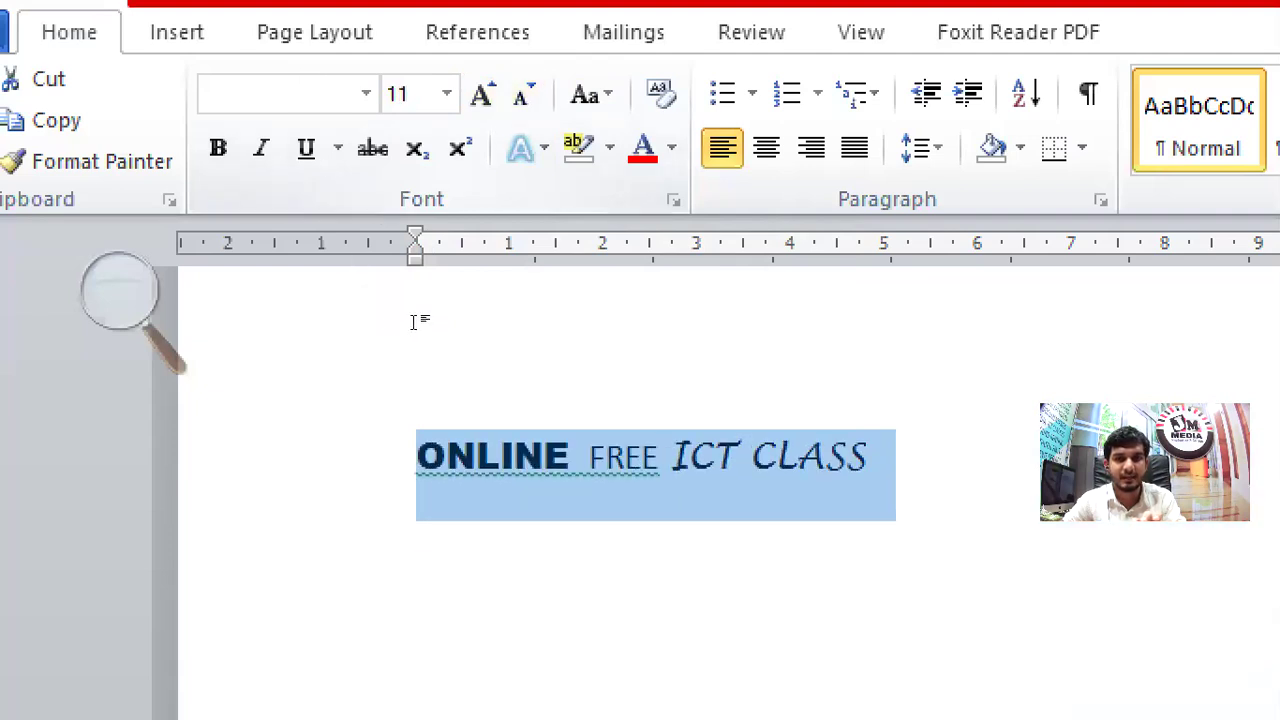
key("Left")
key("ctrl+Right")
key("ctrl+shift+Right")
Step: Select only the word FREE and grow it from 12 pt up to 20 pt
key("Right")
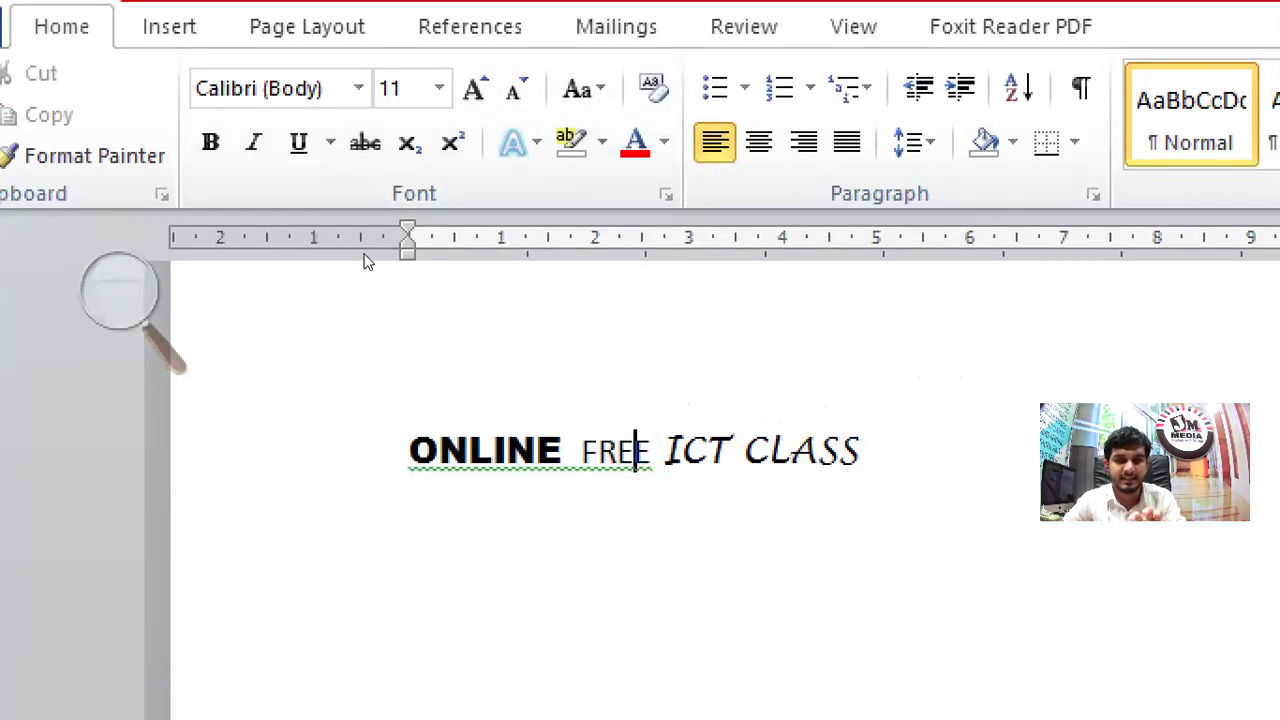
key("ctrl+a")
key("Left")
key("ctrl+Right")
key("ctrl+shift+Right")
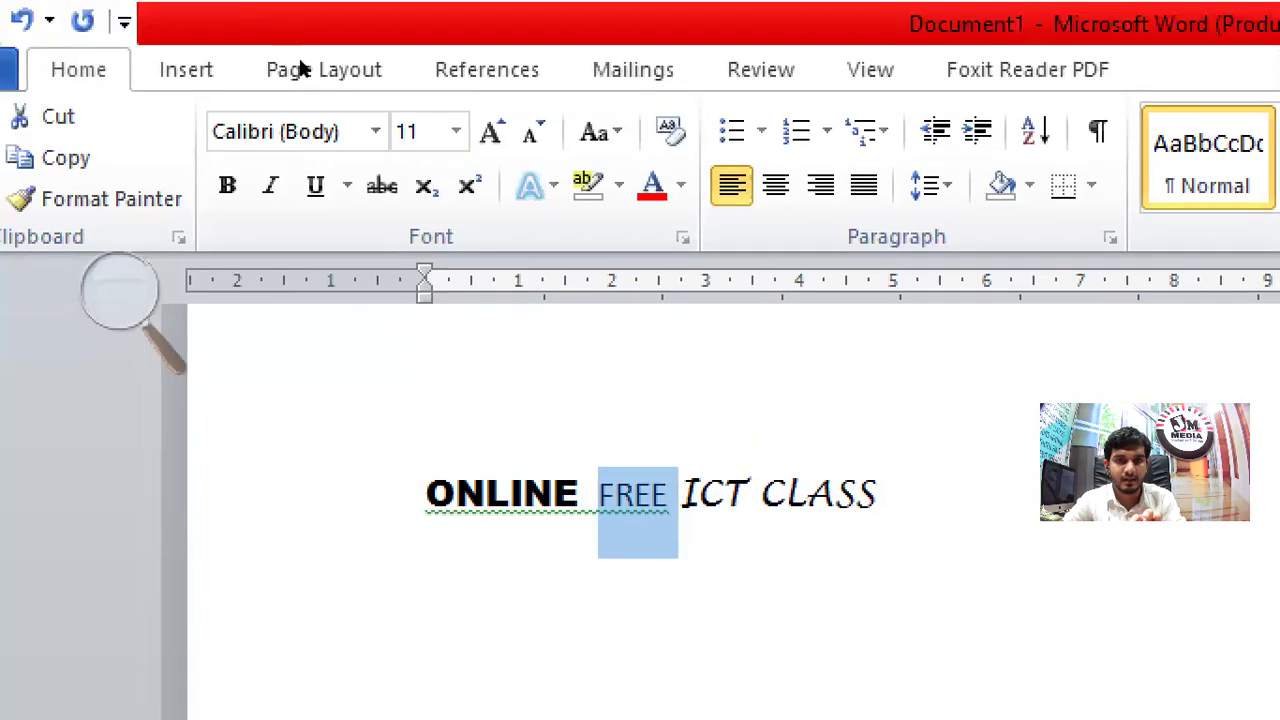
key("shift+Tab")
key("Return")
key("Return")
key("Return")
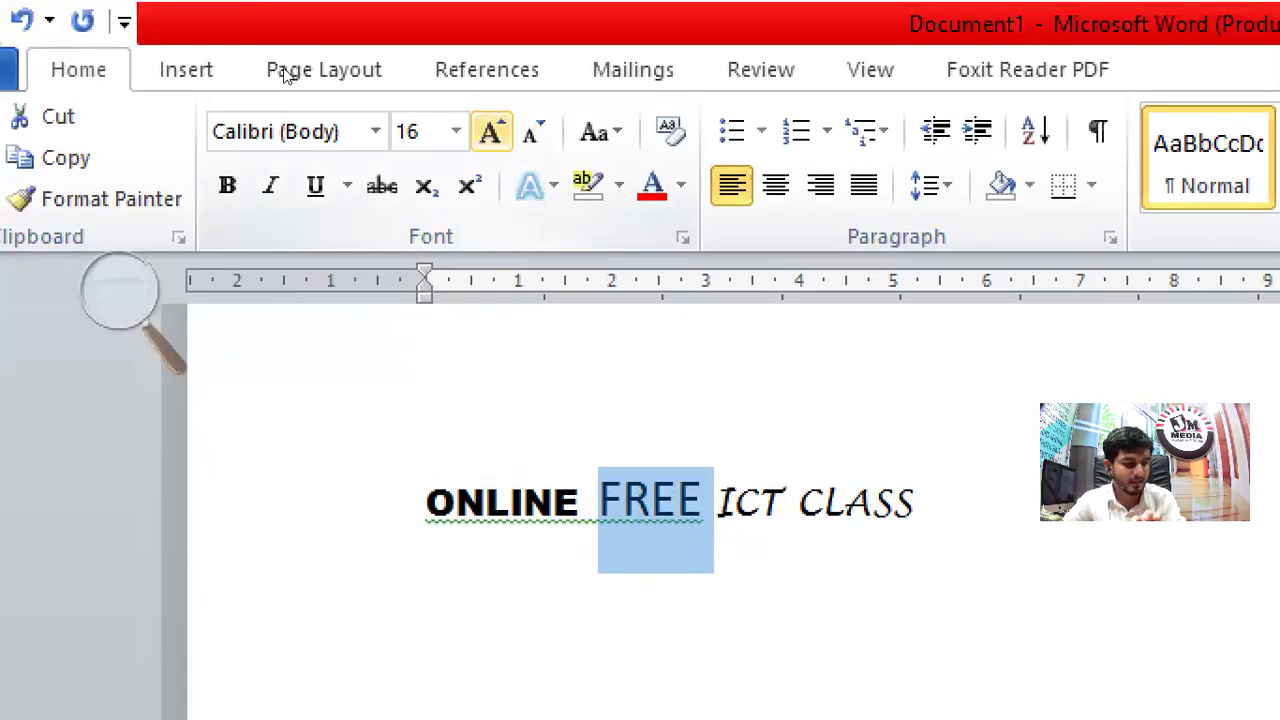
key("Return")
key("Return")
key("Tab")
key("Return")
key("Return")
key("Return")
key("Return")
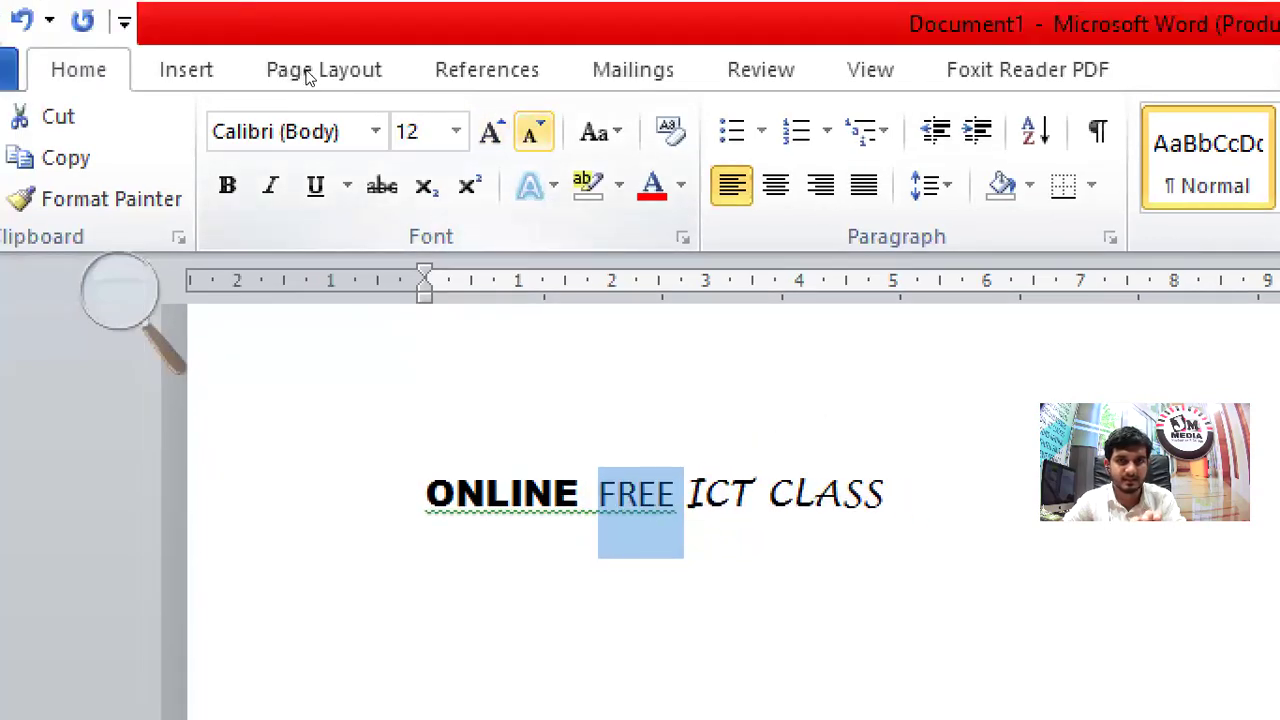
key("shift+Tab")
key("Return")
key("Return")
key("Return")
key("Return")
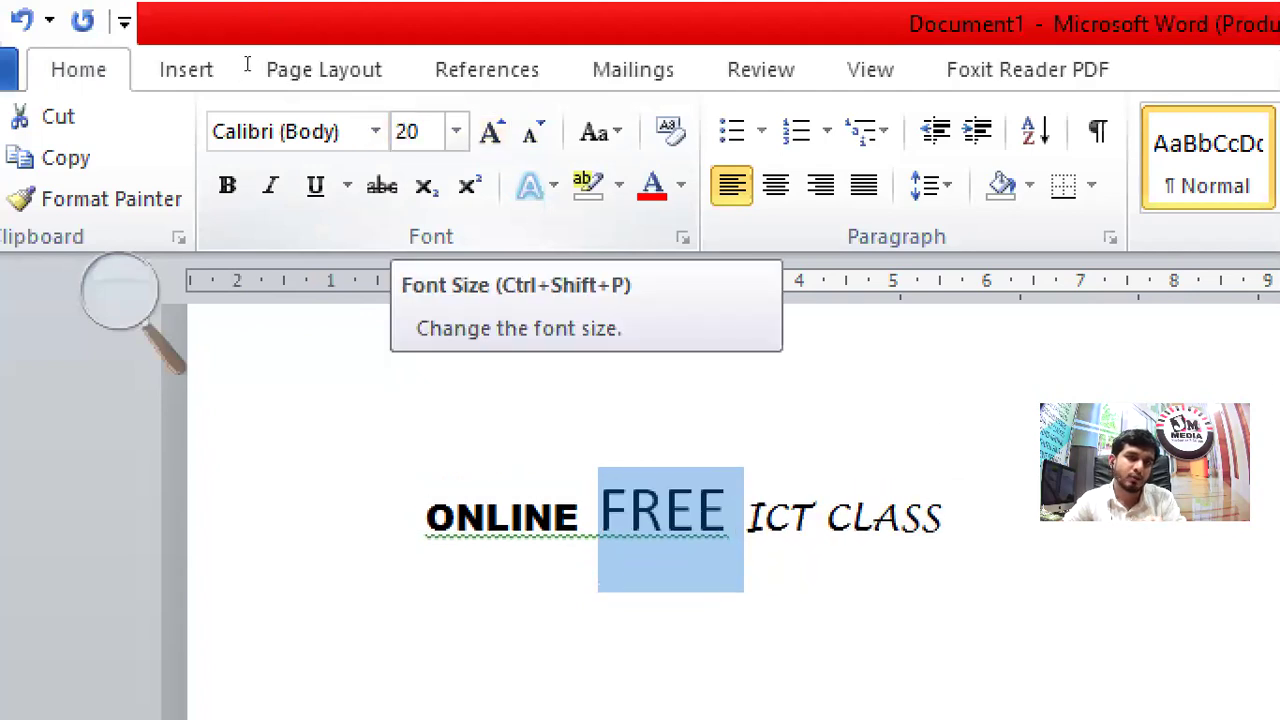
Step: Try FREE at 48, 36 and 24 pt, then switch to the lesson slide show
key("Tab")
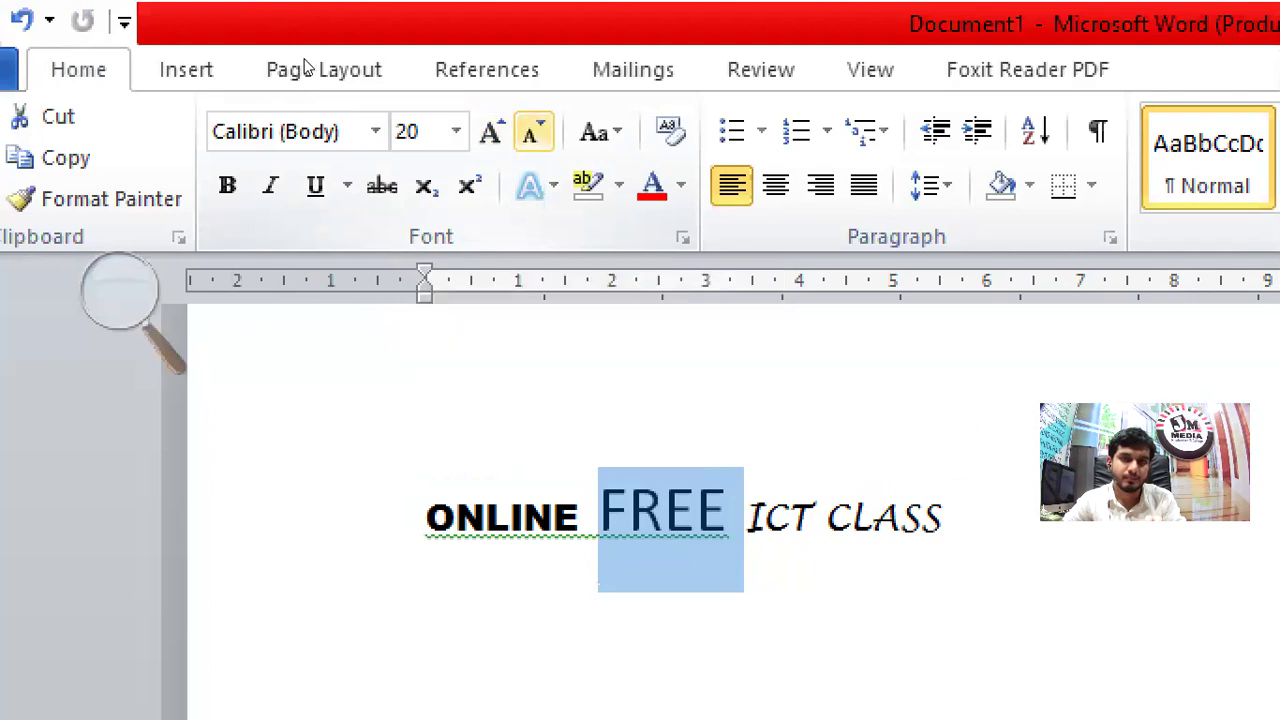
key("Return")
key("Return")
key("Return")
key("Return")
key("Return")
key("Return")
key("Tab")
key("Return")
key("Return")
key("Return")
key("Return")
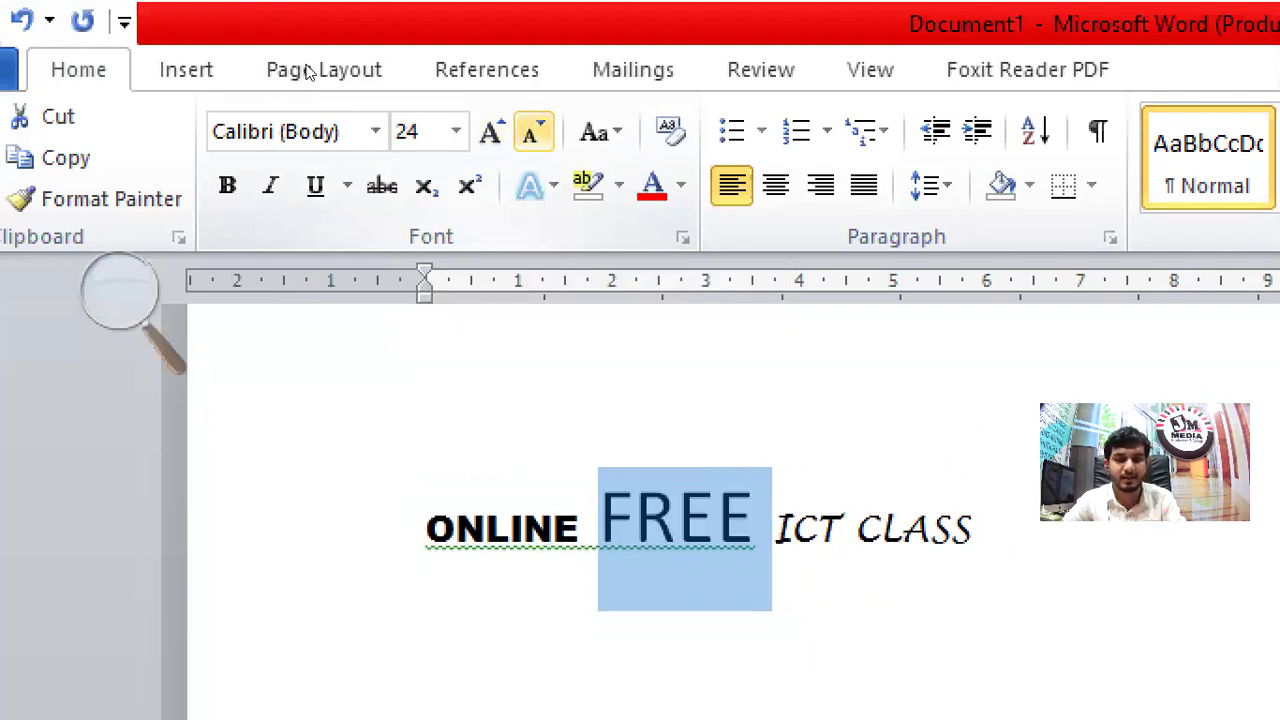
key("Return")
key("Return")
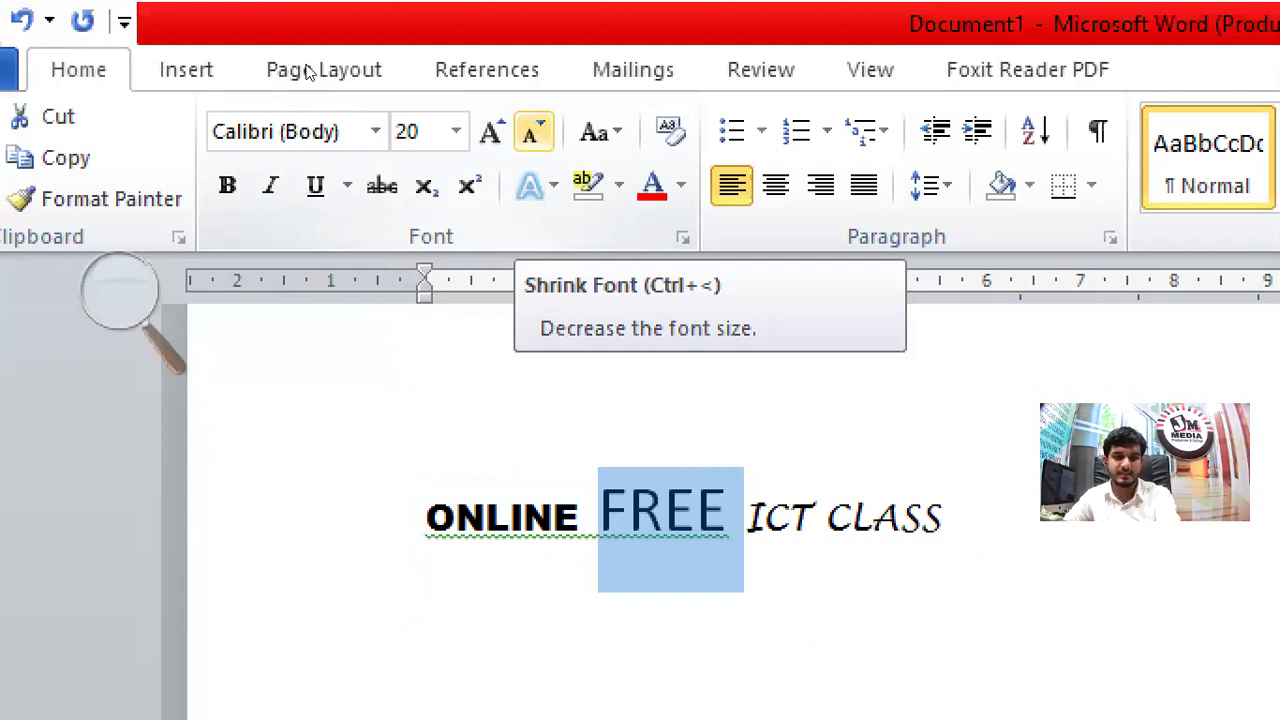
key("alt+Tab")
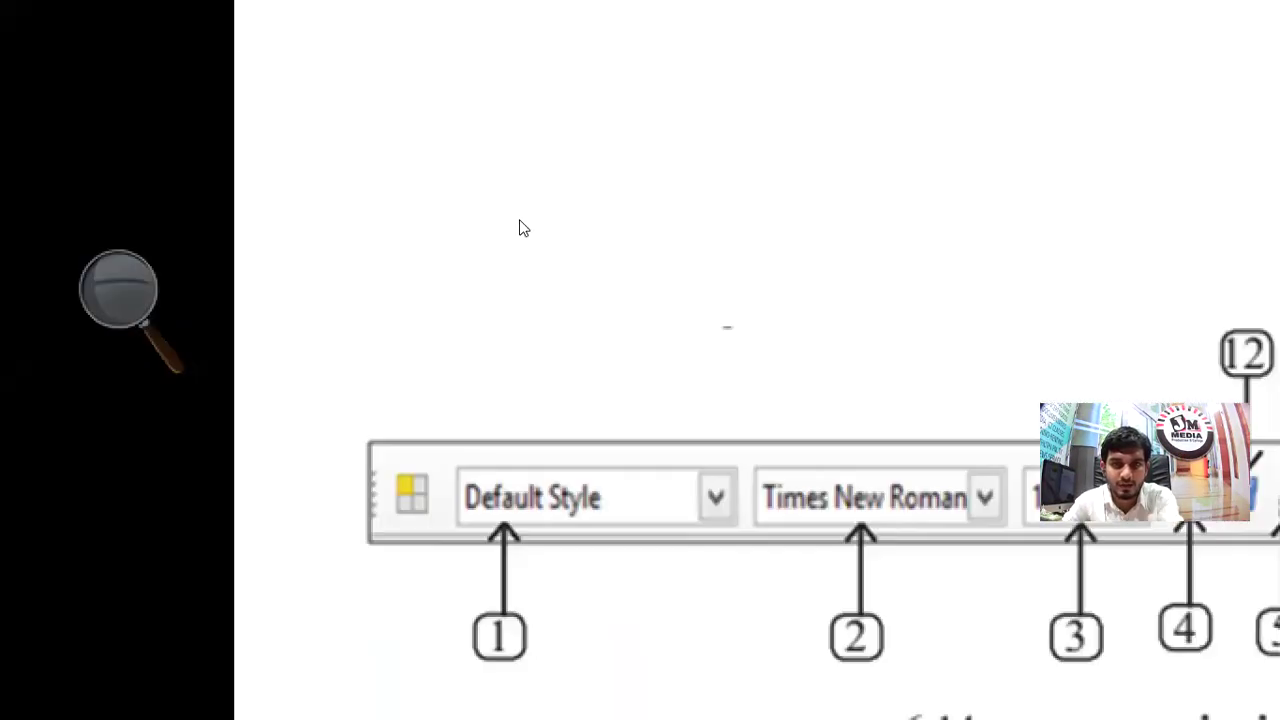
Step: Reset the screen magnifier to 100% and advance to the Home Ribbon slide
left_click(102, 166)
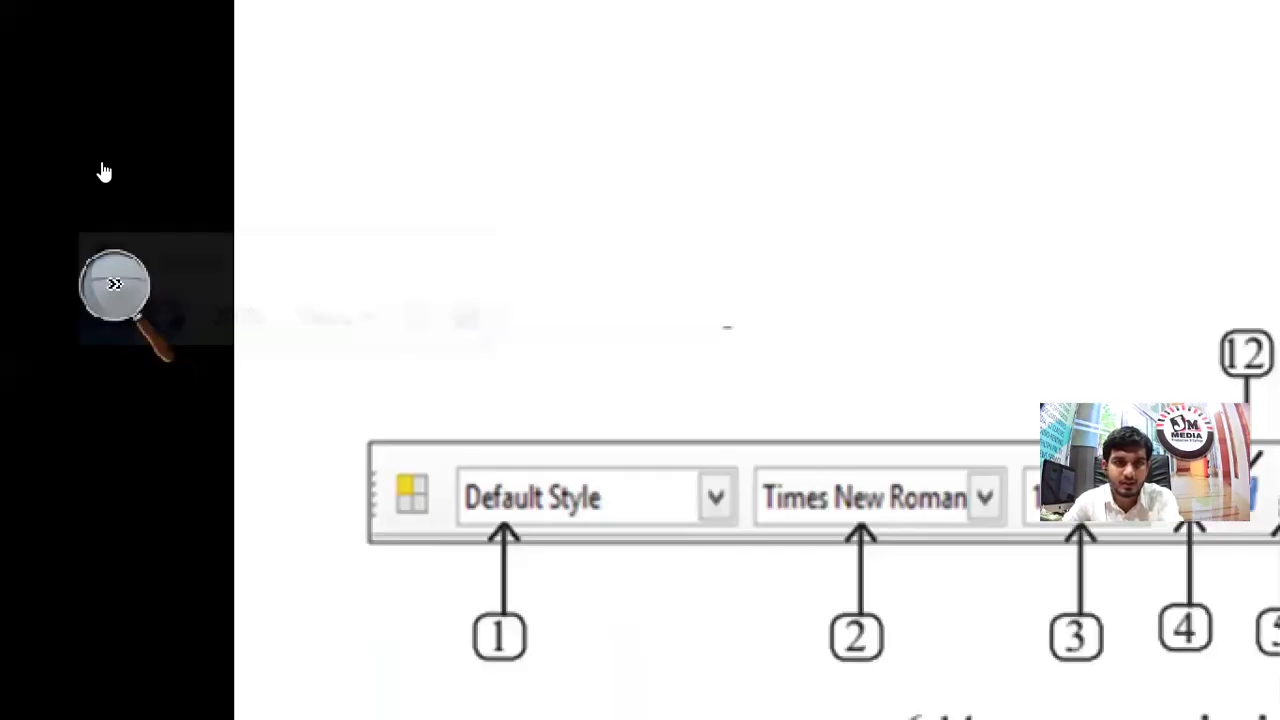
left_click(102, 166)
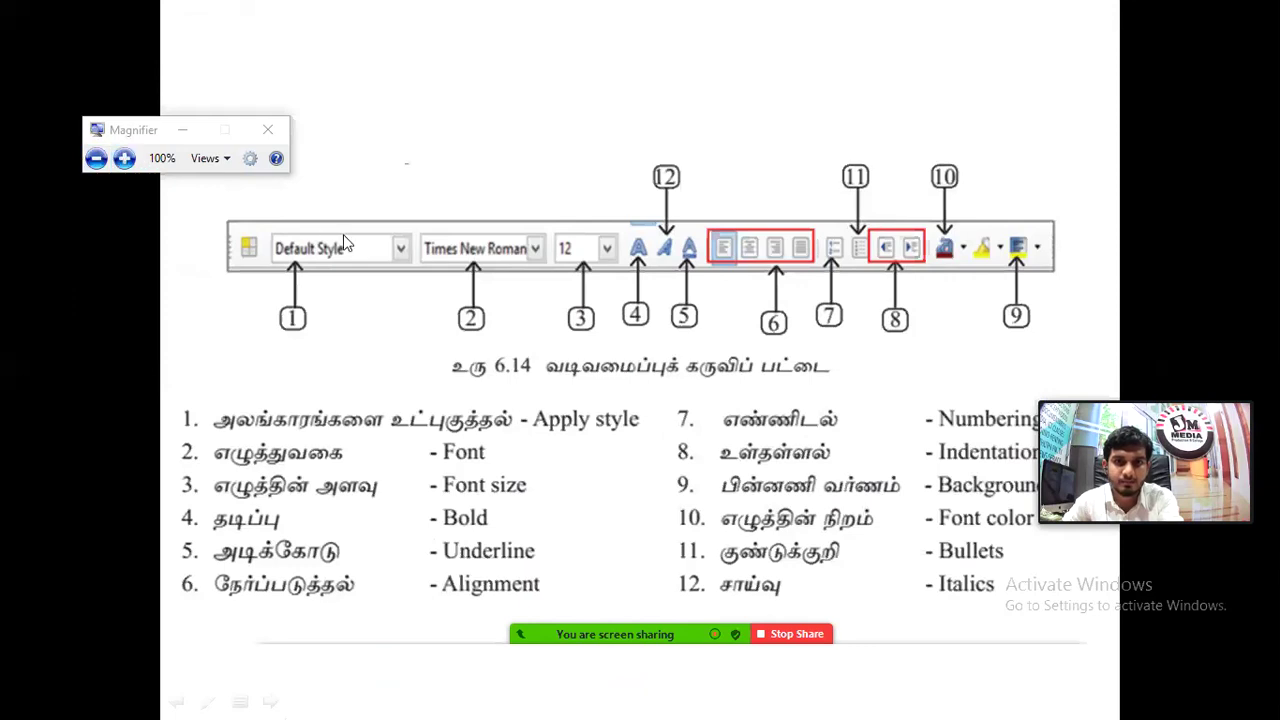
left_click(343, 234)
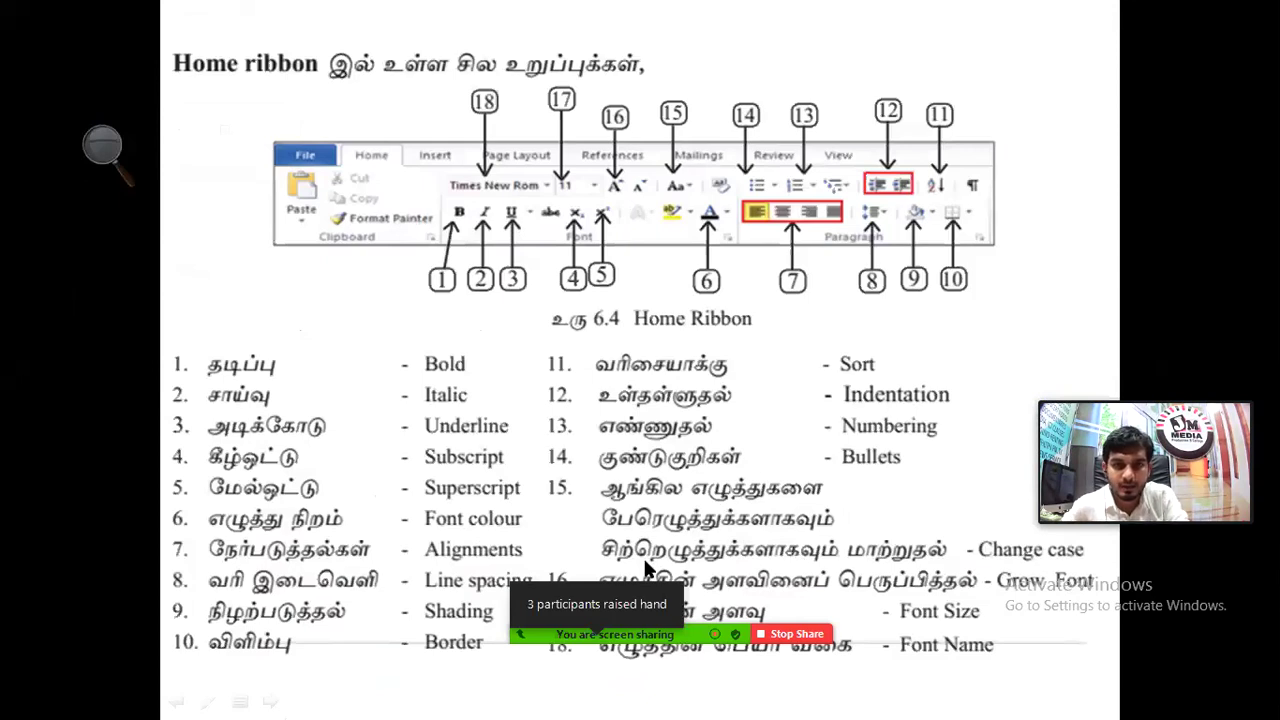
Step: Open and close the participants list, then return to Word and clear the selection
left_click(597, 597)
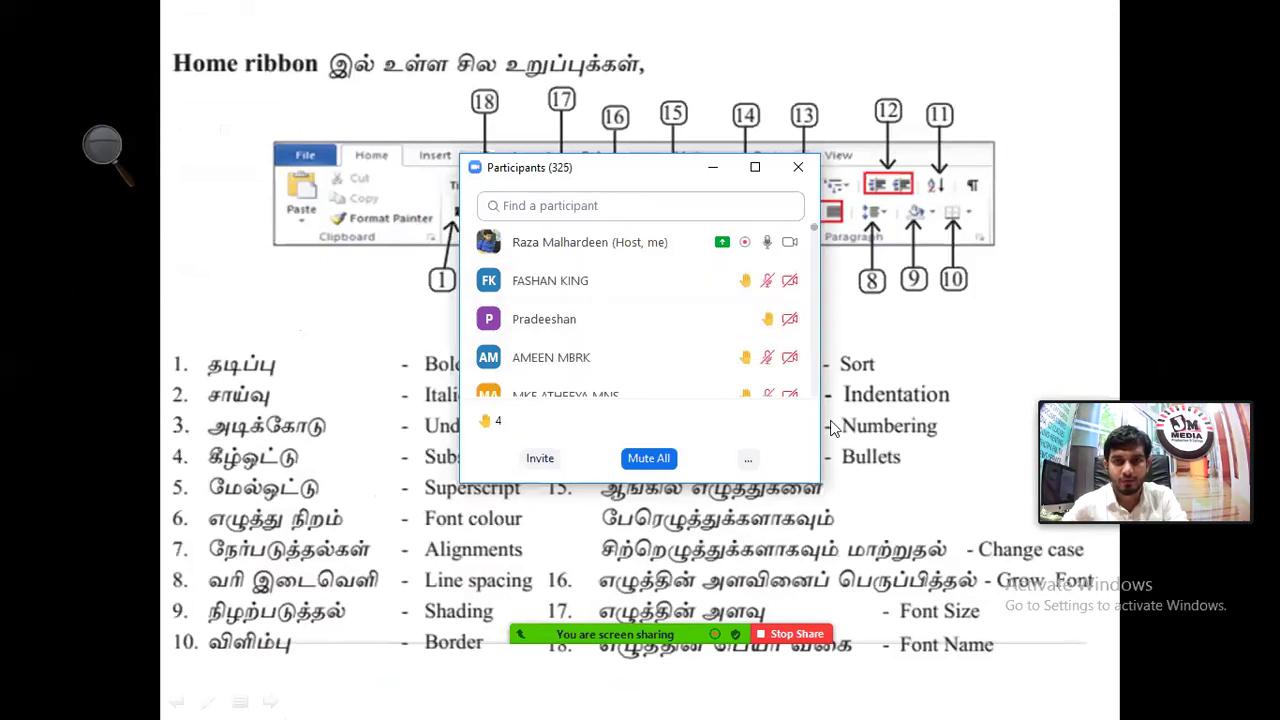
left_click(712, 167)
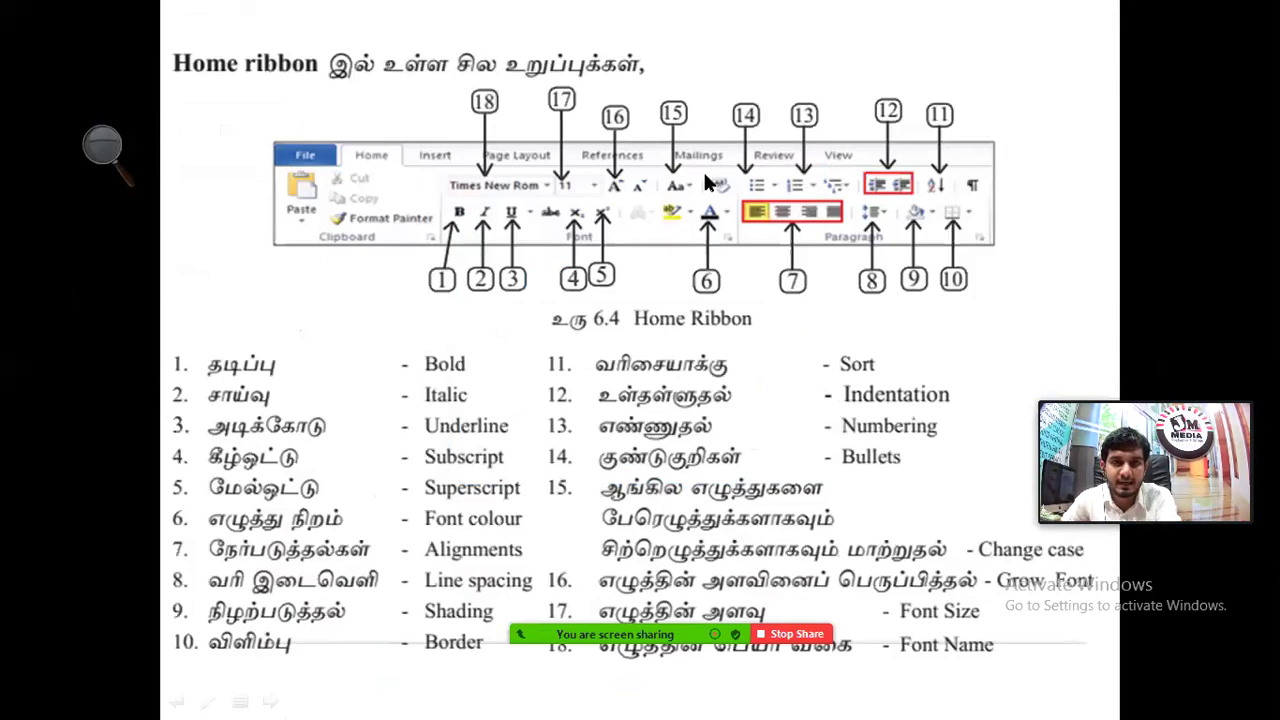
key("alt+Tab")
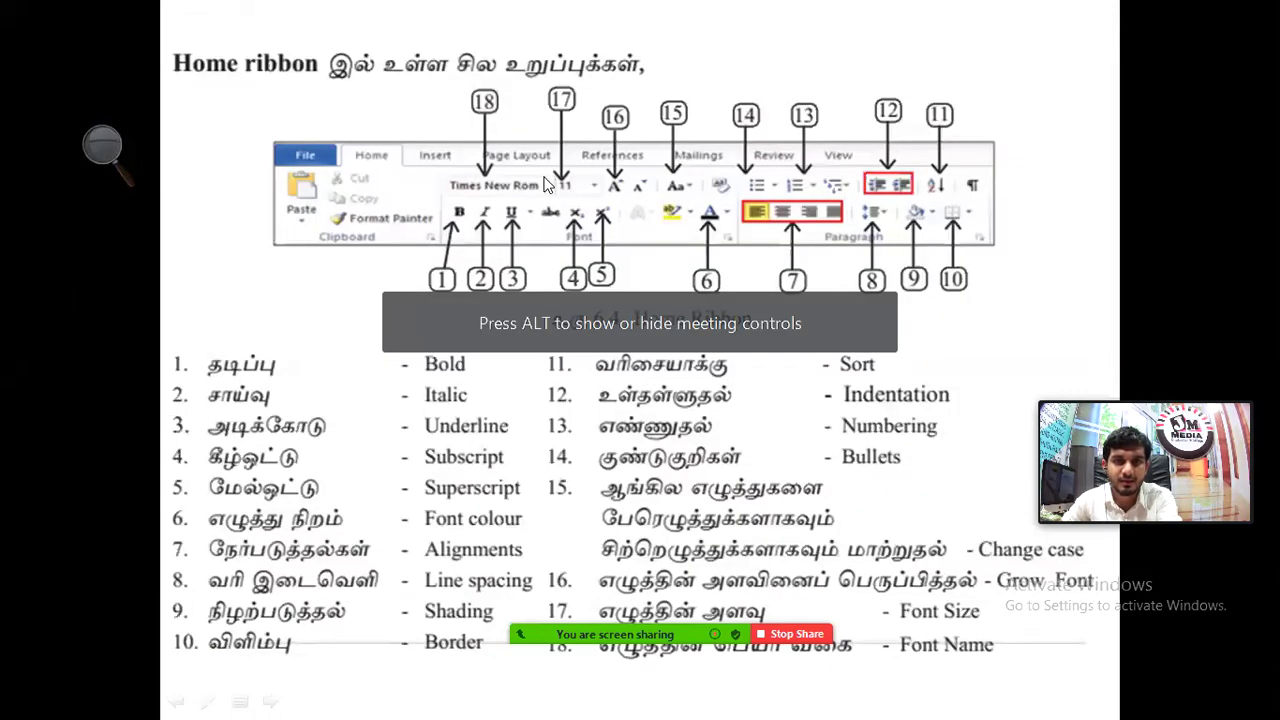
key("alt+Tab")
left_click(362, 212)
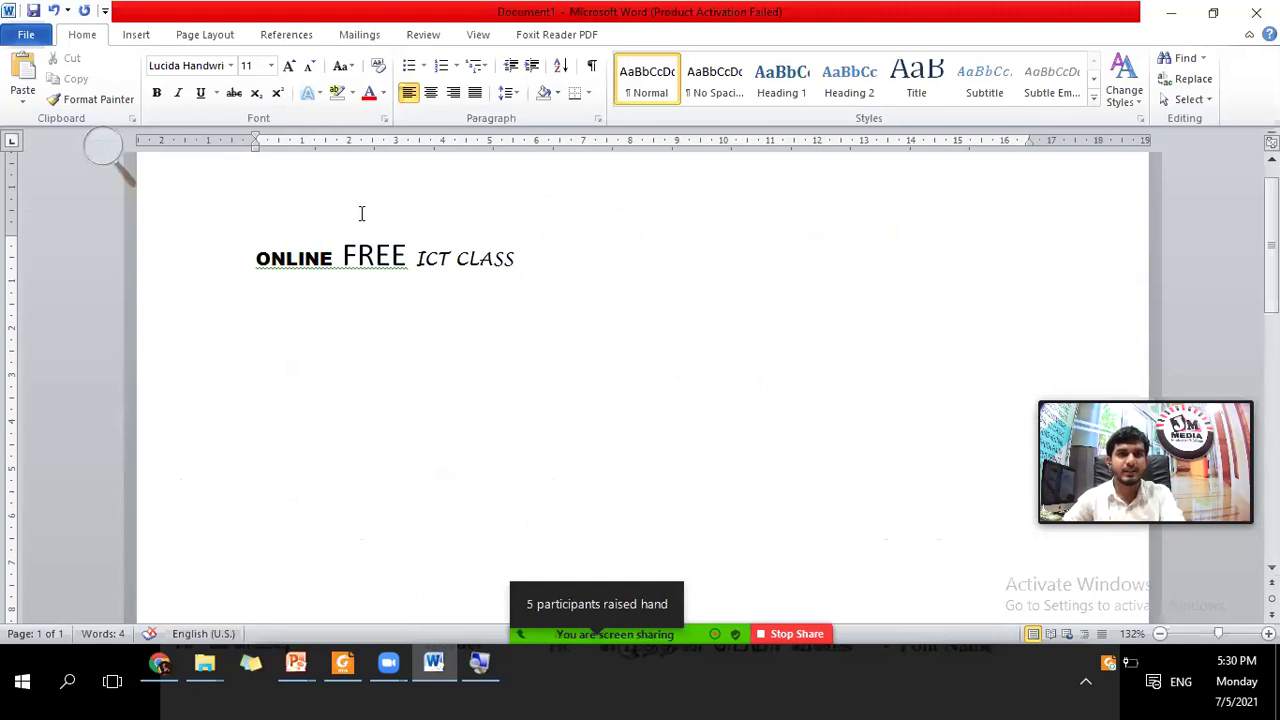
Step: Magnify the screen around the heading, settle at 200%, and select the word ICT
left_click(375, 256)
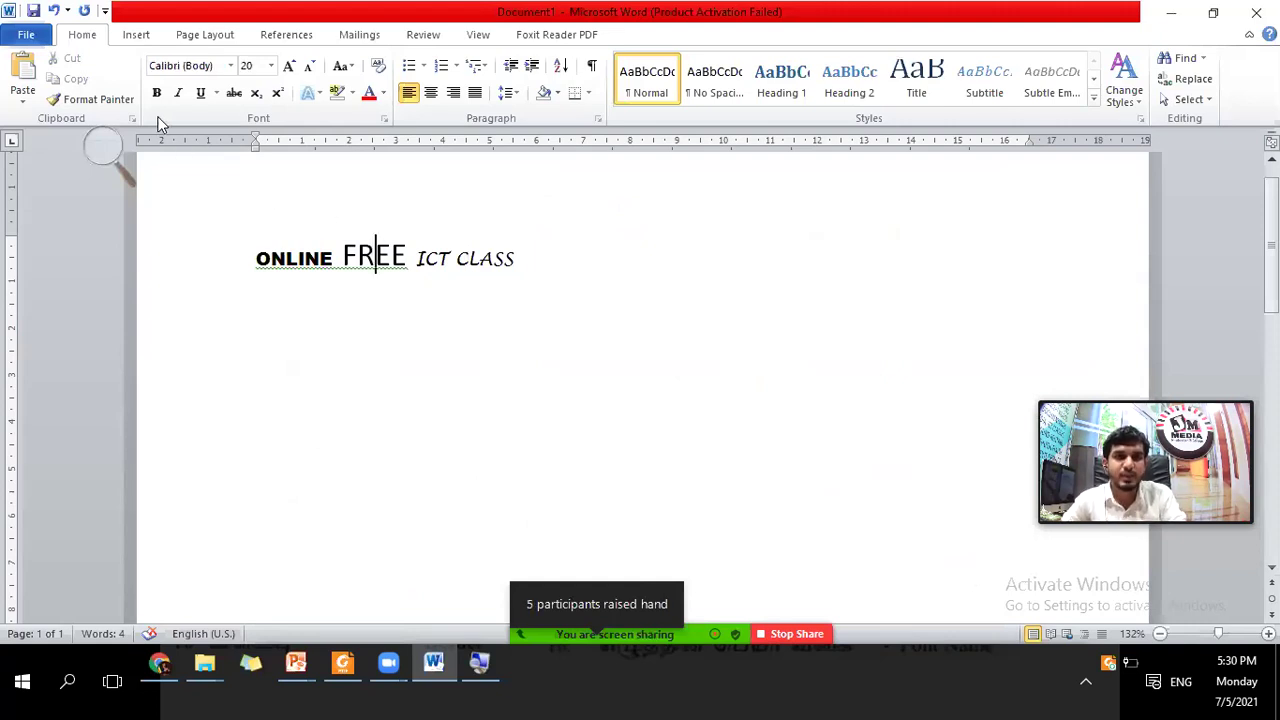
left_click(108, 147)
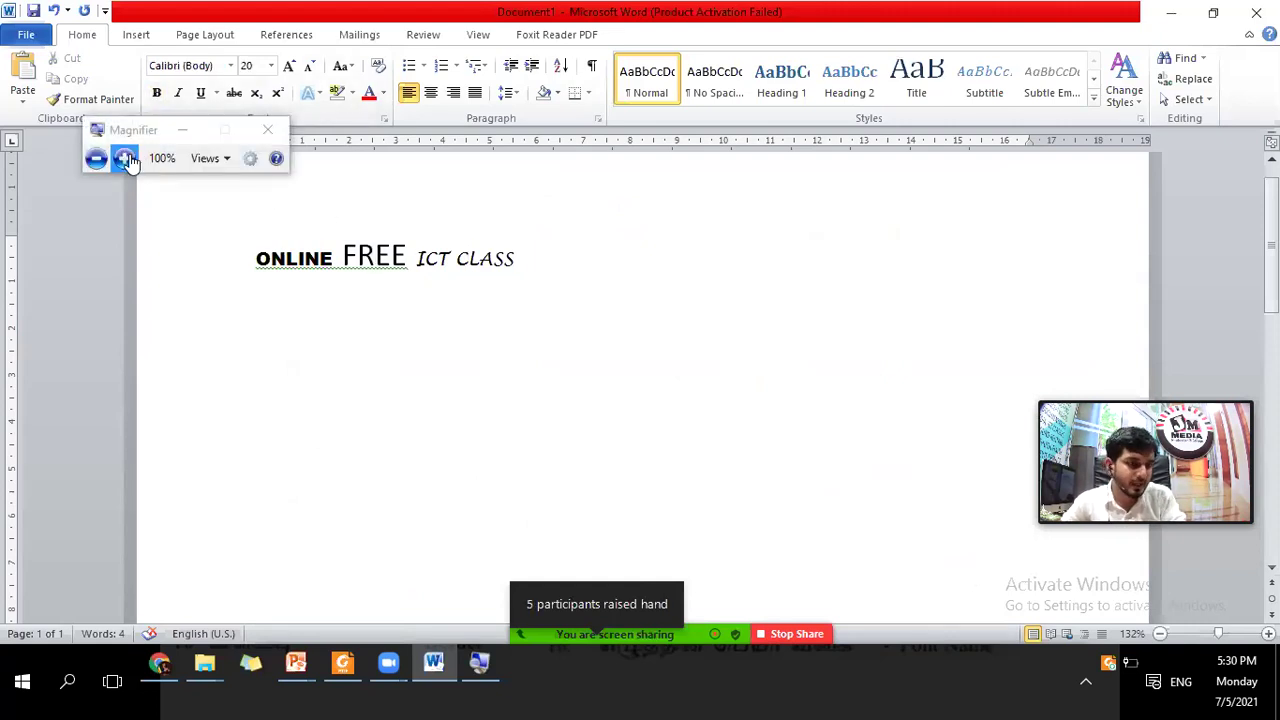
left_click(126, 158)
left_click(126, 158)
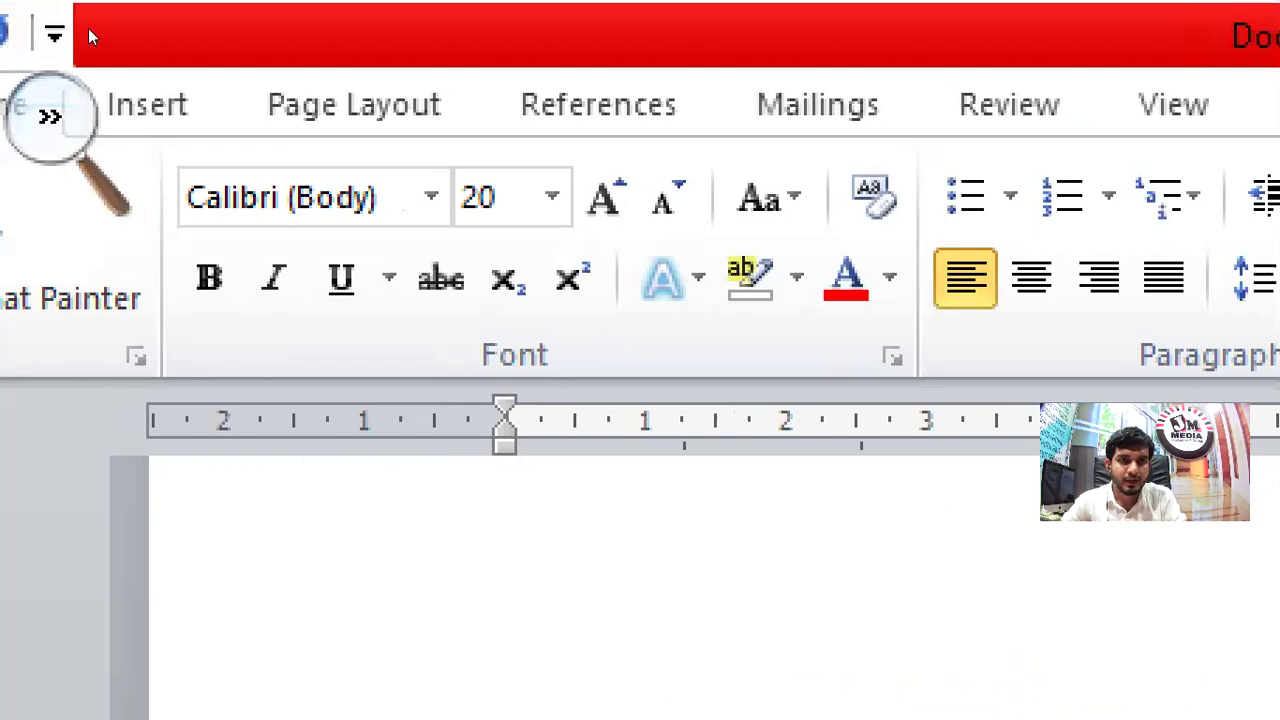
left_click(50, 115)
left_click(40, 166)
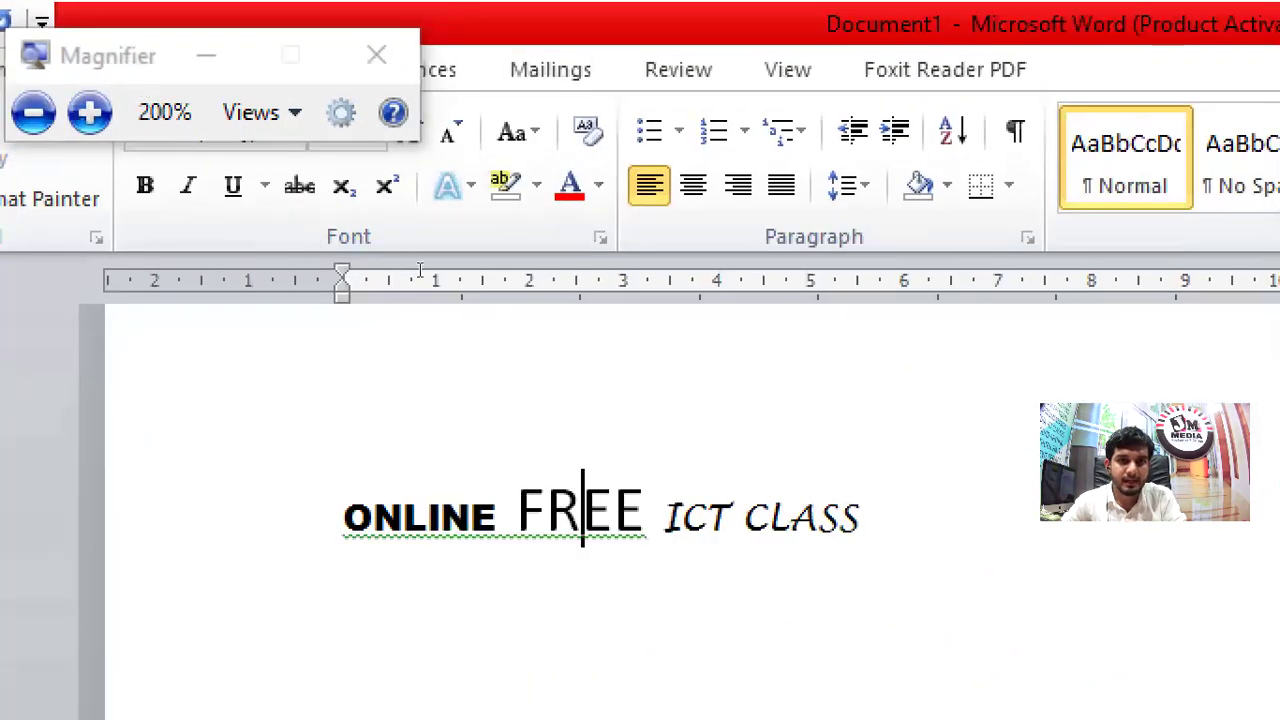
double_click(700, 517)
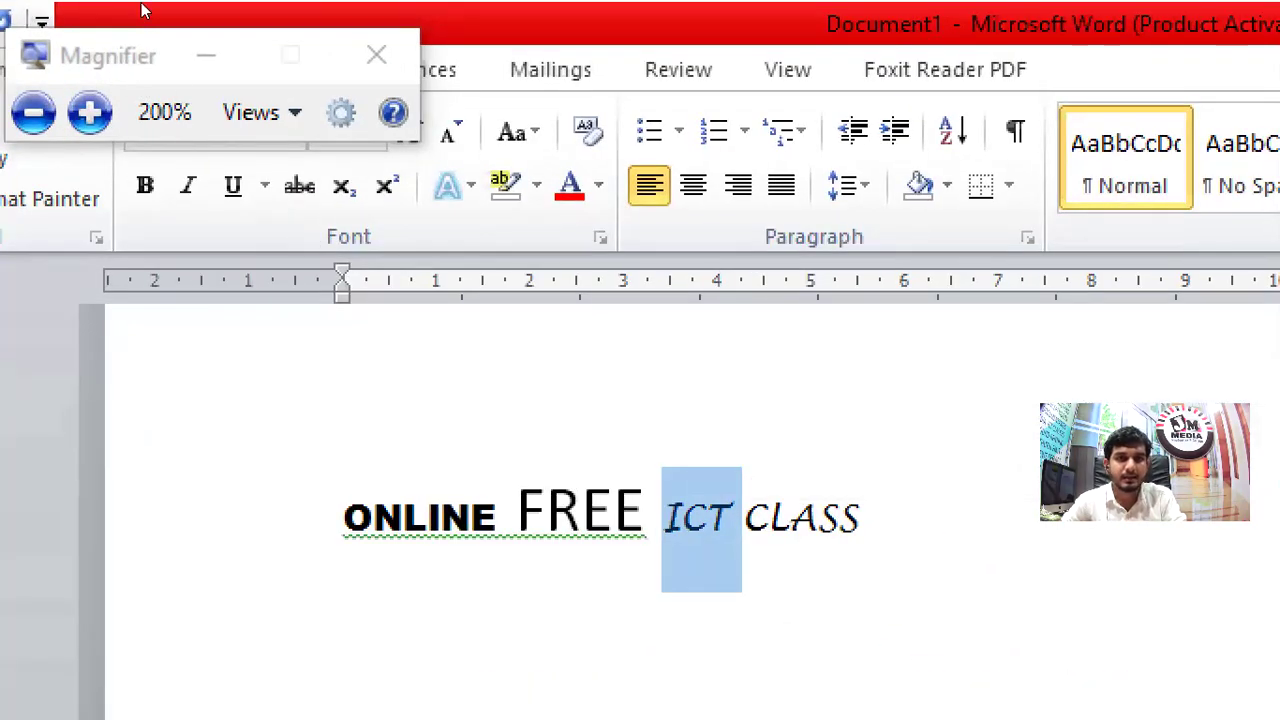
left_click_drag(157, 50, 1141, 465)
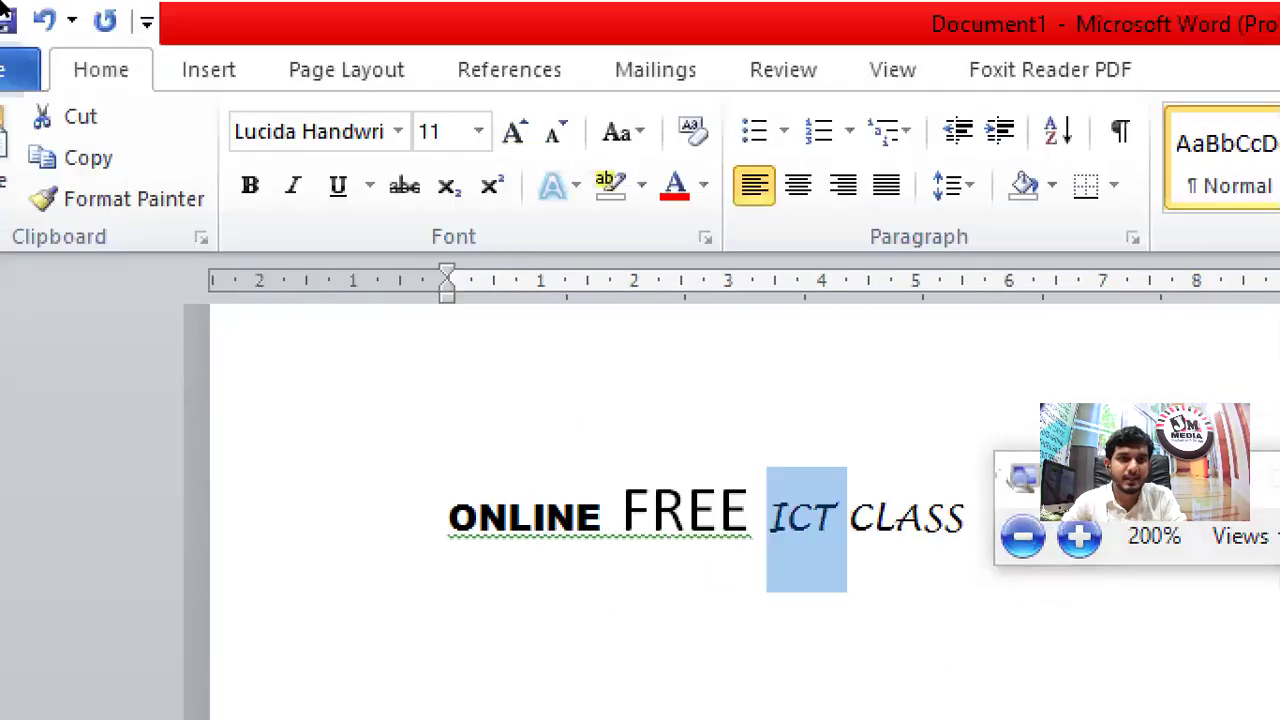
Step: Make the word ICT in the heading bold
key("ctrl+b")
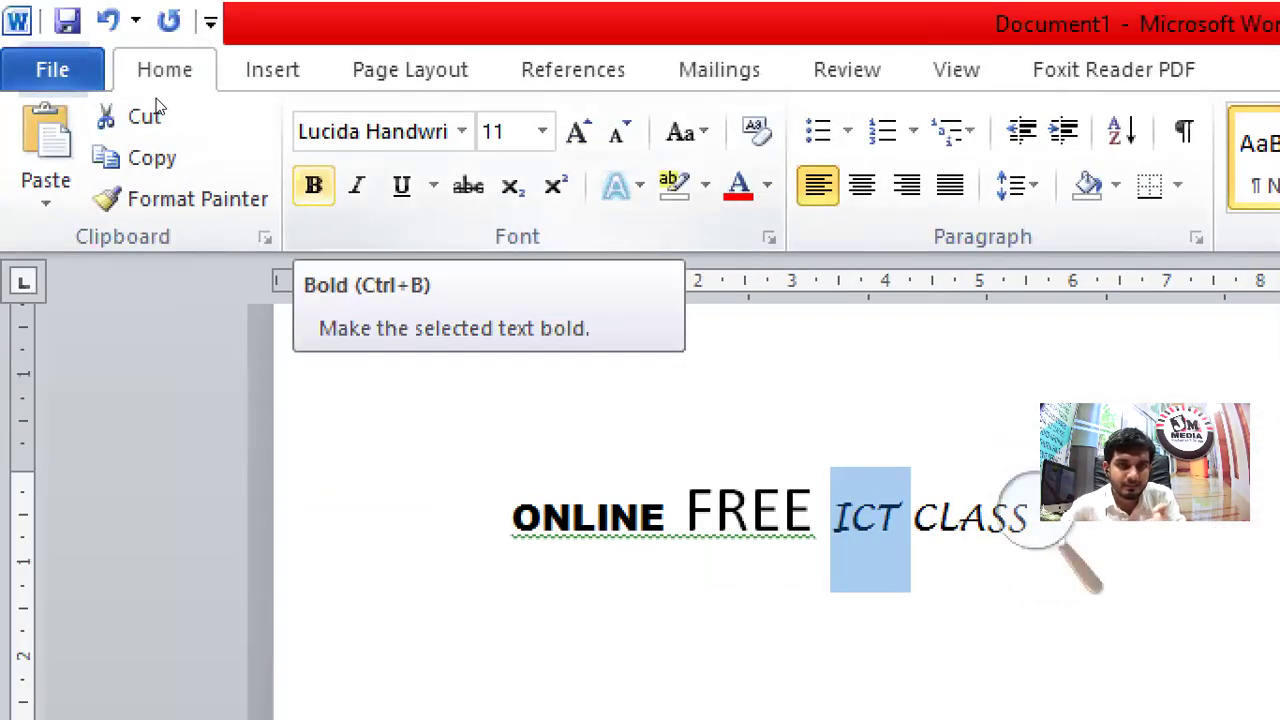
key("ctrl+b")
key("ctrl+b")
key("ctrl+b")
key("ctrl+b")
key("ctrl+b")
key("ctrl+b")
key("ctrl+b")
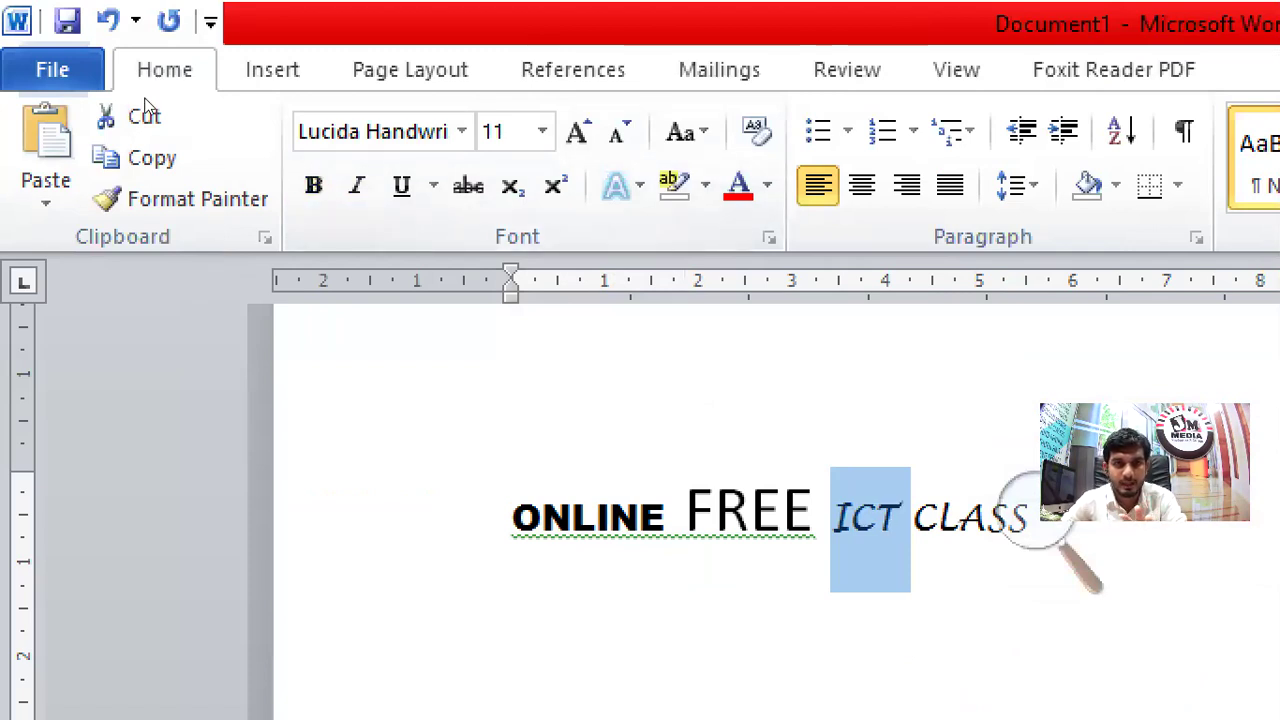
key("ctrl+b")
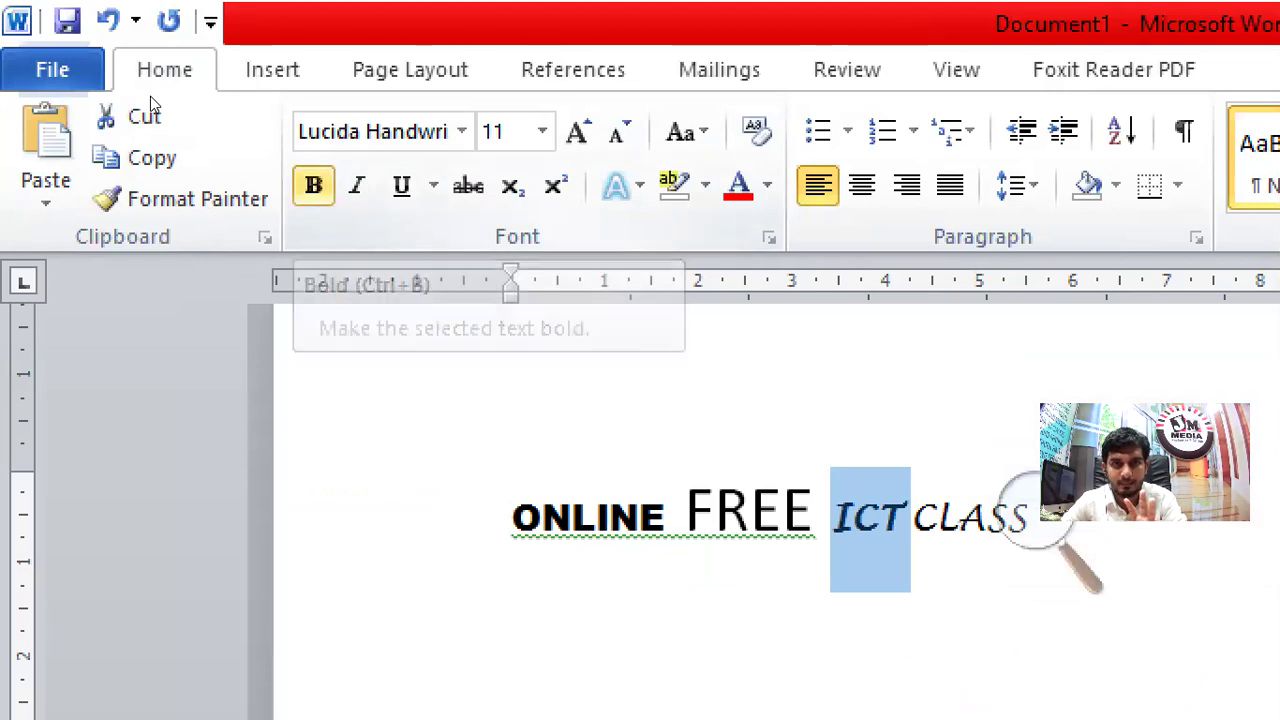
Step: Reselect the word ICT and make it italic as well
key("End")
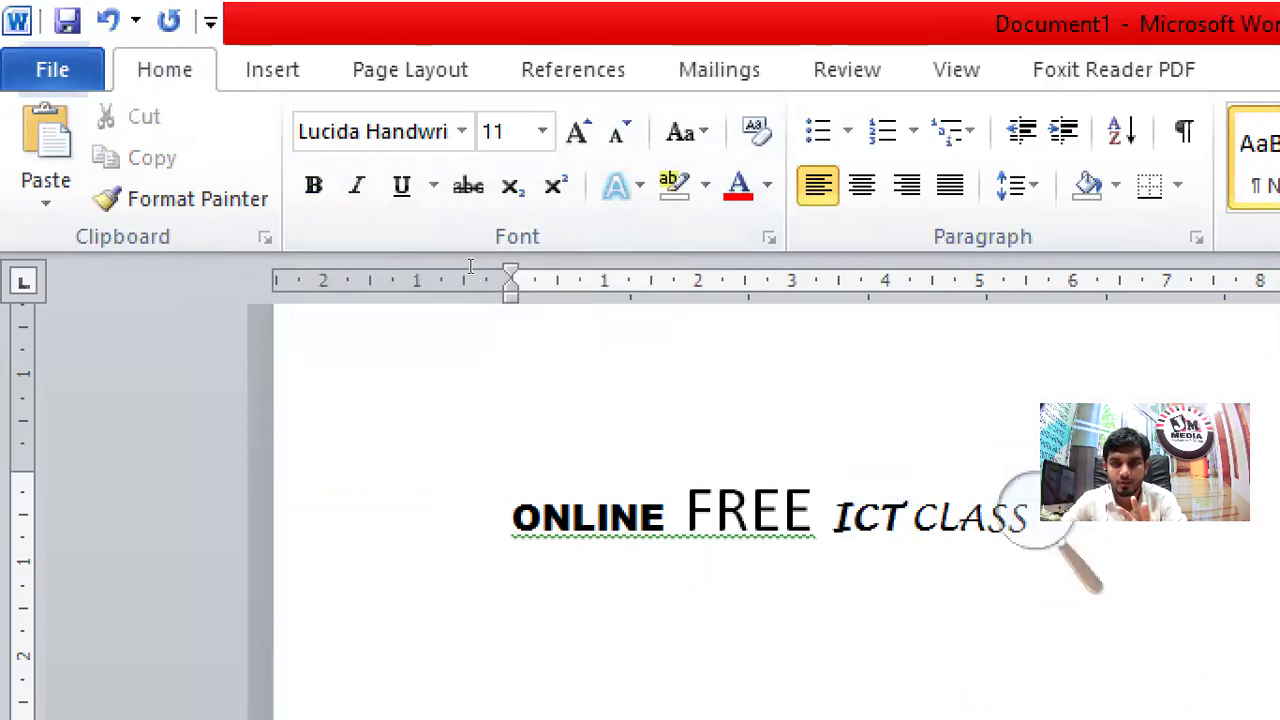
key("ctrl+shift+Left")
key("Left")
key("ctrl+Left")
key("shift+Right")
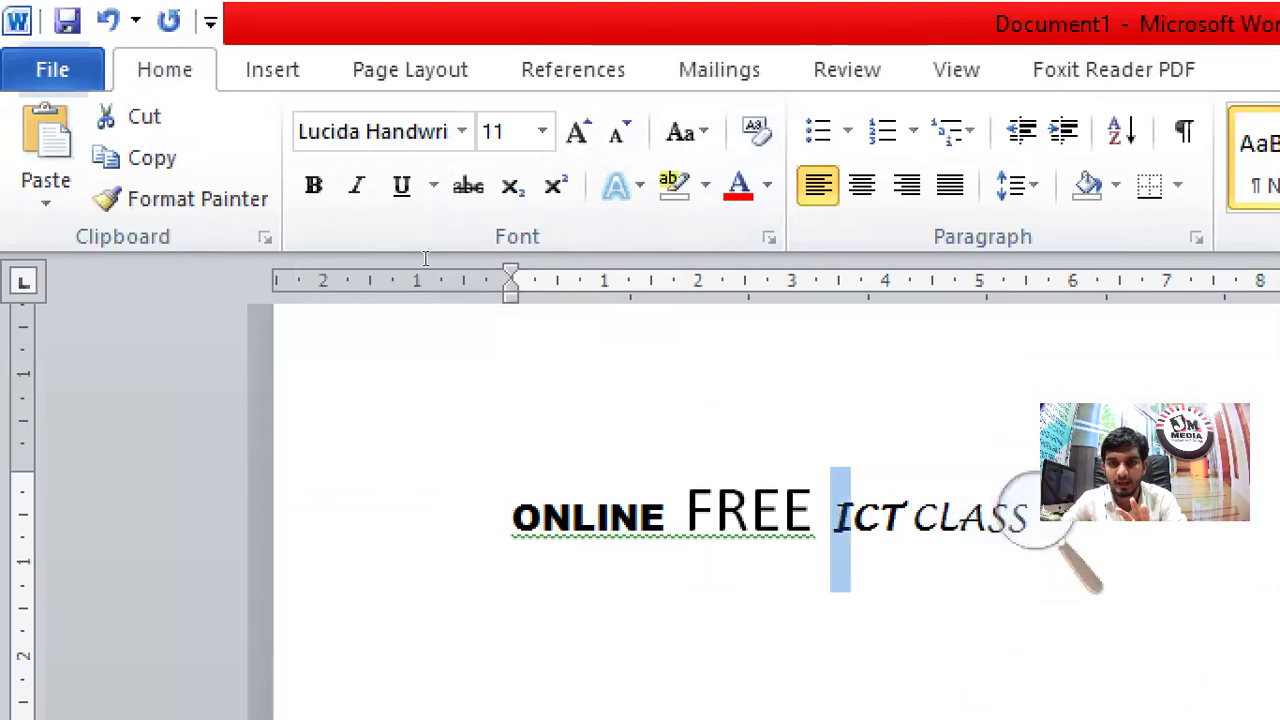
key("ctrl+Right")
key("ctrl+shift+Left")
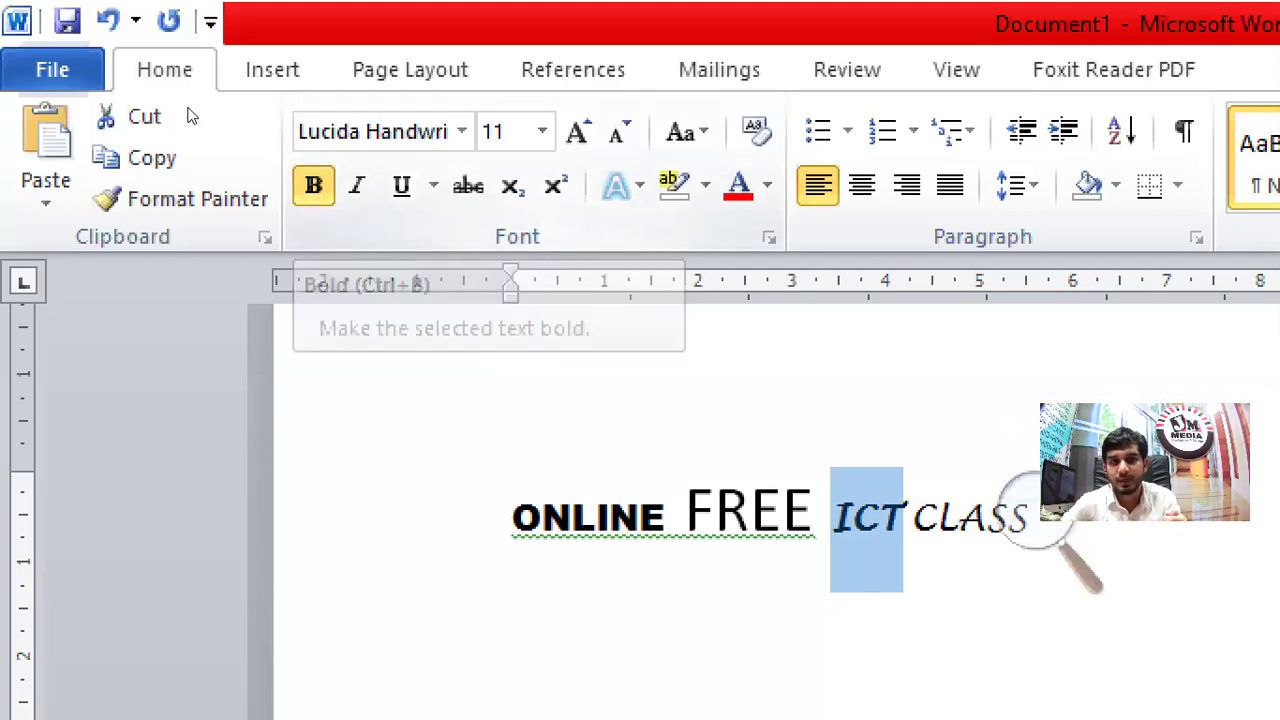
key("ctrl+i")
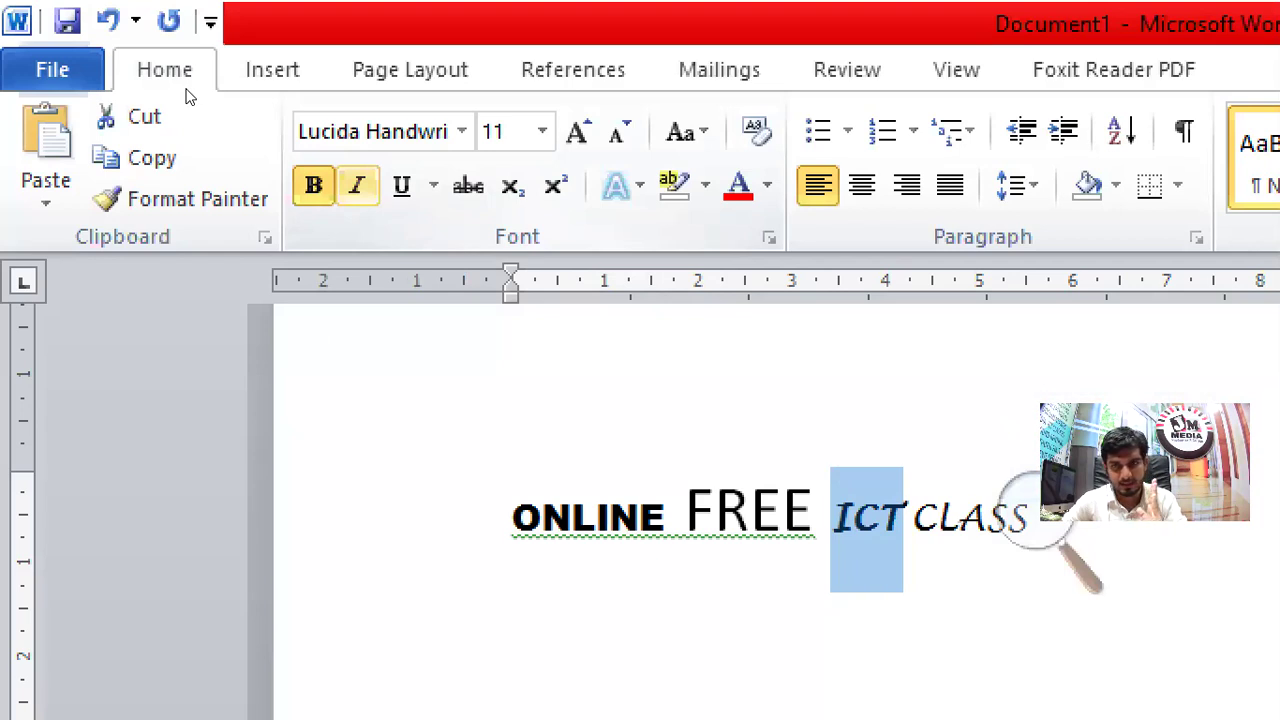
key("Left")
key("Left")
key("Left")
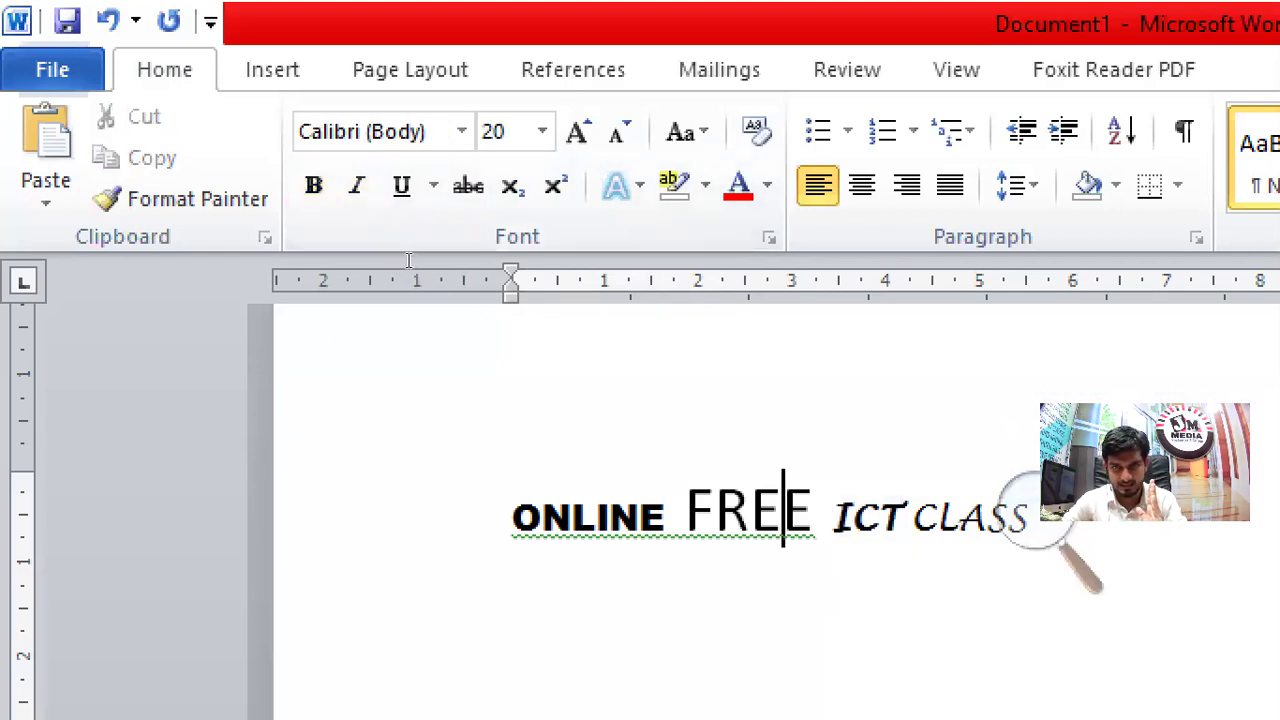
Step: Italicize the word FREE, then select the whole heading line
key("ctrl+Left")
key("ctrl+shift+Right")
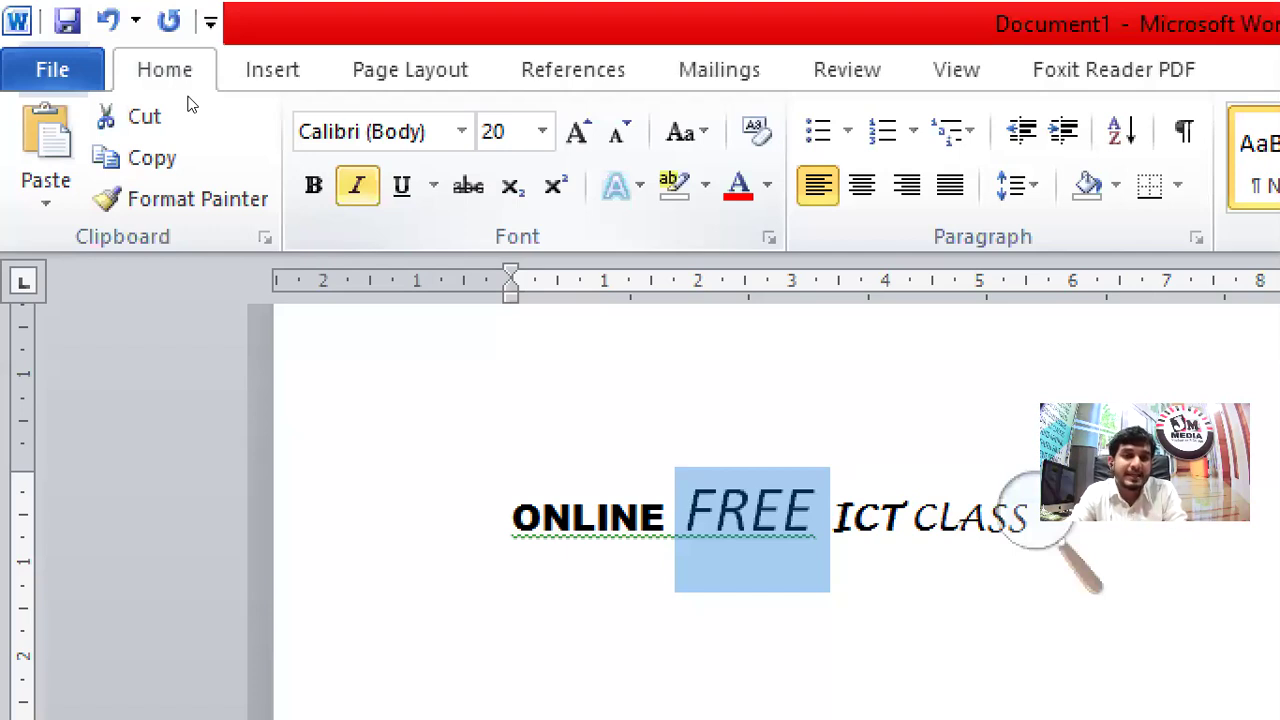
key("ctrl+i")
key("ctrl+i")
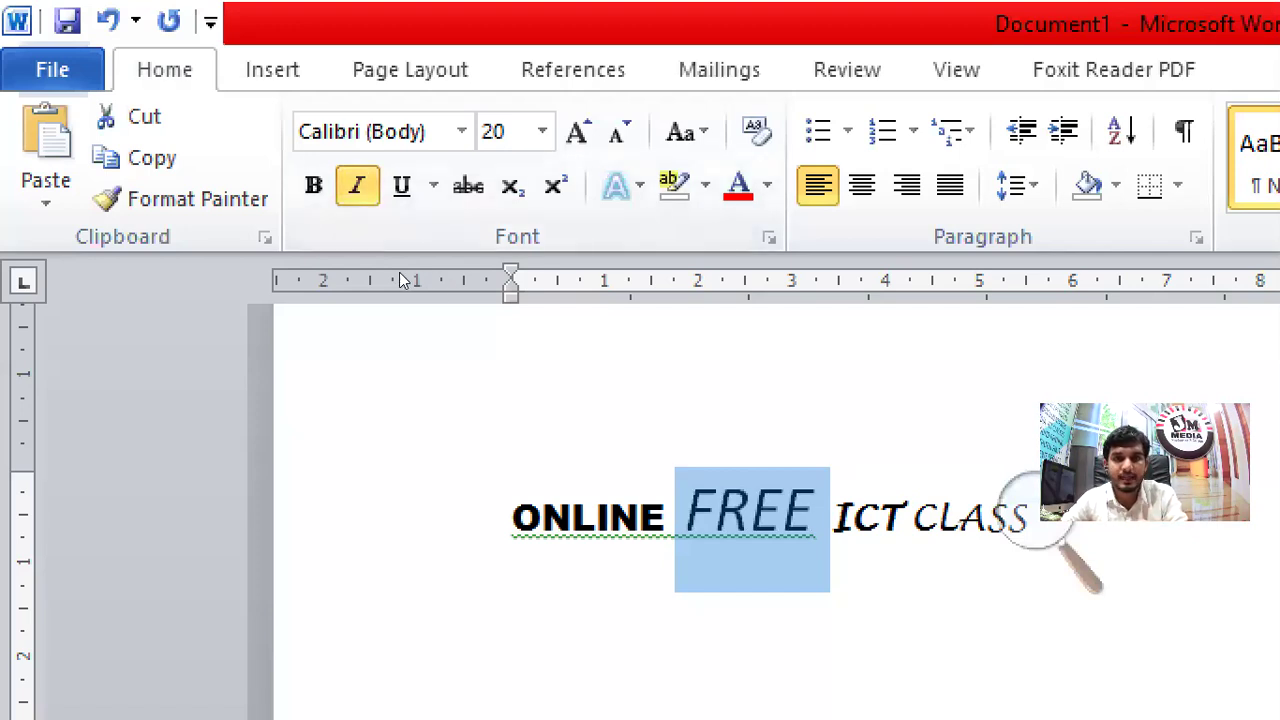
key("ctrl+a")
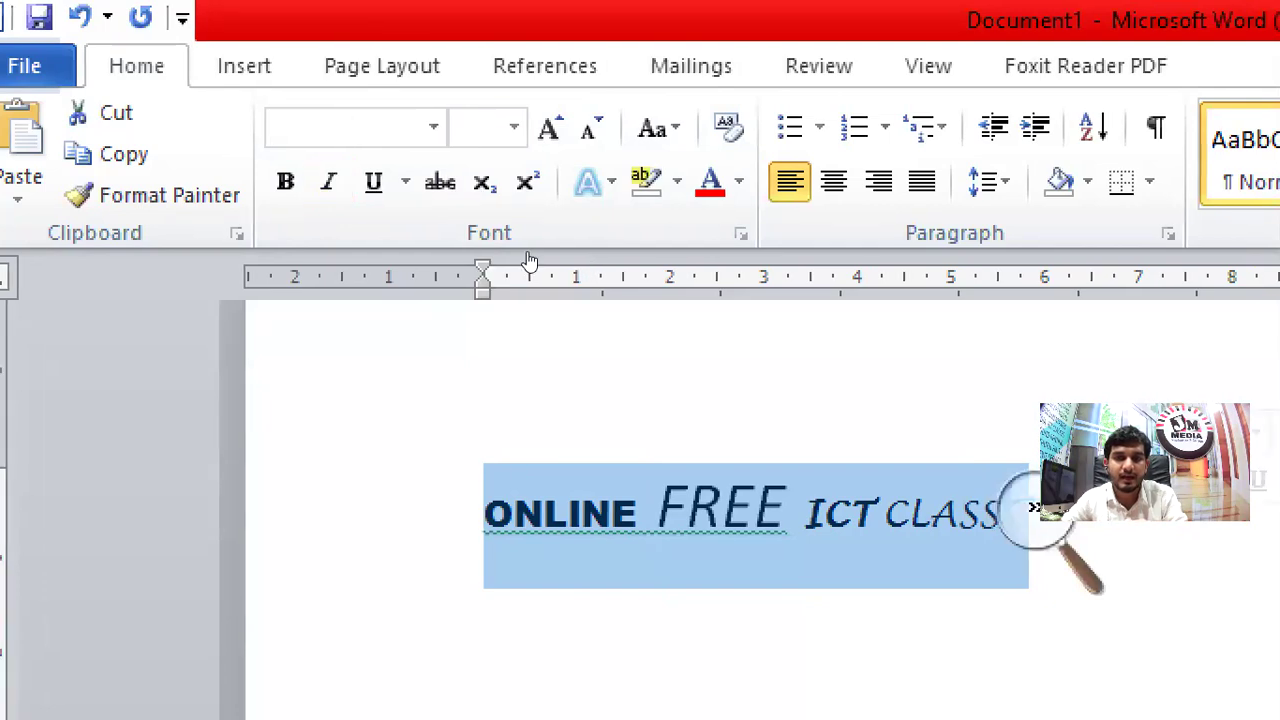
Step: Underline the whole ONLINE FREE ICT CLASS heading
key("ctrl+u")
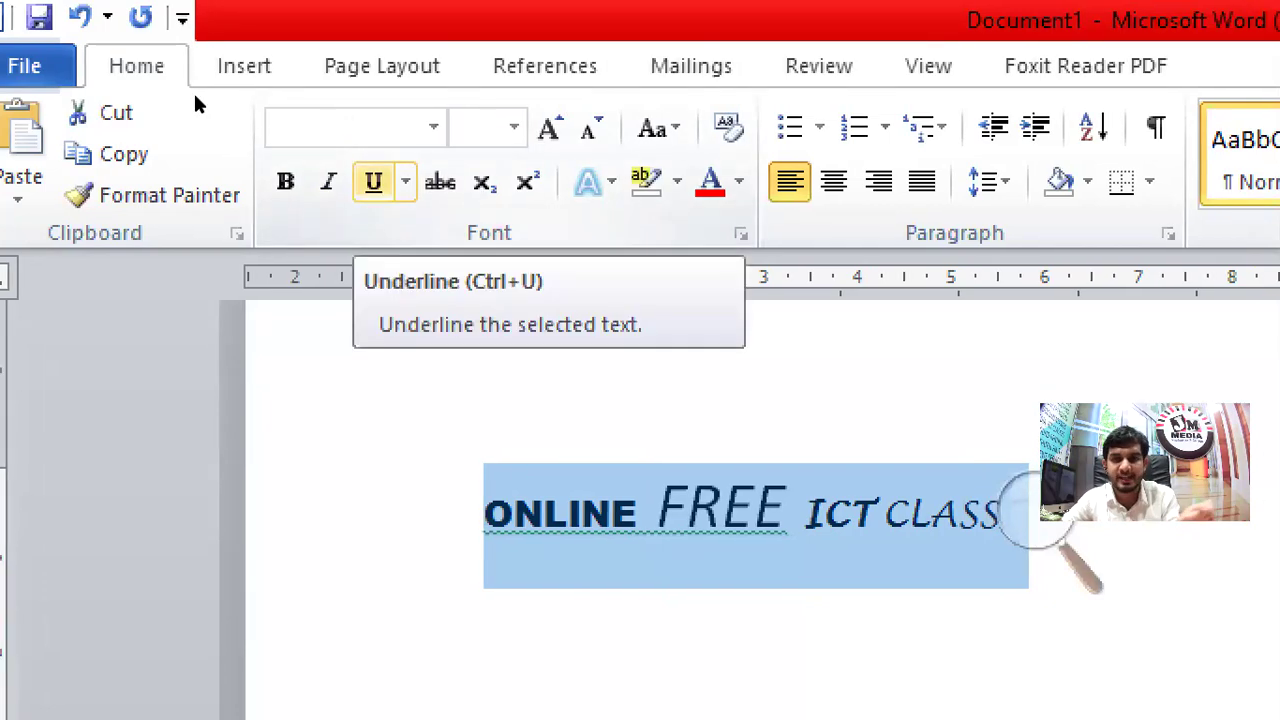
key("ctrl+u")
key("ctrl+u")
key("ctrl+u")
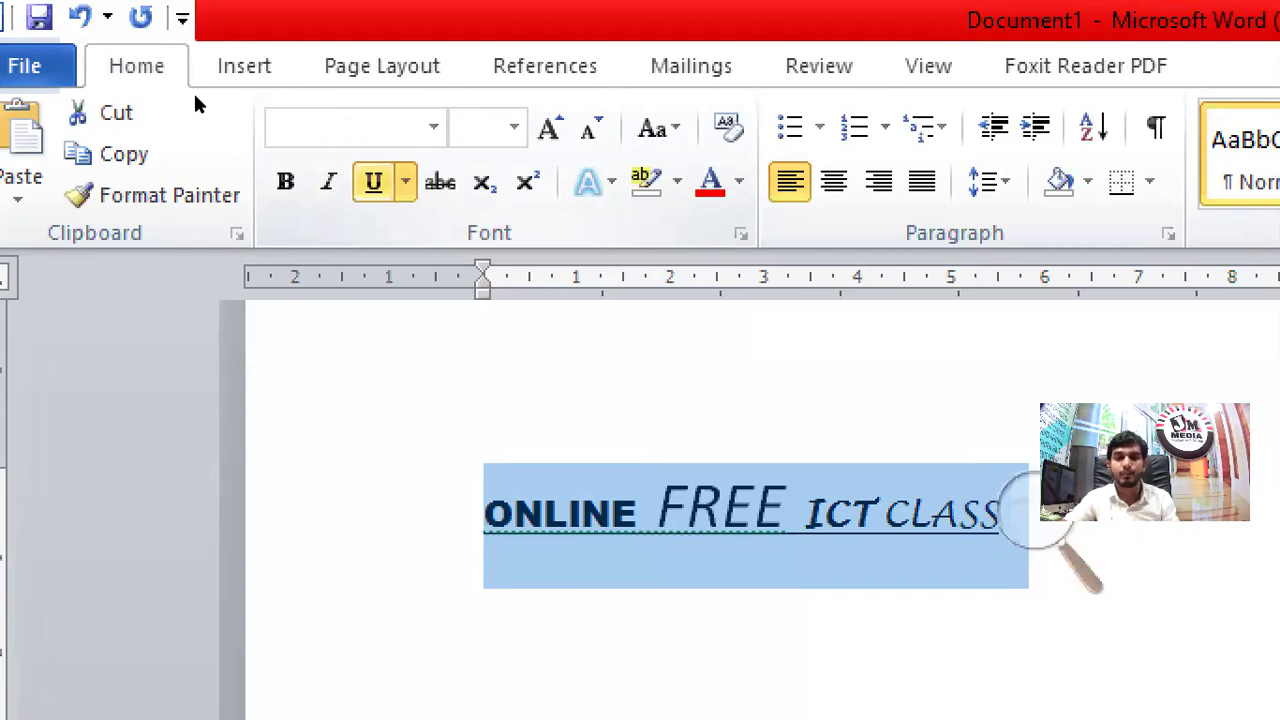
left_click(569, 514)
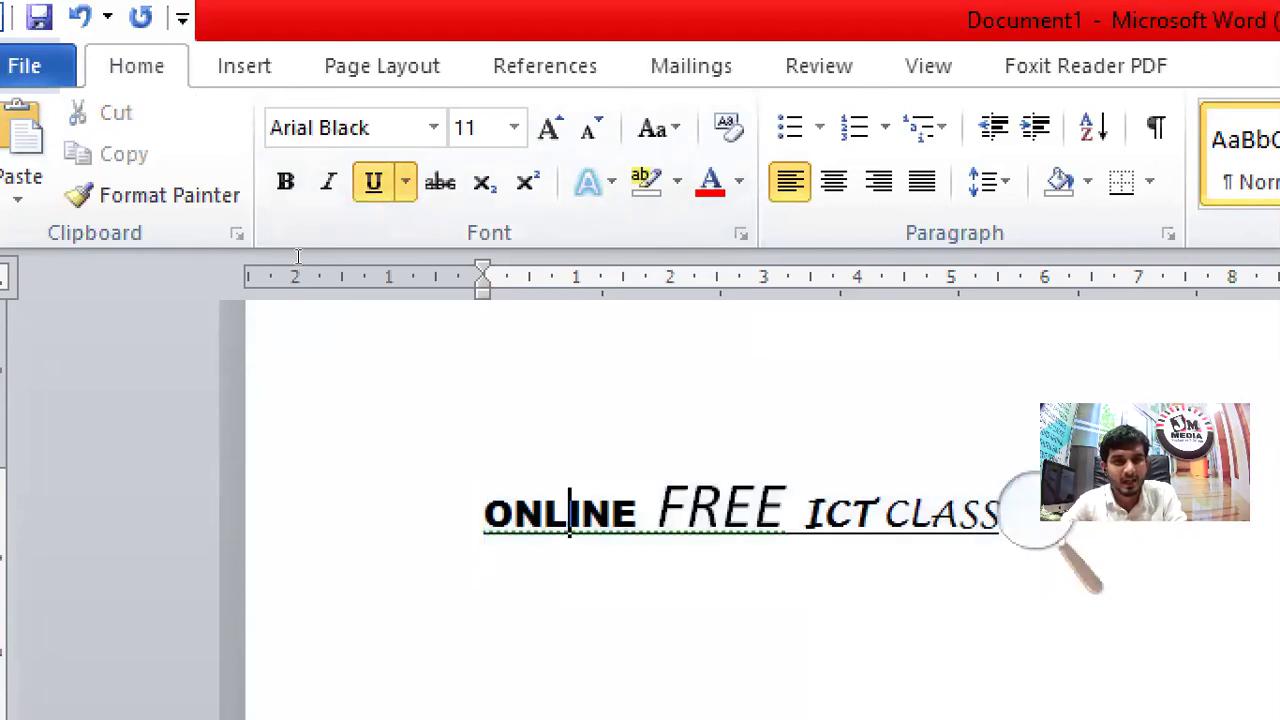
key("ctrl+a")
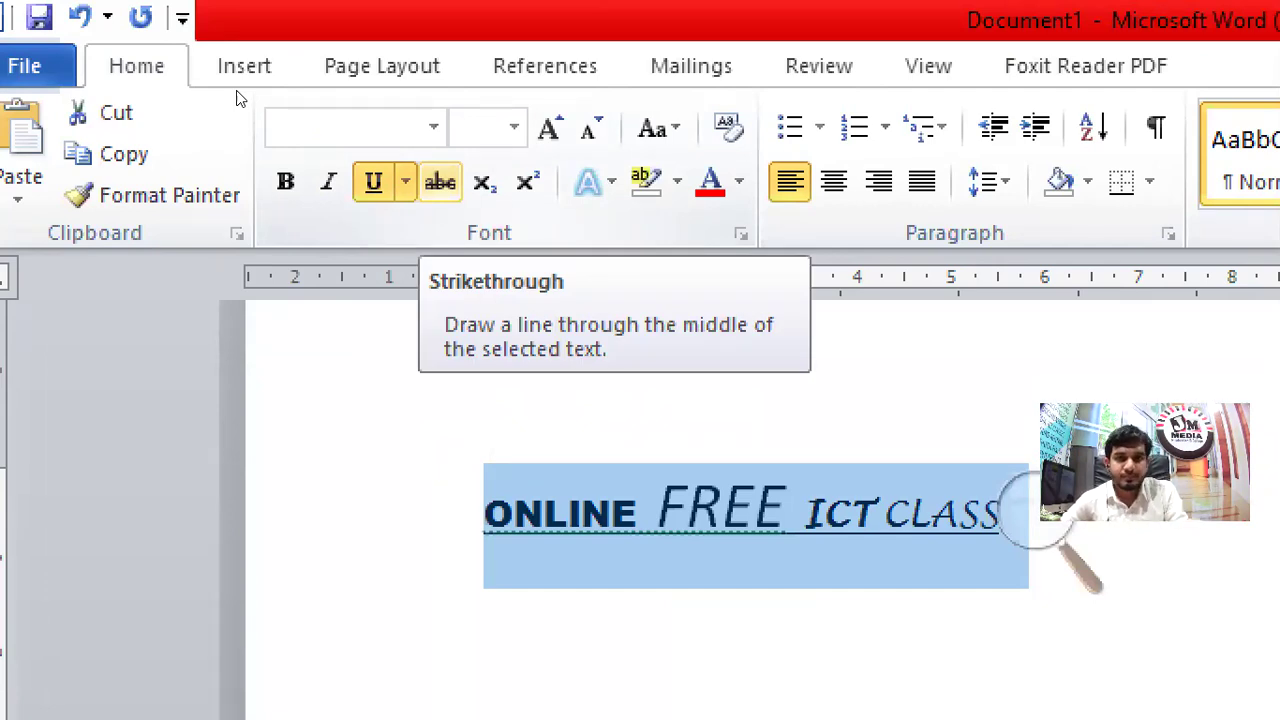
Step: Apply strikethrough to the heading, then remove it again
left_click(440, 181)
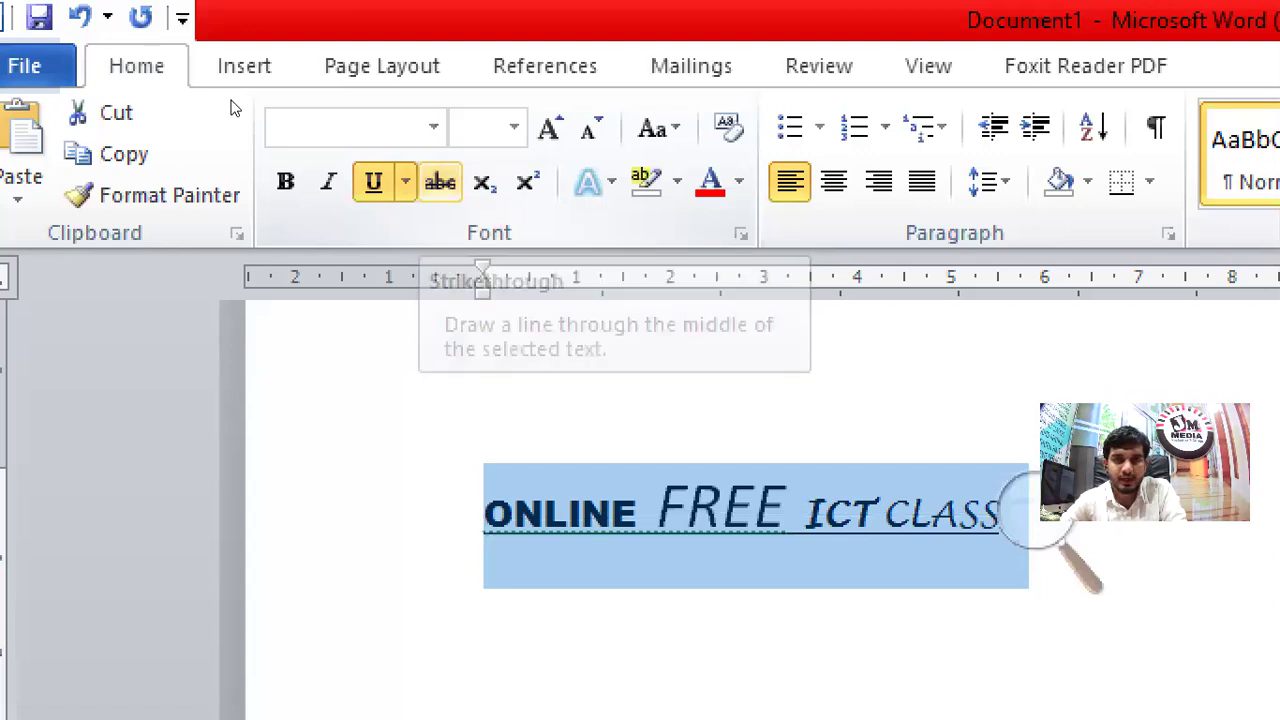
left_click(440, 181)
left_click(1008, 513)
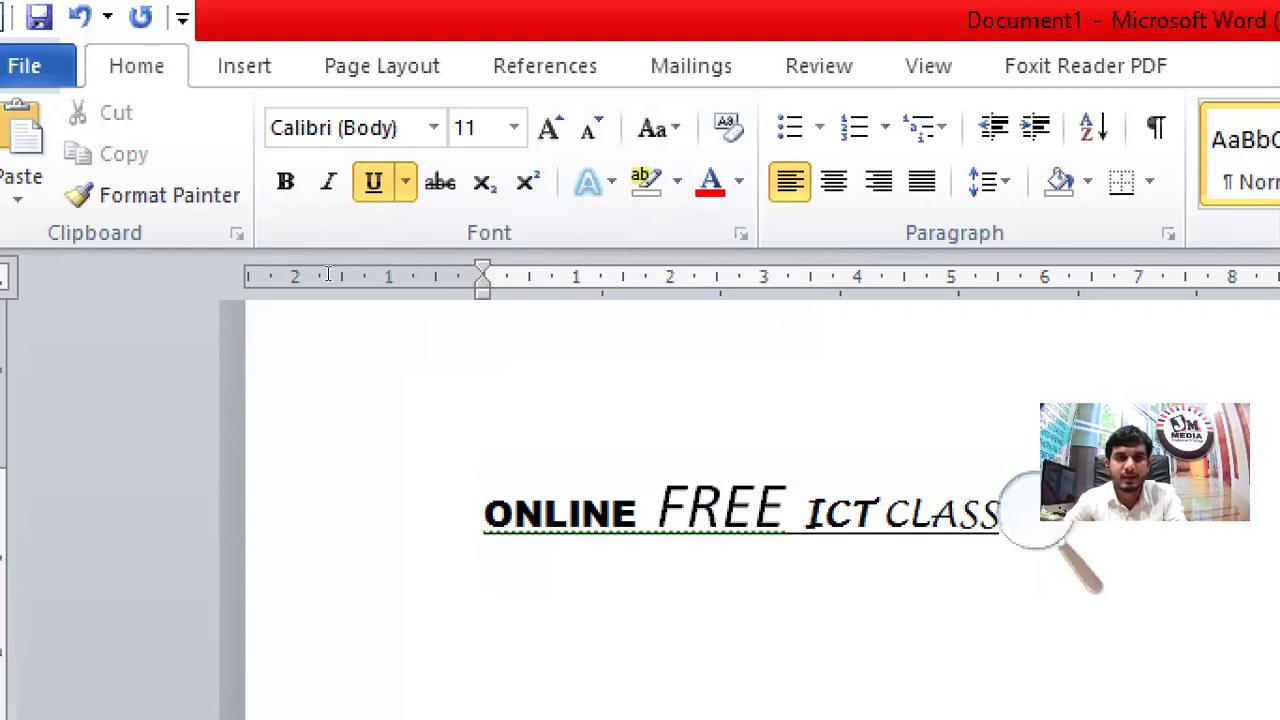
key("ctrl+b")
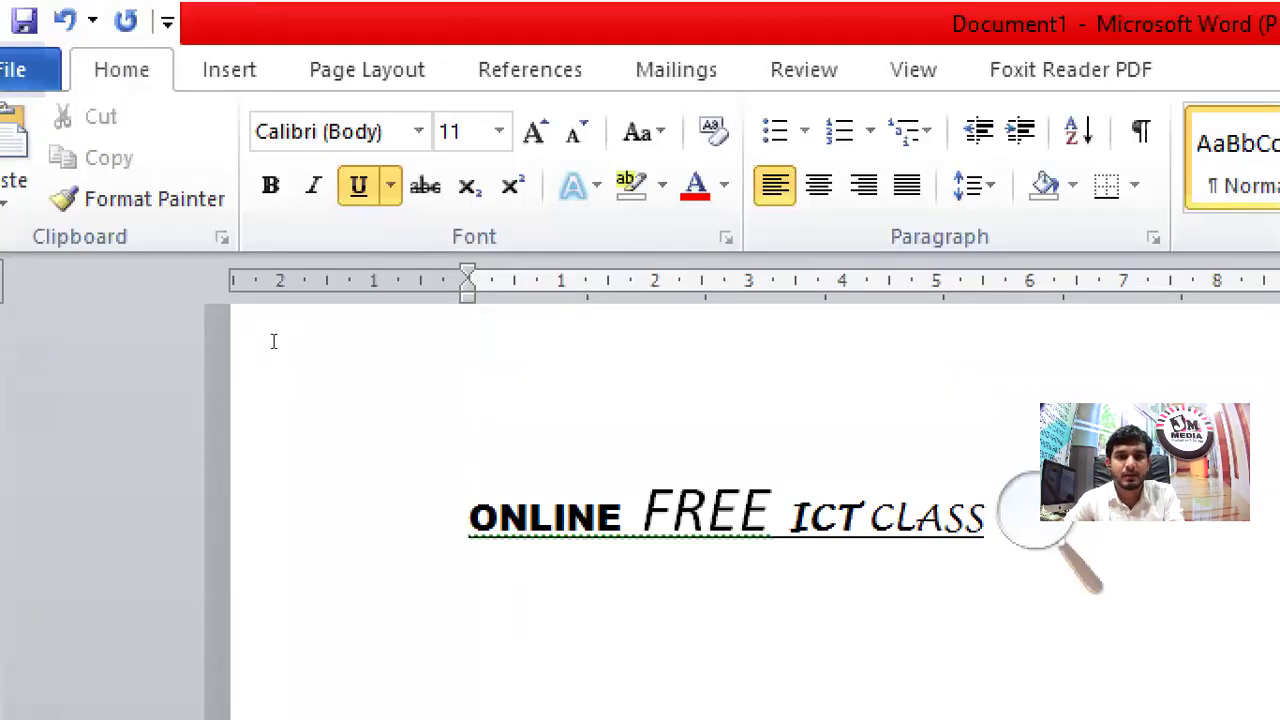
Step: Type H2O below the heading and try making its 2 a subscript
type("H2")
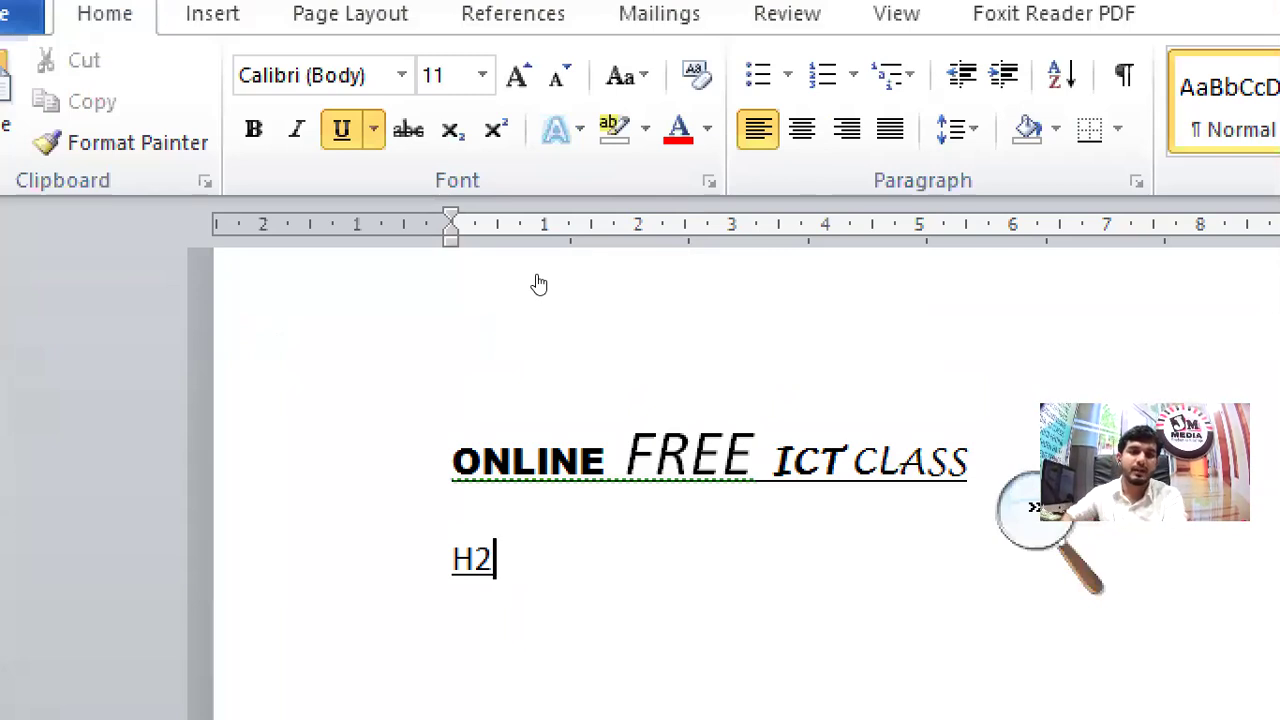
type("O")
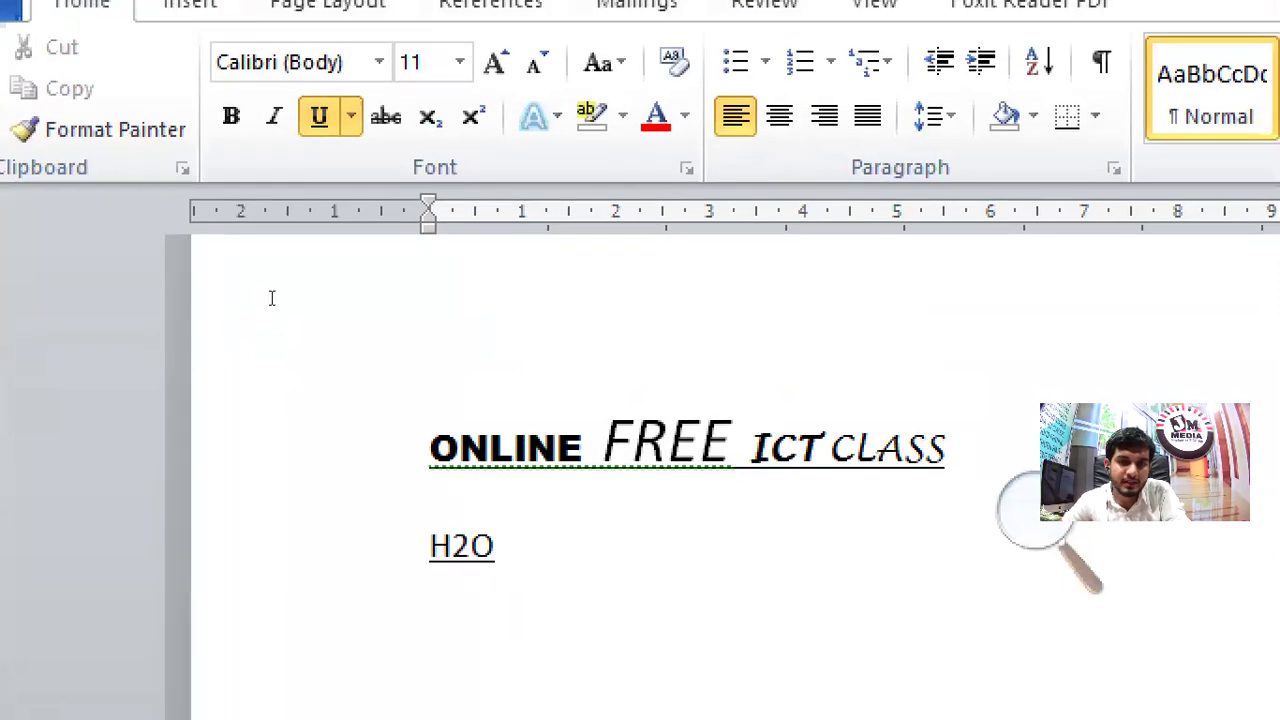
key("Left")
key("Left")
key("shift+Right")
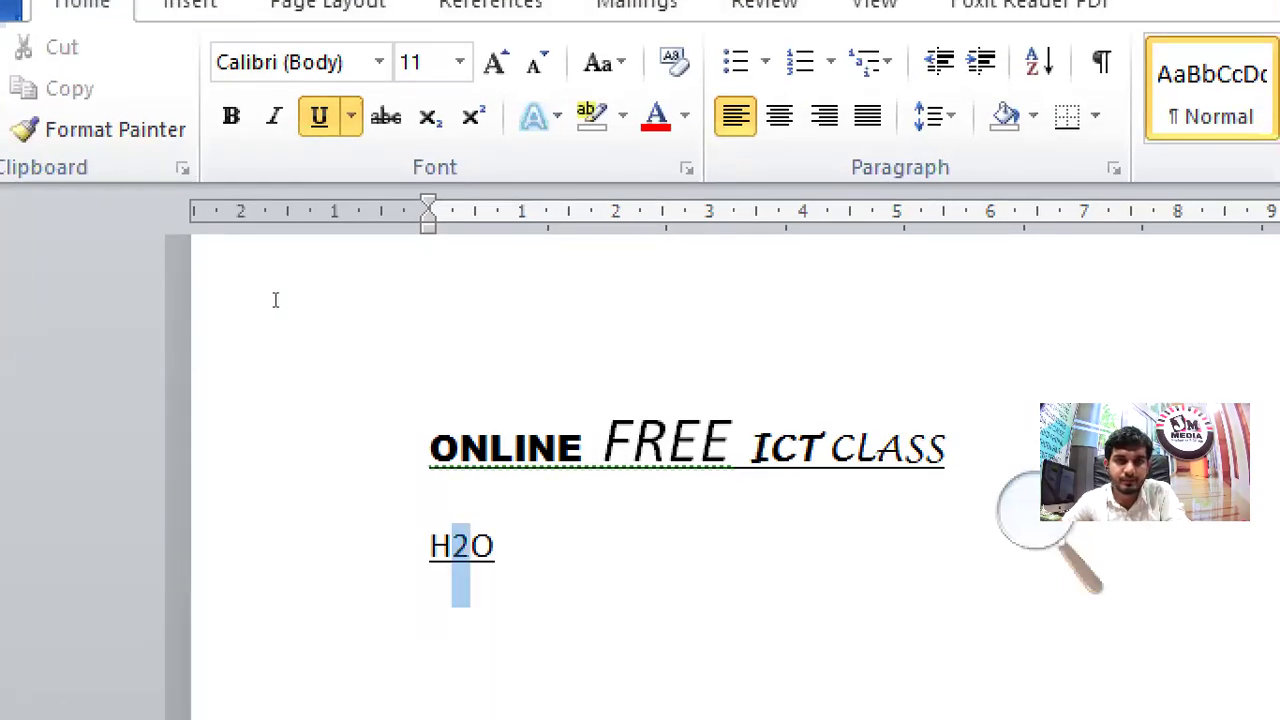
key("ctrl+equal")
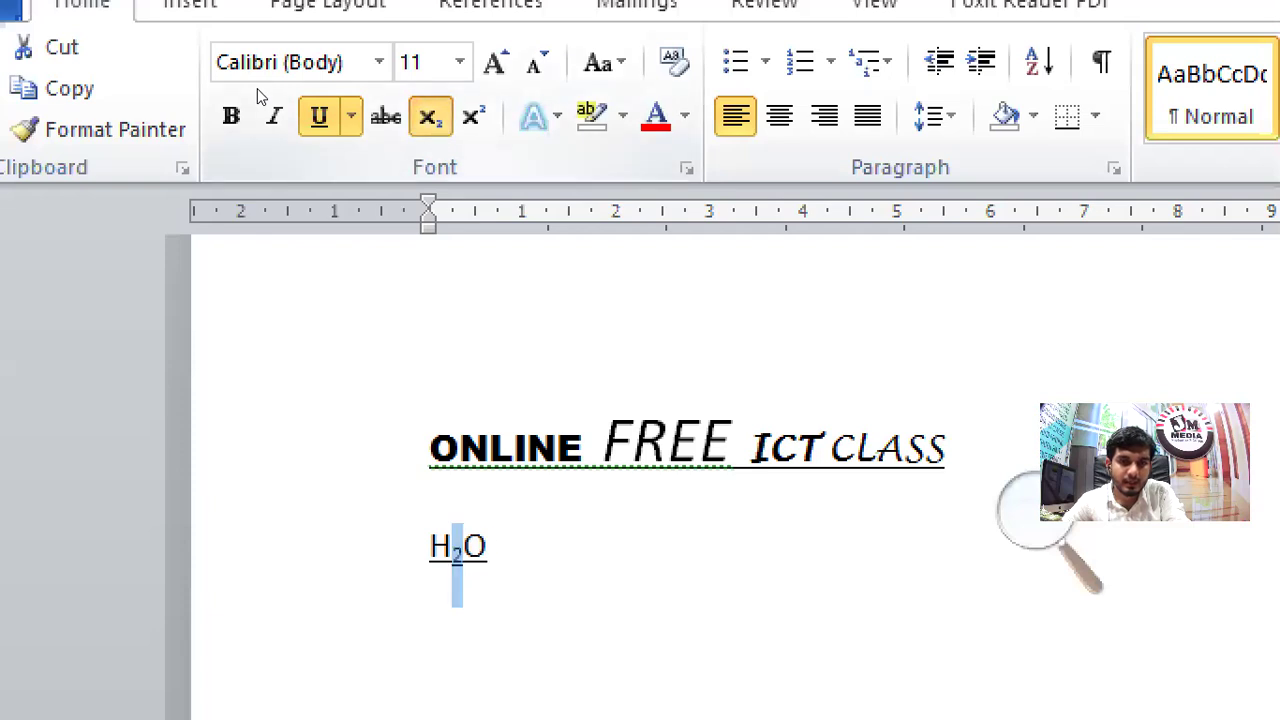
key("ctrl+equal")
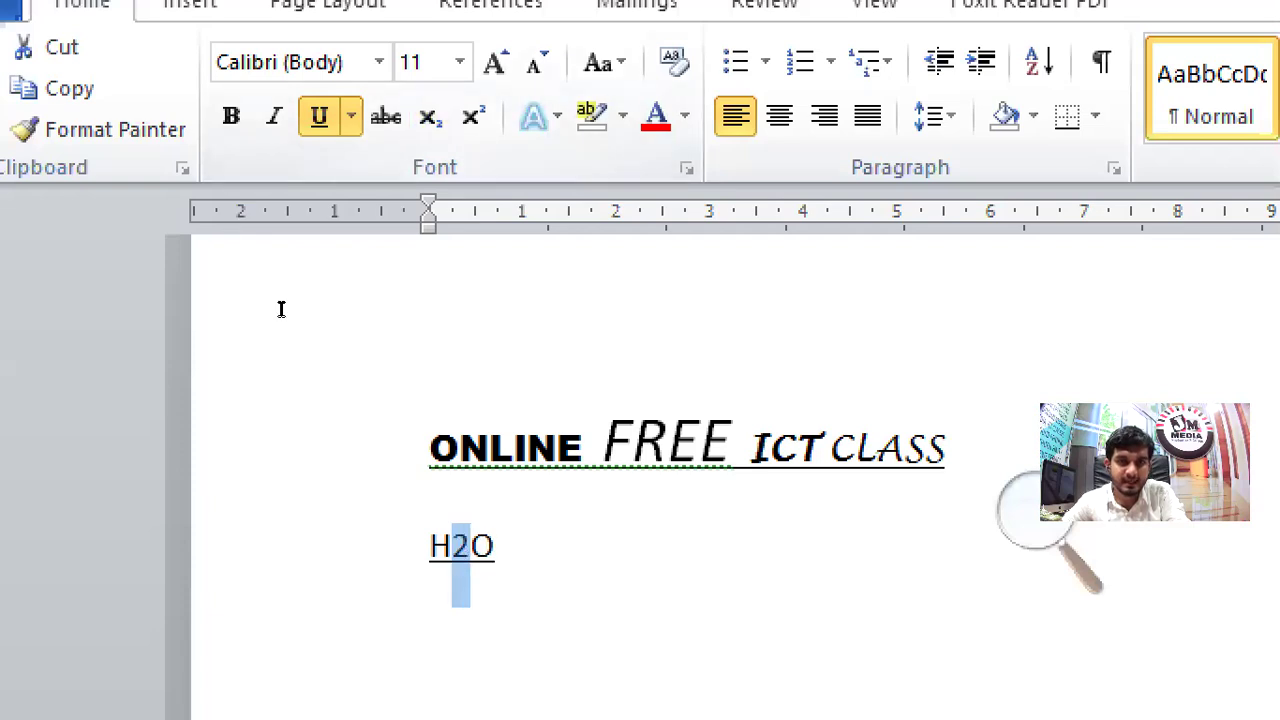
Step: Remove the underline from H2O and set its 2 as a subscript
key("End")
key("shift+Home")
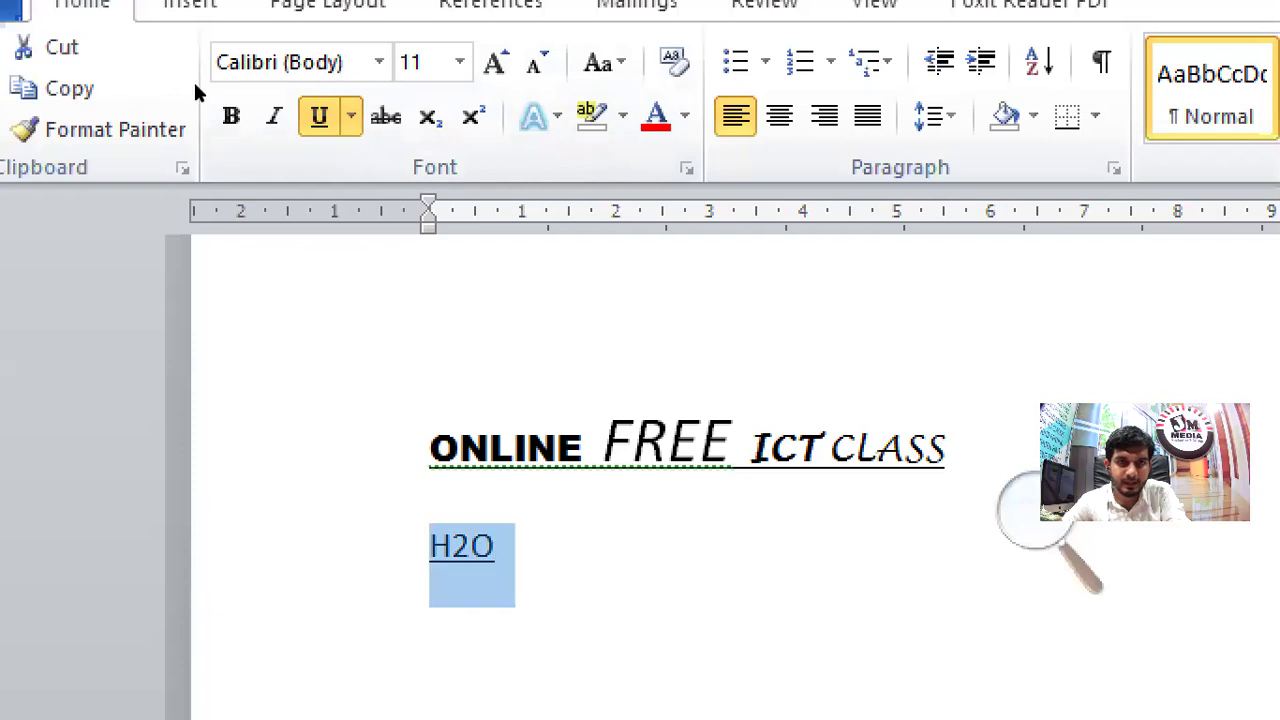
key("ctrl+u")
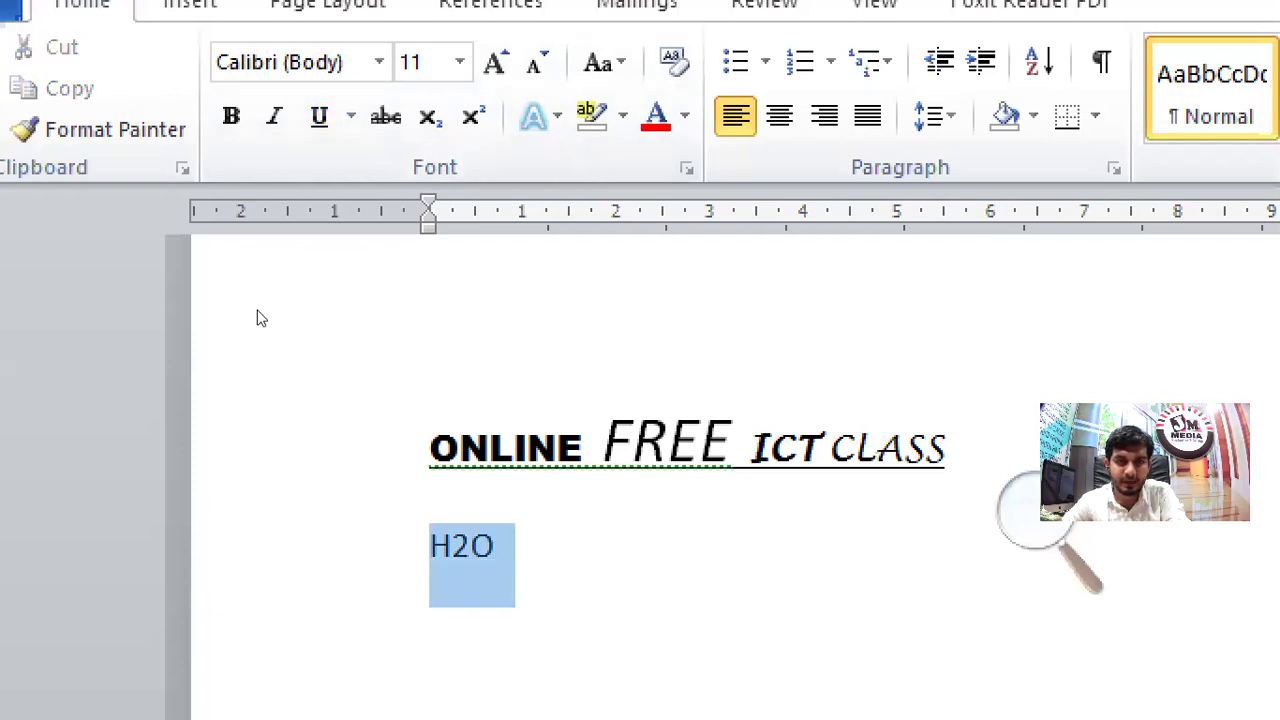
key("Left")
key("Right")
key("shift+Right")
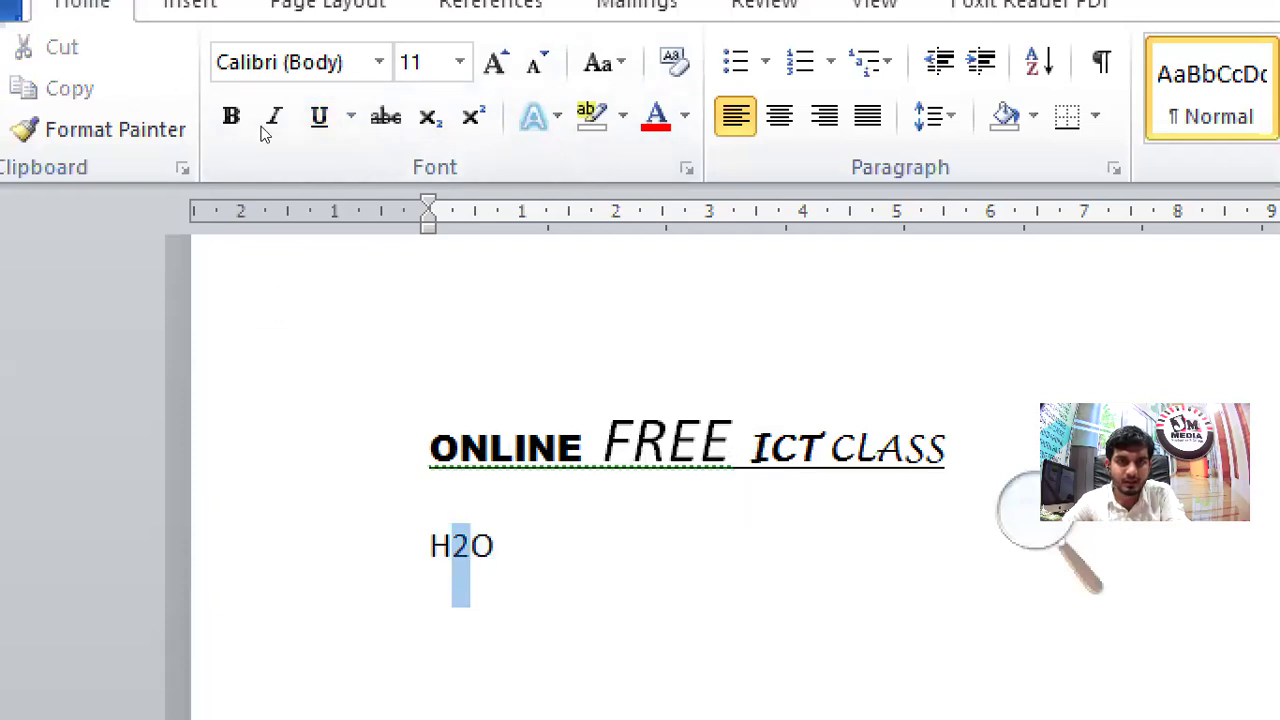
key("ctrl+equal")
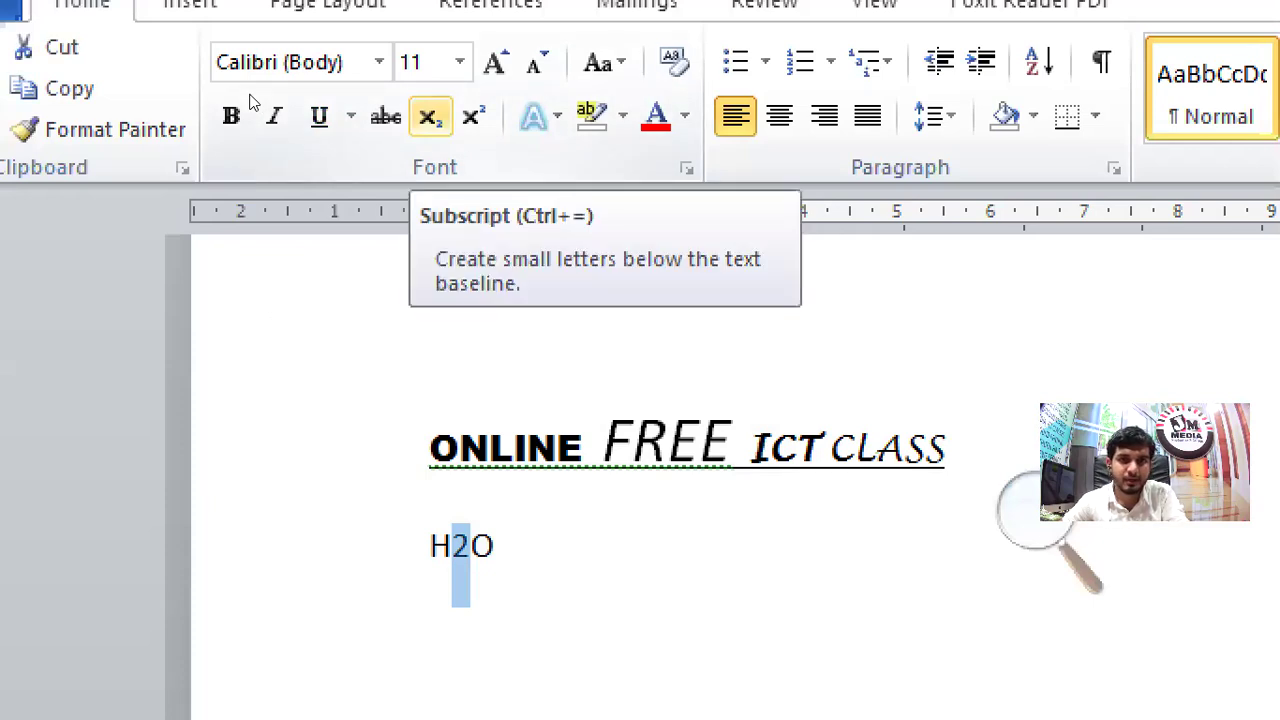
key("ctrl+equal")
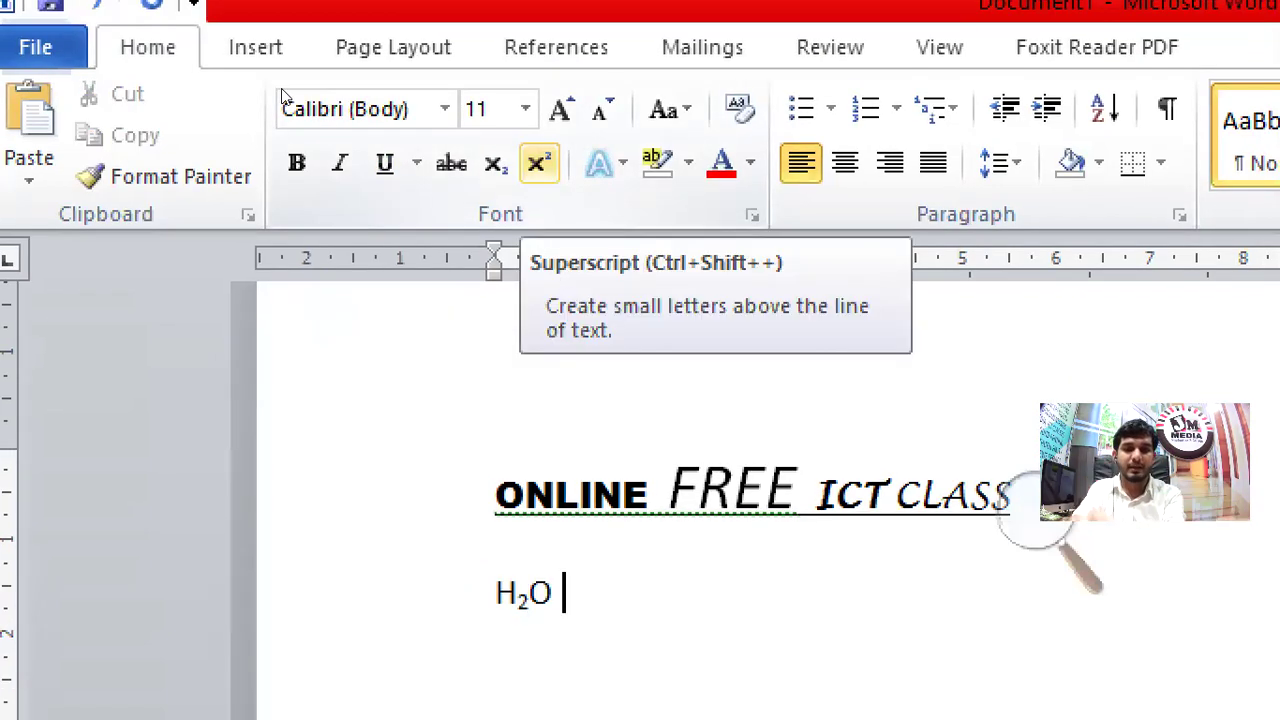
Step: Type X2 after H₂O with the 2 raised as a superscript
type("x")
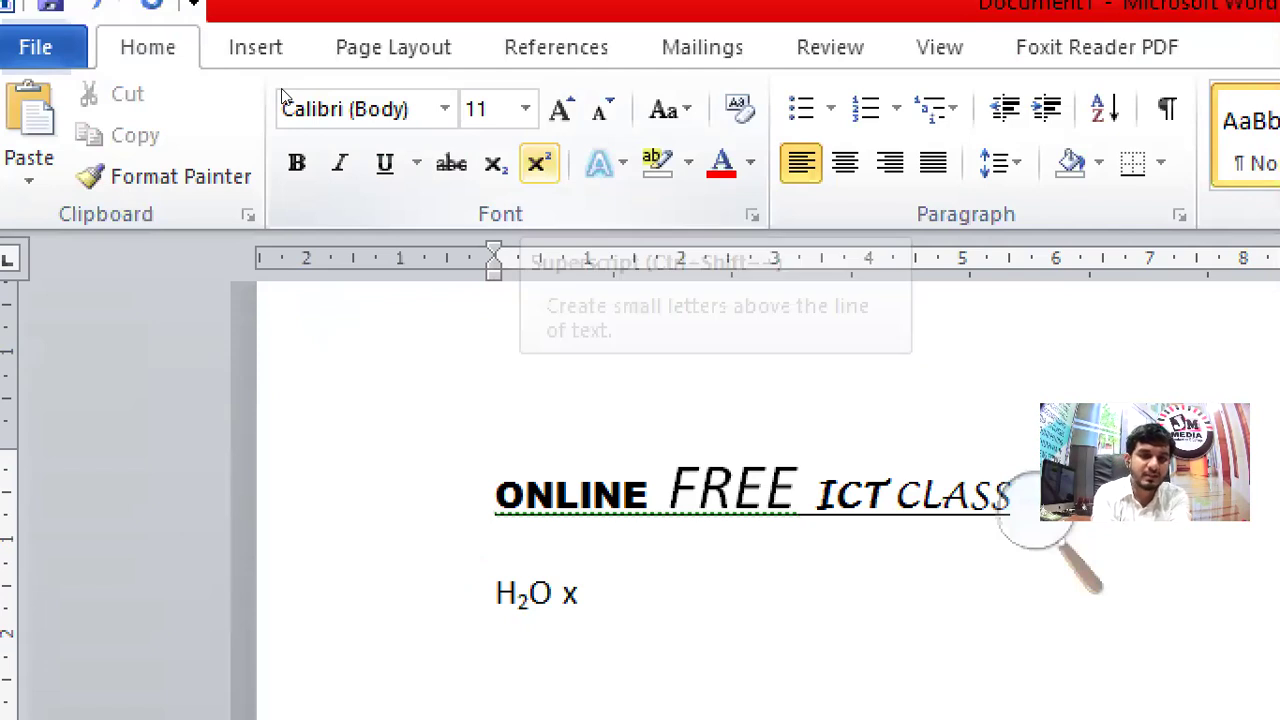
key("BackSpace")
type("X")
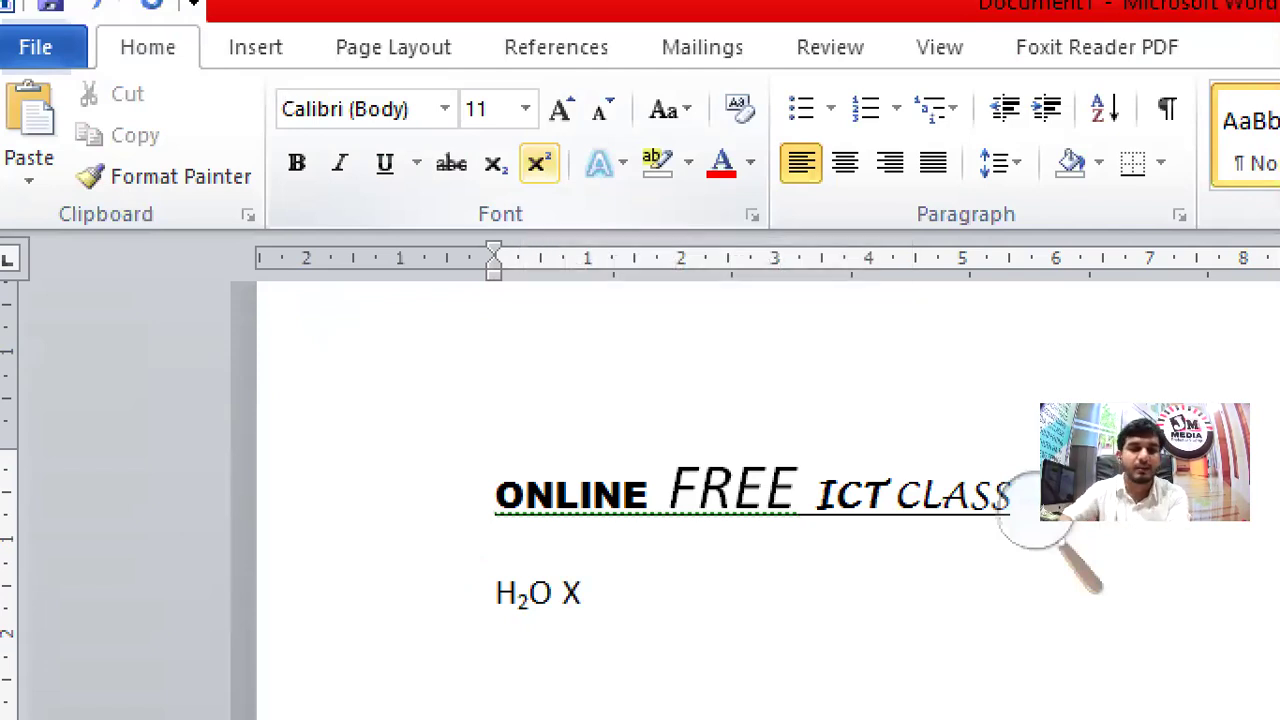
type("2")
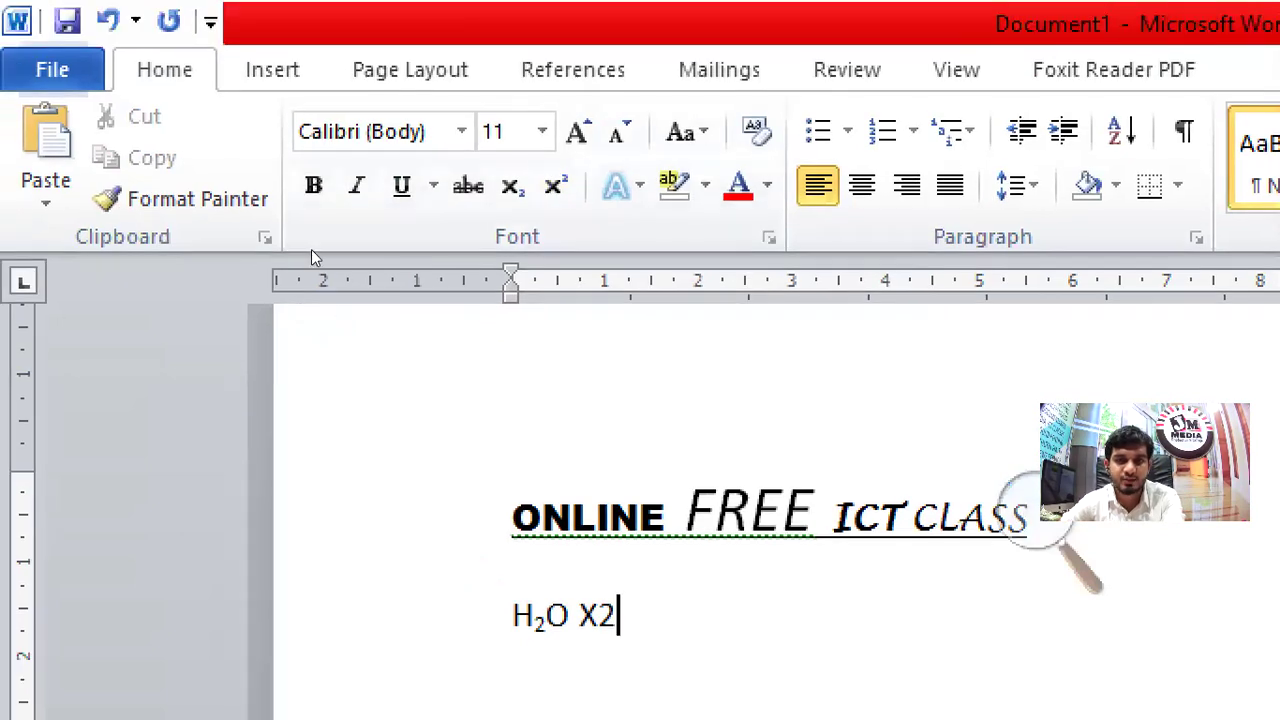
key("shift+Left")
key("ctrl+shift+equal")
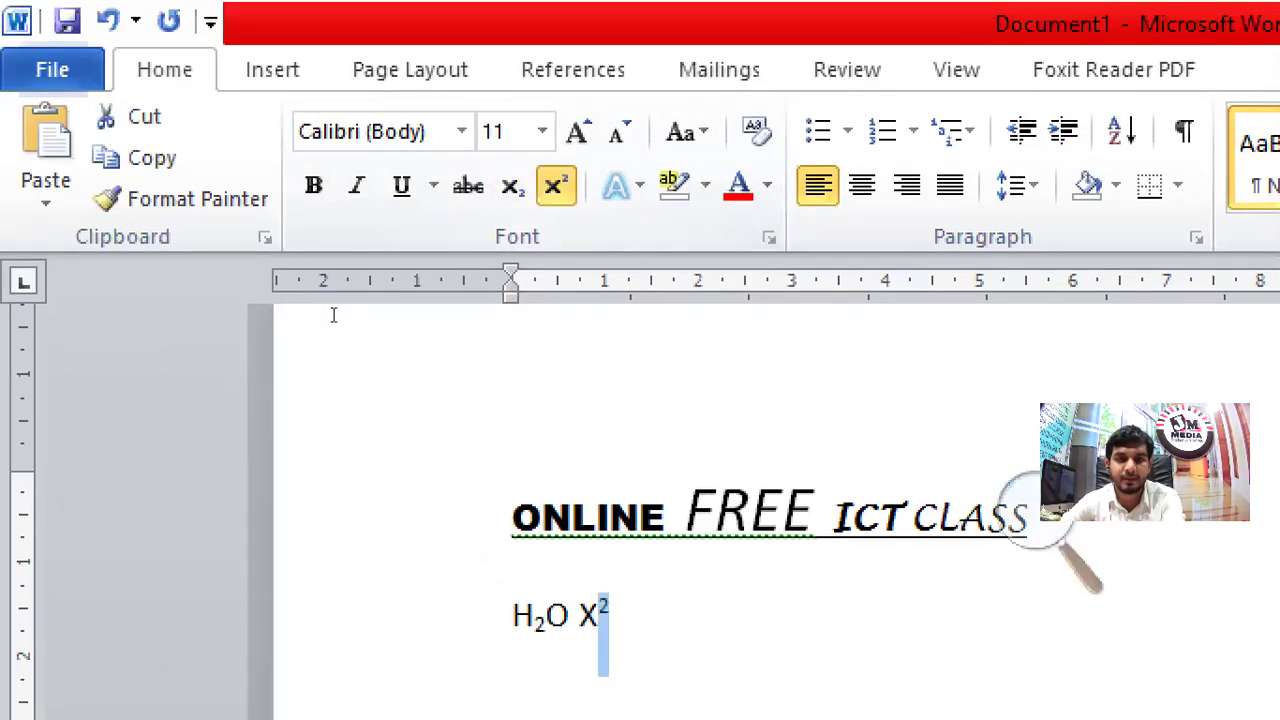
key("Right")
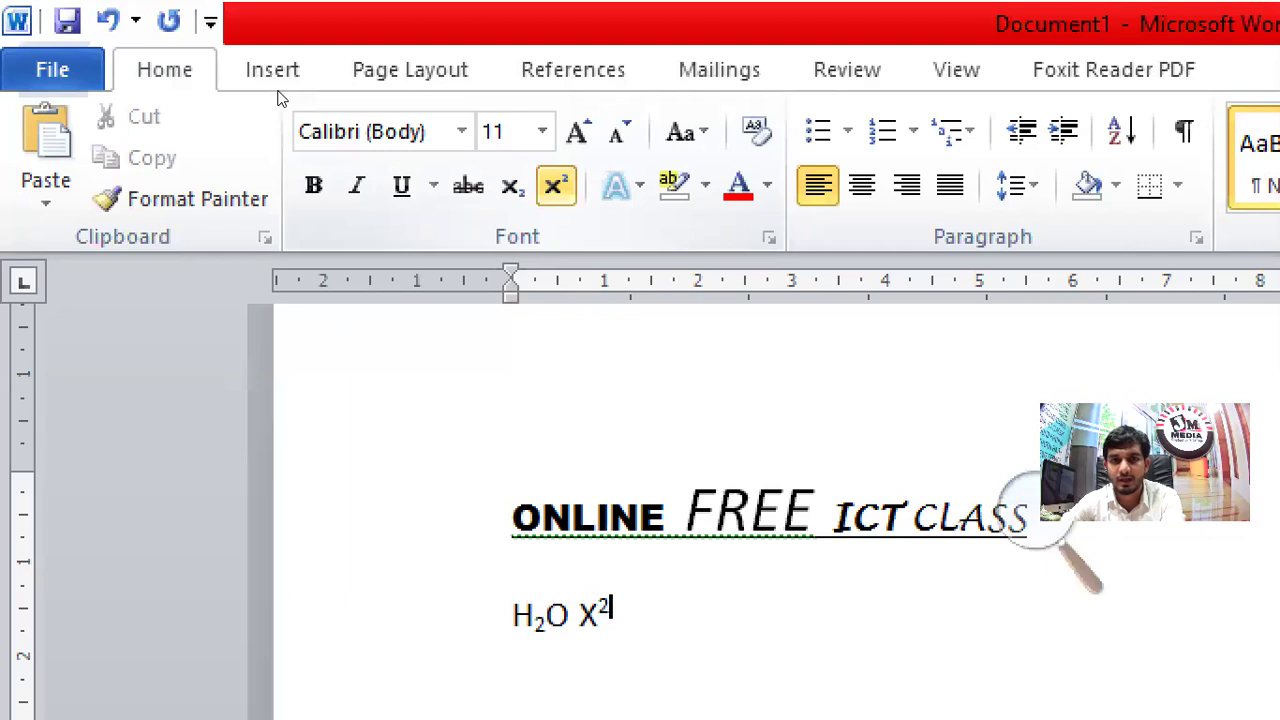
key("ctrl+shift+equal")
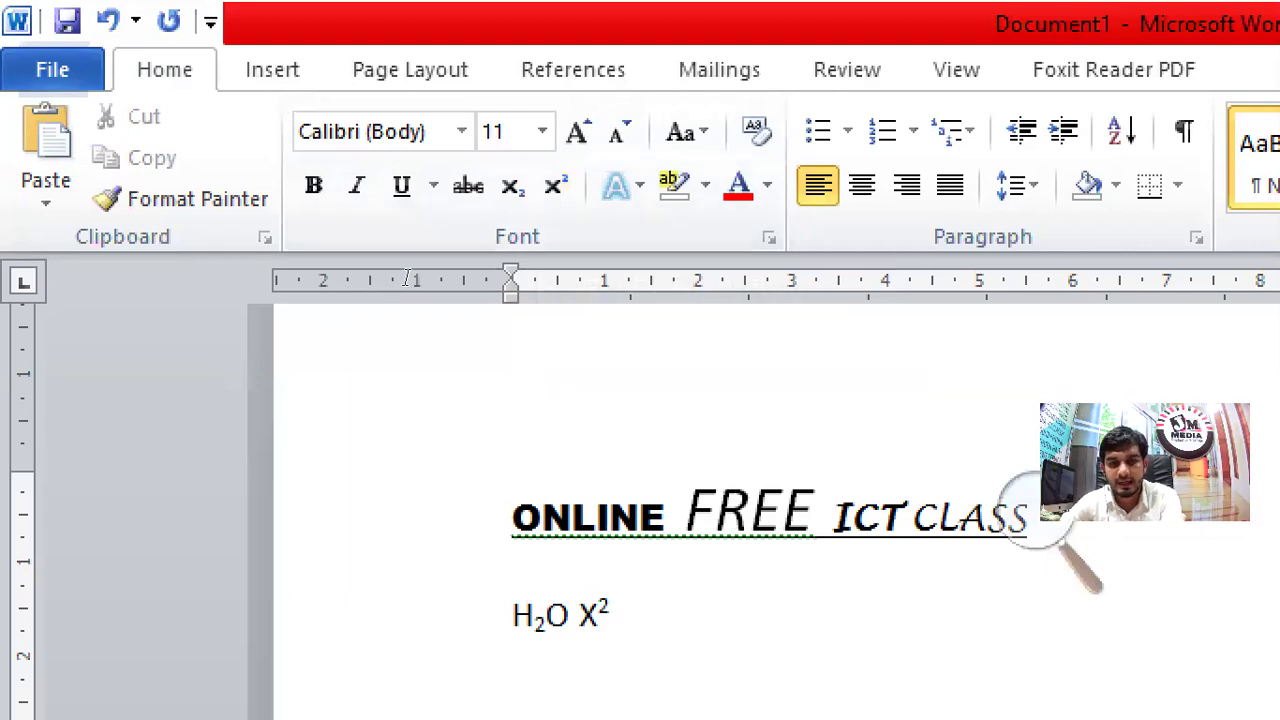
Step: Add 22=4, superscripting the second 2 and keeping =4 as normal text
type("2")
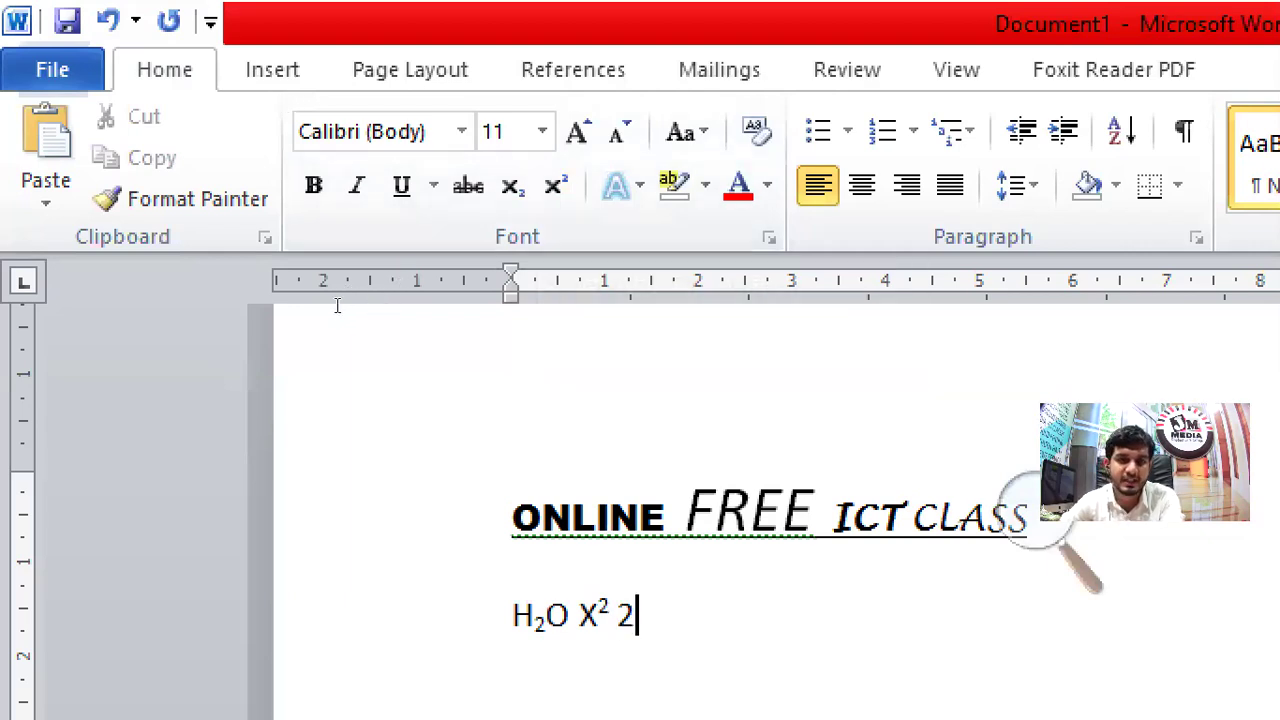
type("2")
key("shift+Left")
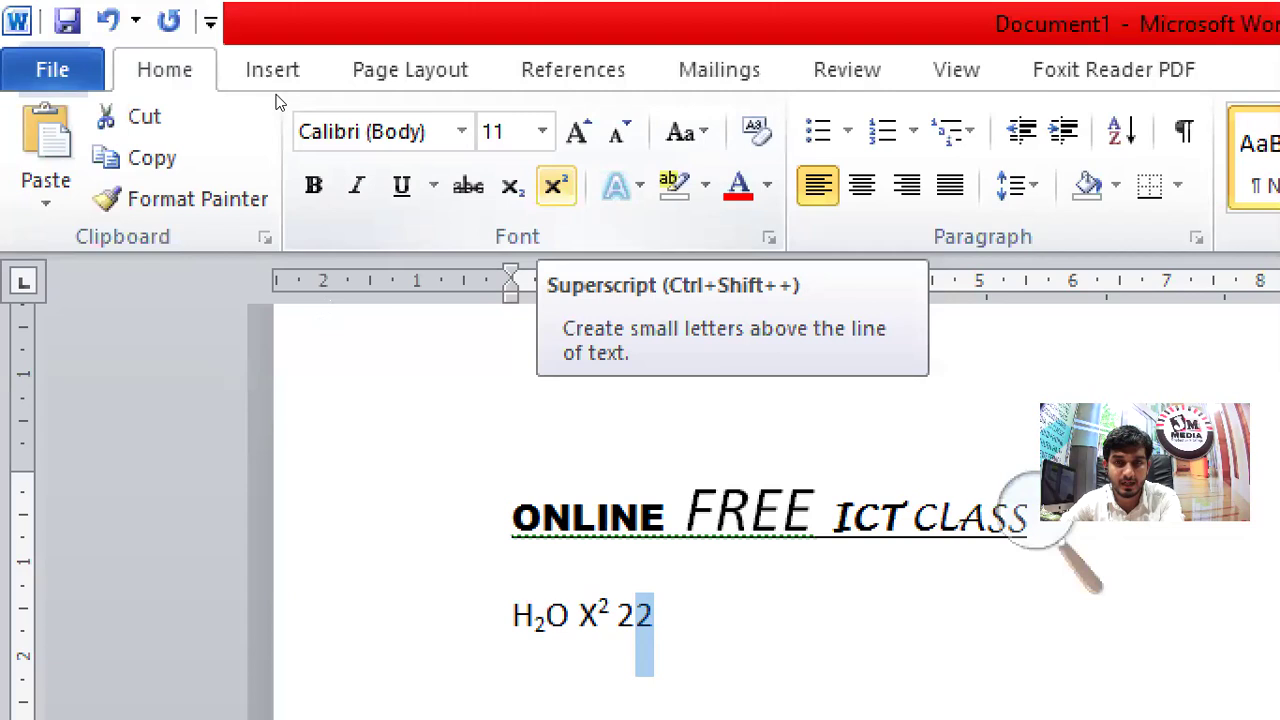
key("ctrl+shift+plus")
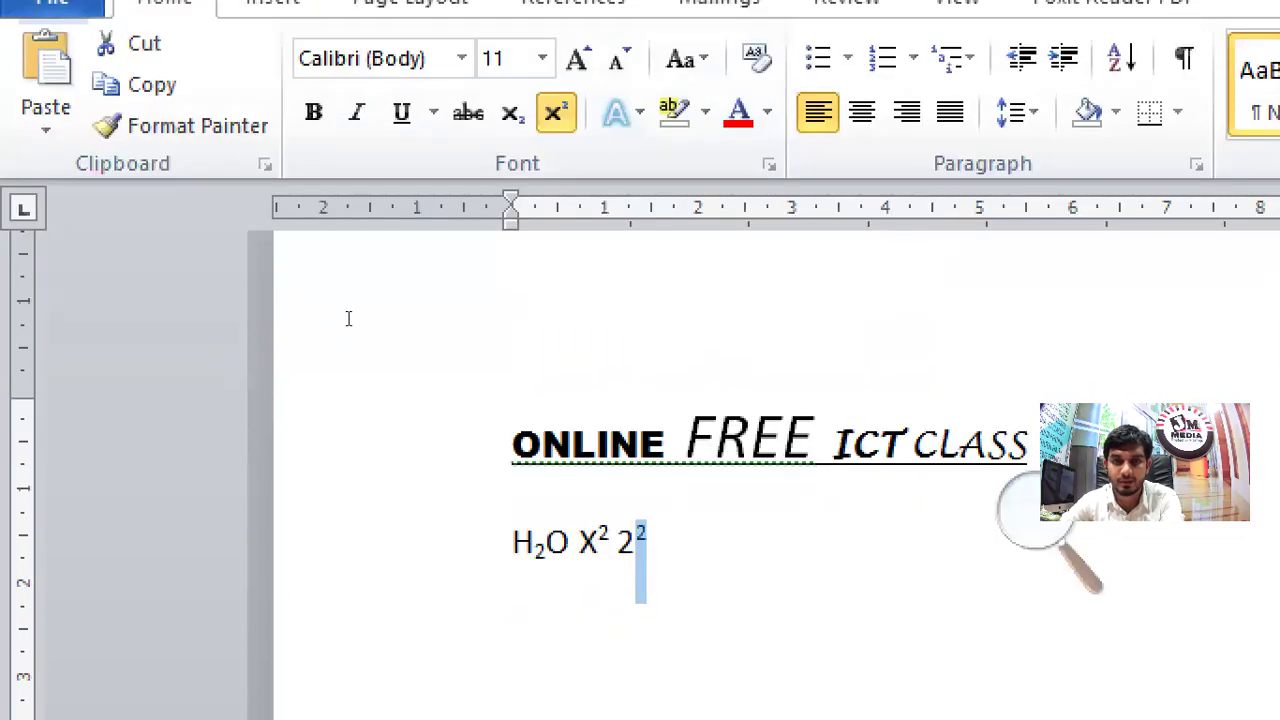
key("Right")
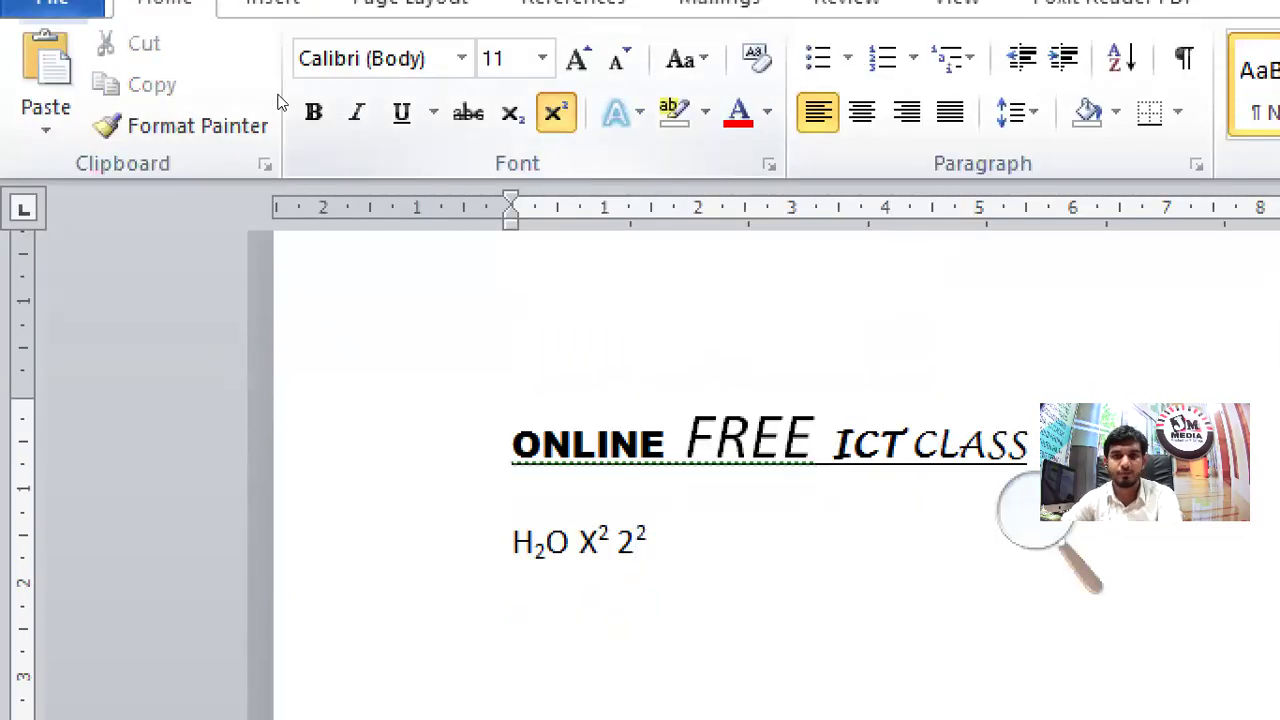
type("=")
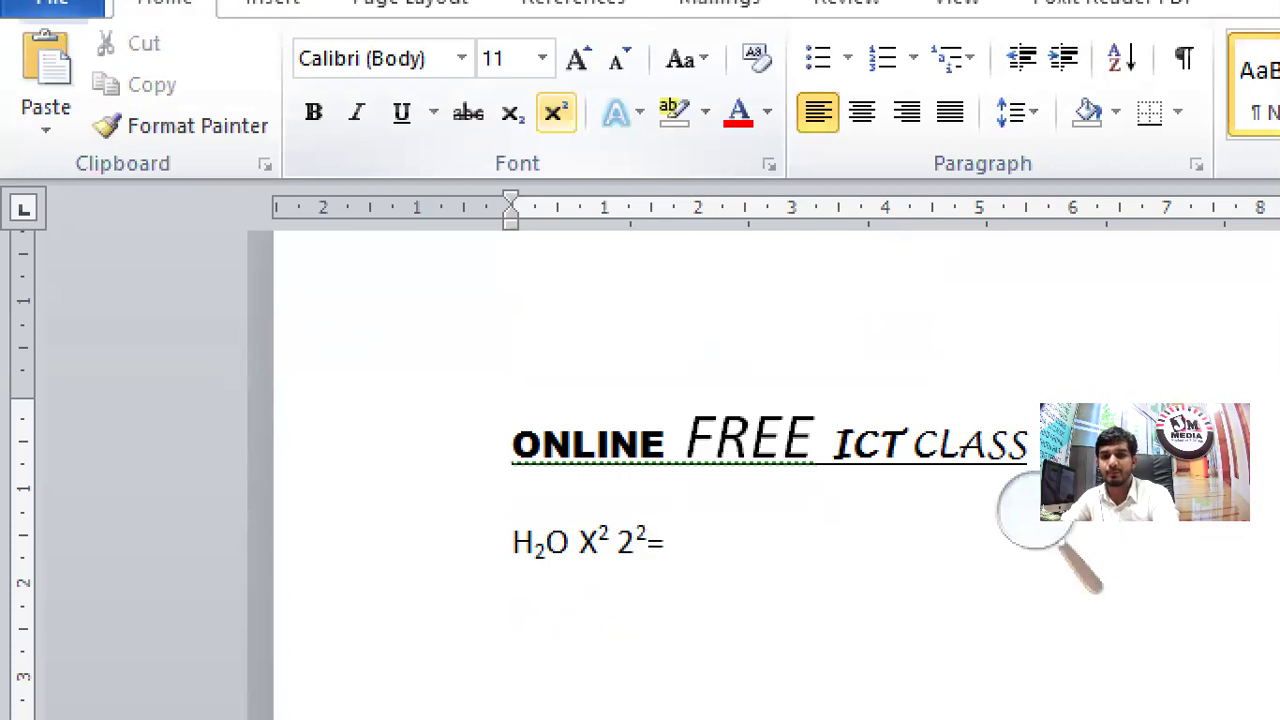
key("ctrl+shift+plus")
type("4")
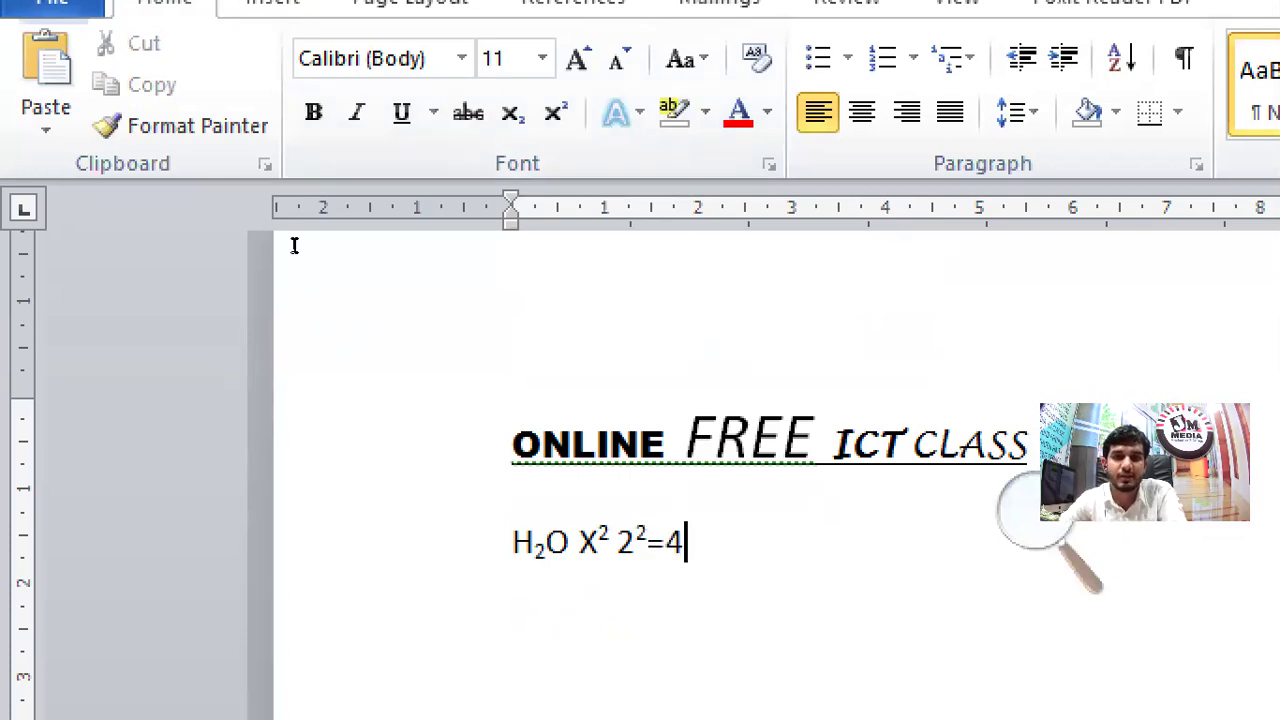
key("Left")
key("Left")
key("Left")
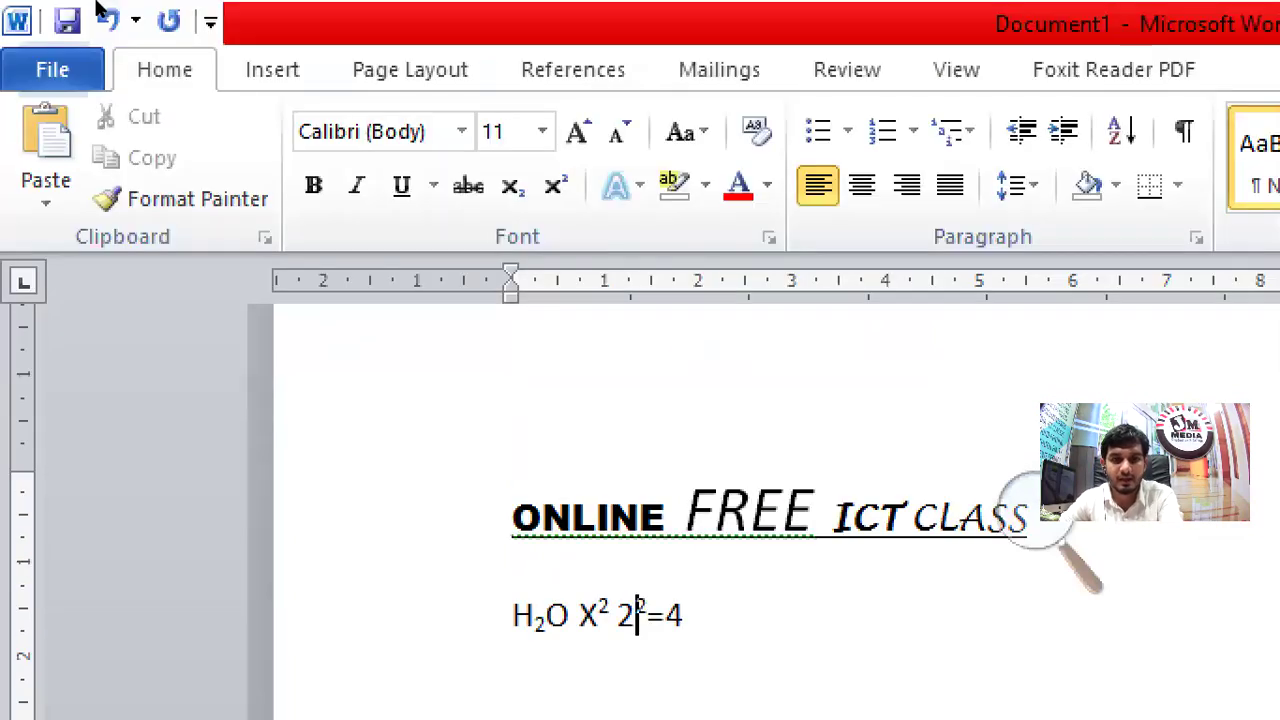
key("alt+Tab")
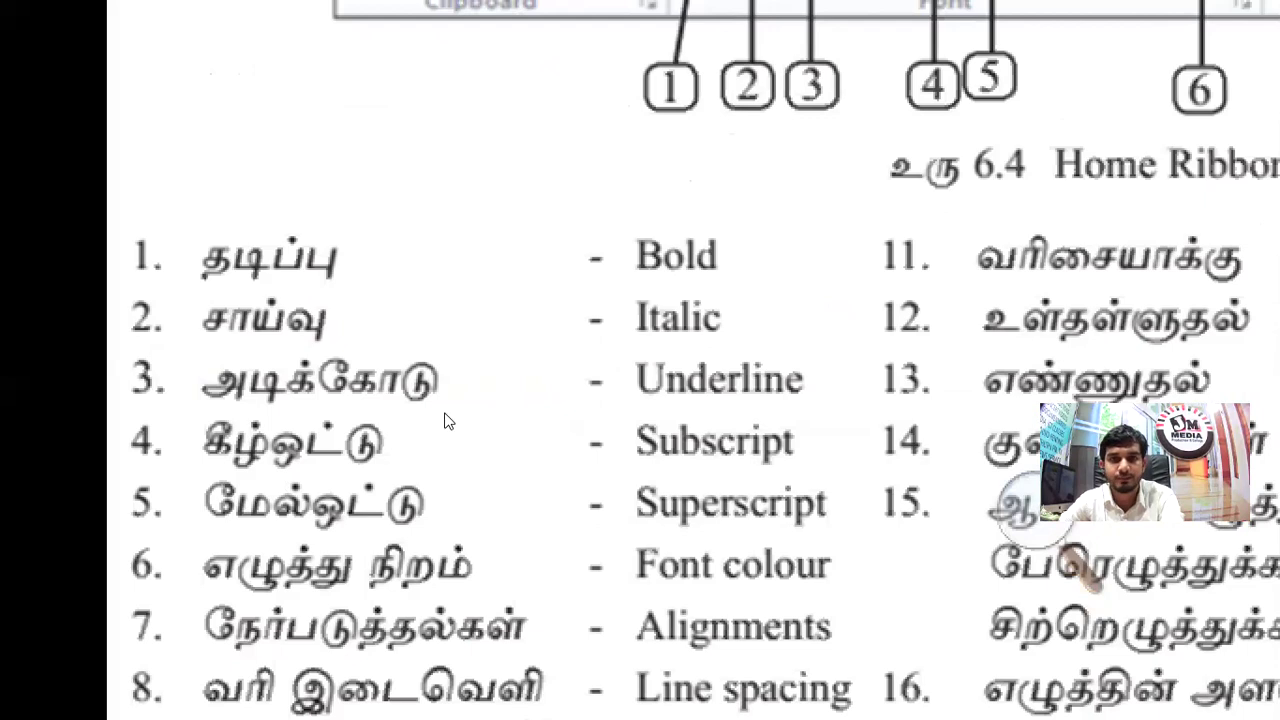
key("alt+Tab")
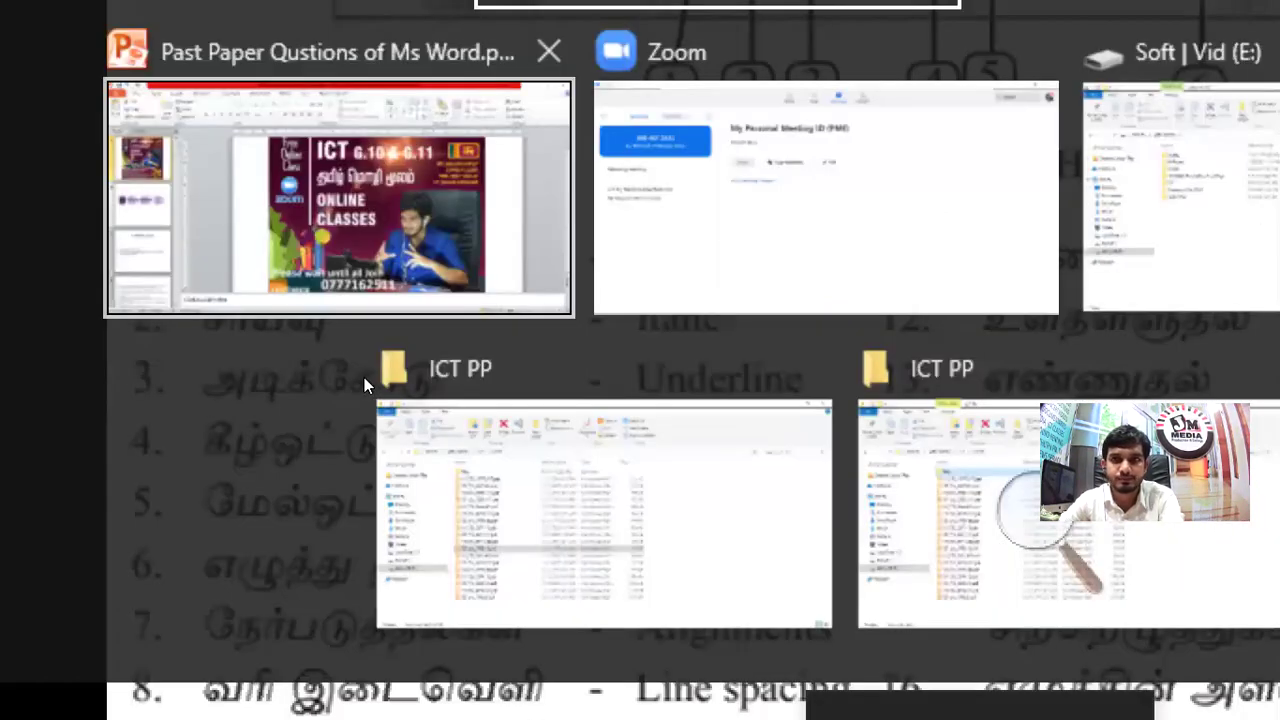
key("Tab")
key("Tab")
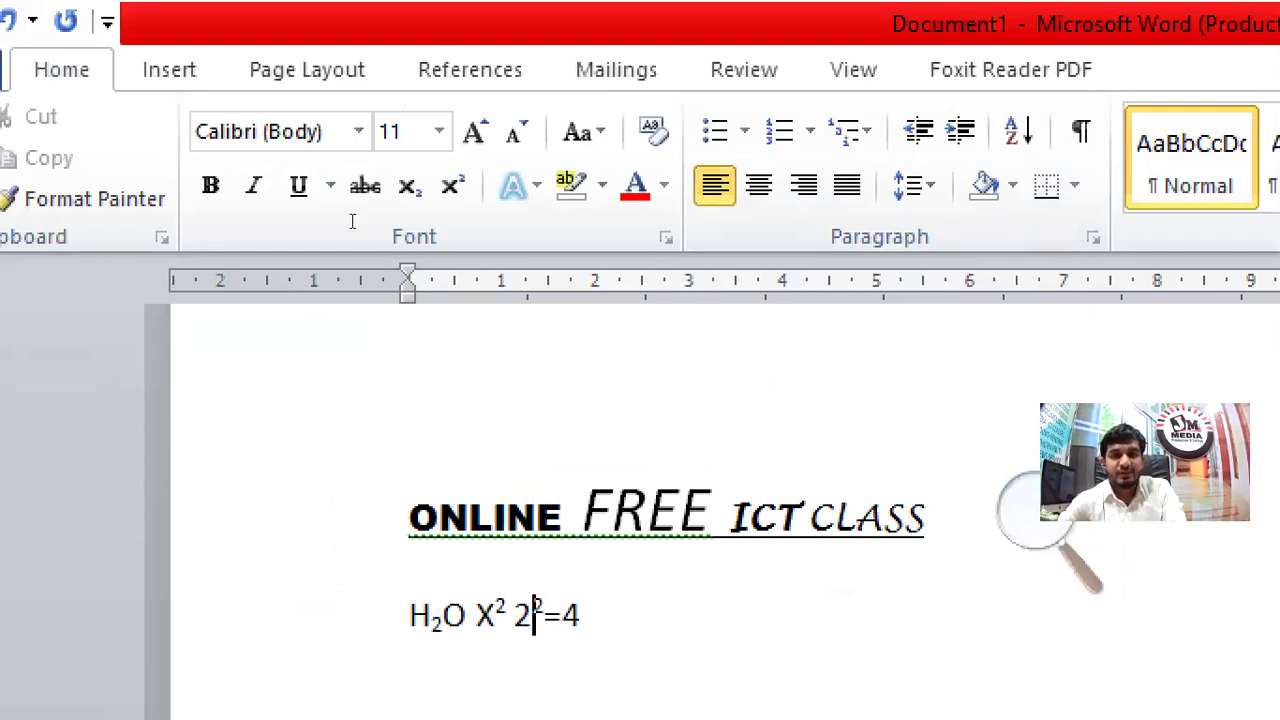
Step: Give the word FREE a darker font colour
key("End")
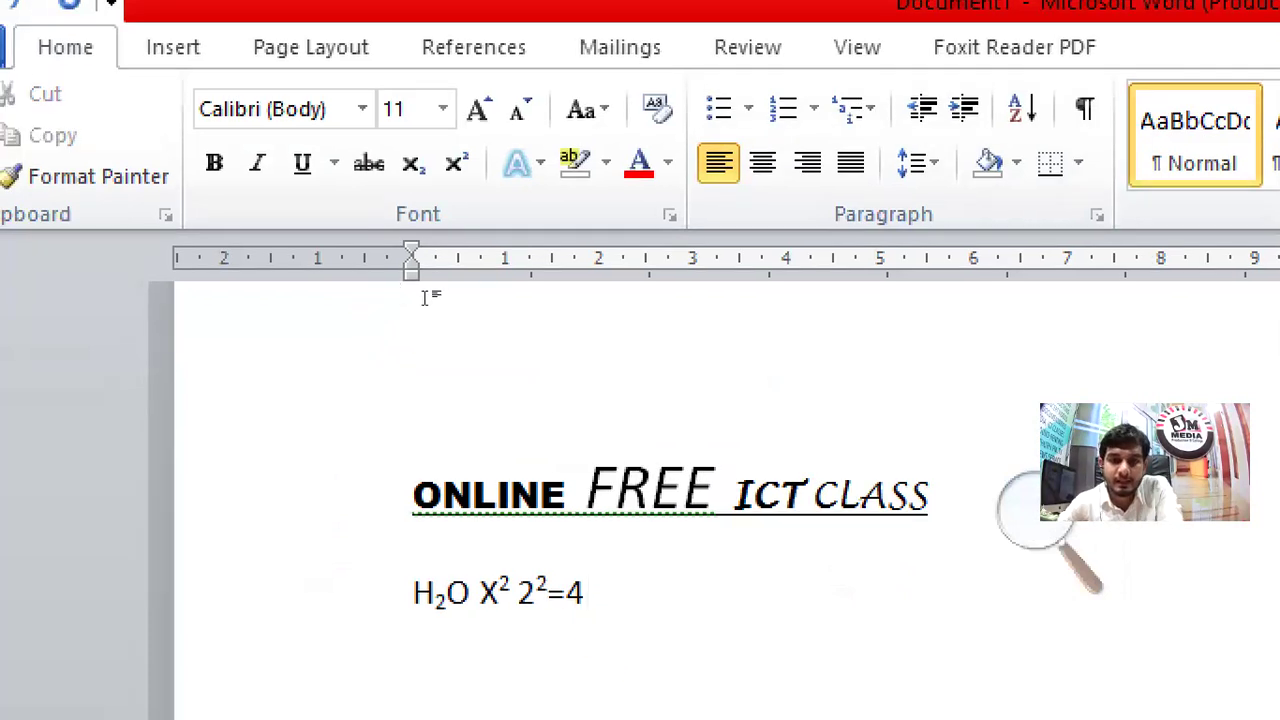
scroll(427, 298, "up", 1)
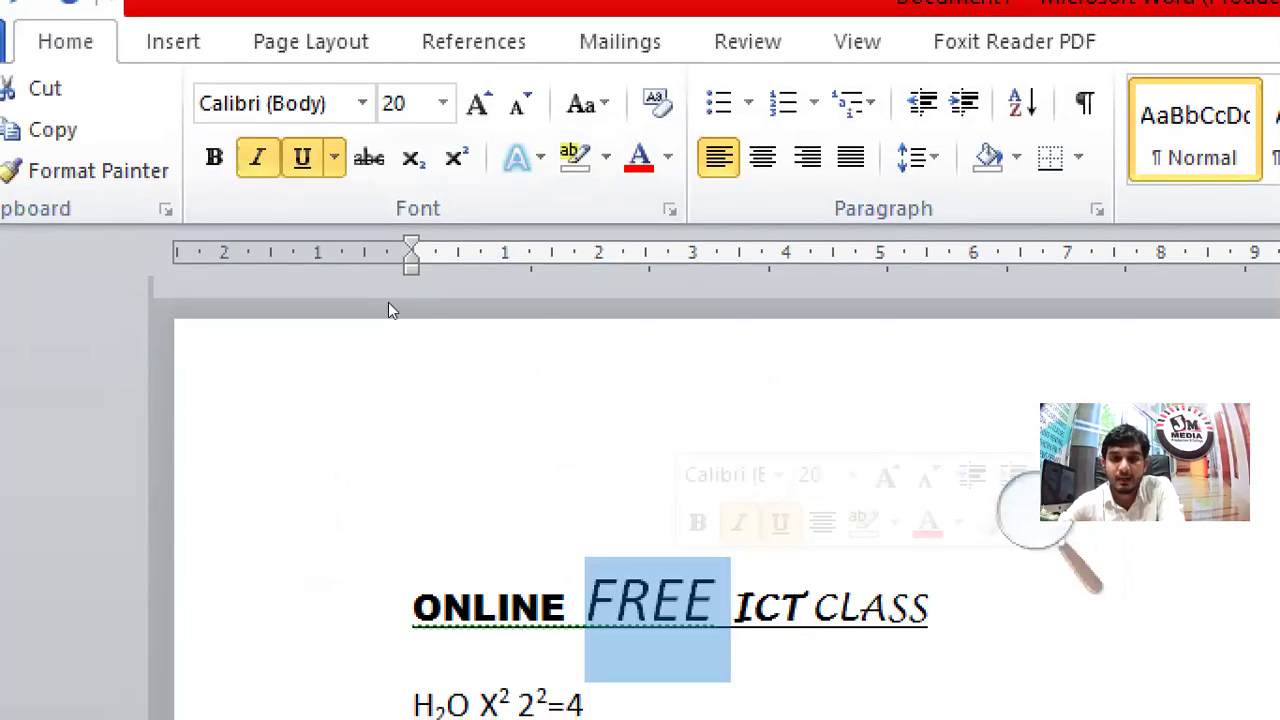
key("alt+h")
key("f")
key("c")
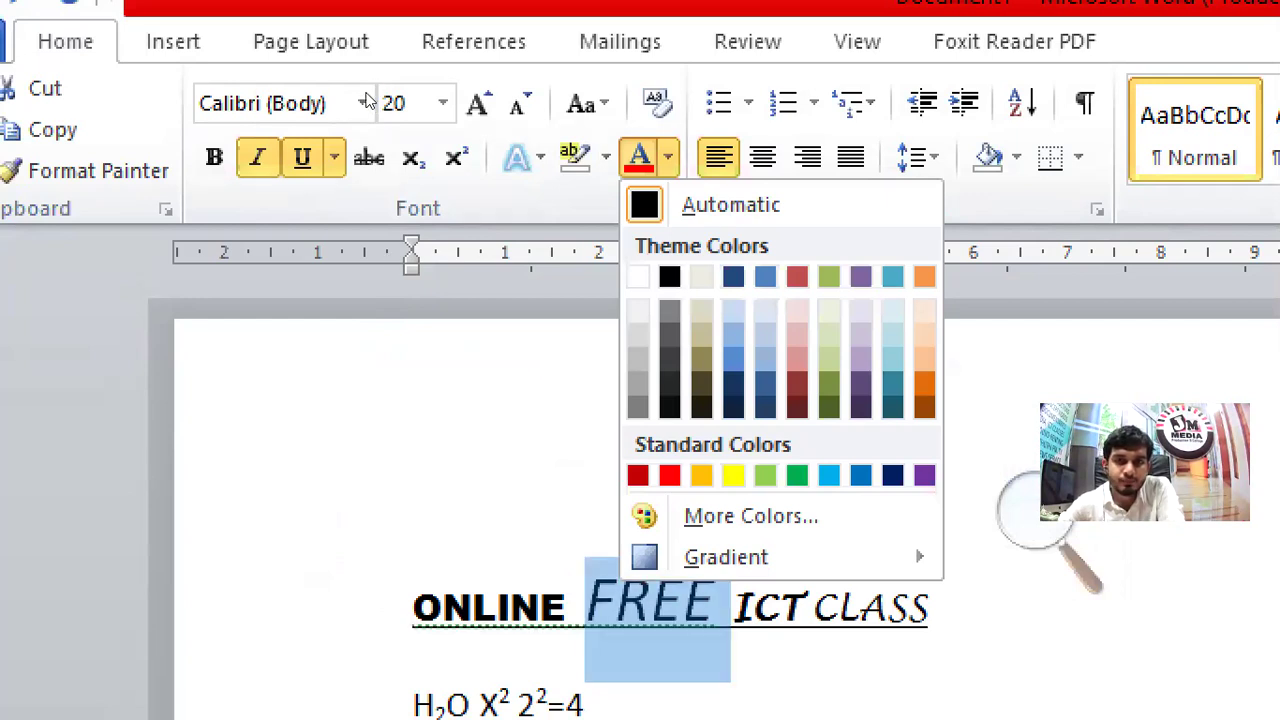
key("Down")
key("Escape")
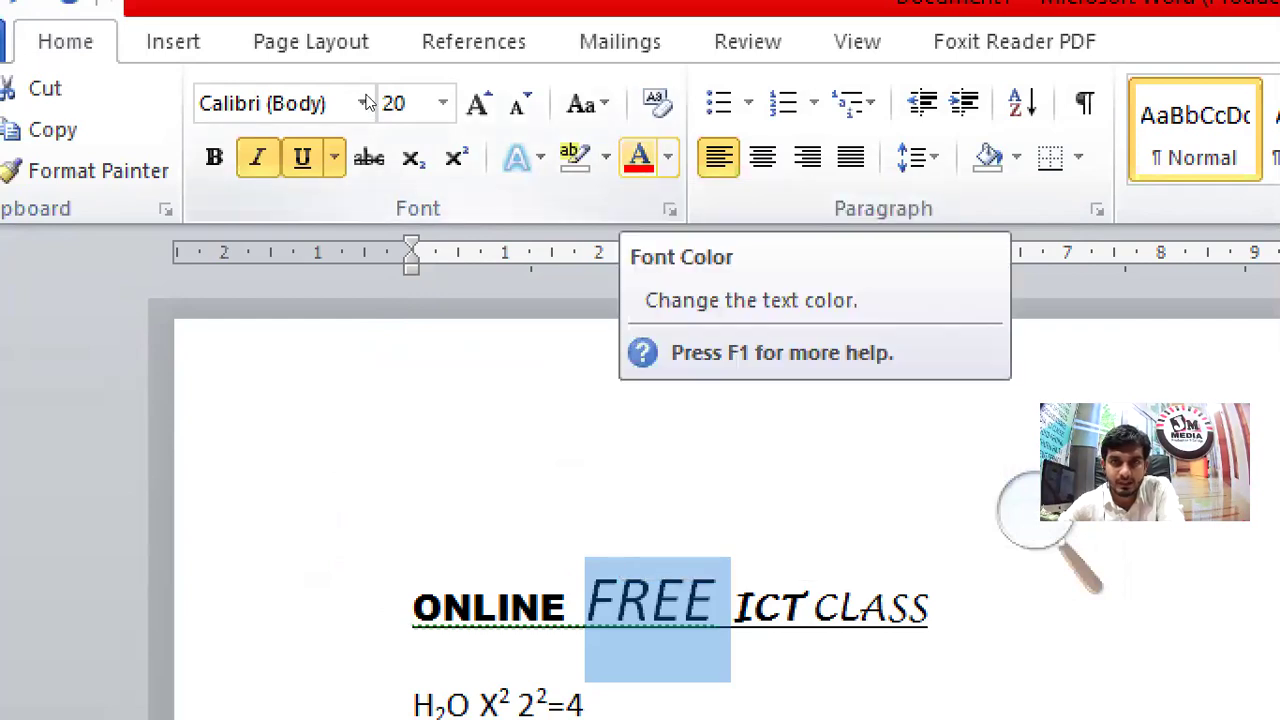
key("Down")
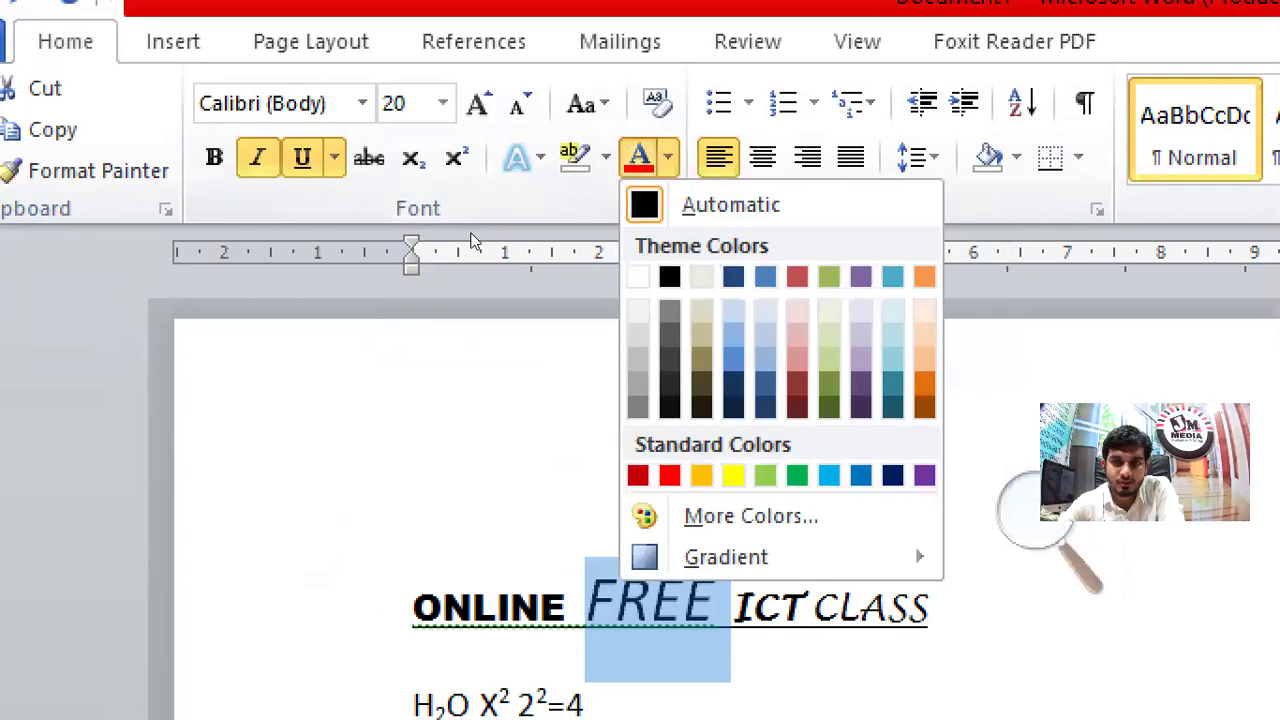
key("Right")
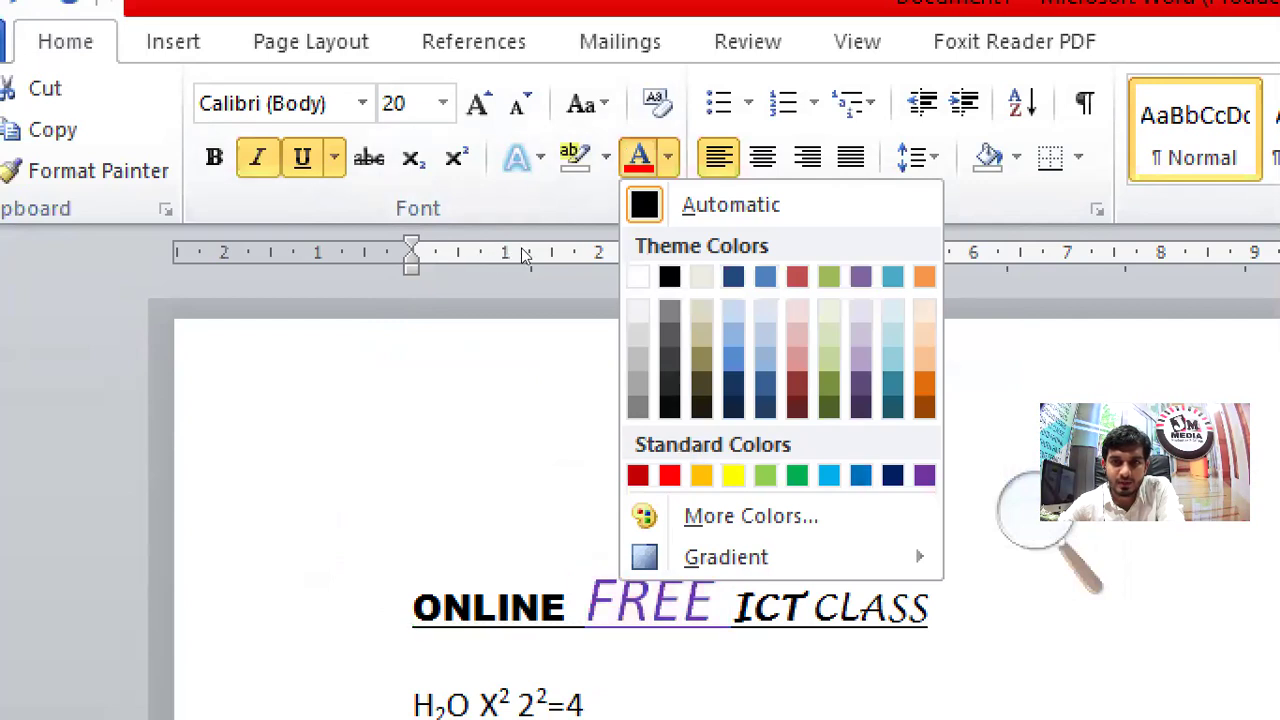
key("Return")
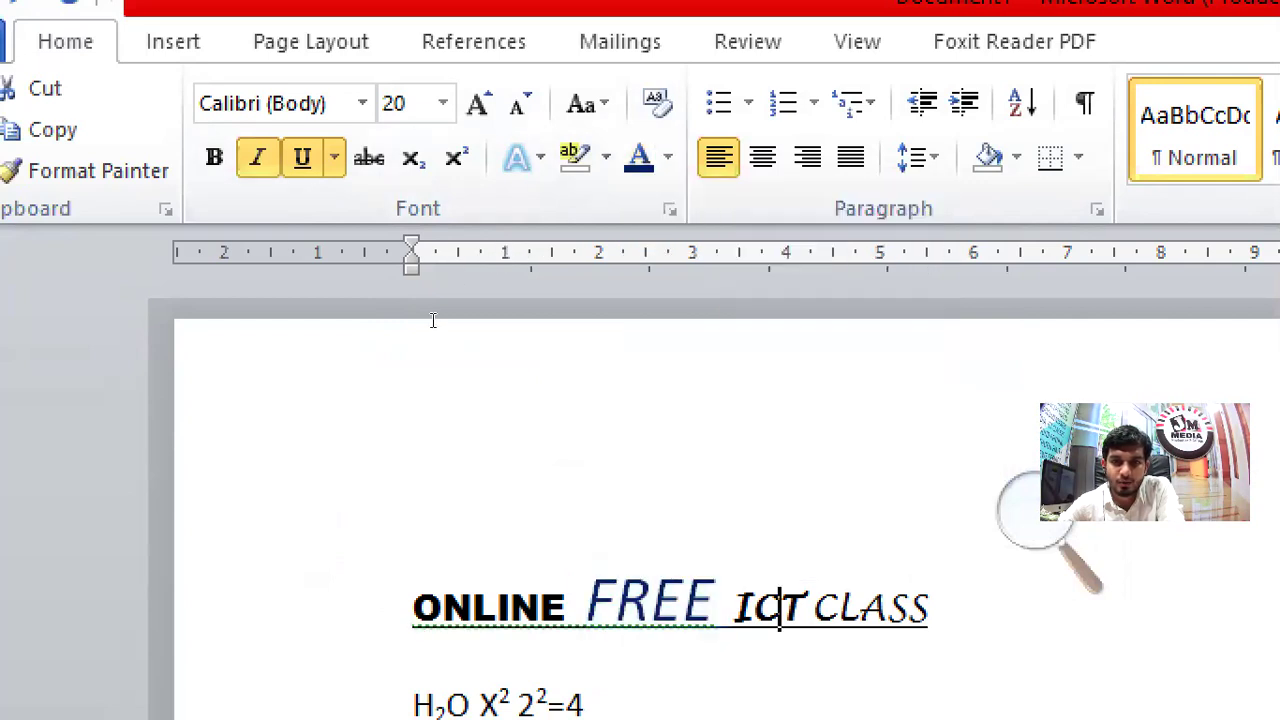
Step: Make the whole ONLINE FREE ICT CLASS heading red
key("Right")
key("ctrl+shift+Right")
key("Home")
key("shift+End")
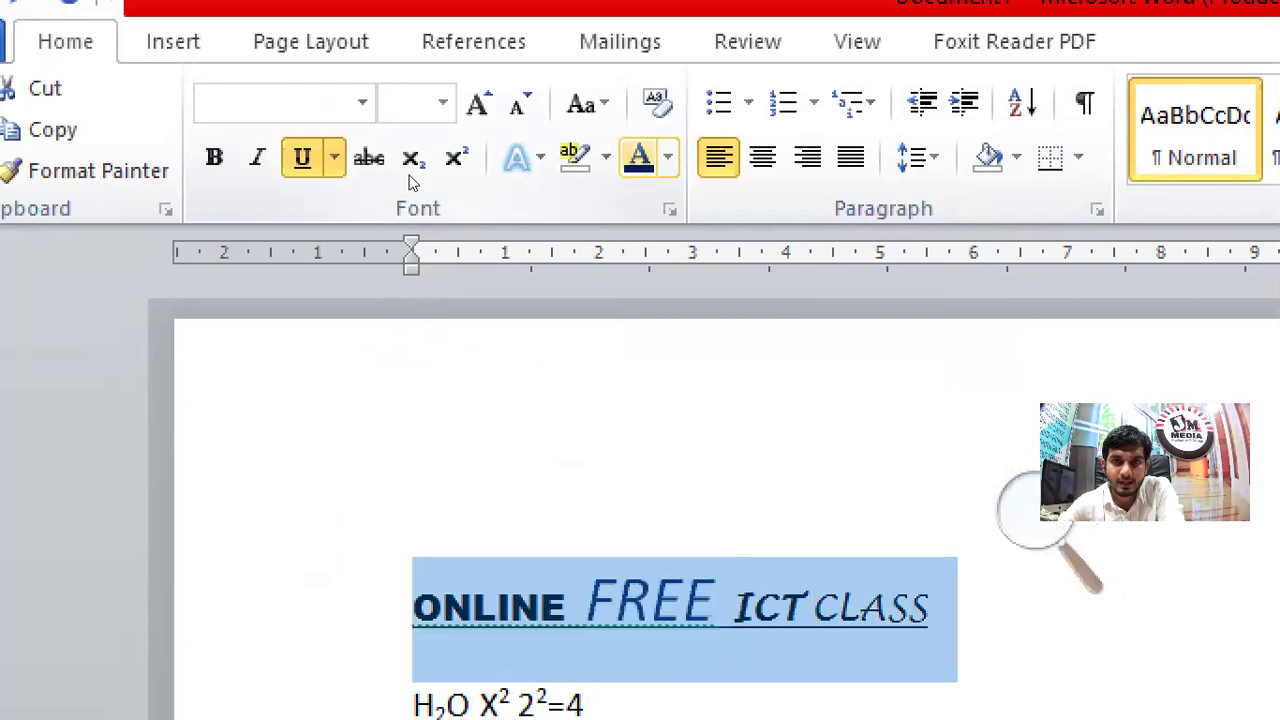
key("alt+h")
key("f")
key("c")
key("Return")
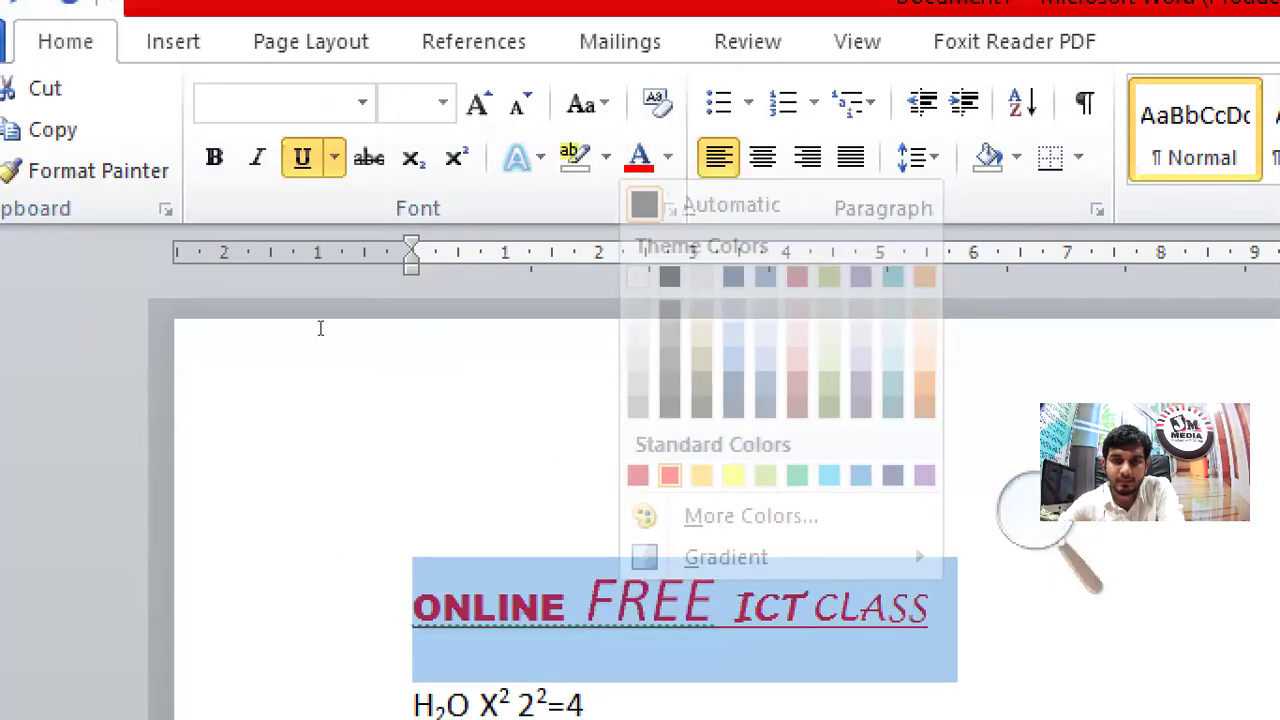
Step: Recolour the word ONLINE bright red
key("Home")
key("ctrl+shift+Right")
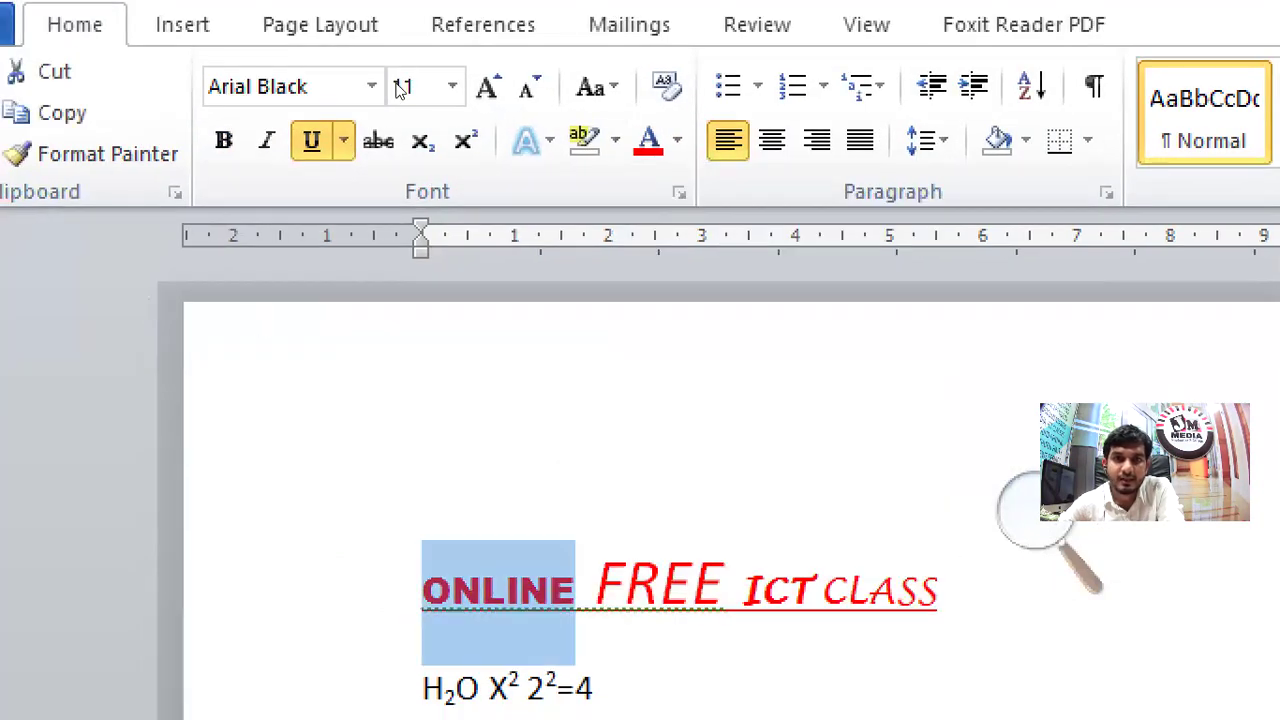
key("alt+h")
key("f")
key("c")
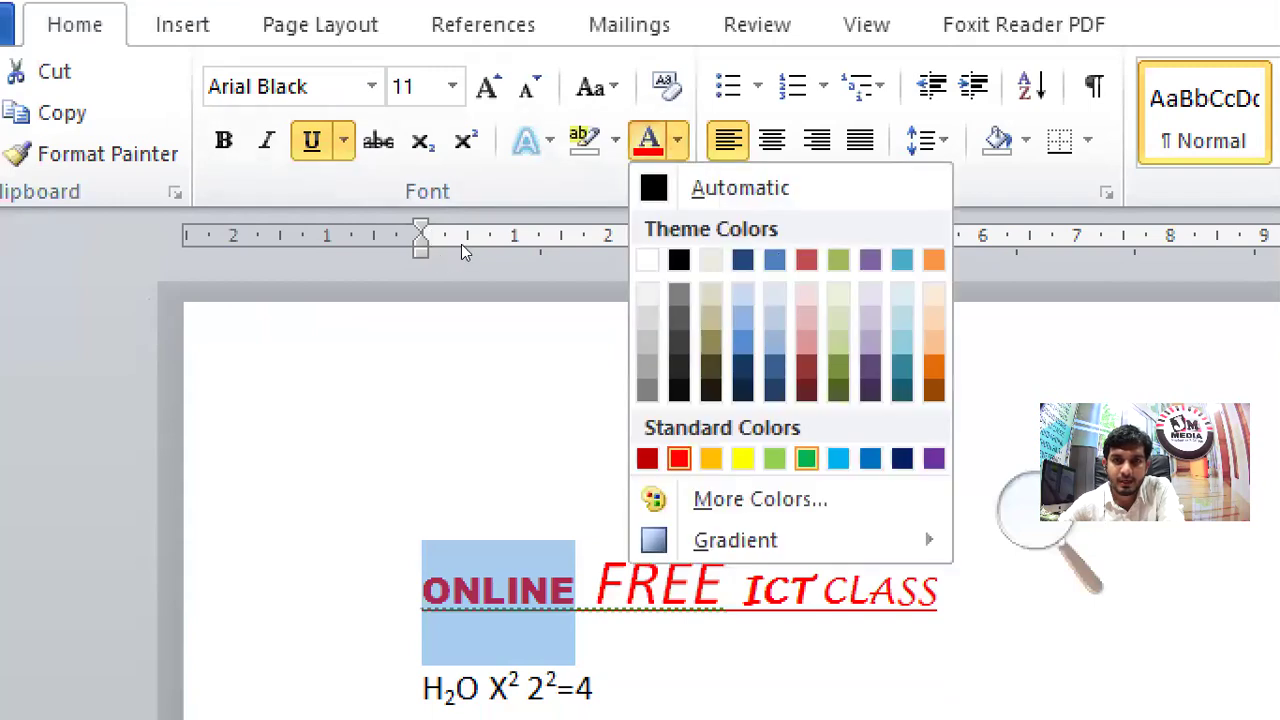
key("Return")
key("m")
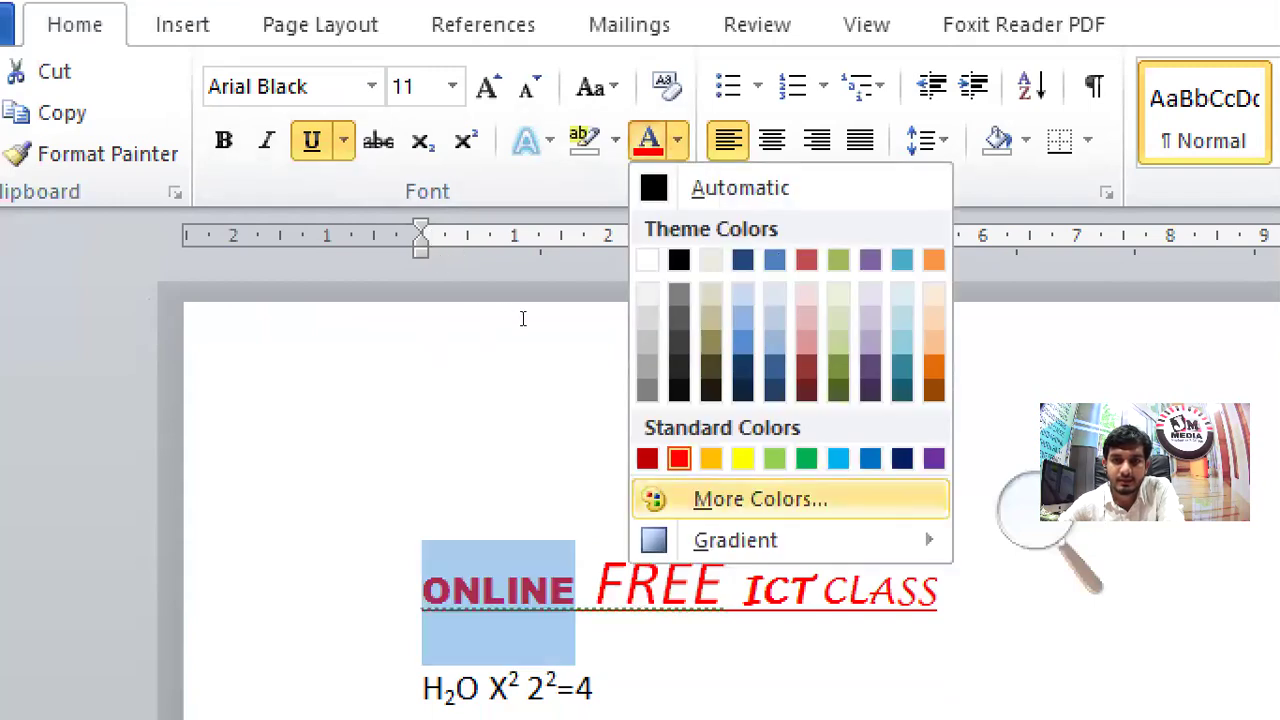
Step: Return ICT CLASS to automatic black text
key("Escape")
key("End")
key("ctrl+shift+Left")
key("ctrl+shift+Left")
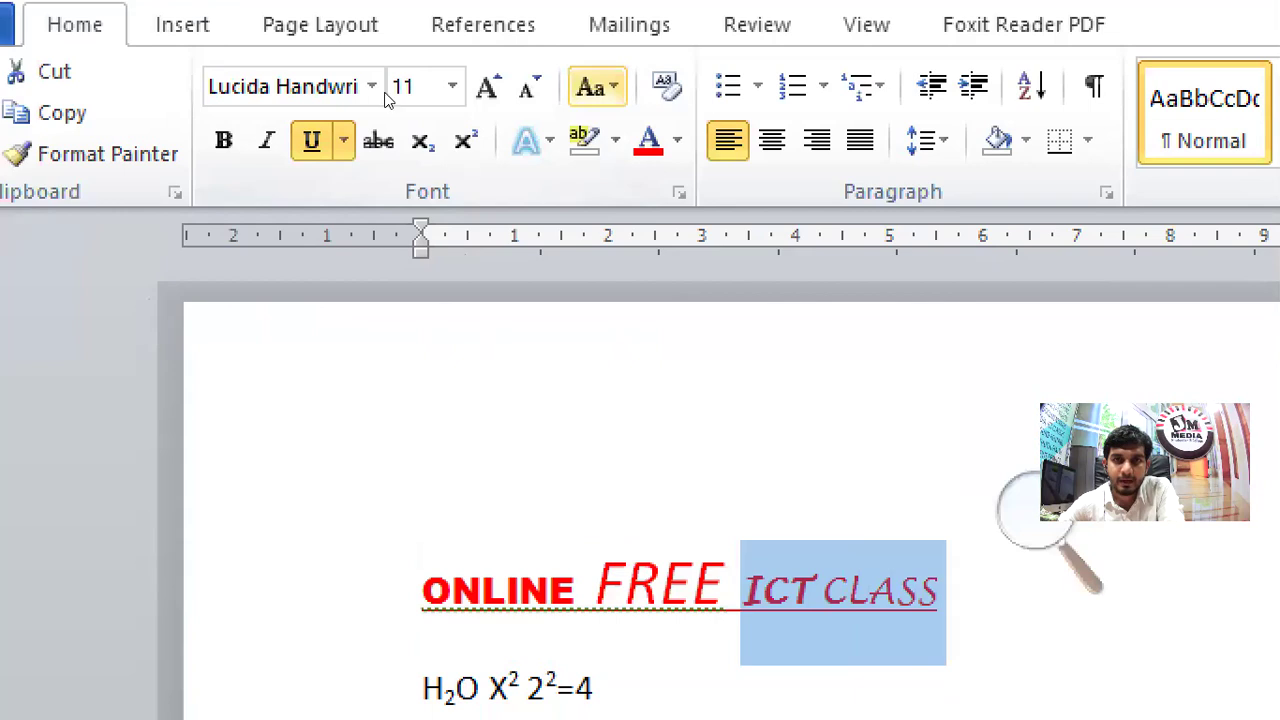
key("alt+h")
key("f")
key("c")
key("Escape")
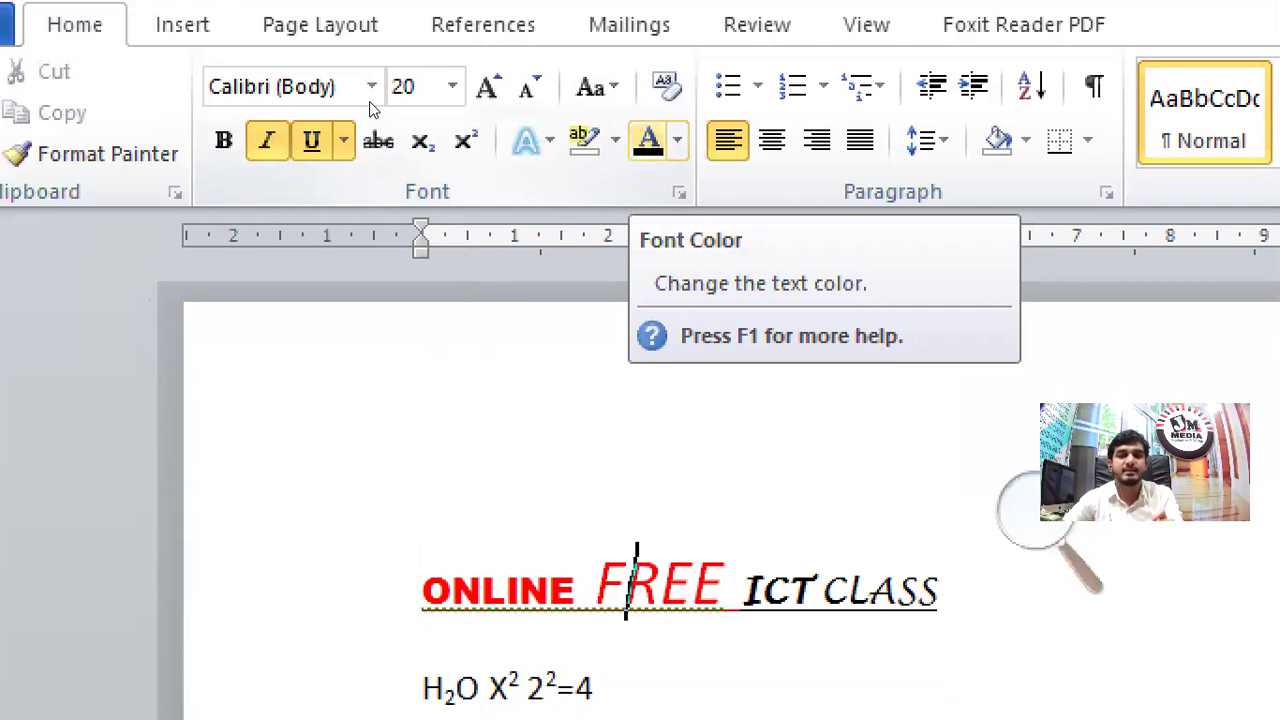
Step: Select the H2O X2 formula line at the end of the document
scroll(371, 106, "down", 1)
scroll(440, 290, "down", 2)
key("ctrl+End")
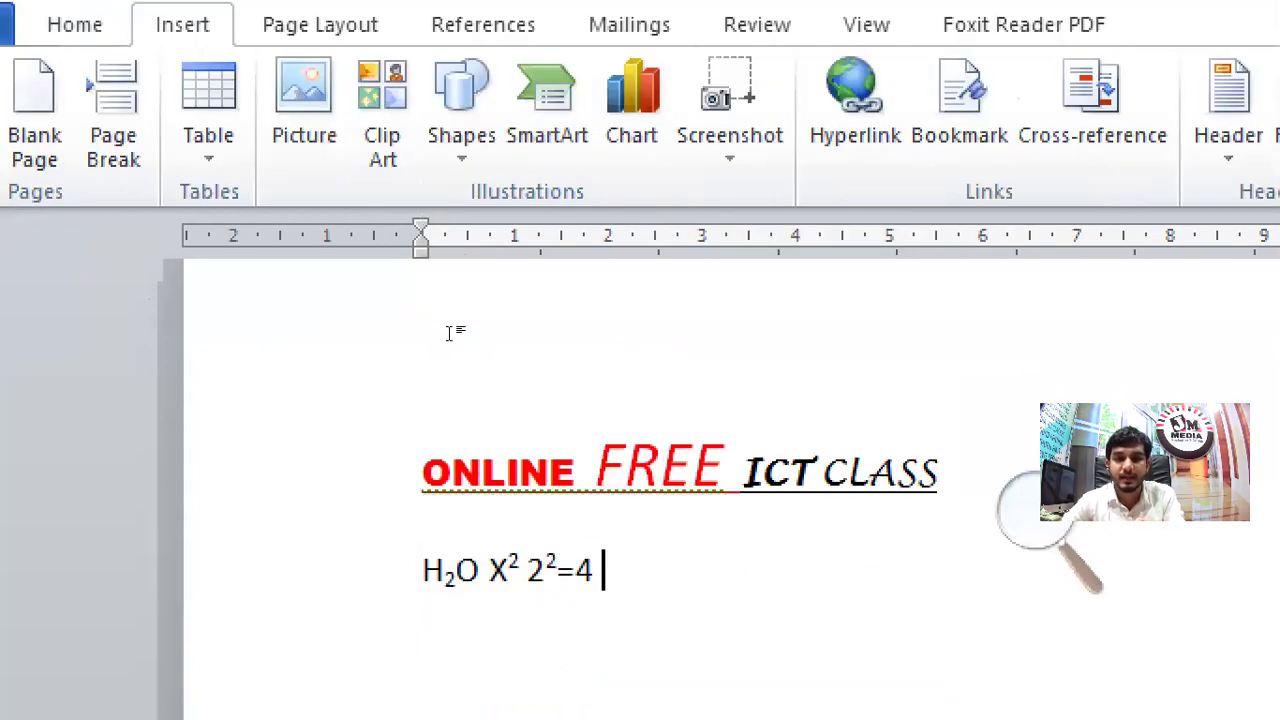
scroll(358, 257, "down", 3)
key("ctrl+a")
key("Right")
key("shift+Left")
key("shift+Left")
key("shift+Left")
key("shift+Left")
key("shift+Left")
key("shift+Left")
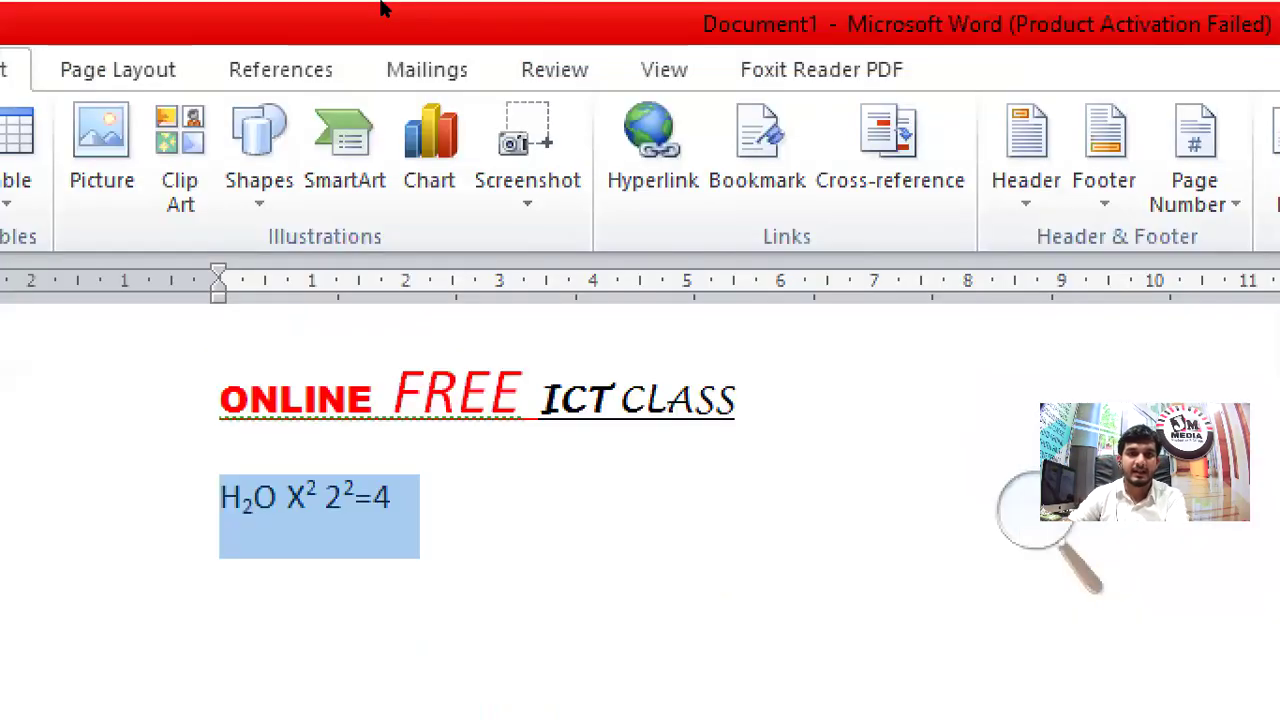
Step: Overwrite the formula line with 'Grade 10' and 'Grade 11', fixing the typos
type("gRA")
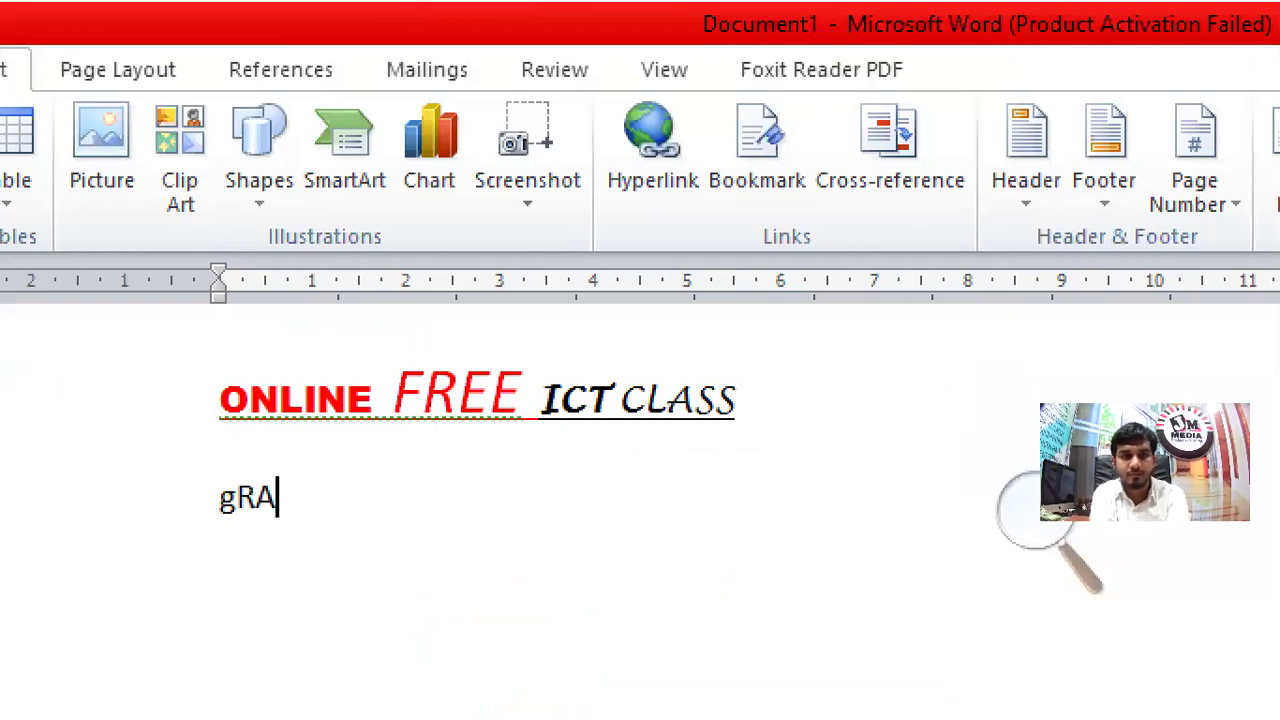
left_click(164, 69)
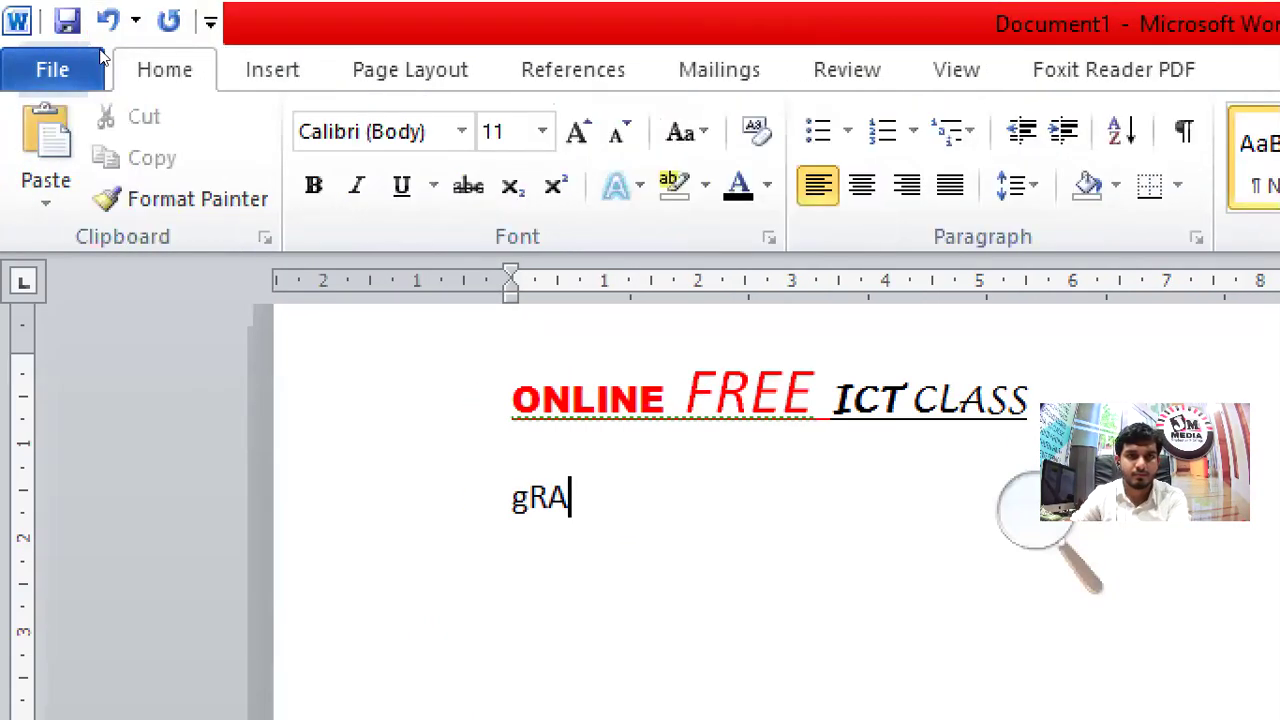
key("Left")
left_click(450, 497)
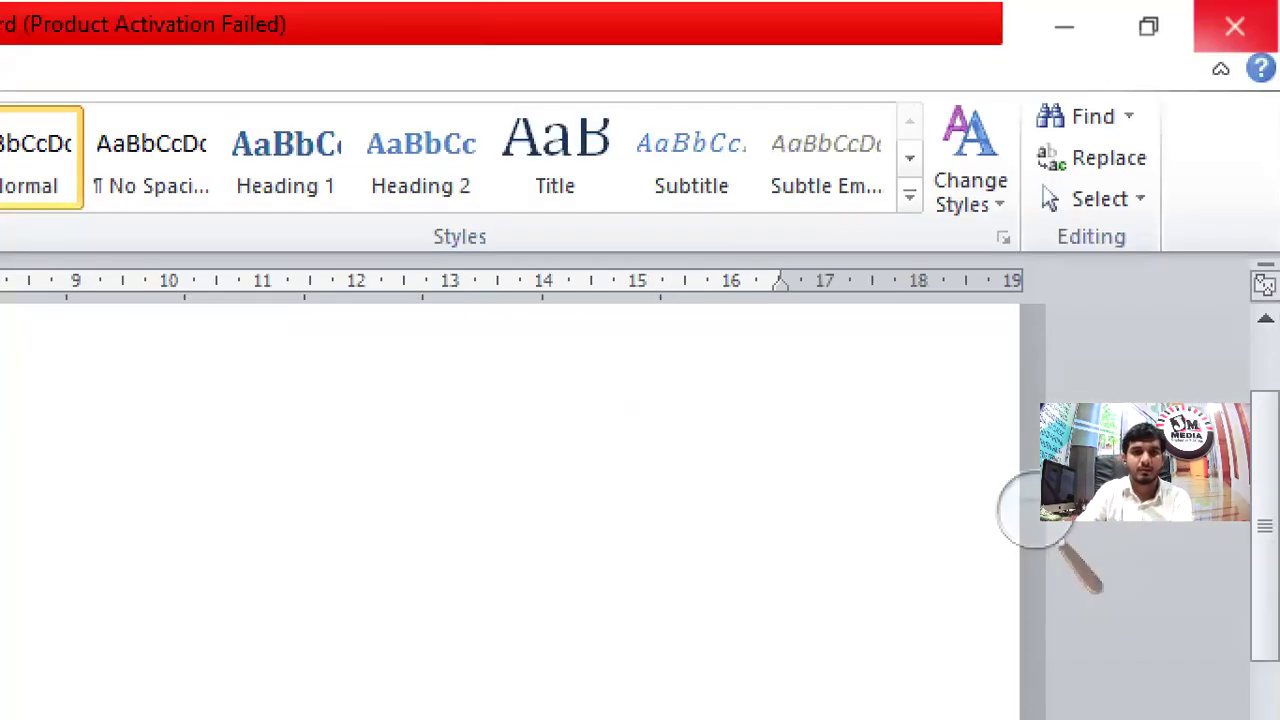
type("gR")
key("BackSpace")
key("BackSpace")
type("Gradwe")
key("BackSpace")
key("BackSpace")
type("e")
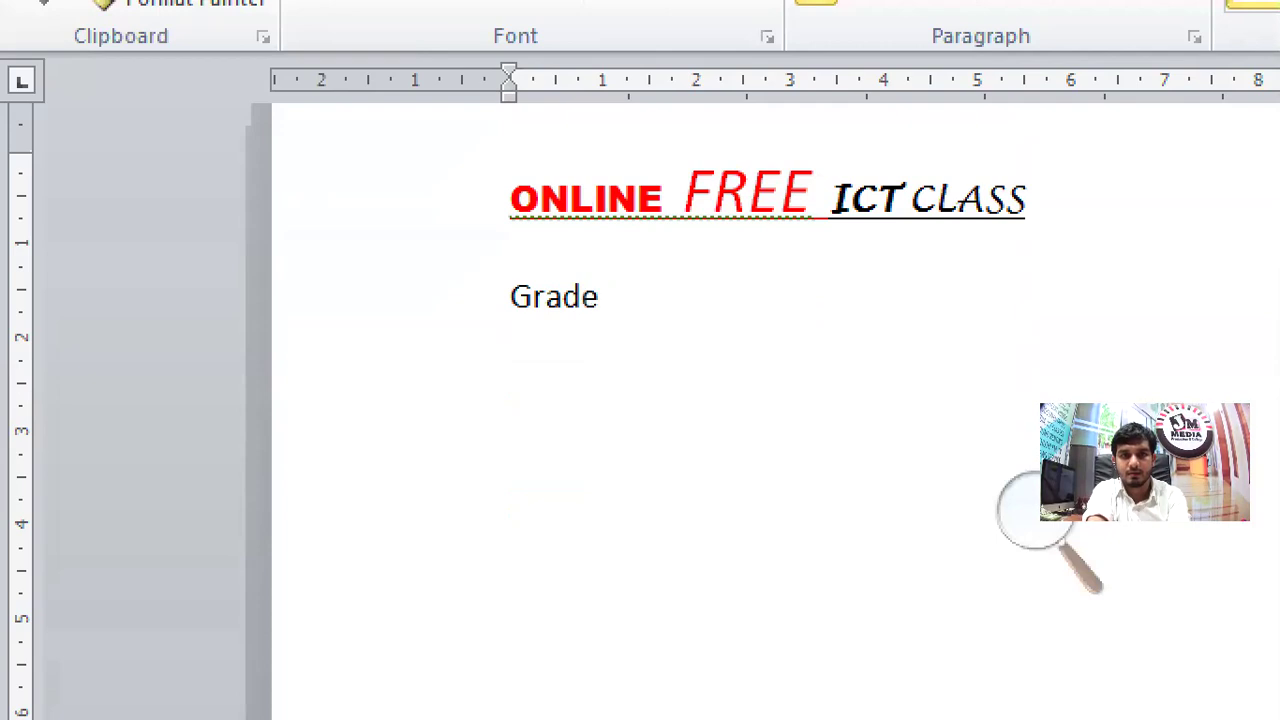
type(" 10 ")
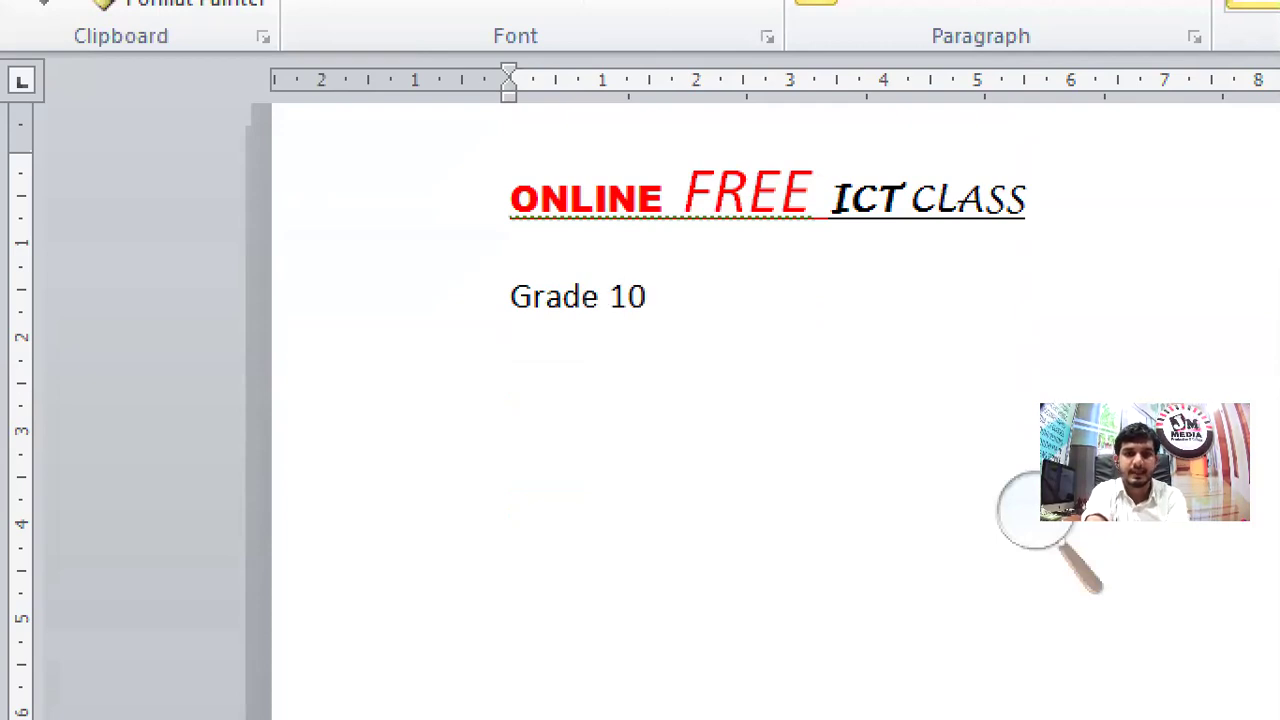
type("Gr")
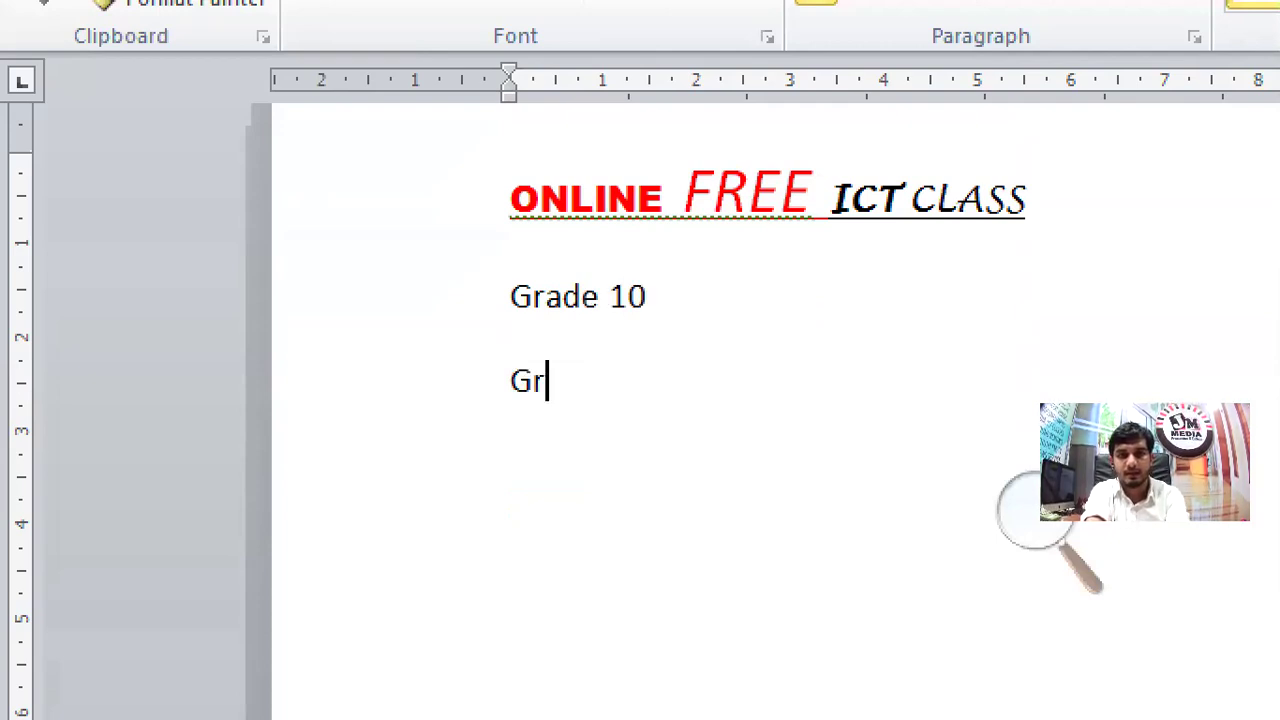
type("ade ")
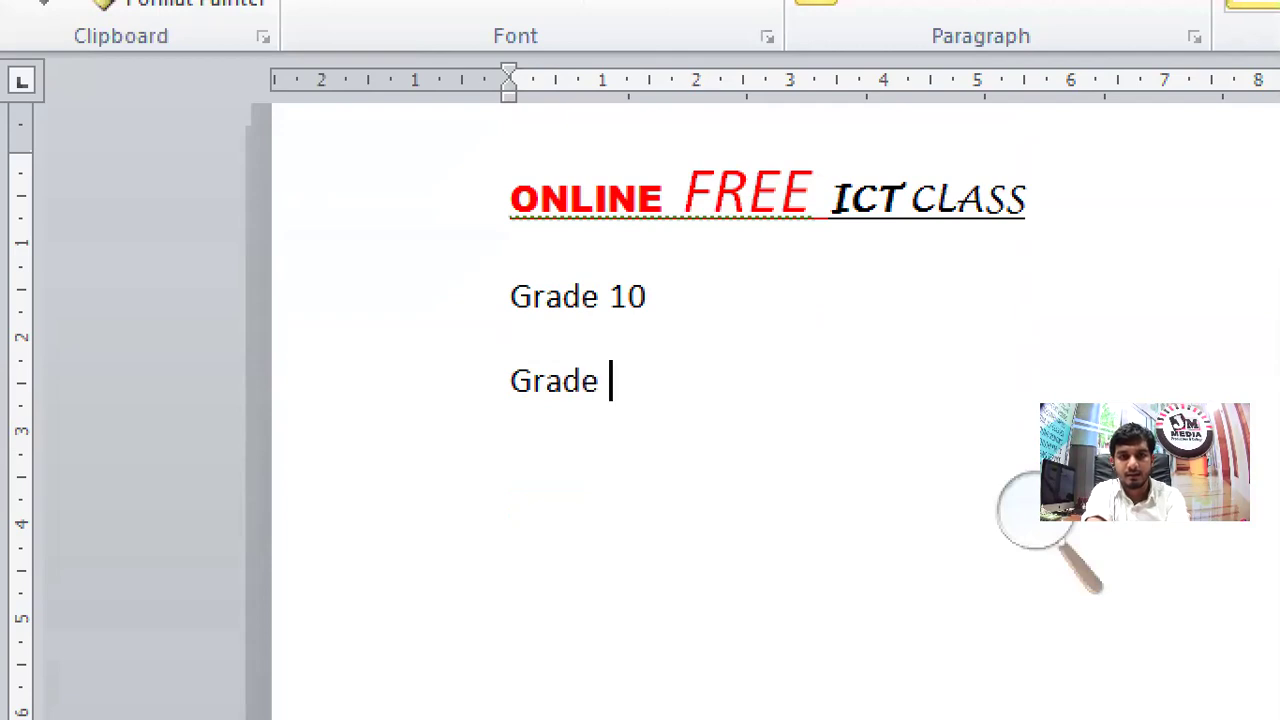
type("11")
Step: Insert a new line reading 'Grade 6, 7' above Grade 10
key("Left")
key("Left")
key("Left")
key("Up")
key("Up")
key("Left")
key("Left")
key("Left")
key("Down")
key("Return")
key("Up")
type("Grda")
key("BackSpace")
key("BackSpace")
type("ade ")
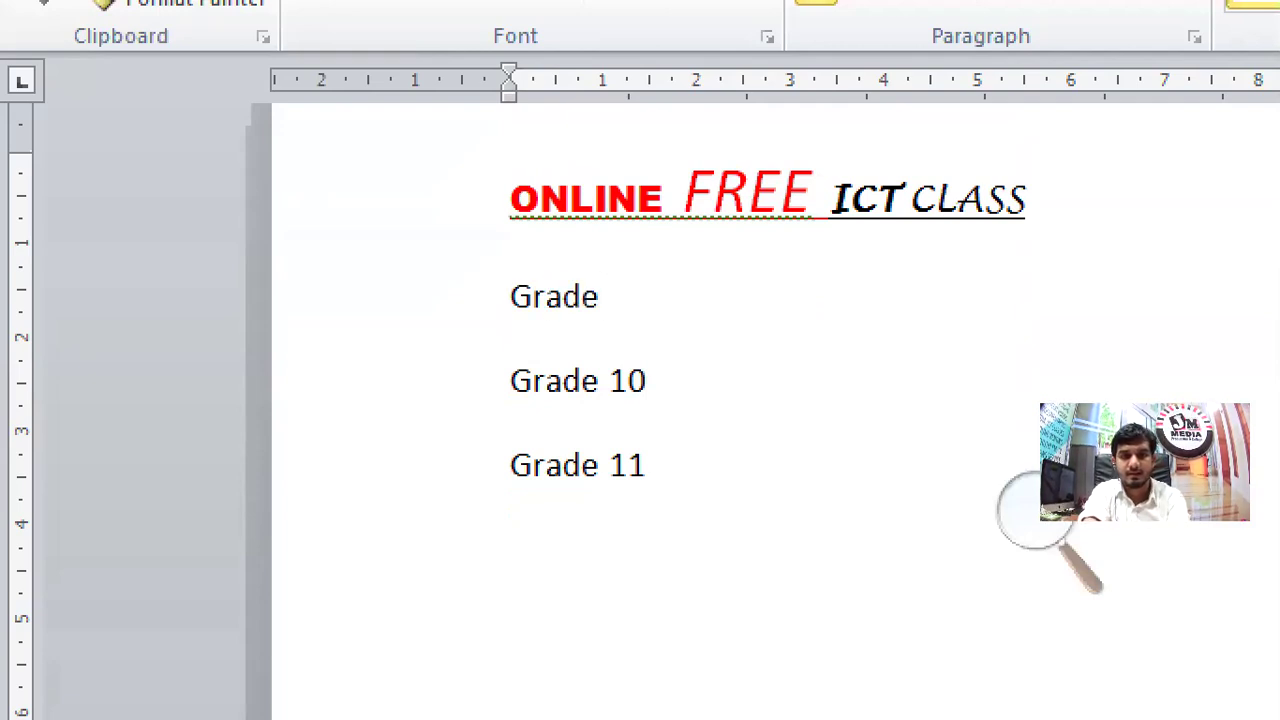
type("6,")
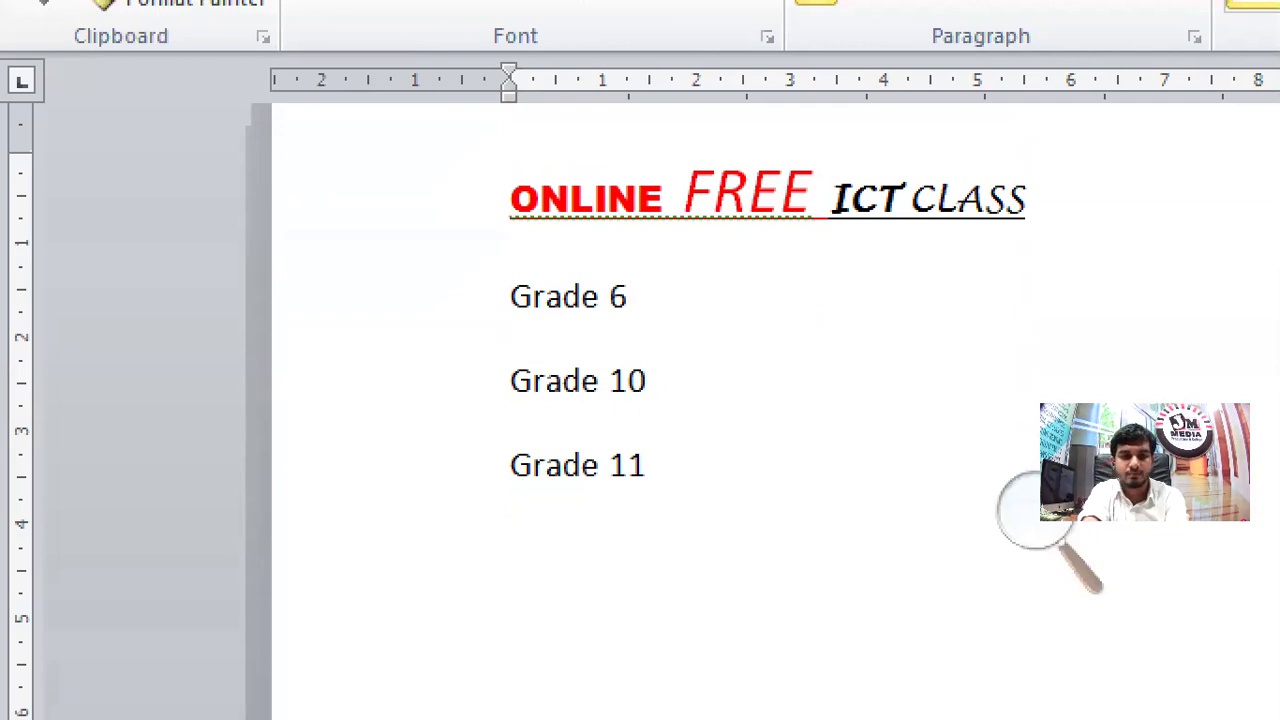
type(" 7")
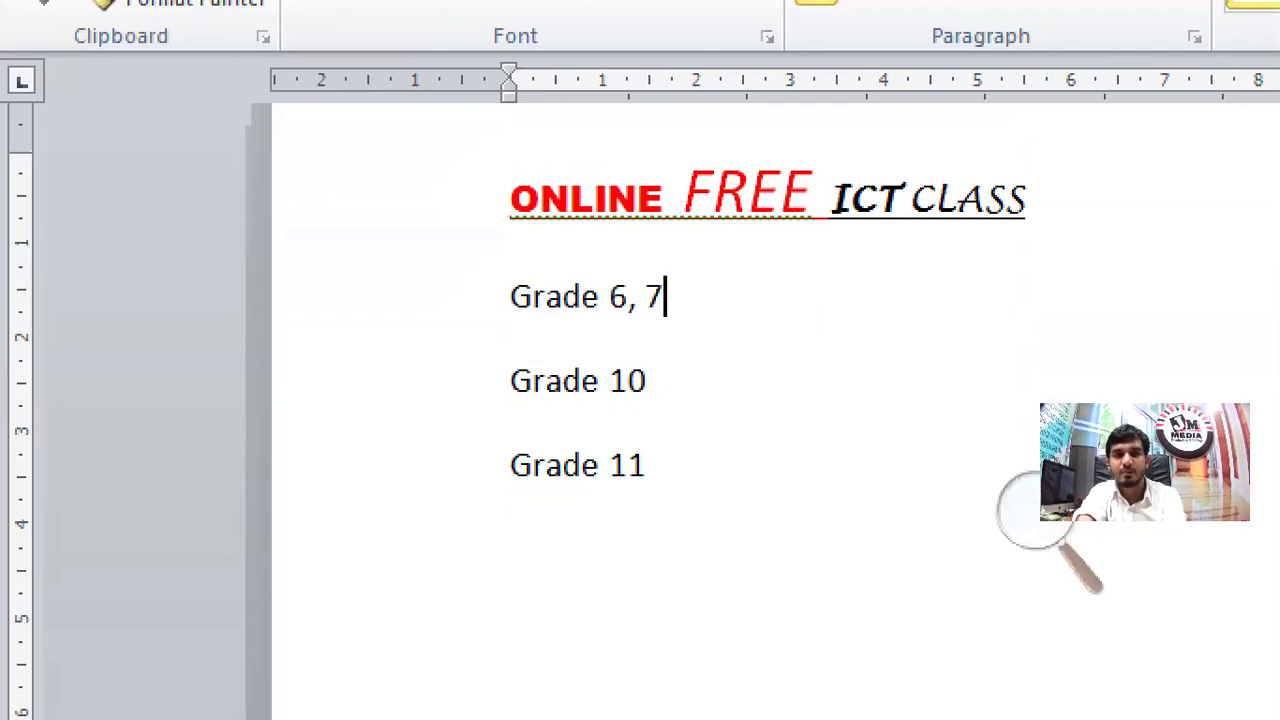
Step: Add a 'Grade 8' line below Grade 6, 7 and set magnification back to 100%
key("Return")
type("Grae ")
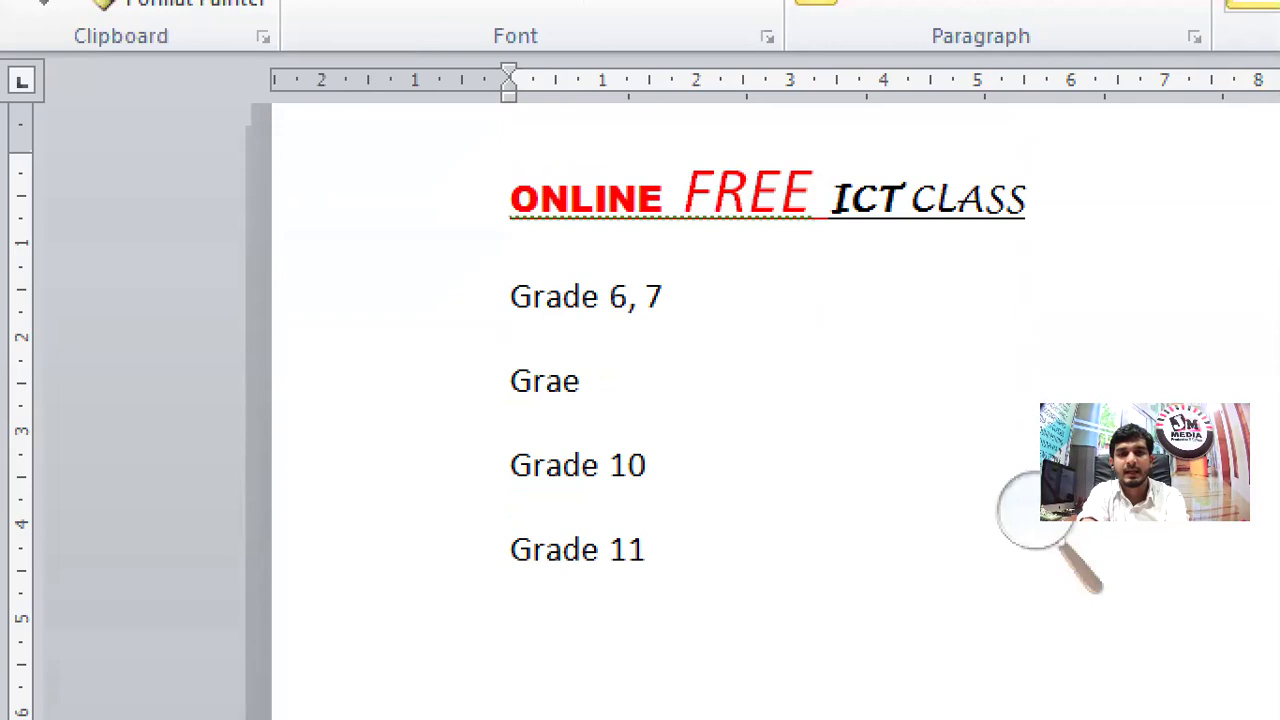
type("8")
key("Left")
key("Left")
key("Left")
type("d")
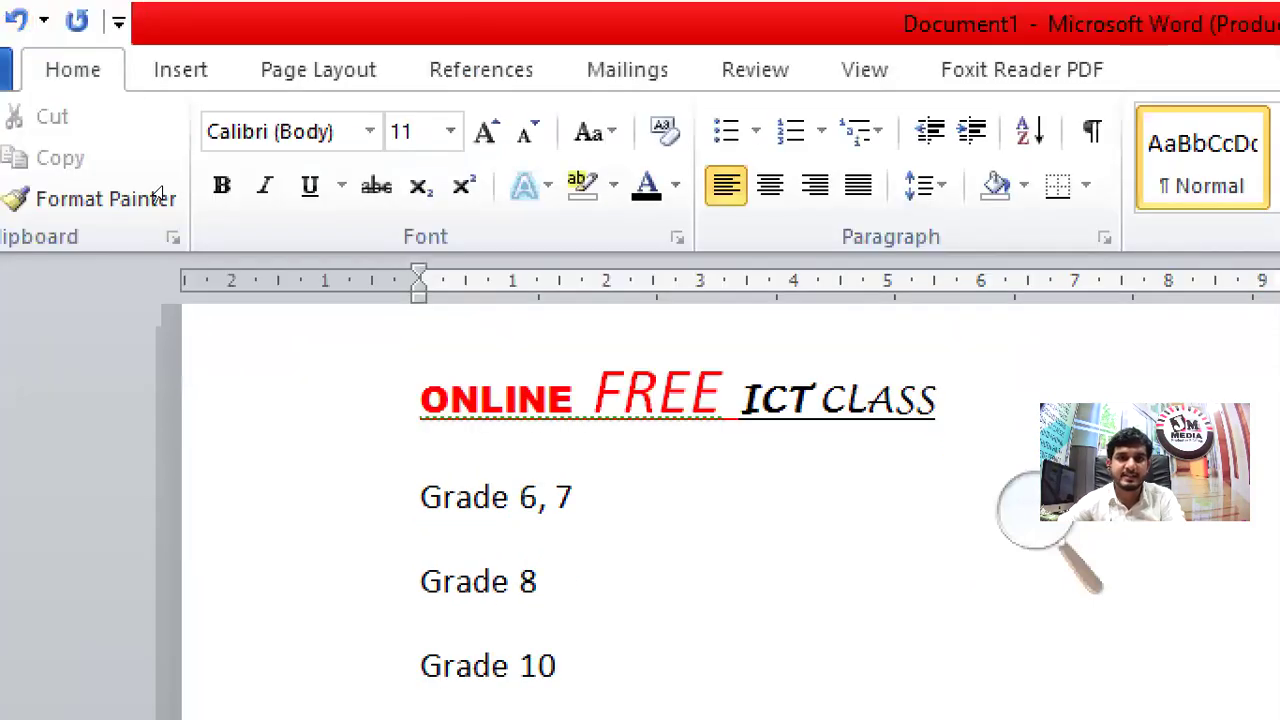
left_click(1050, 515)
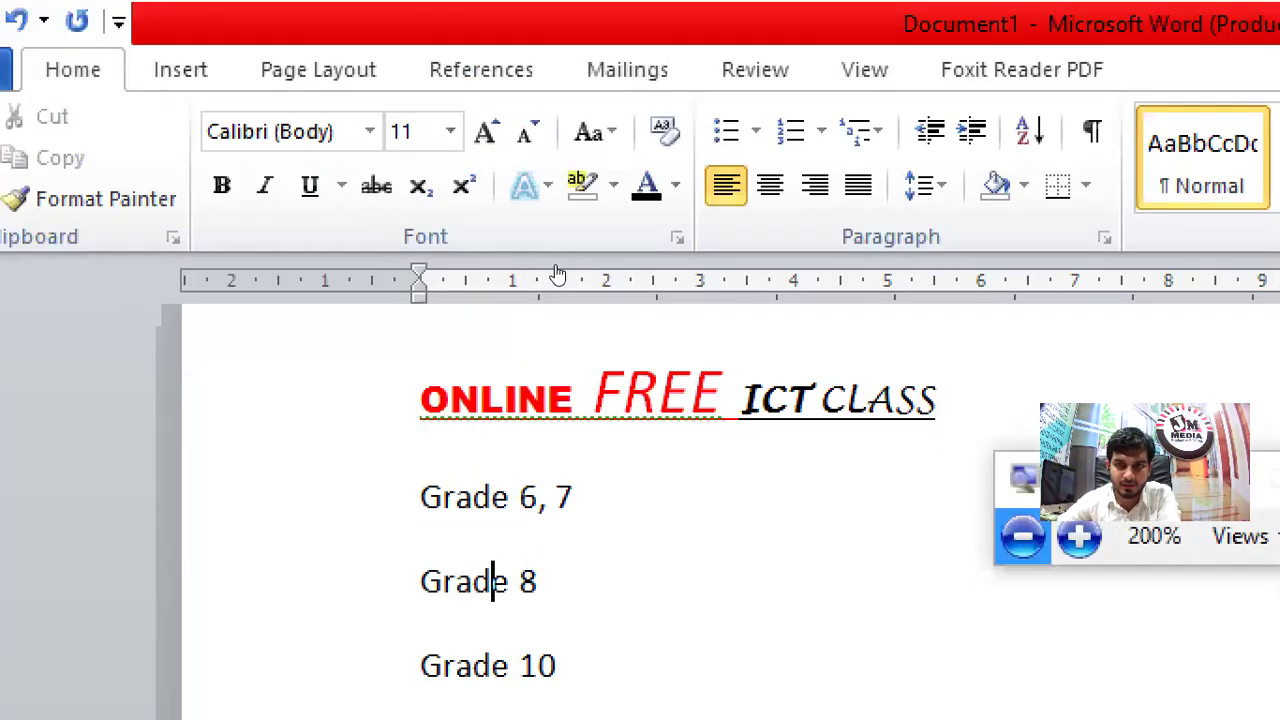
left_click(1020, 534)
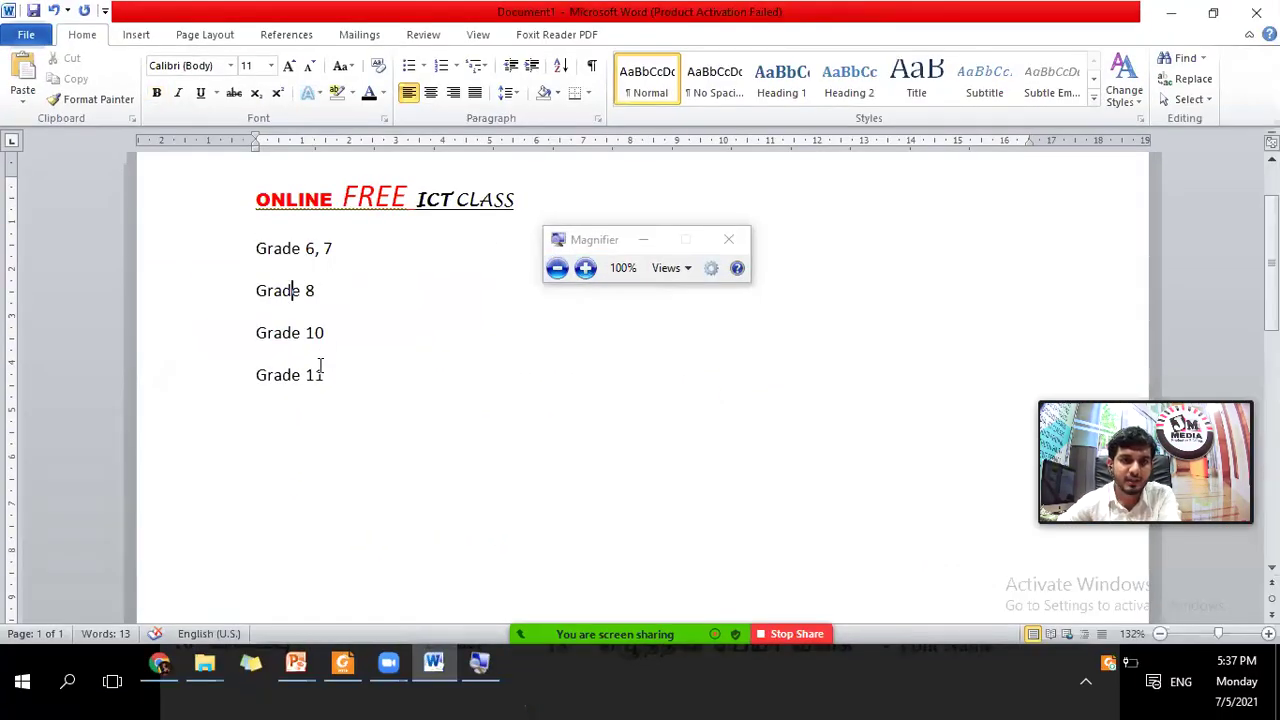
Step: Select the Grade 6, 7 through Grade 11 lines and apply default round bullets
left_click_drag(326, 375, 256, 245)
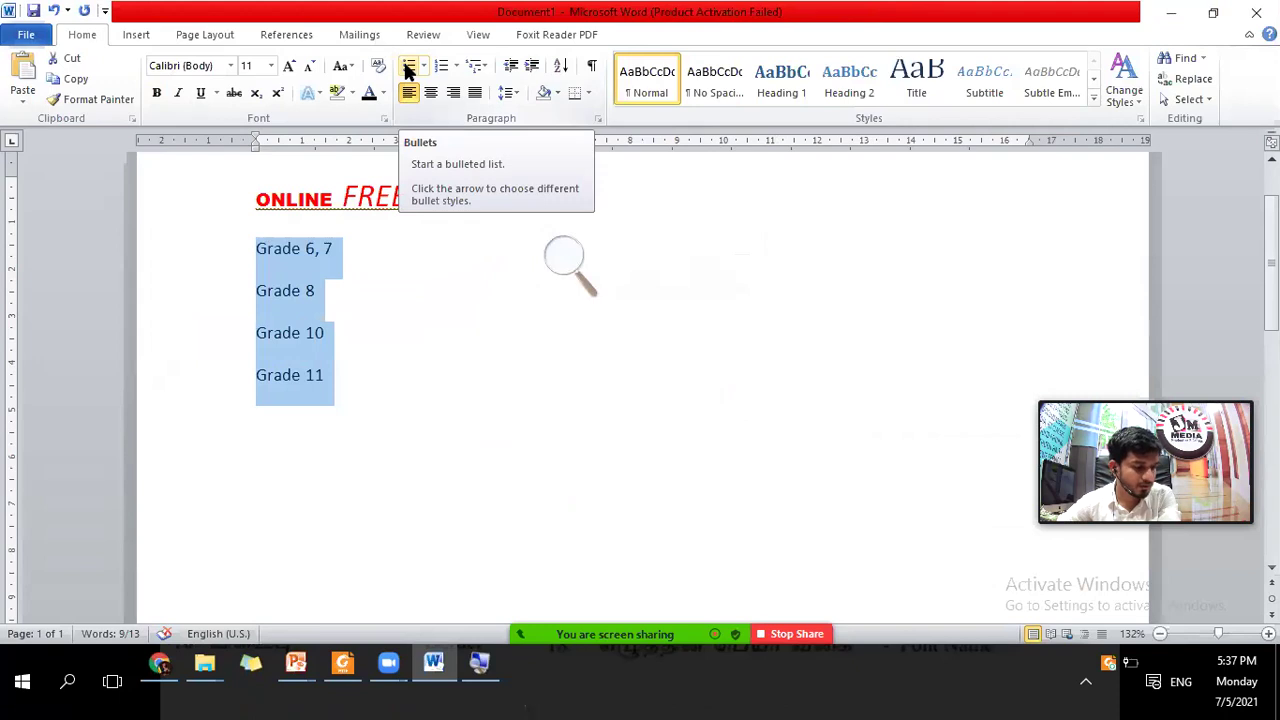
left_click(563, 258)
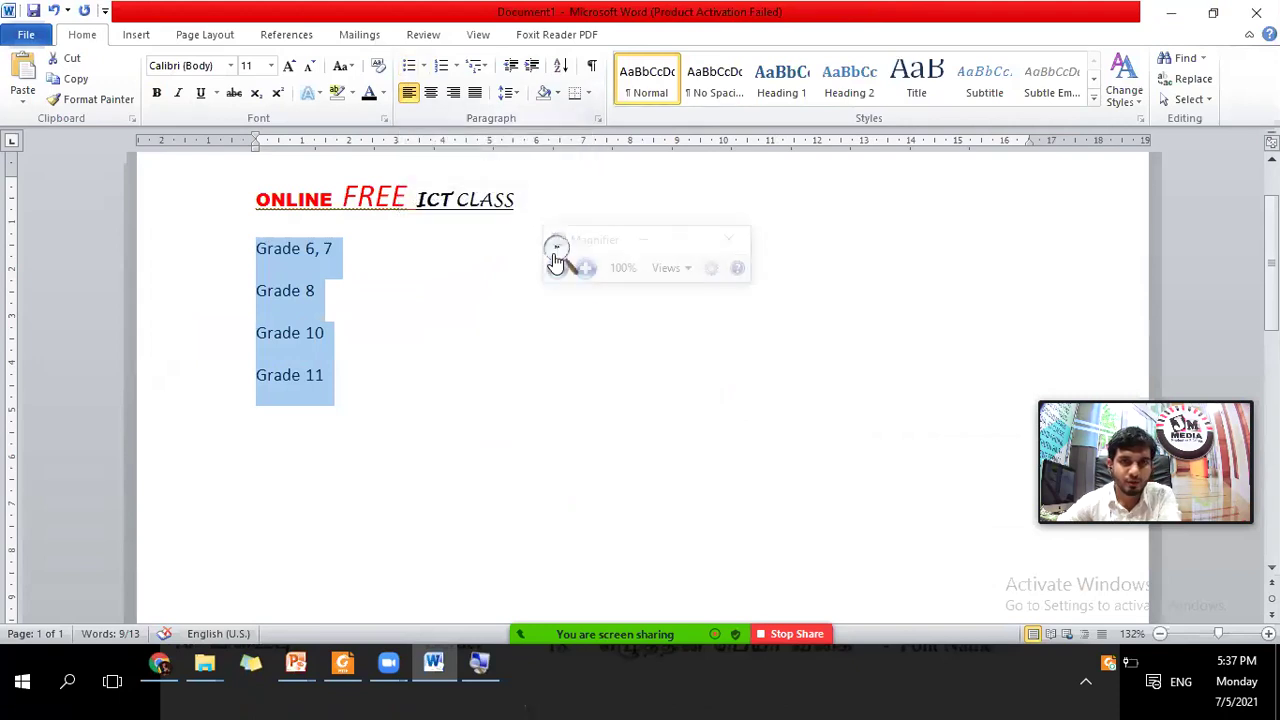
left_click(585, 268)
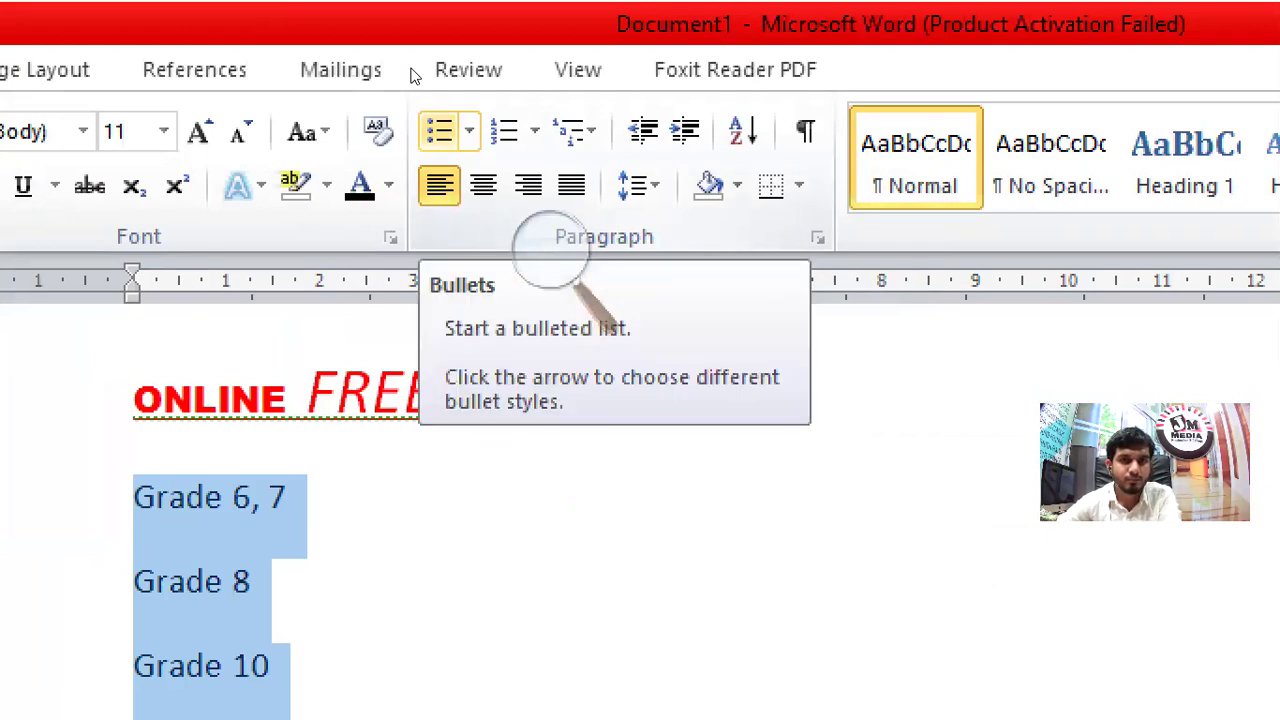
left_click(440, 131)
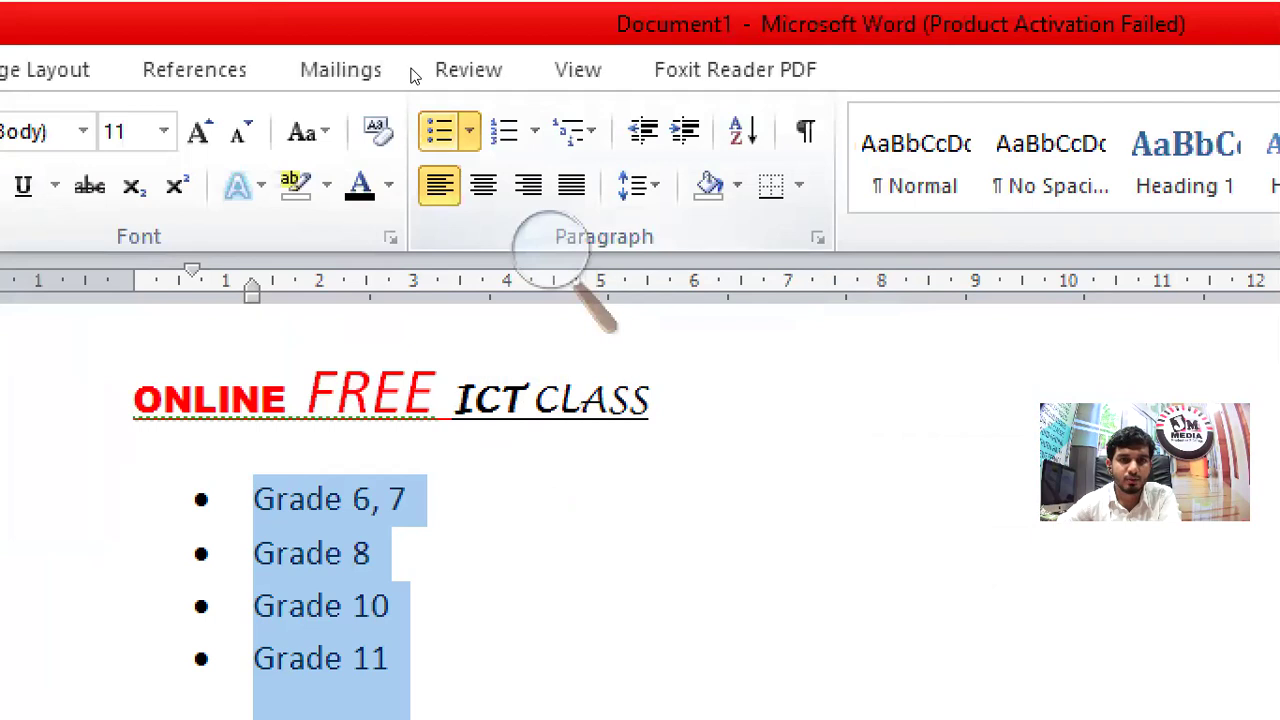
scroll(410, 75, "down", 1)
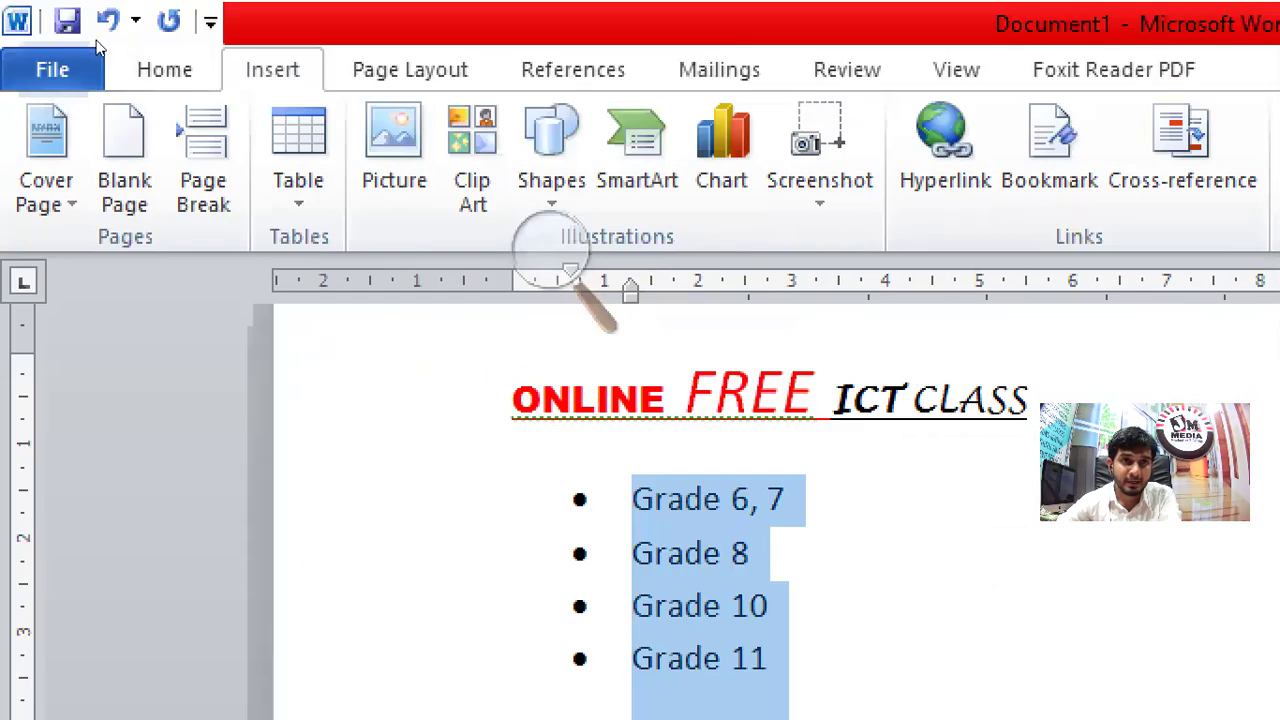
Step: Preview bullet styles in the Bullet Library and apply the four-diamond bullet
left_click(165, 69)
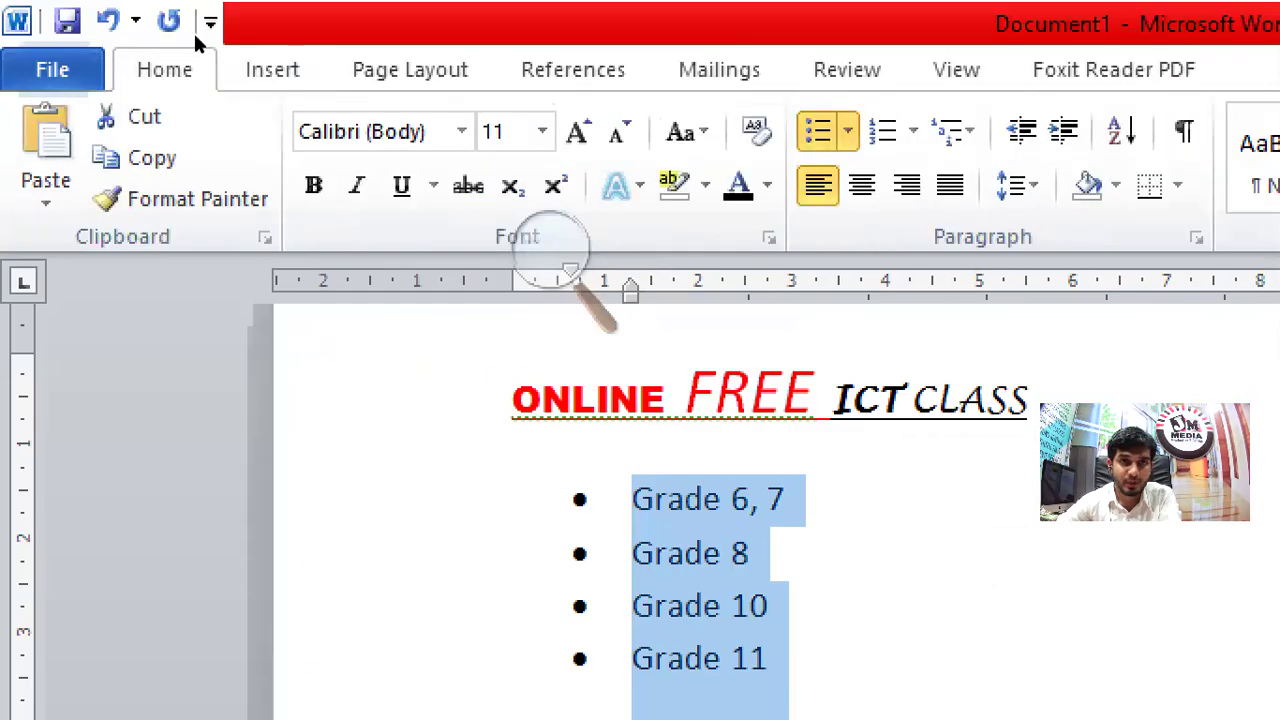
key("alt+h")
key("u")
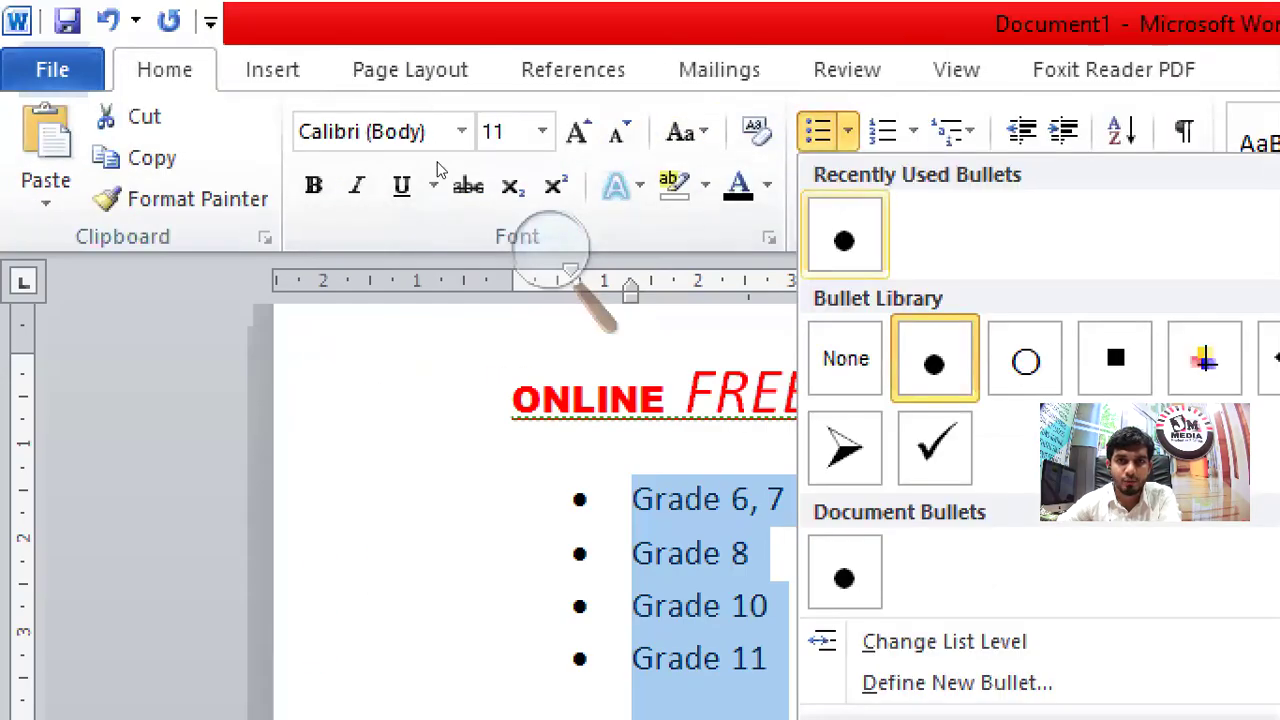
key("Right")
key("Right")
key("Right")
key("Right")
key("Left")
key("Down")
key("Left")
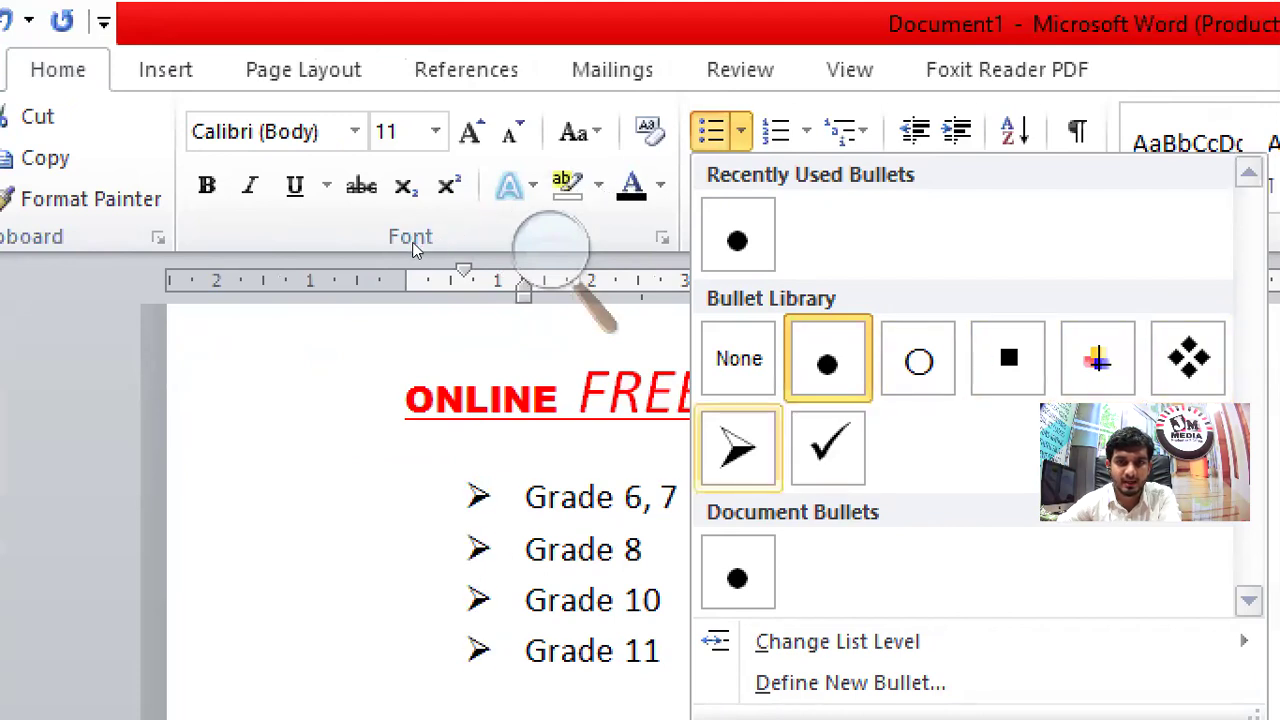
key("Down")
key("Down")
key("Down")
key("Down")
key("Down")
key("Right")
key("Right")
key("Right")
key("Right")
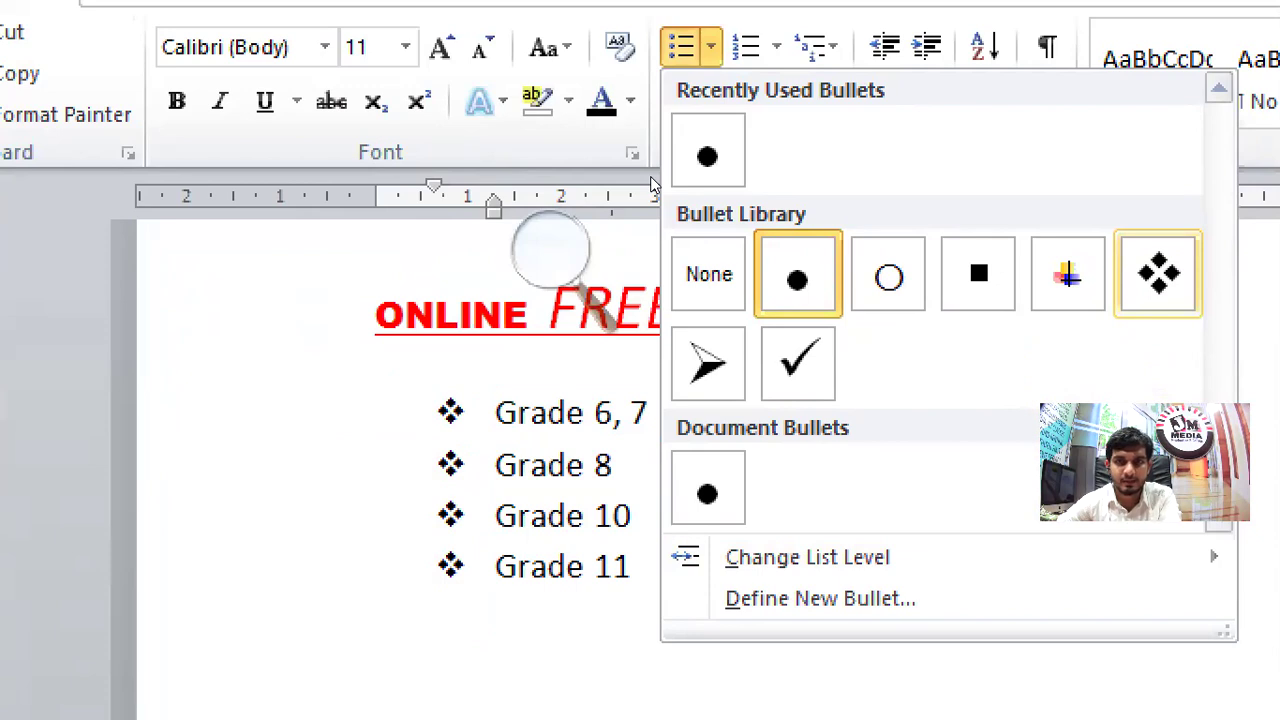
key("Return")
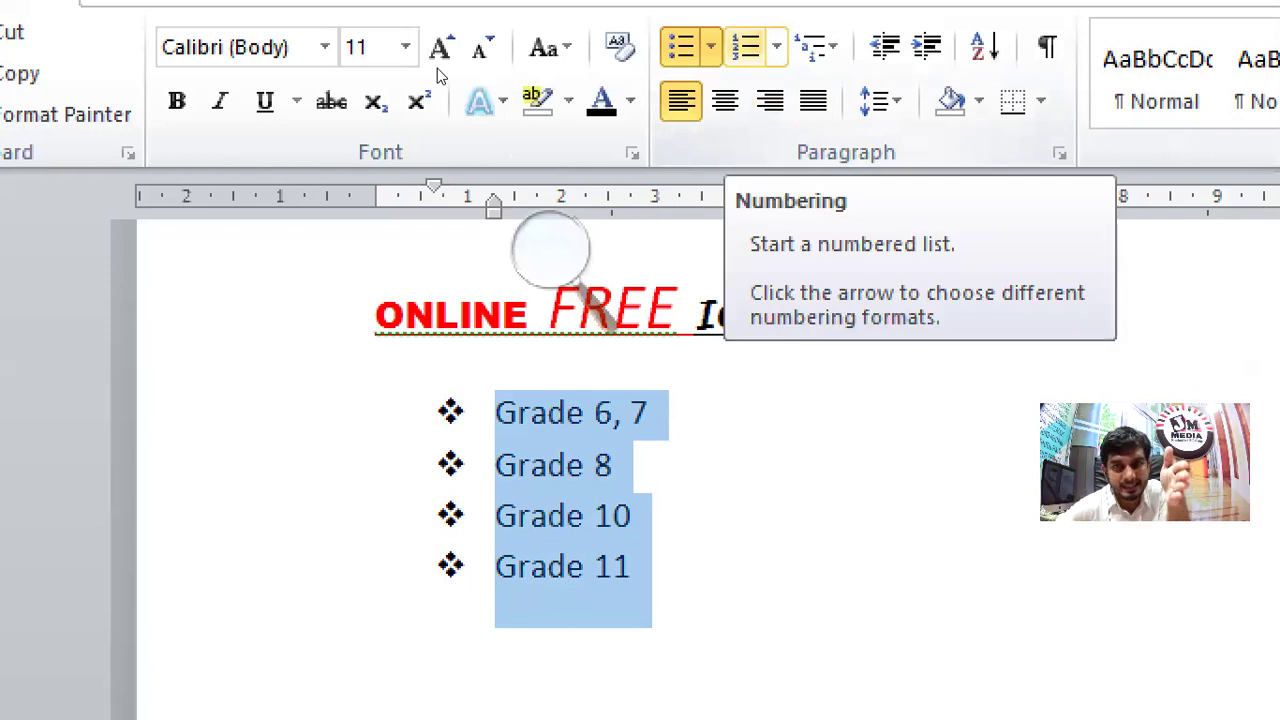
Step: Apply numbering, preview letter and a) b) c) formats, then keep 1. 2. 3. numbering
left_click(745, 47)
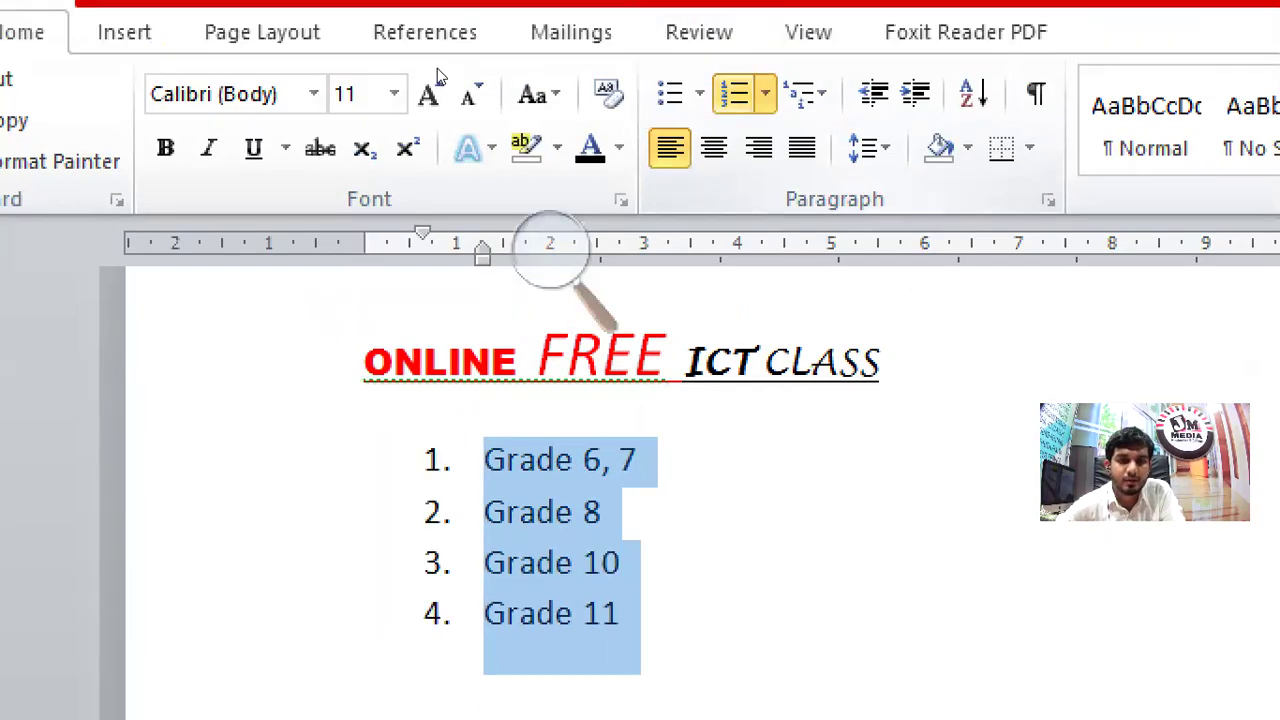
left_click(765, 93)
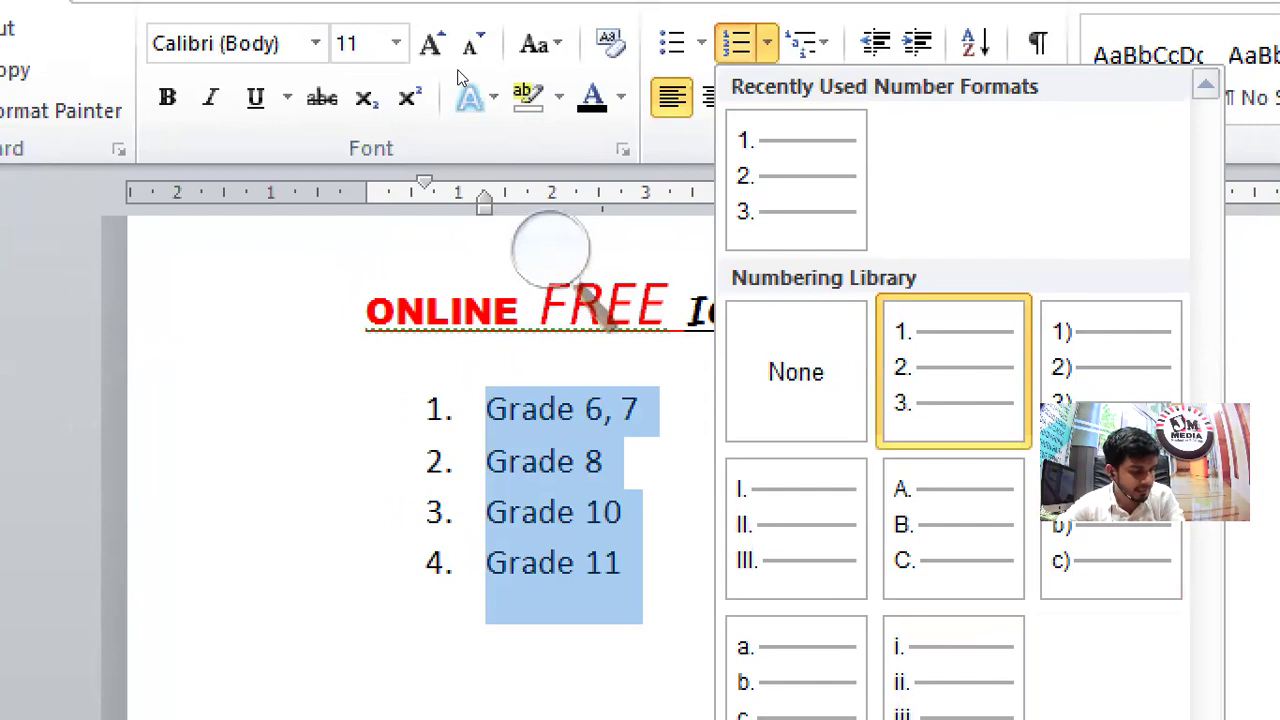
key("Down")
key("Right")
key("Left")
key("Left")
key("Up")
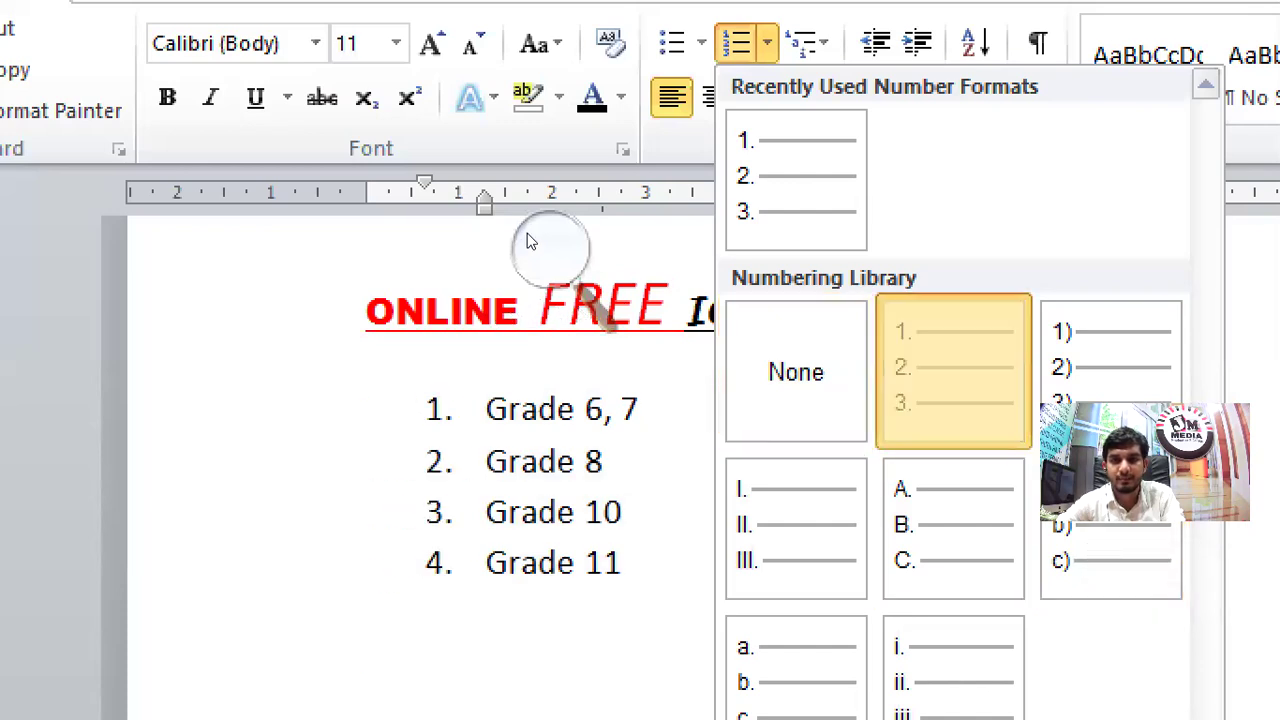
key("Return")
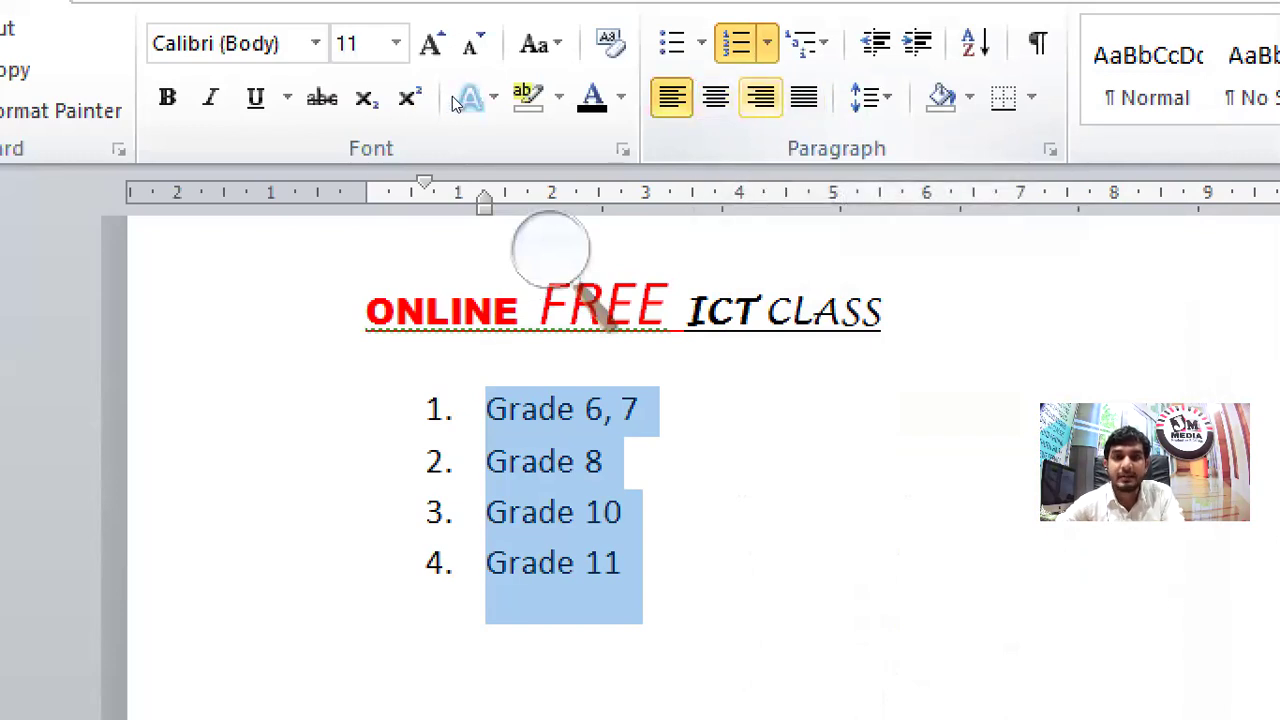
Step: Select the ONLINE FREE ICT CLASS heading with the numbered list and centre them
left_click(624, 562)
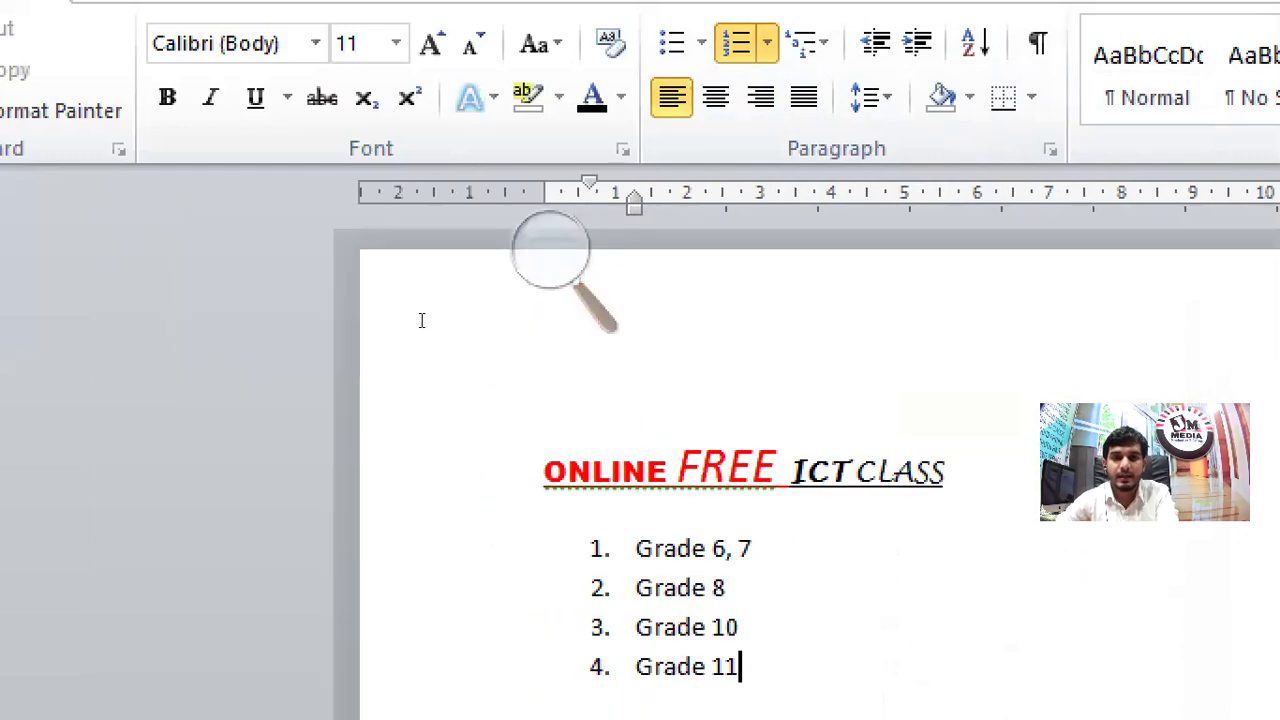
scroll(421, 320, "down", 4, "ctrl")
key("shift+Home")
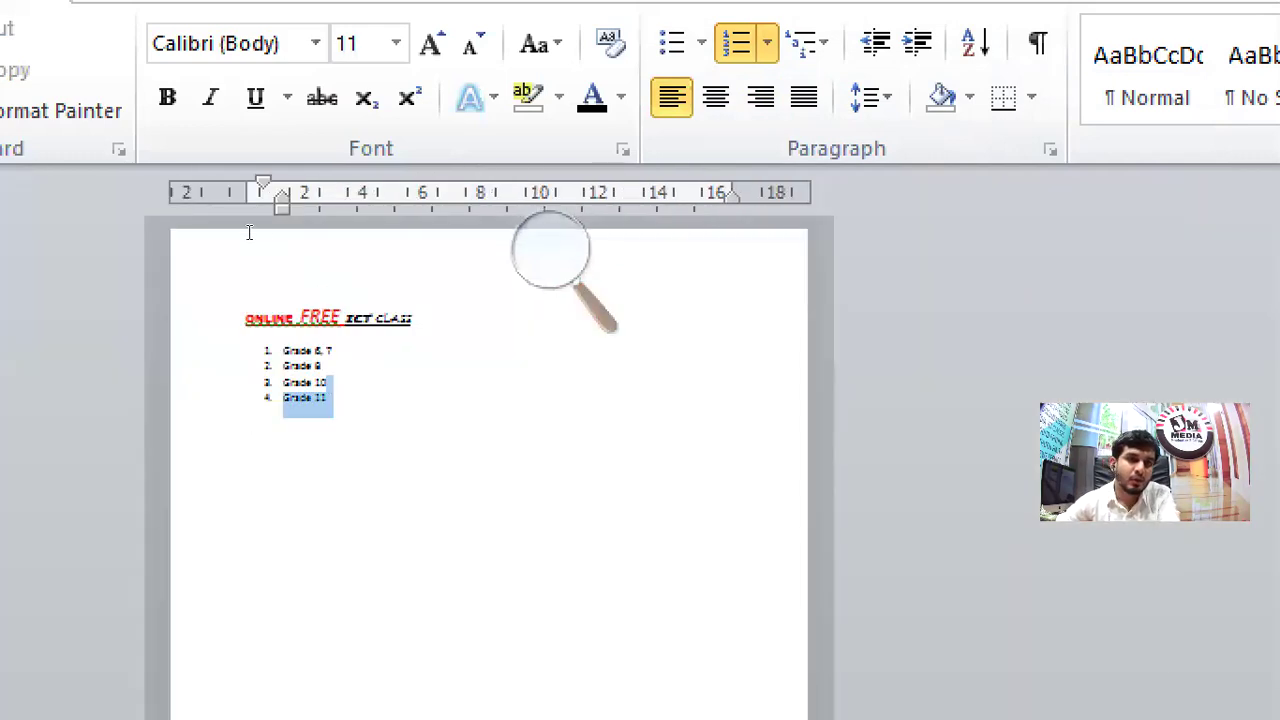
key("shift+Up")
key("shift+Up")
key("shift+Up")
key("shift+Up")
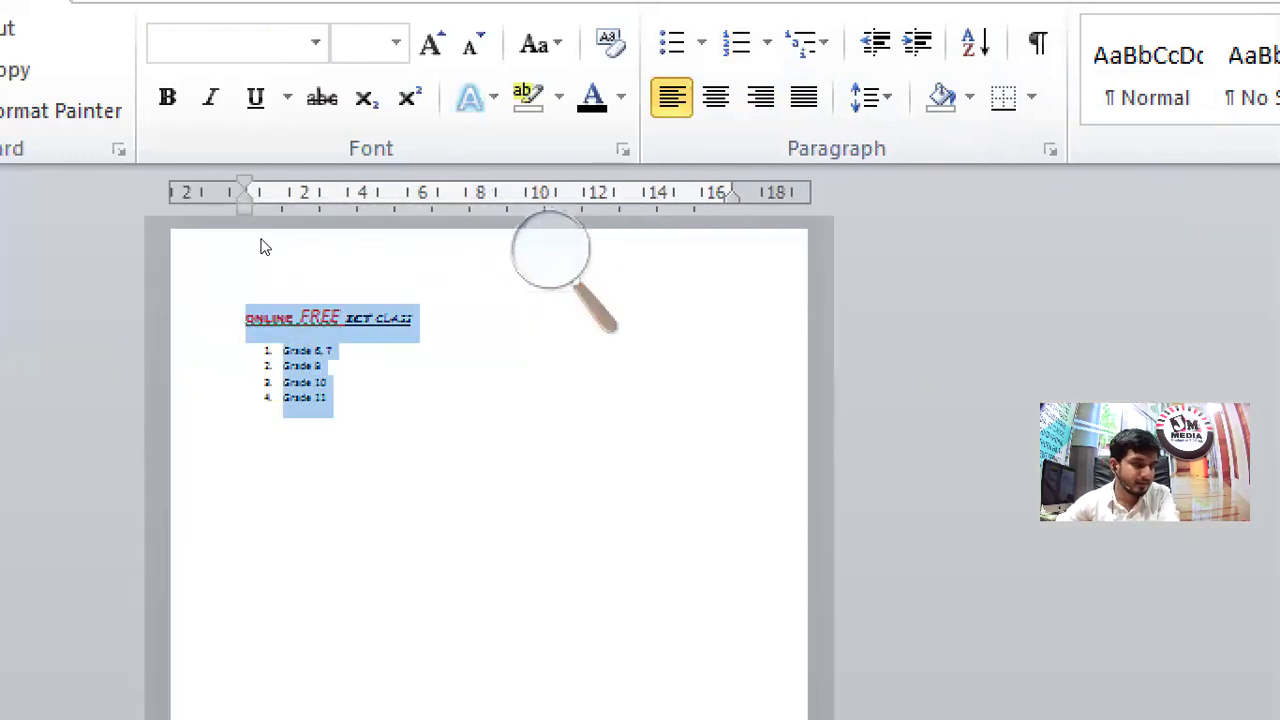
key("ctrl+End")
key("shift+Up")
key("shift+Up")
key("shift+Up")
key("shift+Up")
key("shift+Up")
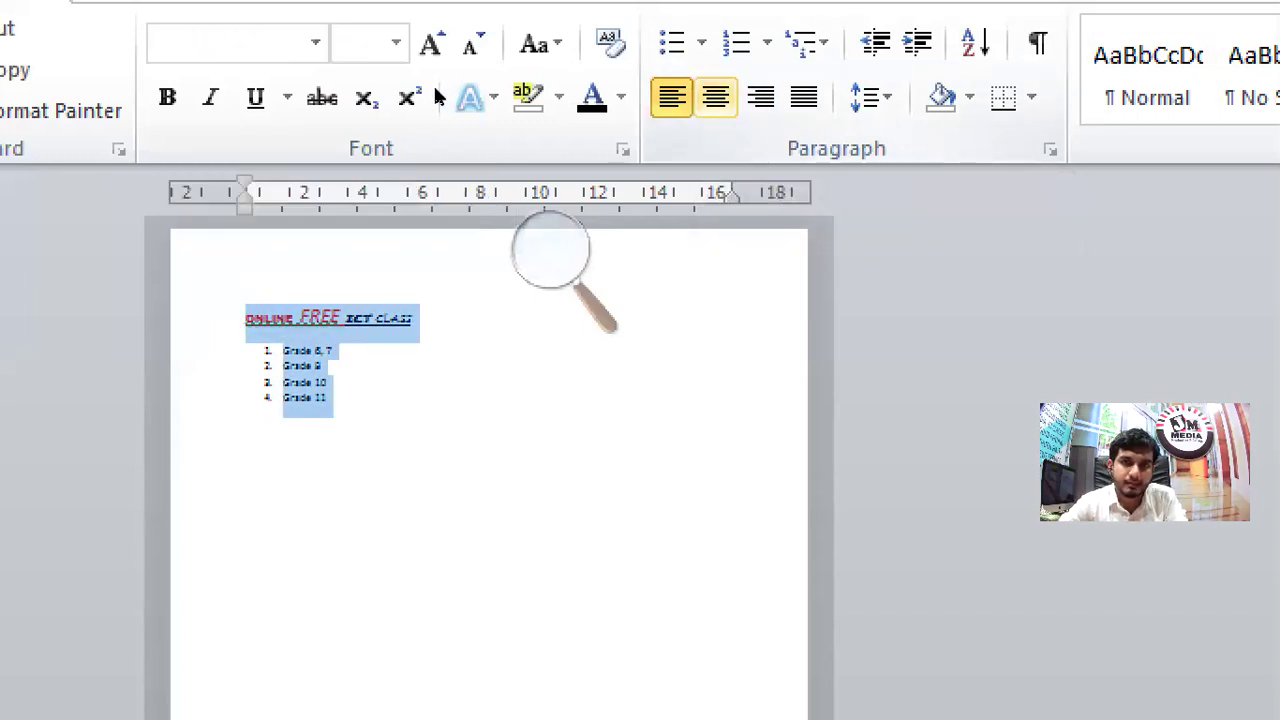
left_click(715, 97)
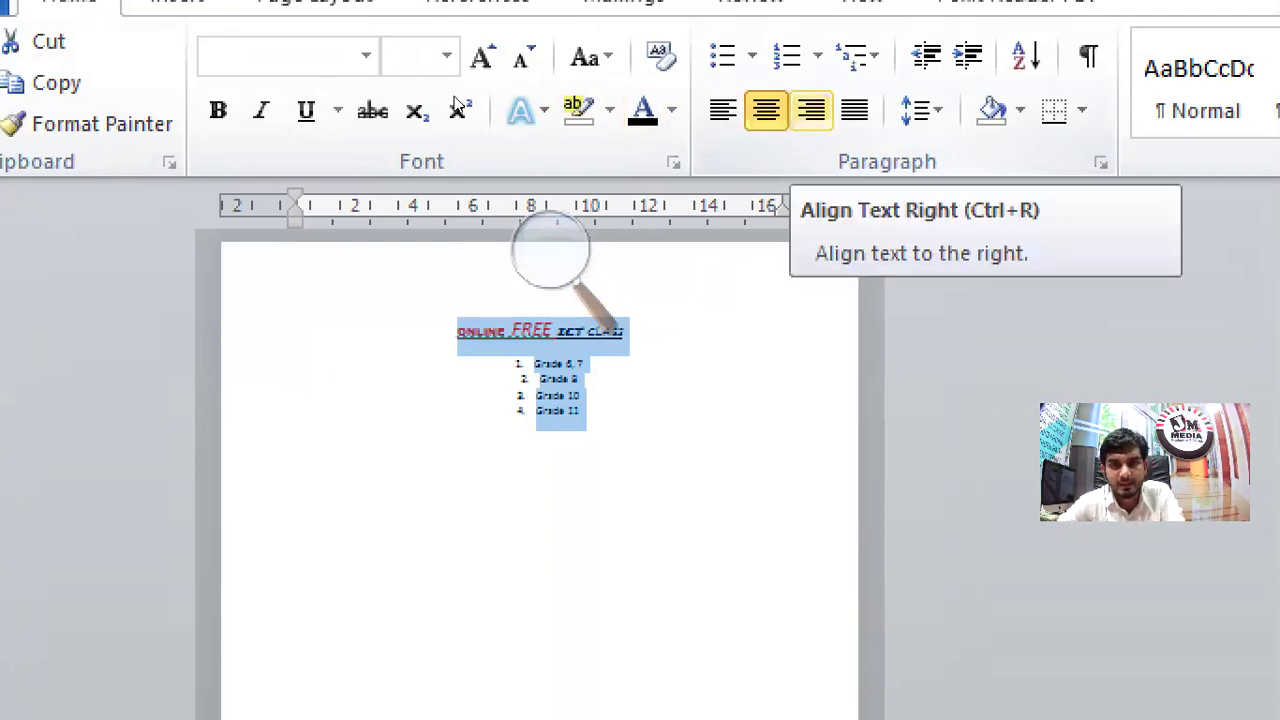
Step: Switch the heading and list between right, left and centre alignment with Ctrl+R, Ctrl+L, Ctrl+E
key("ctrl+r")
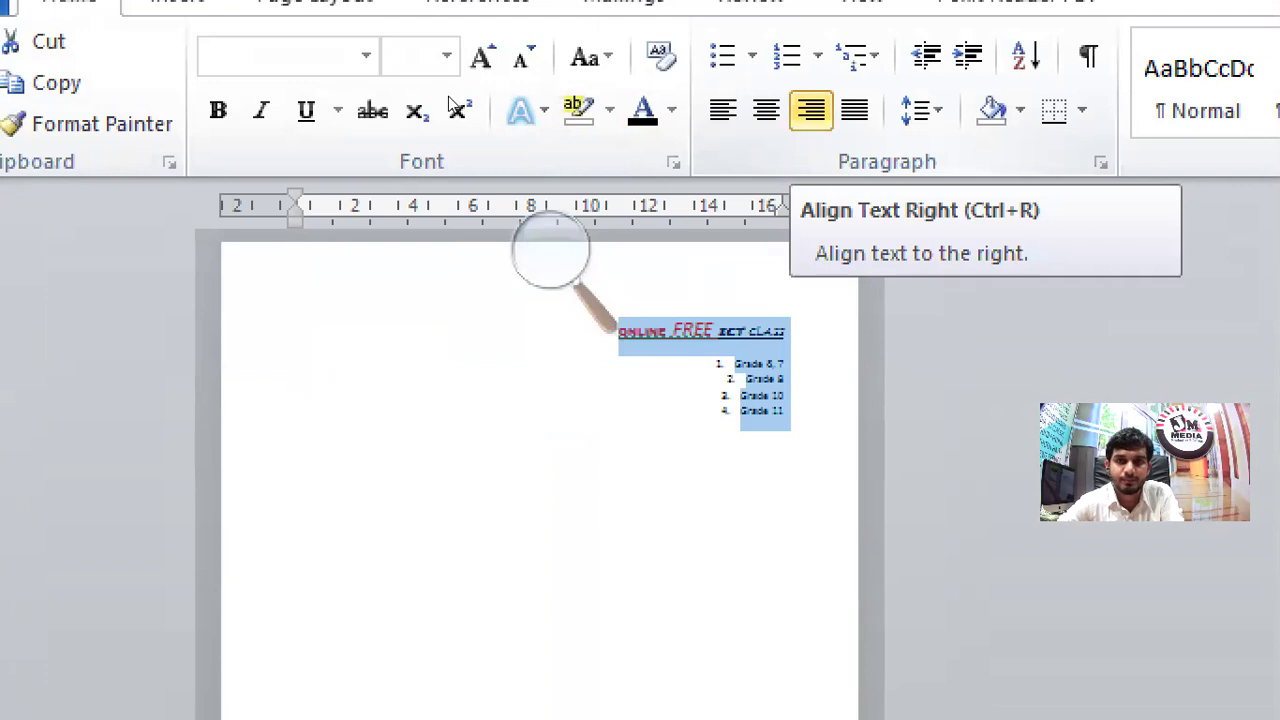
key("ctrl+l")
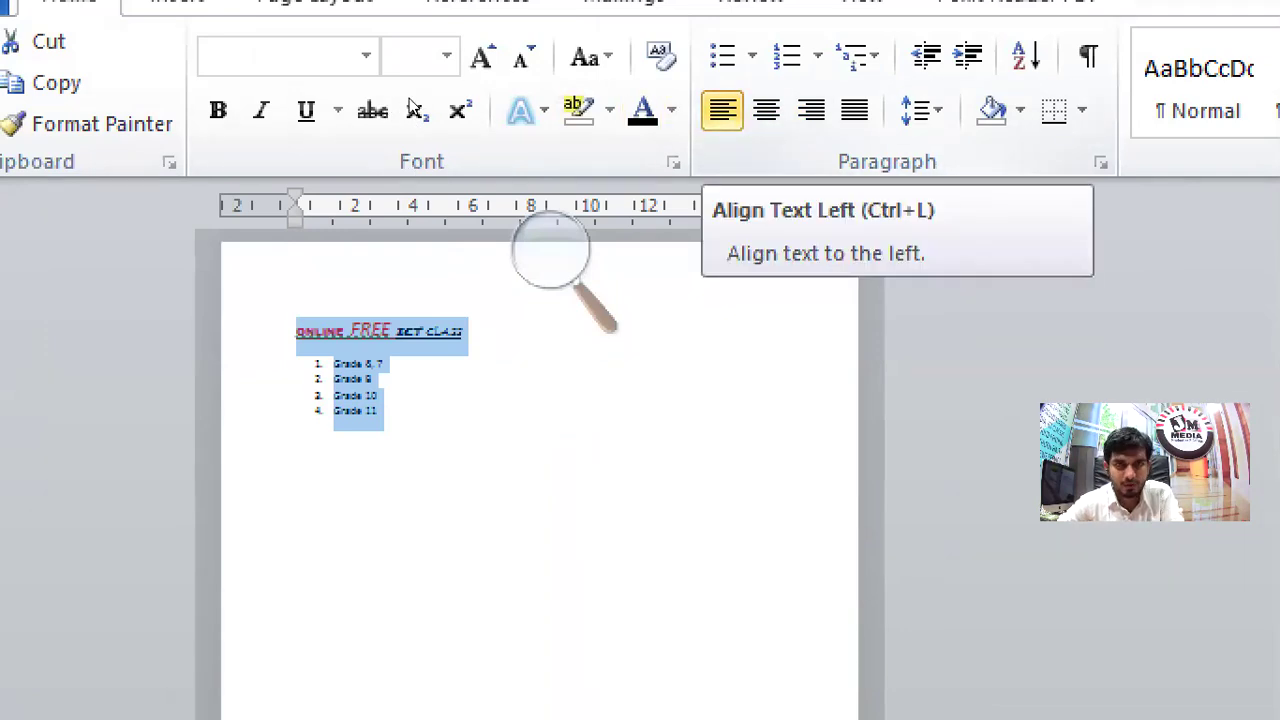
key("ctrl+e")
key("ctrl+r")
key("ctrl+e")
key("ctrl+l")
key("ctrl+e")
key("ctrl+r")
key("ctrl+e")
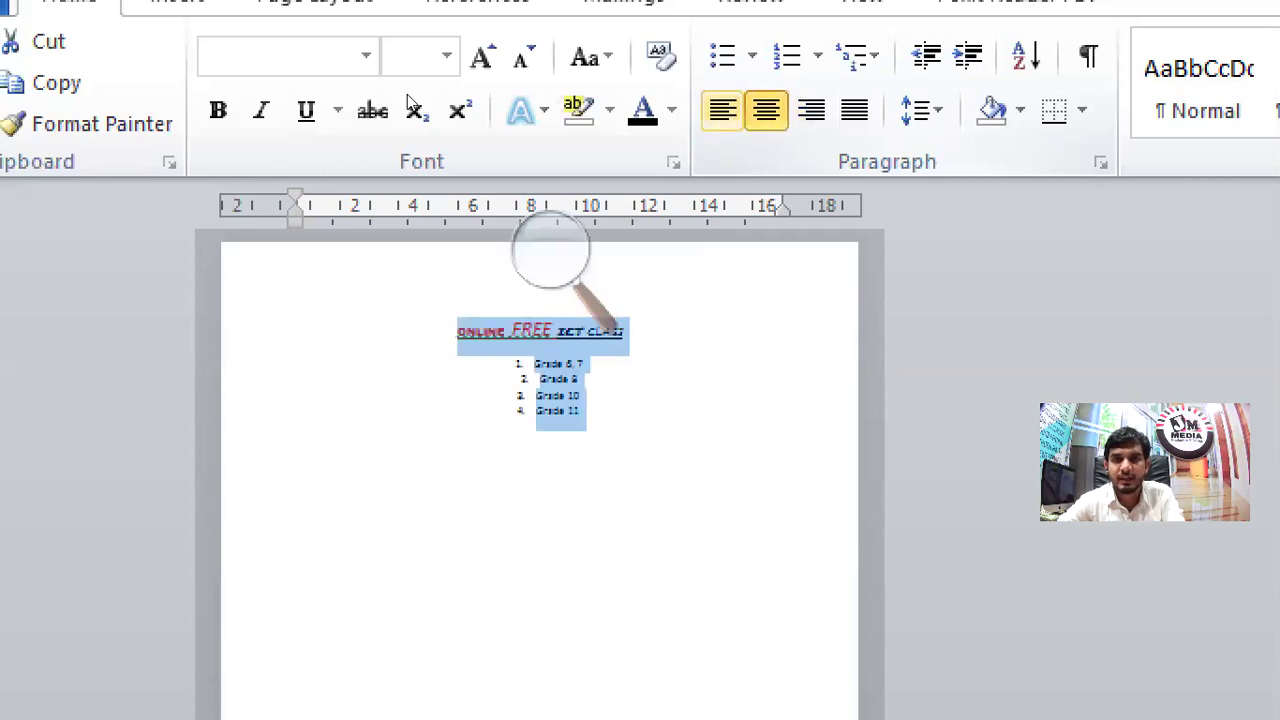
key("ctrl+l")
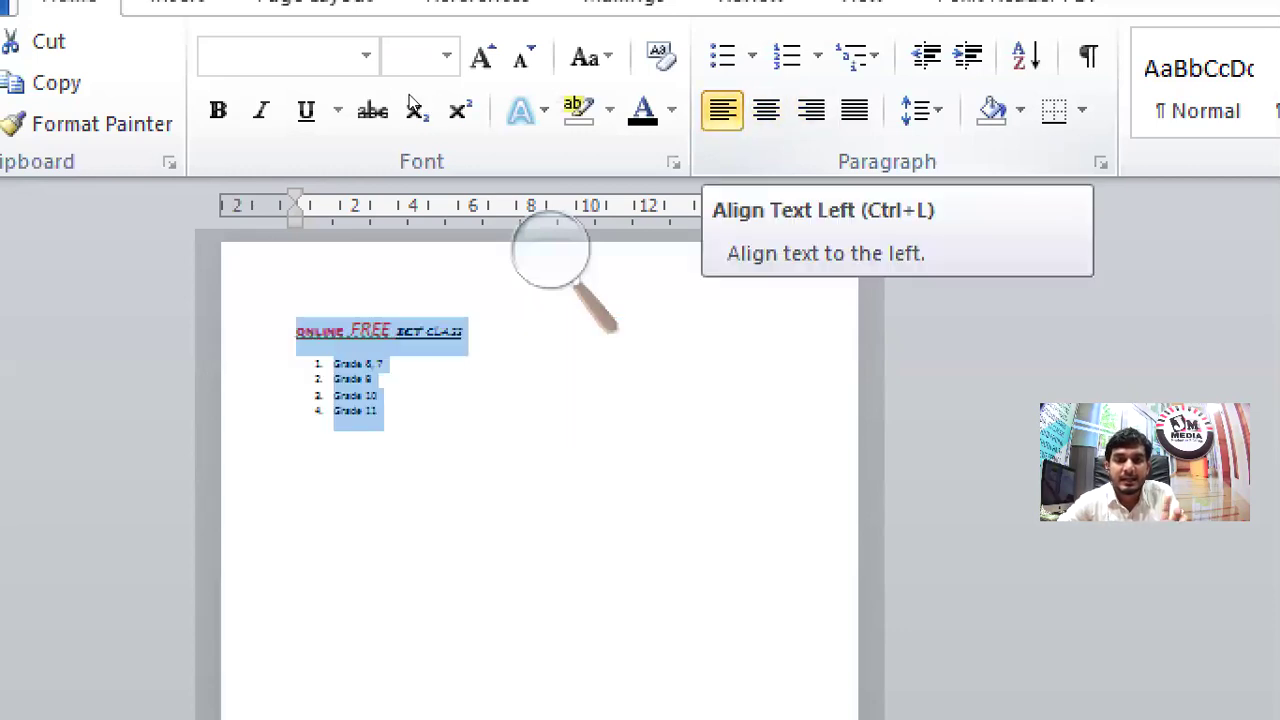
key("ctrl+e")
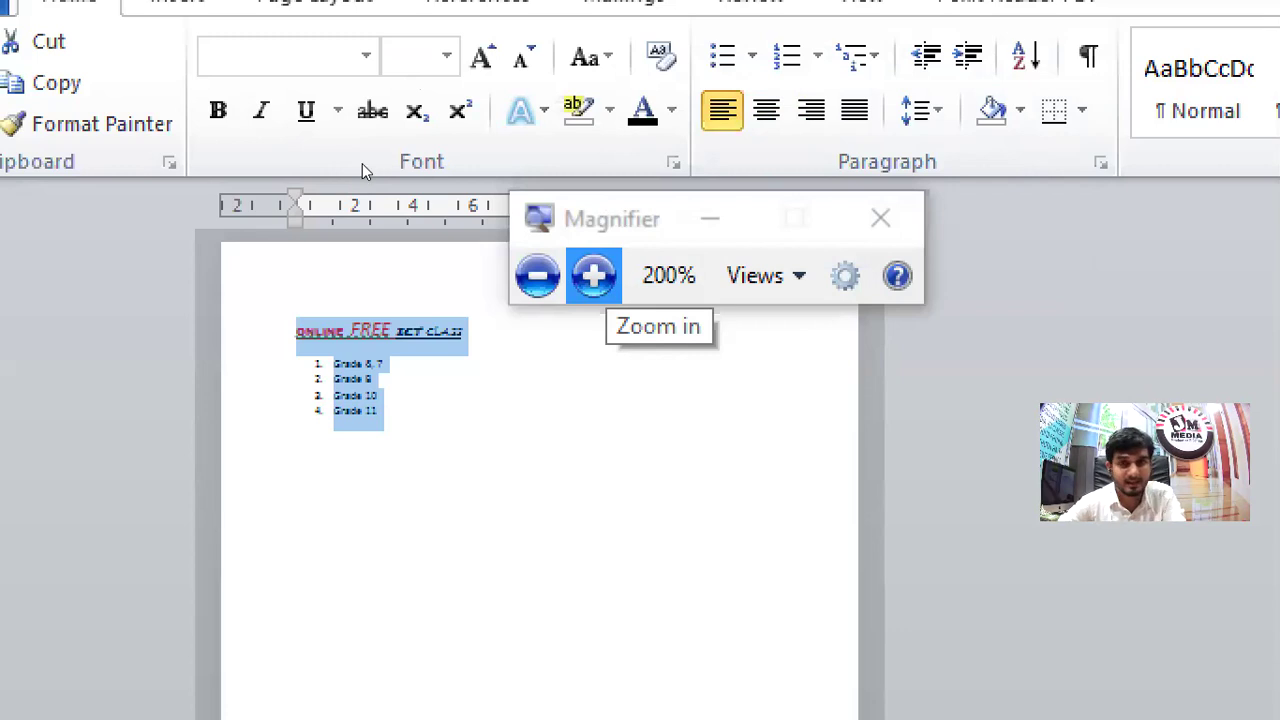
key("super+plus")
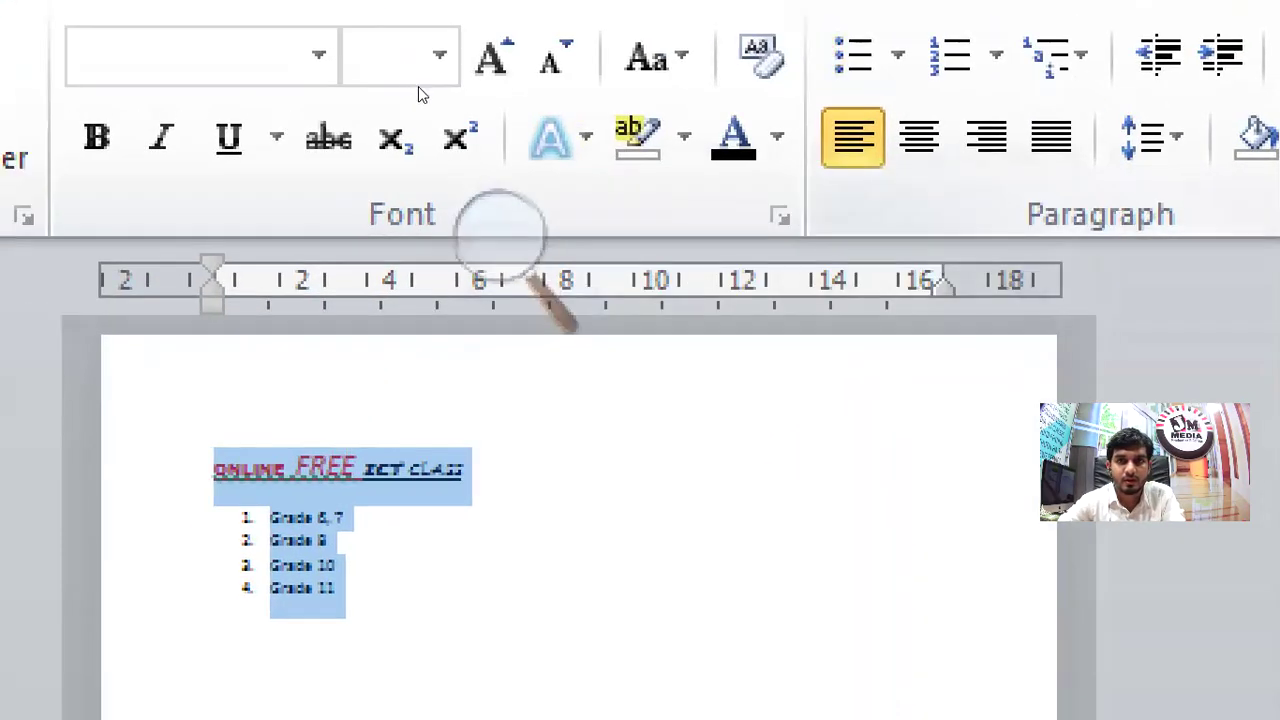
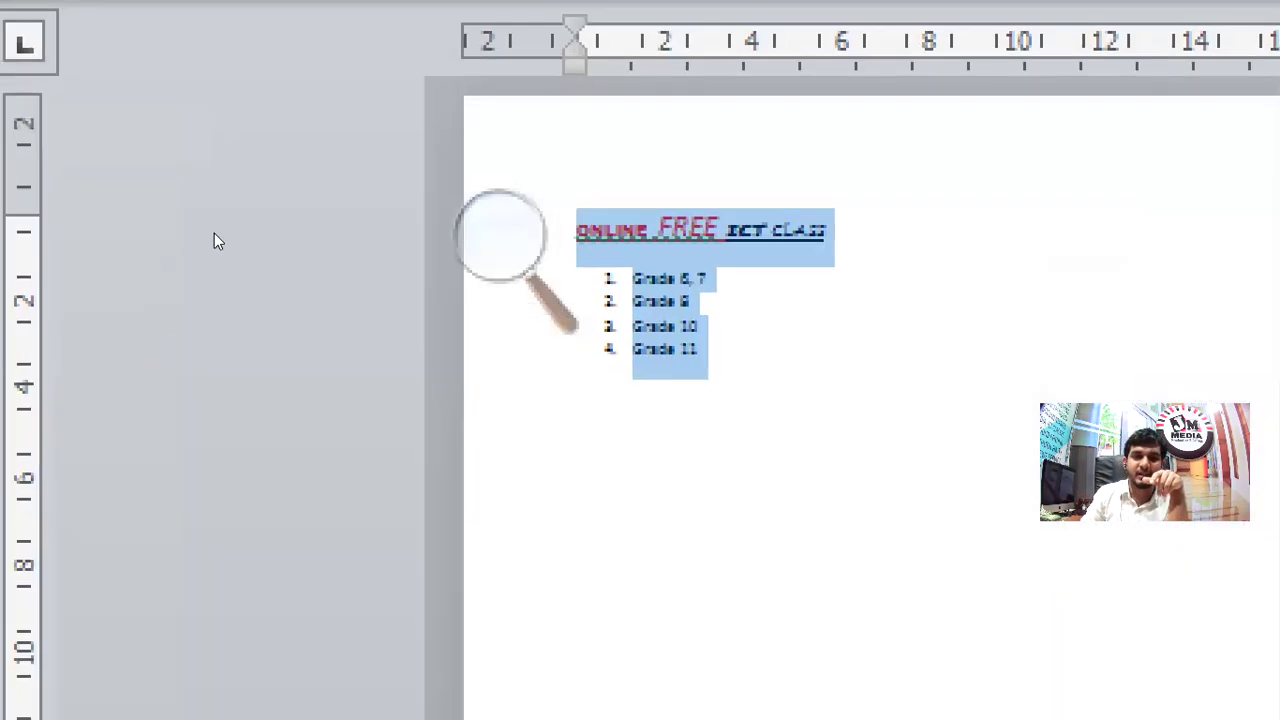
Step: Generate sample paragraphs with =rand() on the blank line below the grade list
key("Down")
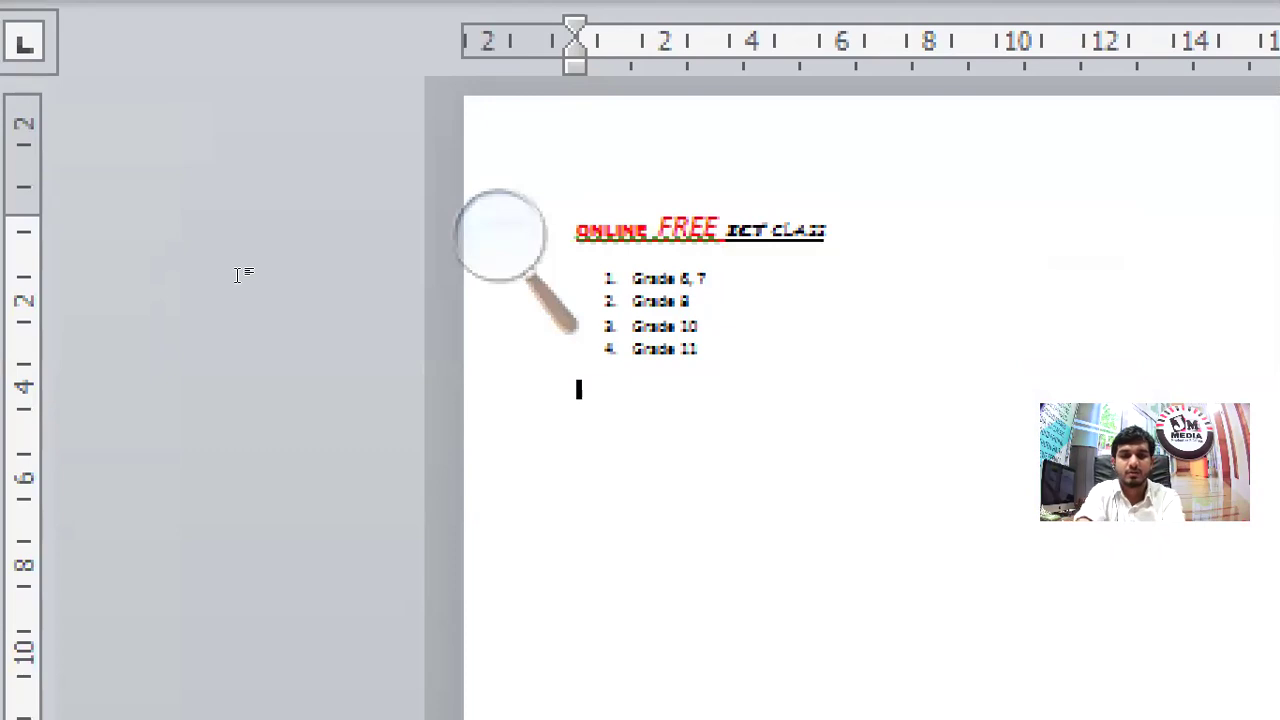
type("rand(")
key("Return")
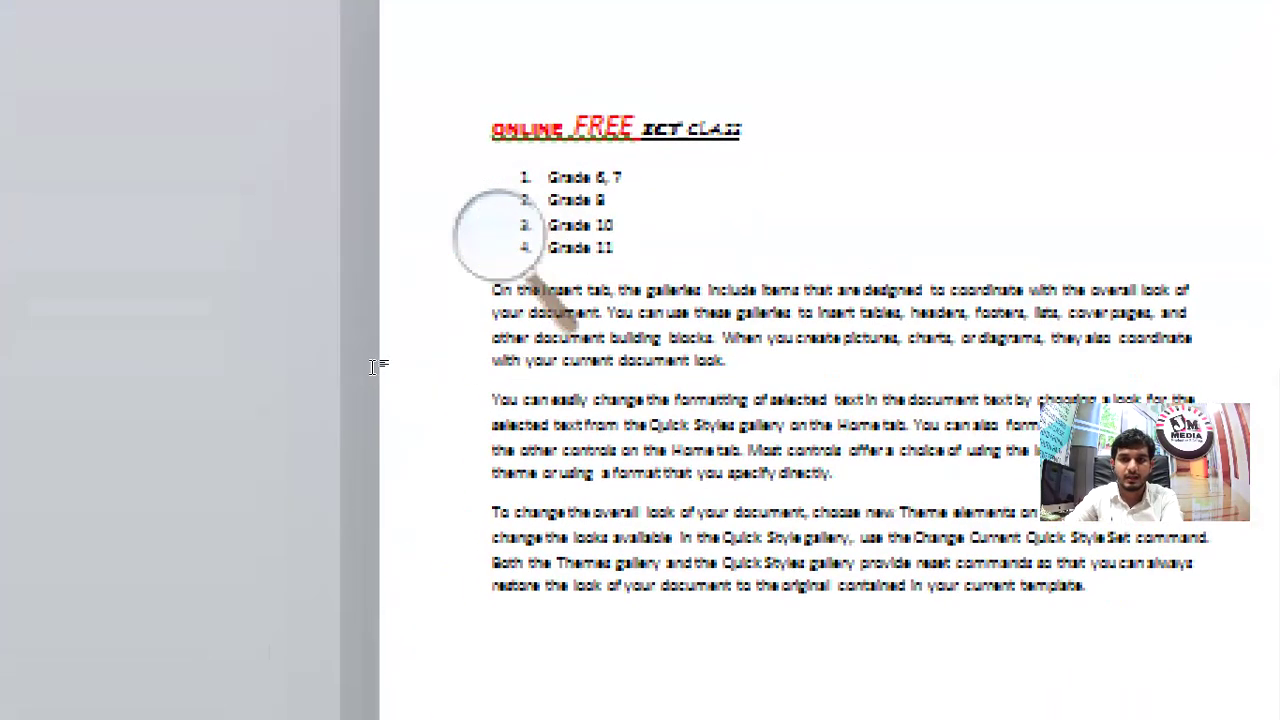
Step: Select the three sample paragraphs and justify them to both margins with Ctrl+J
left_click_drag(239, 315, 153, 258)
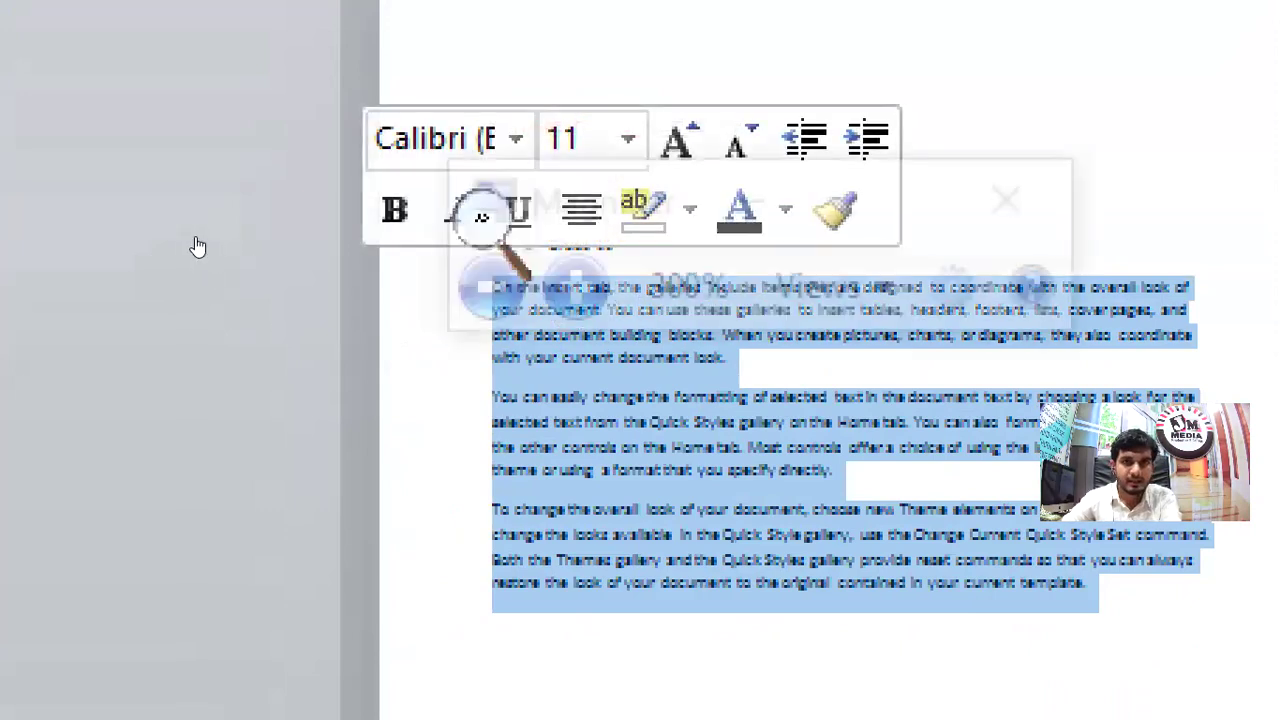
key("super+minus")
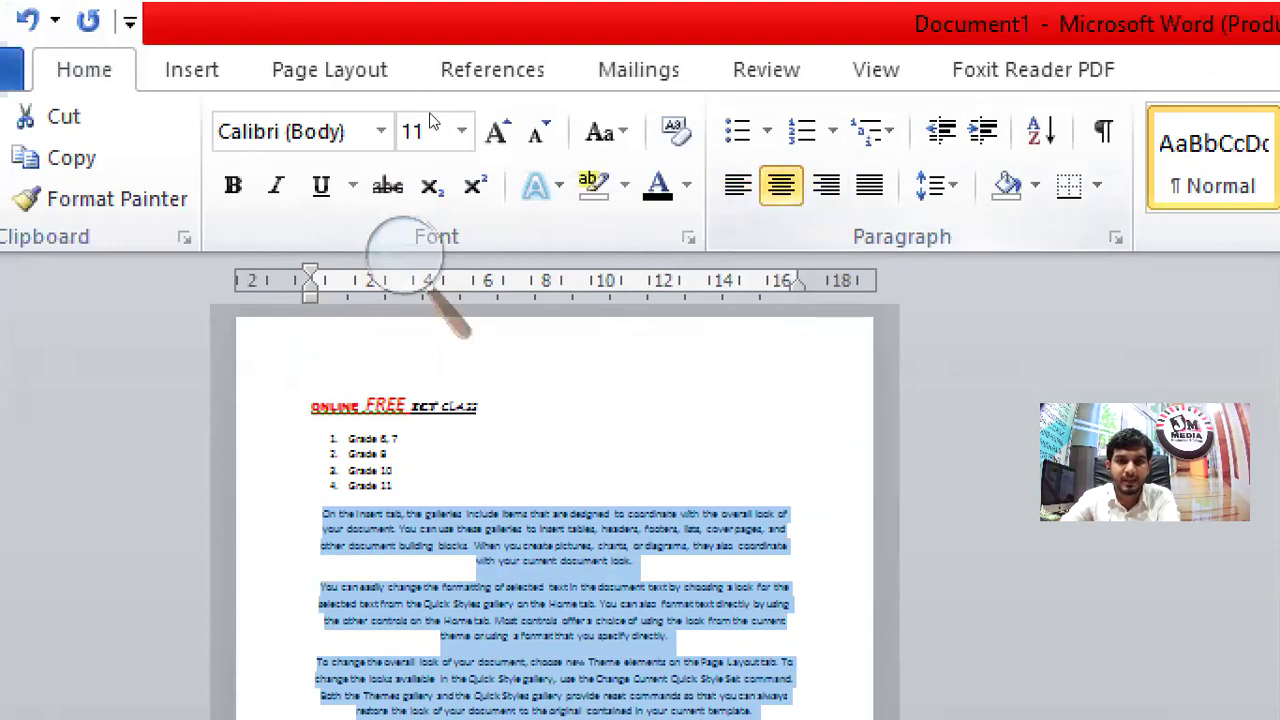
scroll(425, 140, "down", 1)
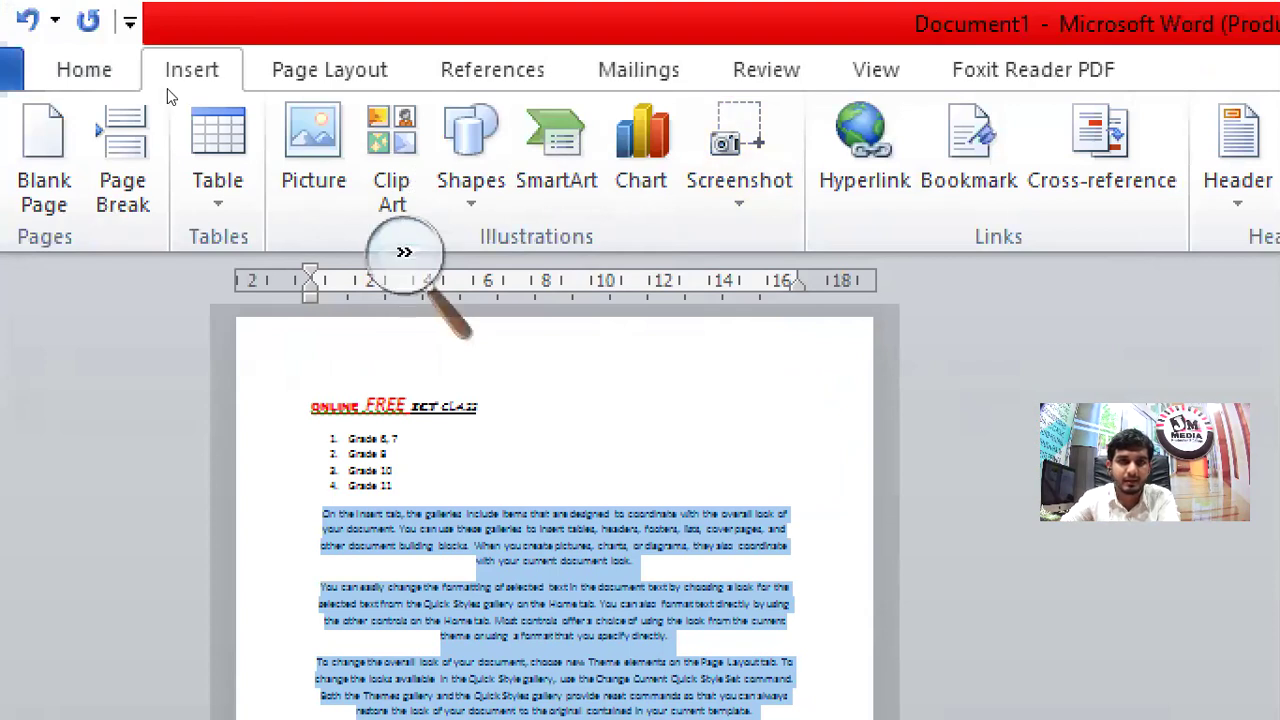
left_click(84, 69)
key("ctrl+r")
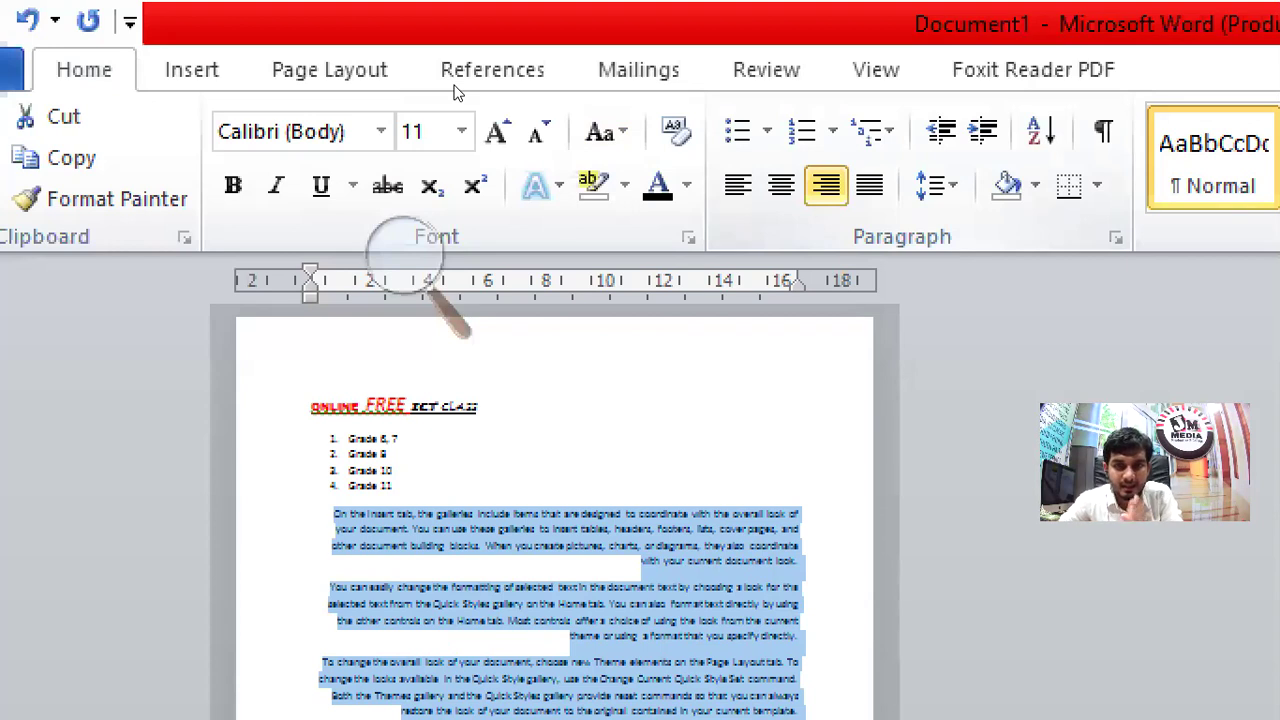
key("ctrl+j")
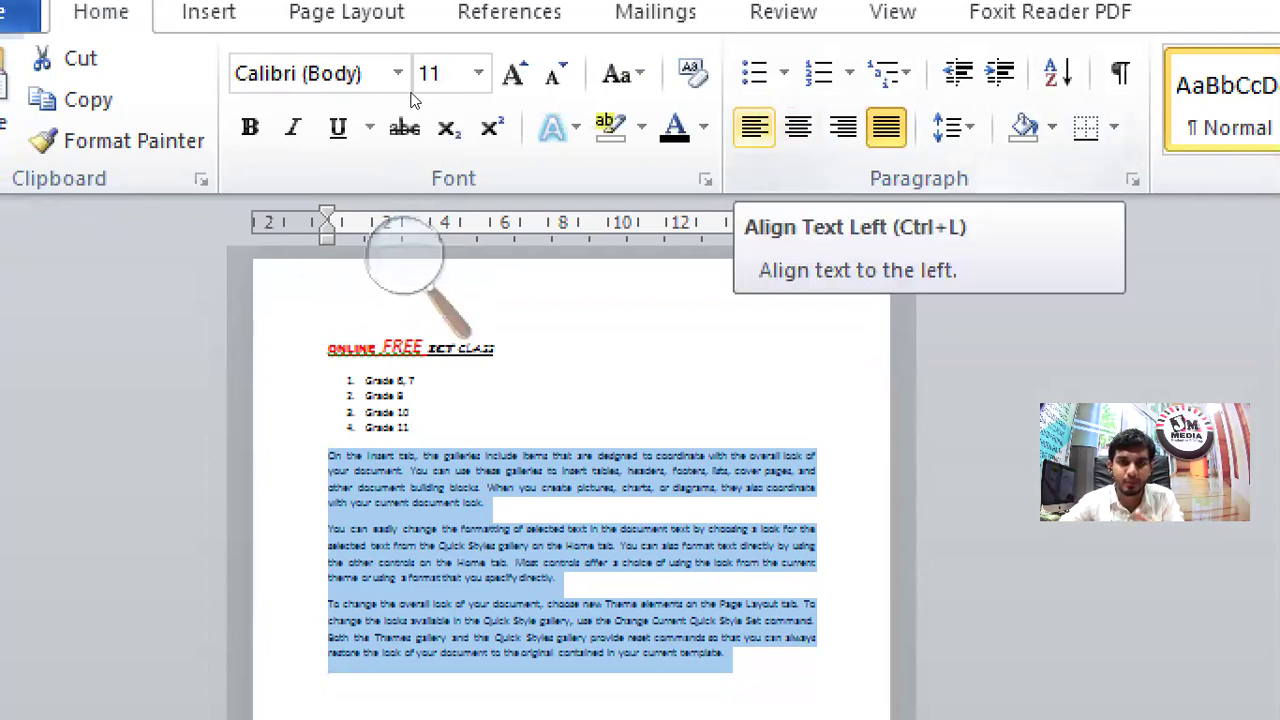
left_click(753, 127)
key("ctrl+j")
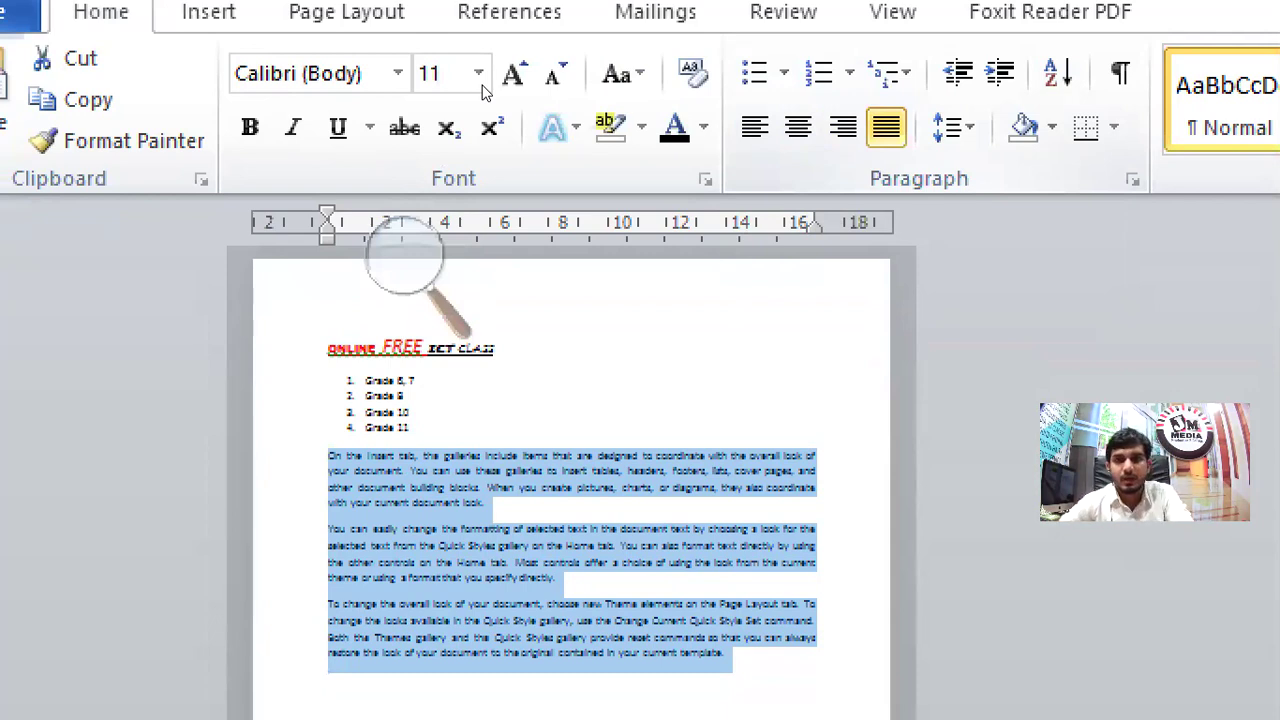
left_click(953, 127)
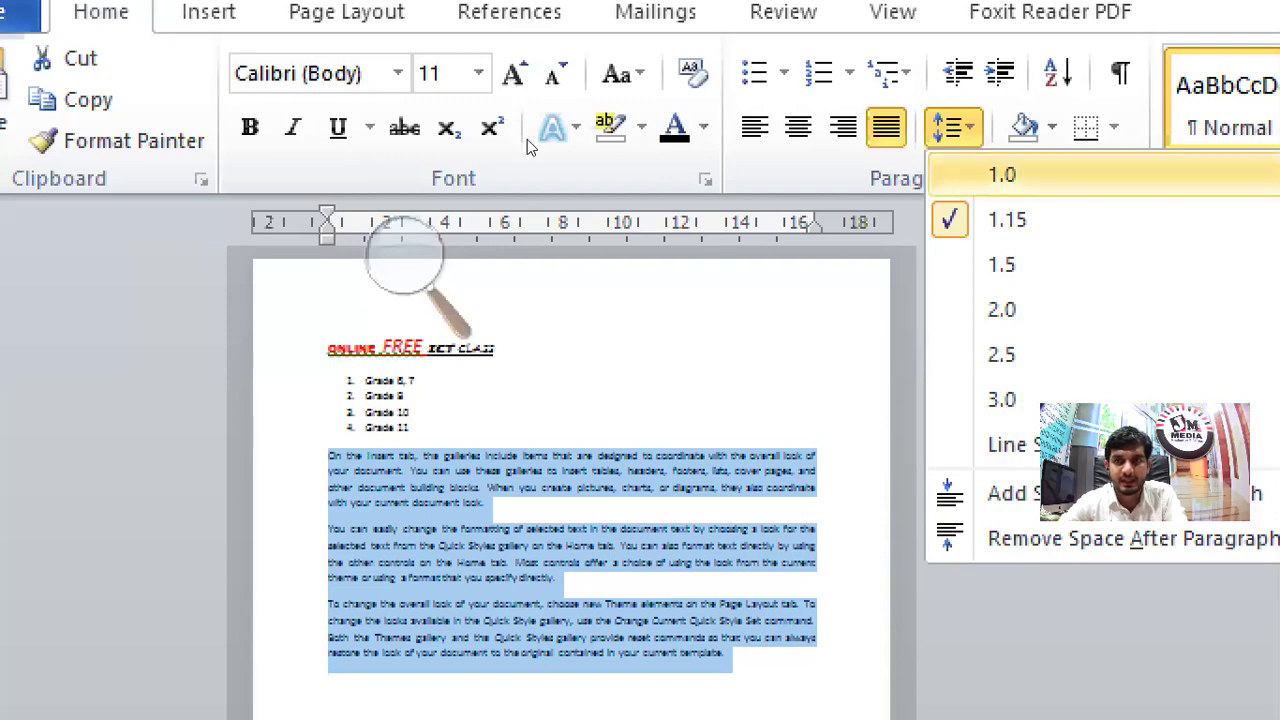
key("Up")
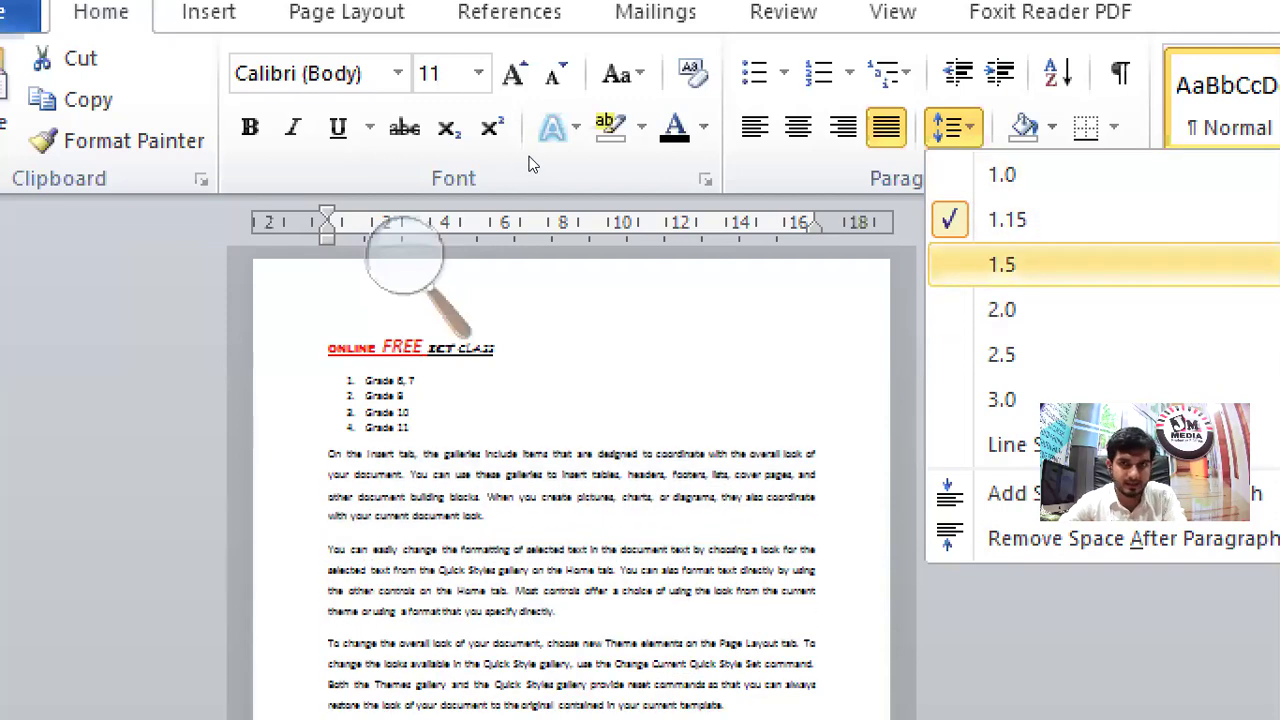
key("Down")
key("Down")
key("Down")
key("Up")
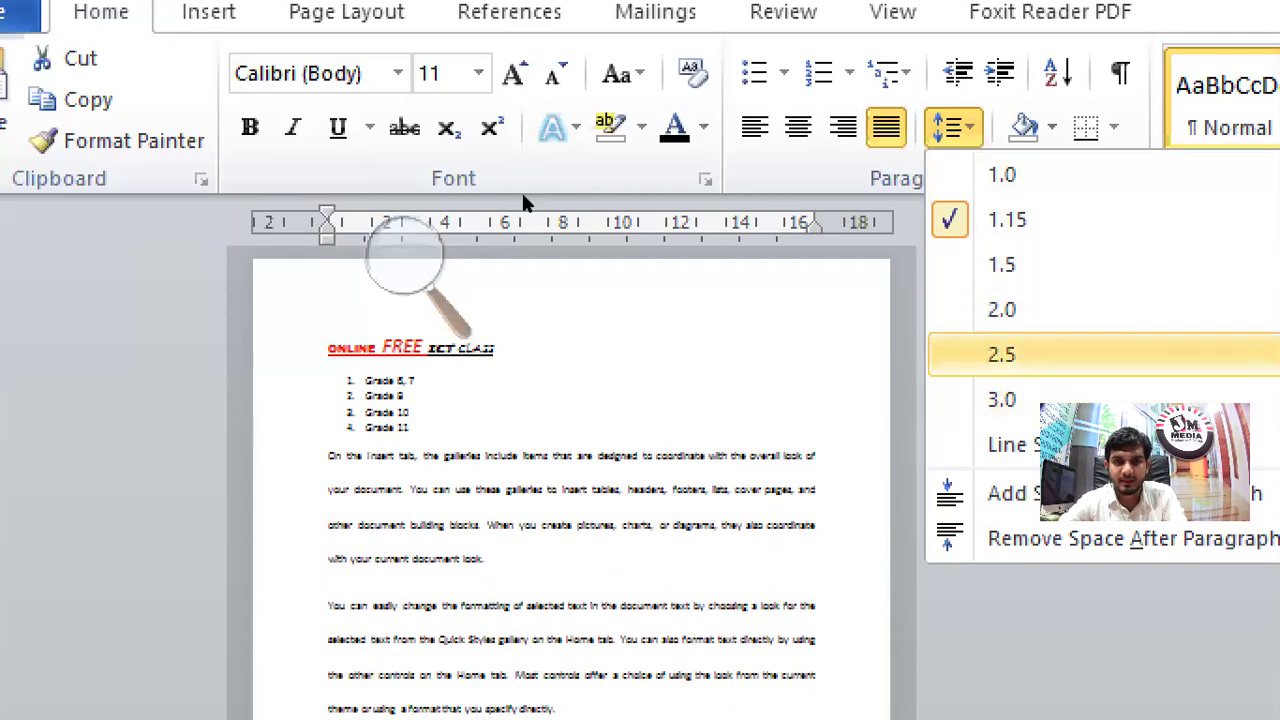
key("Up")
key("Up")
key("Up")
key("Up")
key("Down")
key("Down")
key("Down")
key("Down")
key("Down")
key("Up")
key("Up")
key("Up")
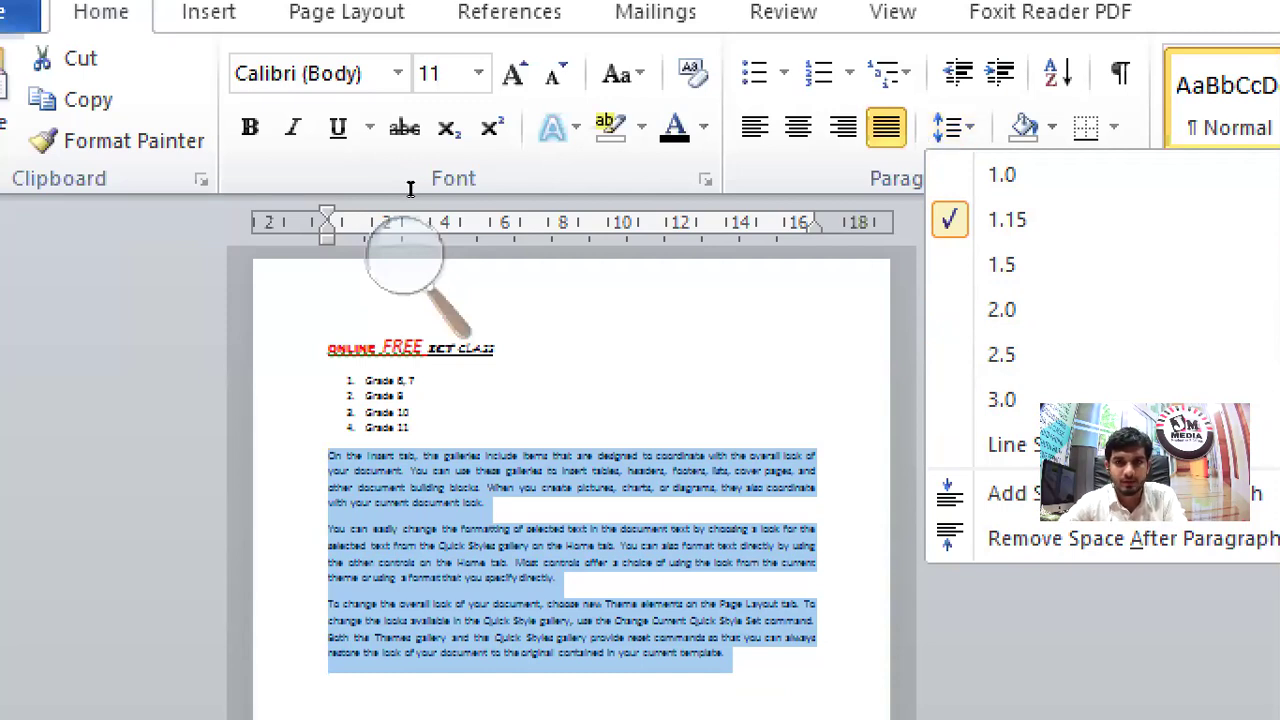
key("Escape")
key("ctrl+Home")
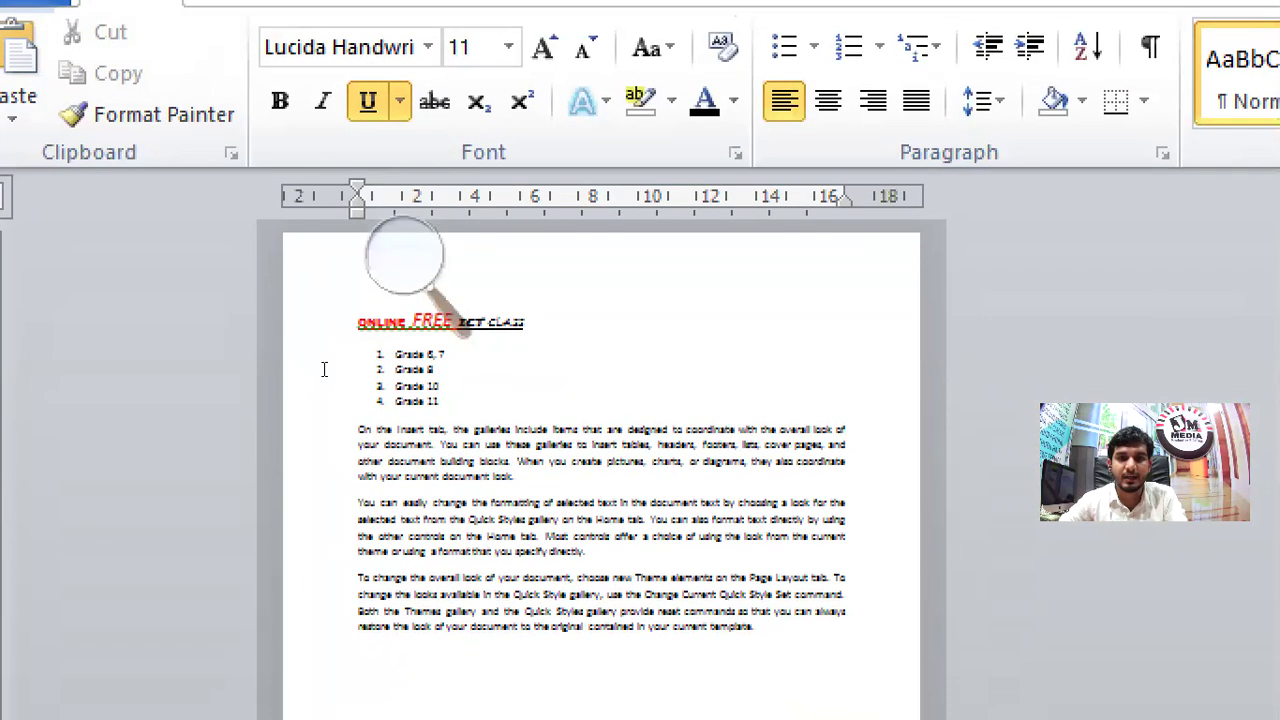
Step: Select the four list items, Grade 6, 7 through Grade 11, using Shift+Up
key("ctrl+End")
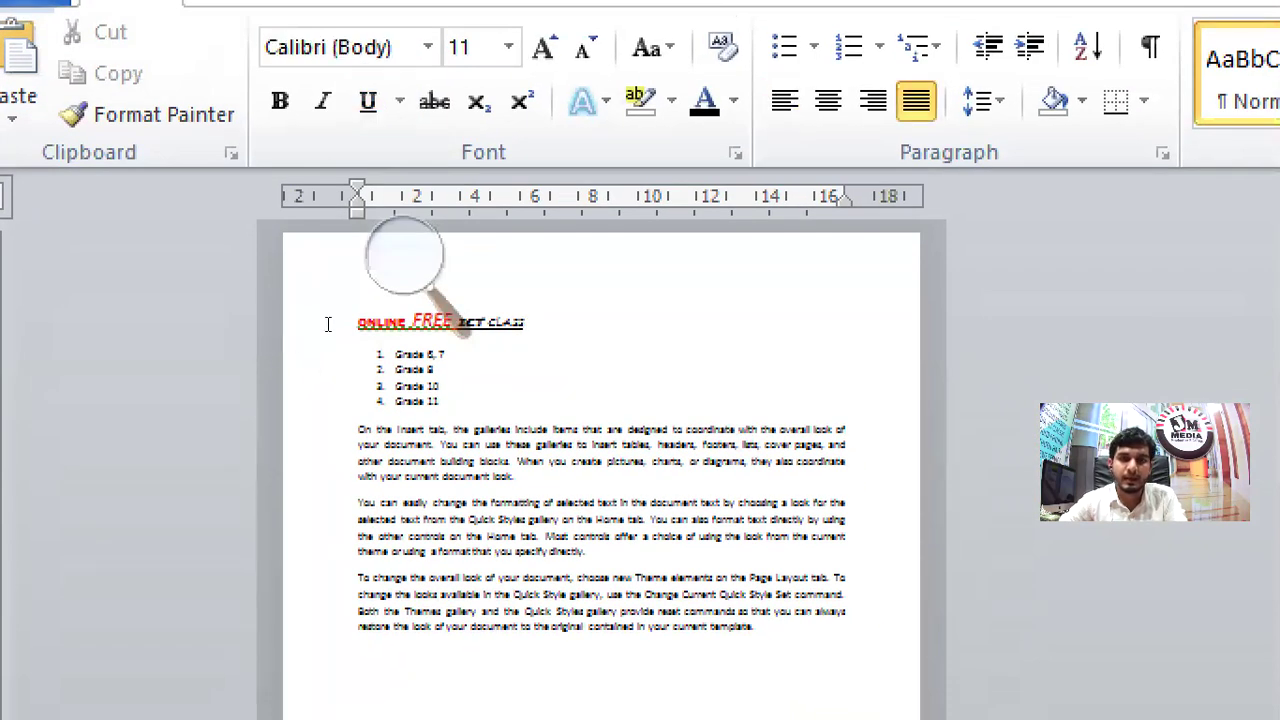
key("shift+Up")
key("shift+Up")
key("shift+Up")
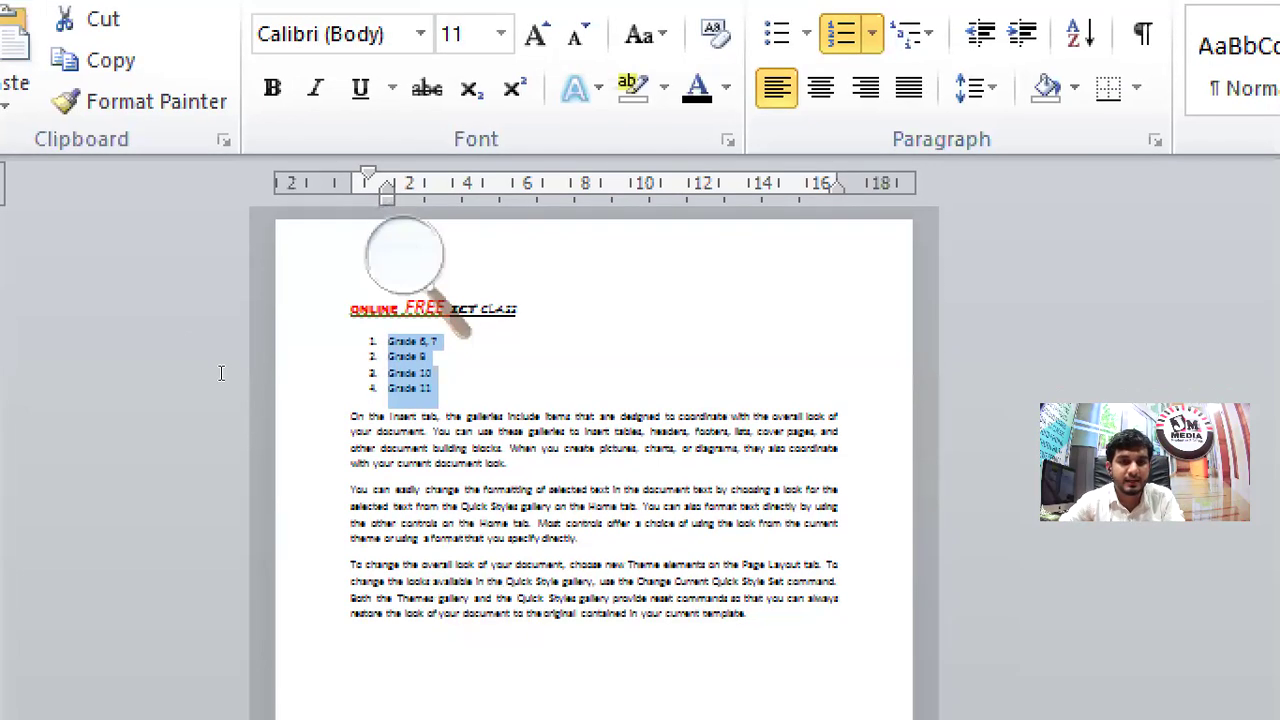
key("ctrl+End")
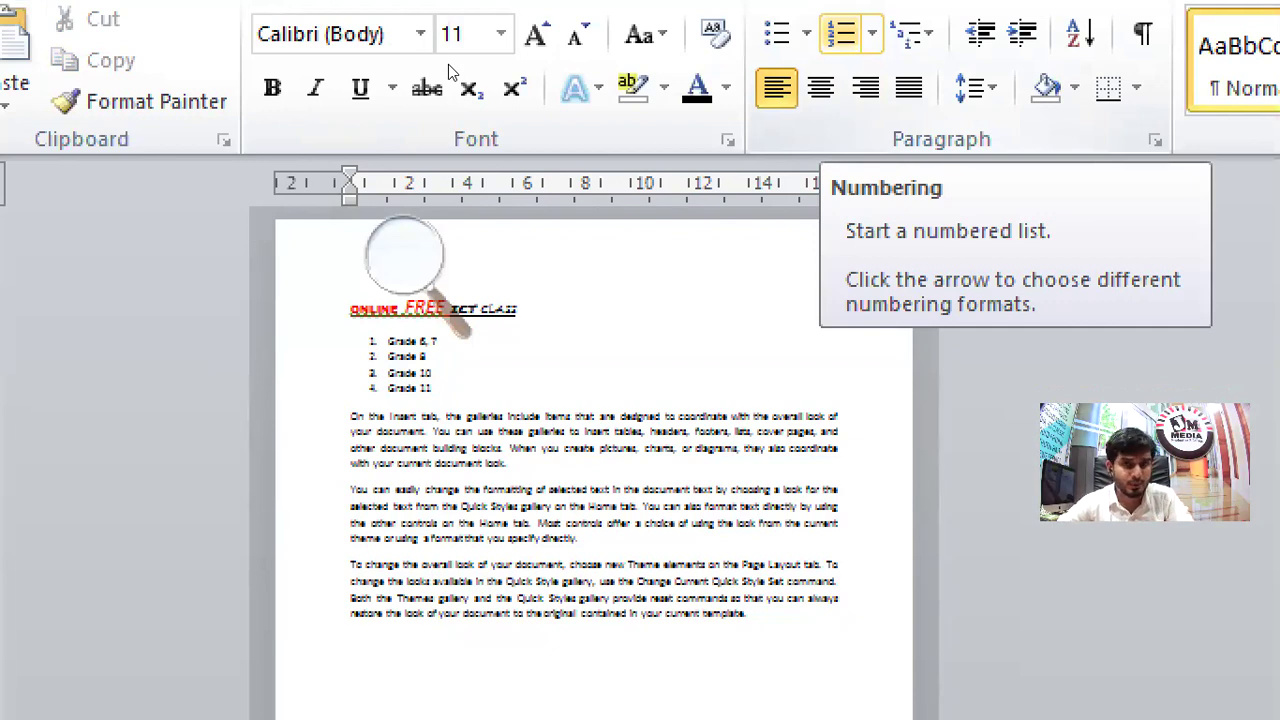
key("shift+F5")
key("shift+Home")
key("shift+Up")
key("shift+Up")
key("shift+Up")
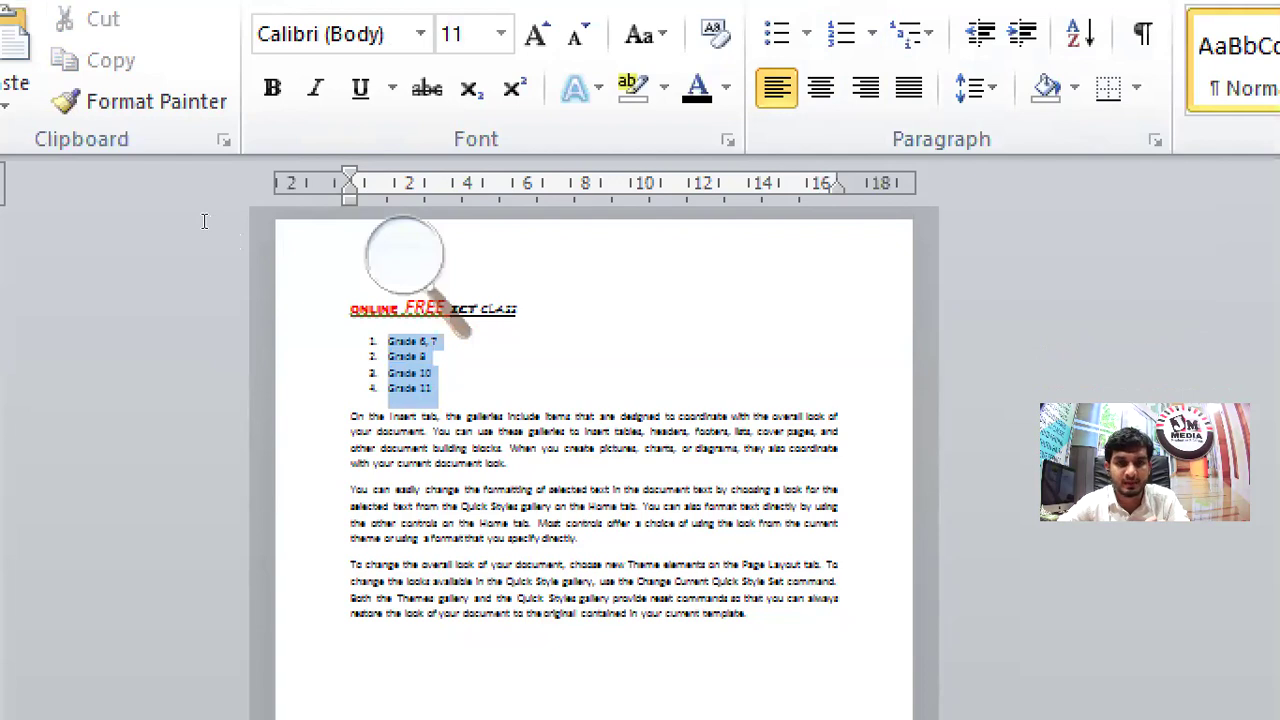
key("shift+Down")
key("shift+Down")
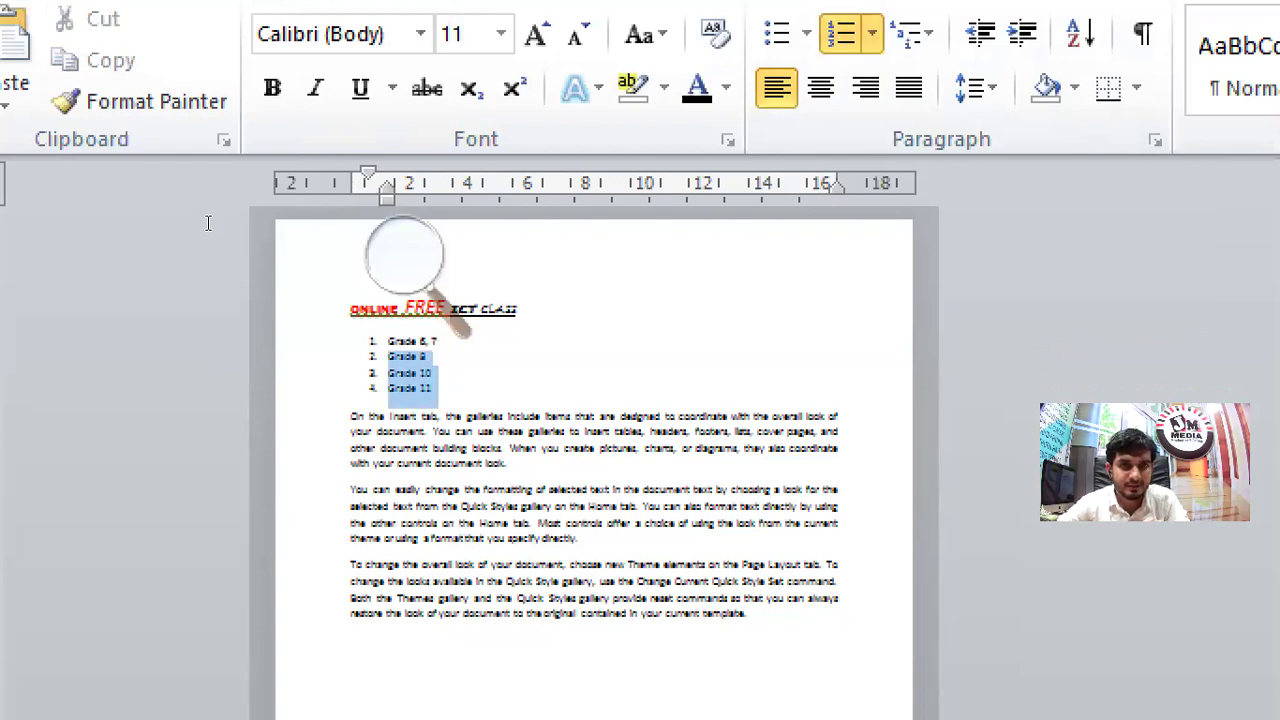
key("shift+Up")
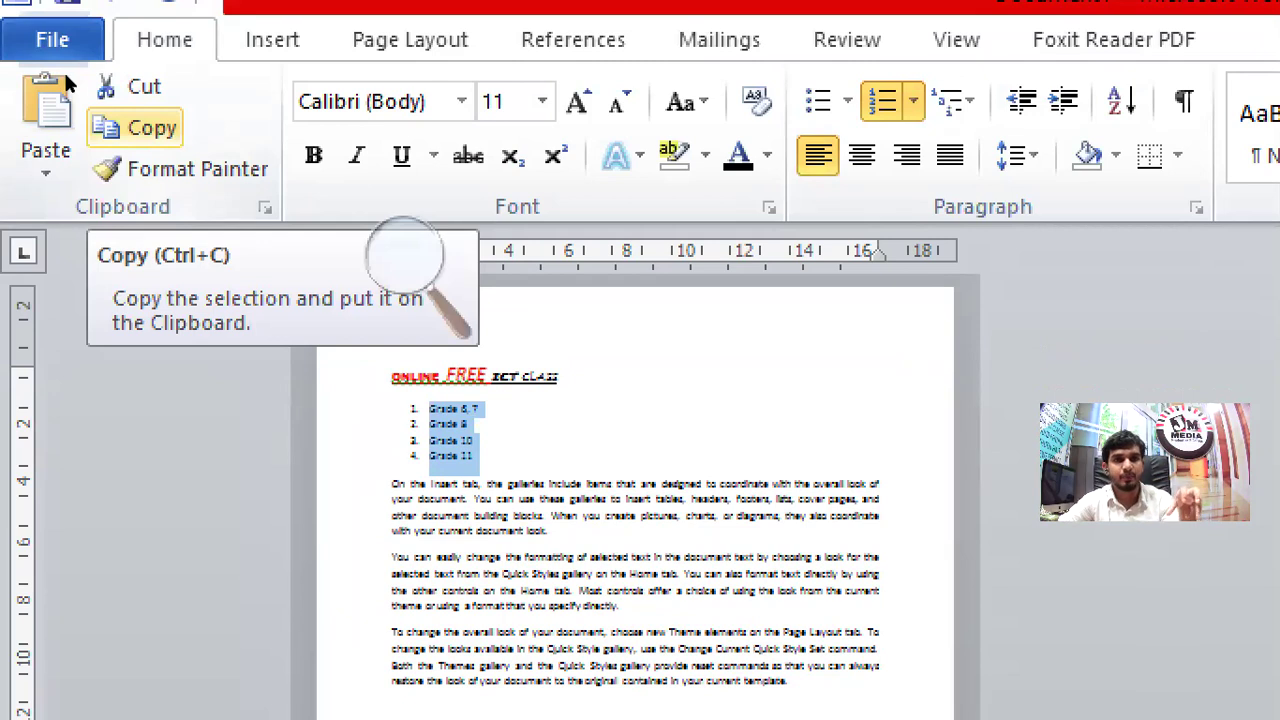
Step: Paste the Grade 6, 7 to Grade 11 list onto new blank lines below the second paragraph
scroll(64, 70, "down", 1)
scroll(64, 70, "down", 1)
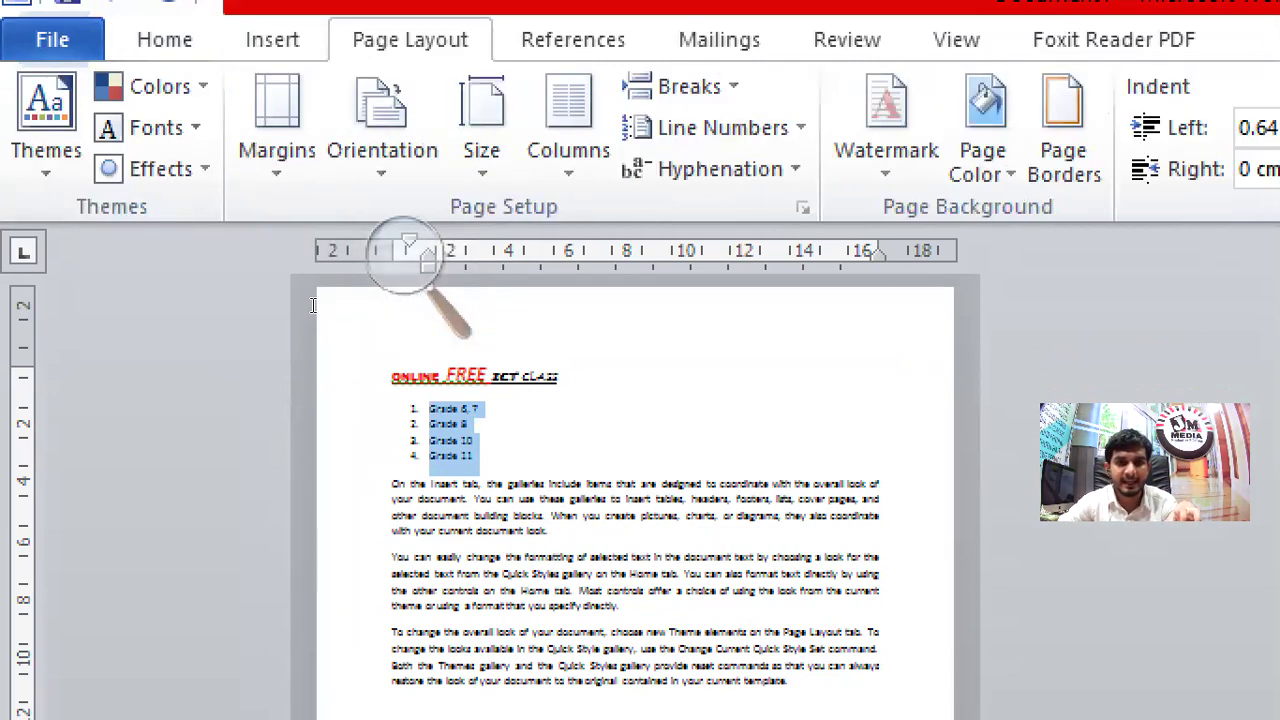
left_click(336, 317)
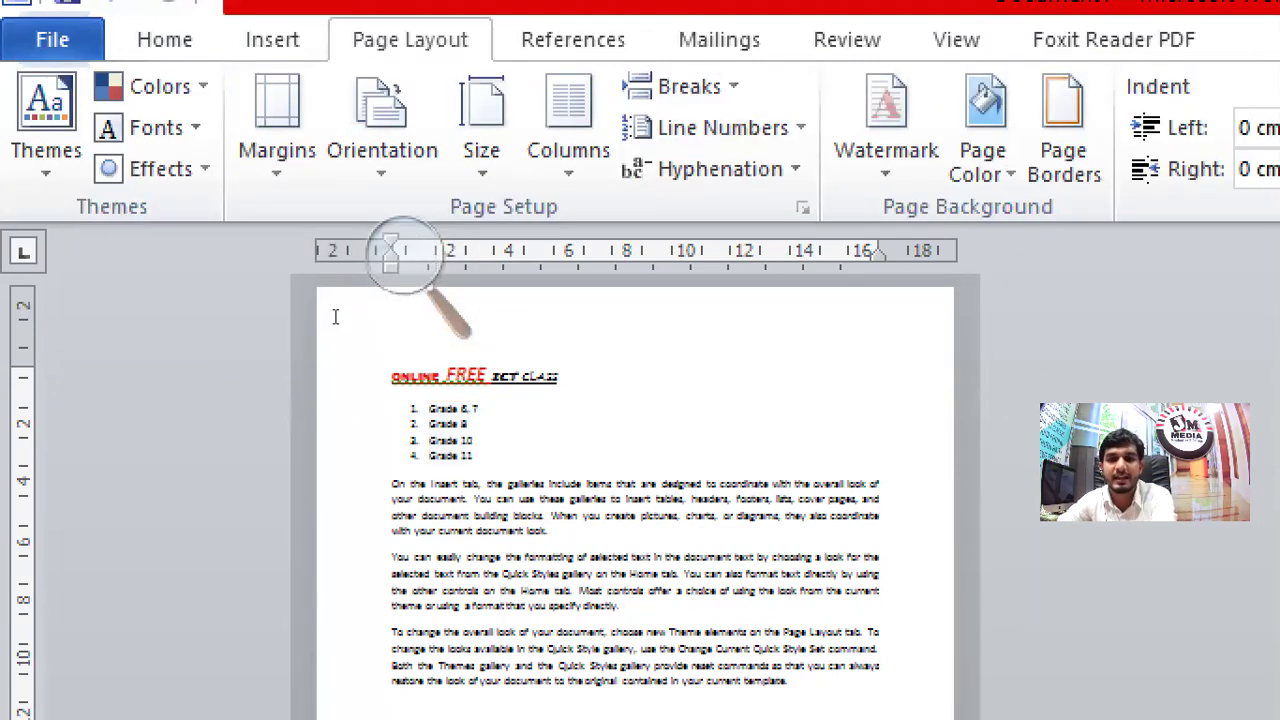
key("Return")
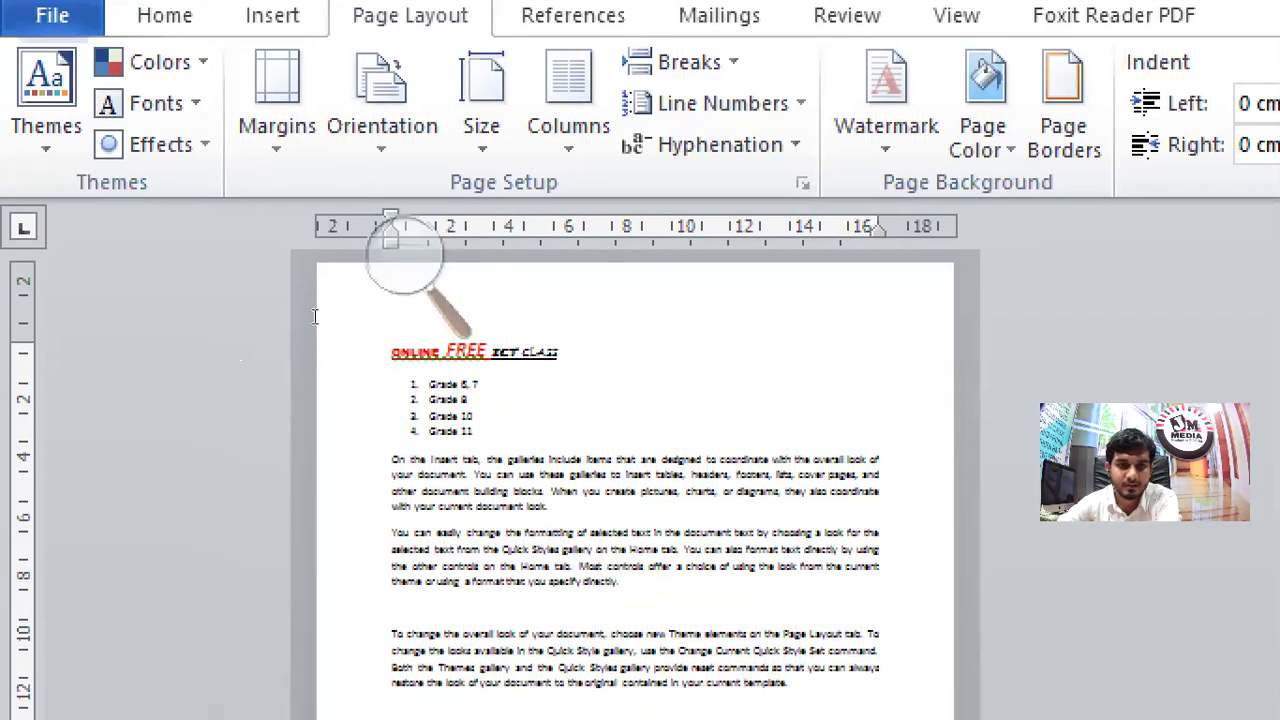
key("Return")
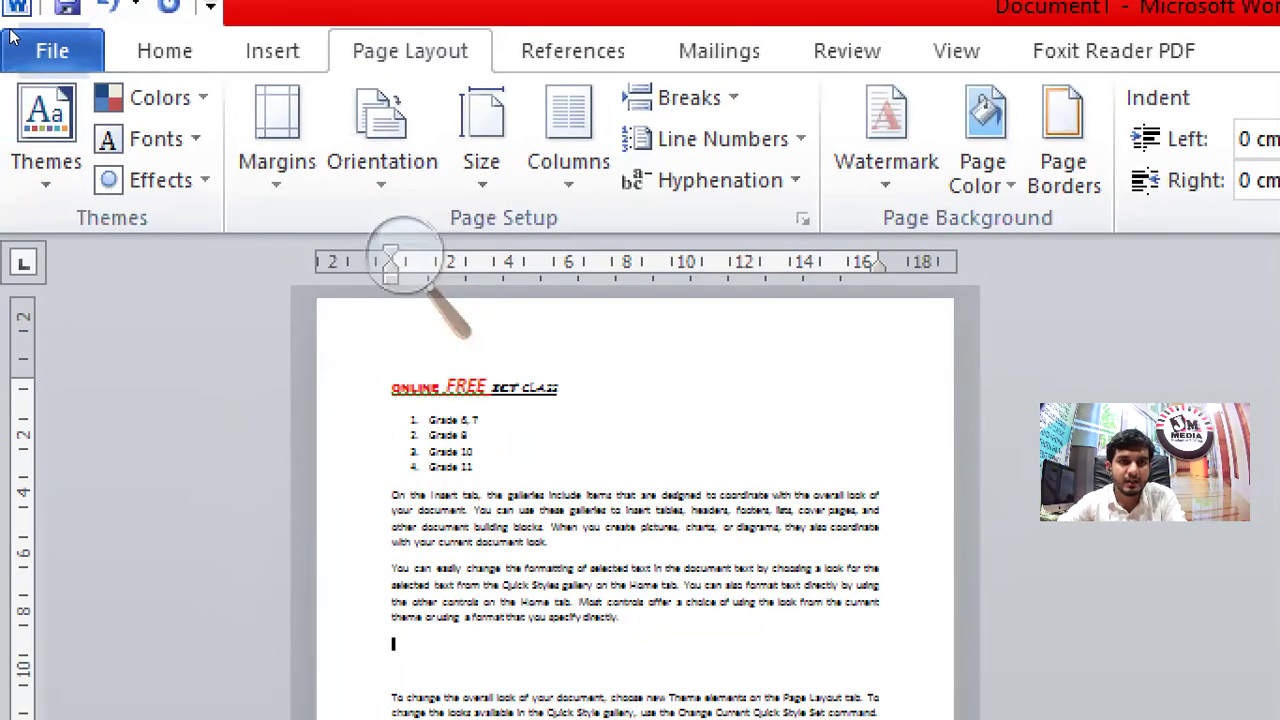
left_click(12, 36)
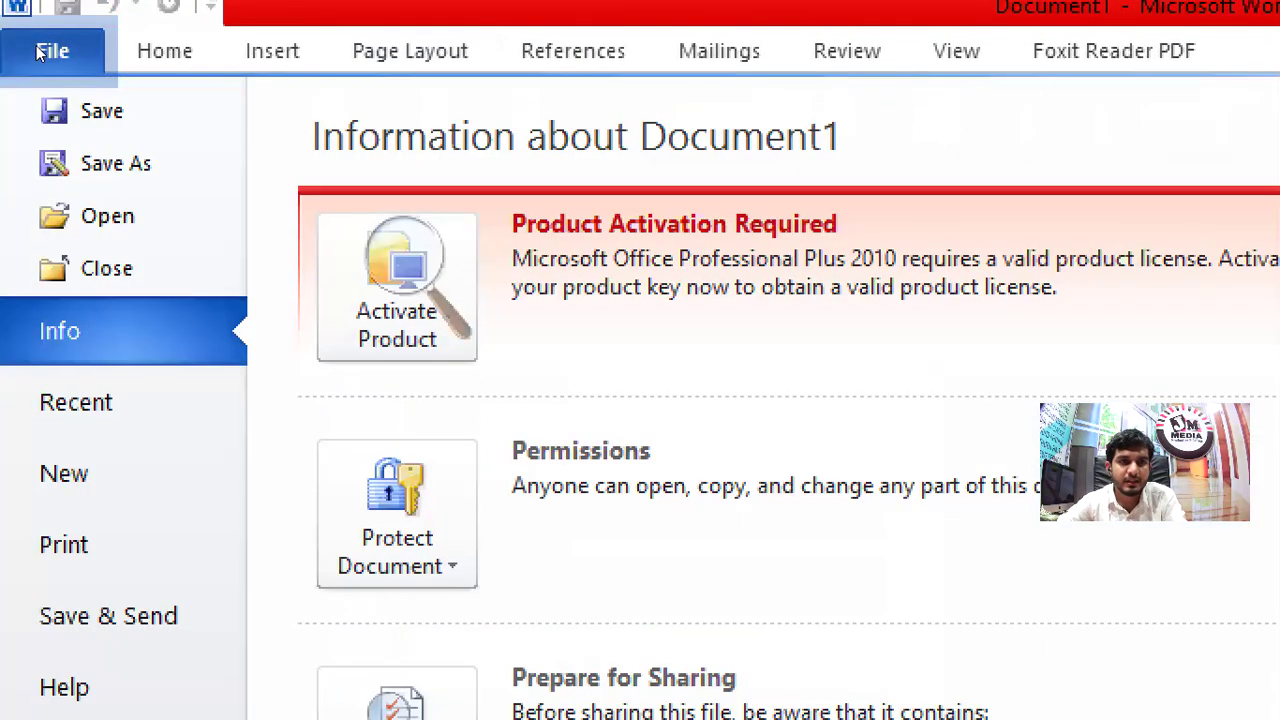
left_click(81, 40)
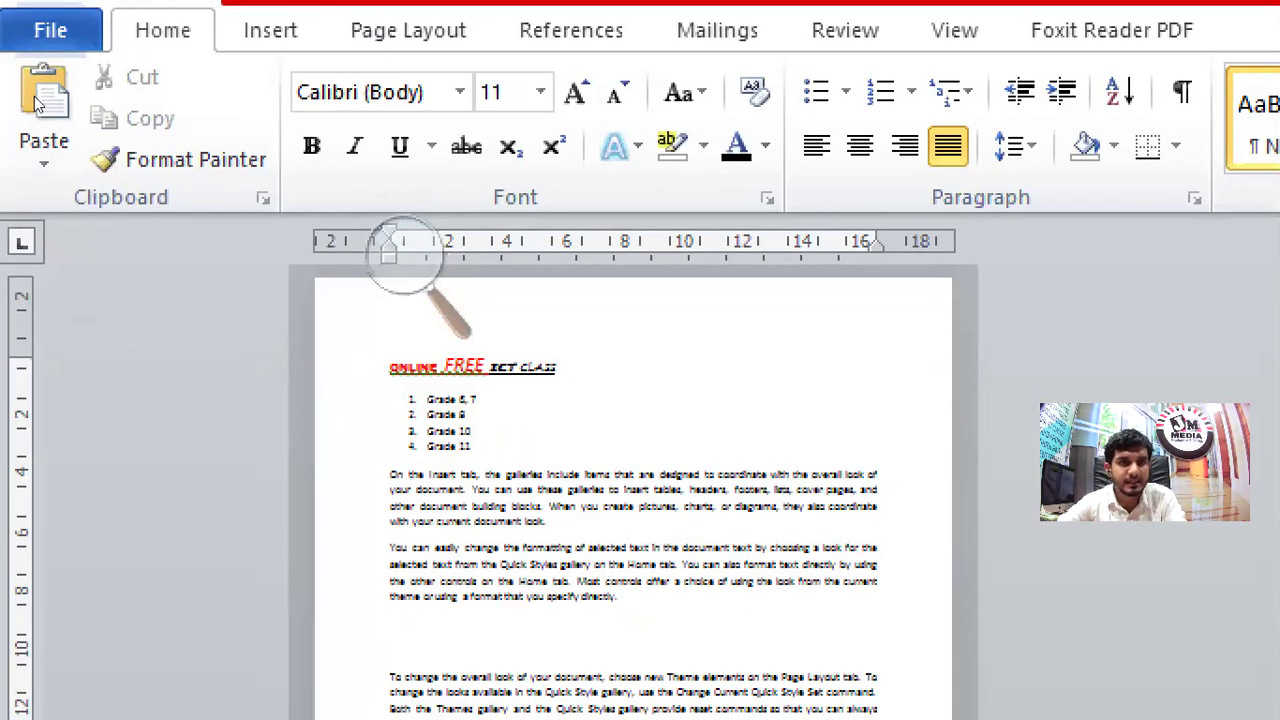
left_click(26, 72)
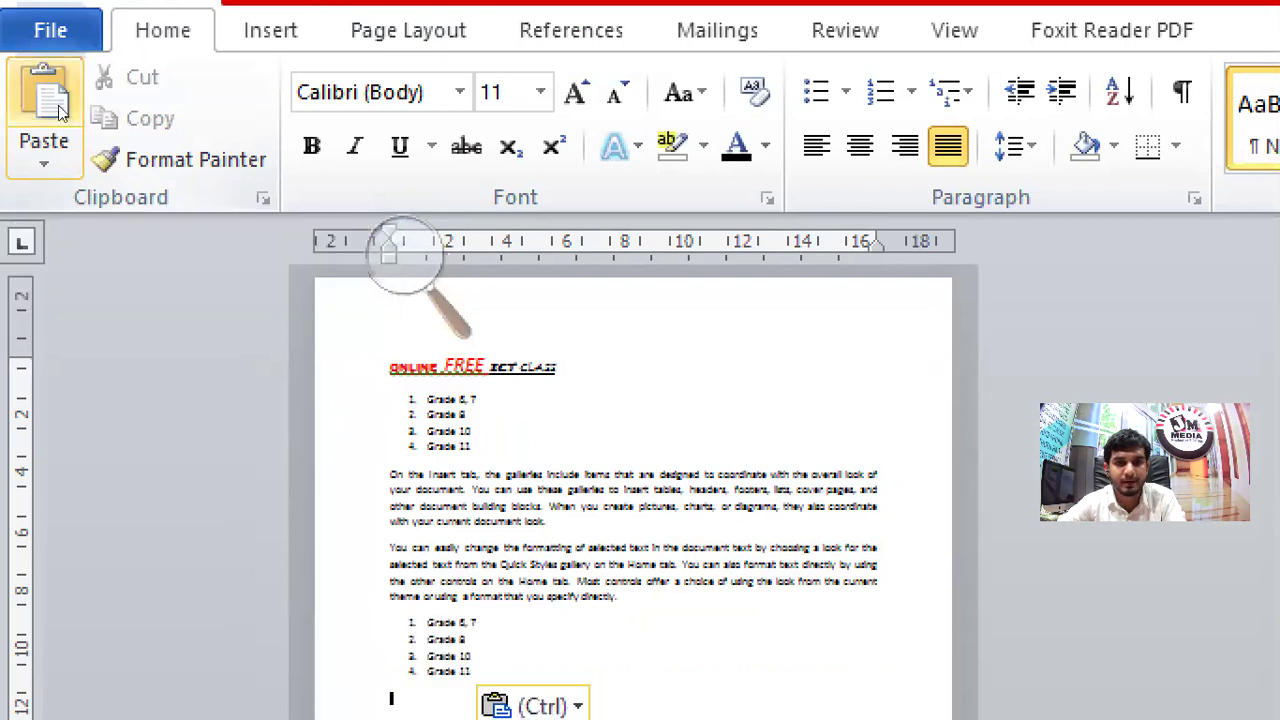
key("shift+Up")
key("shift+Up")
key("shift+Up")
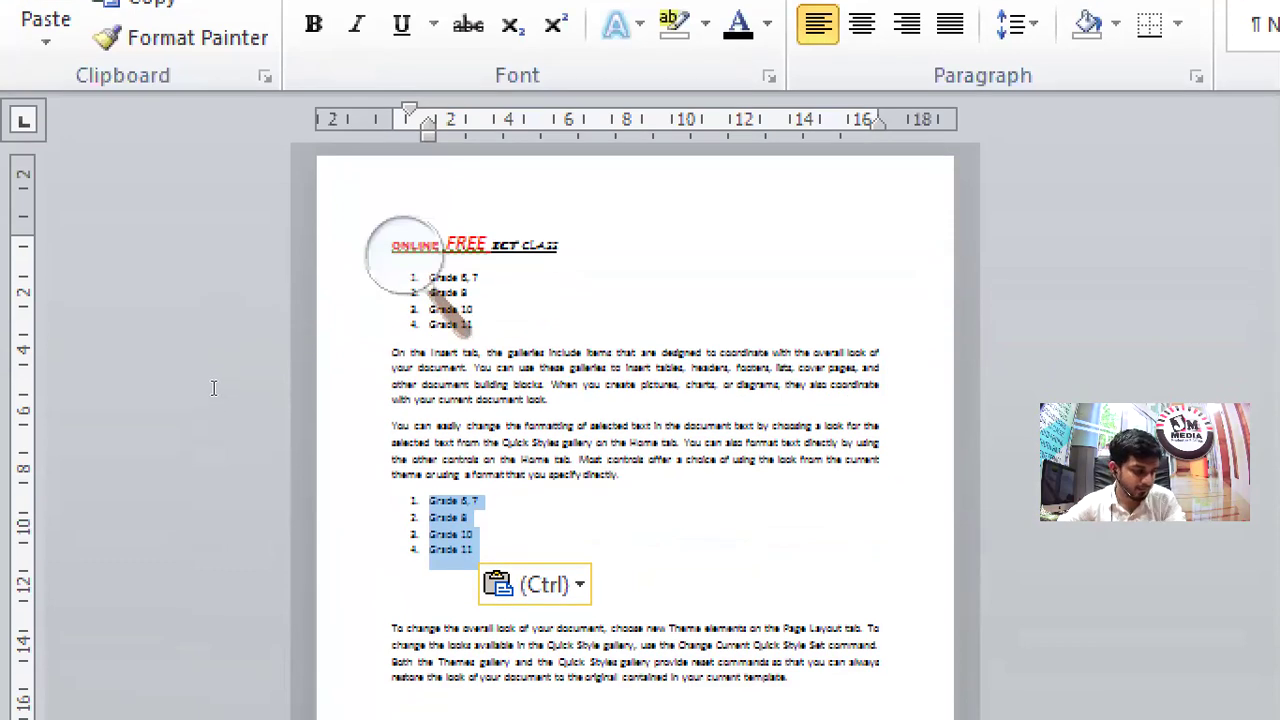
Step: Select the 'You can easily change…' paragraph, justify it and copy it
key("Left")
key("Left")
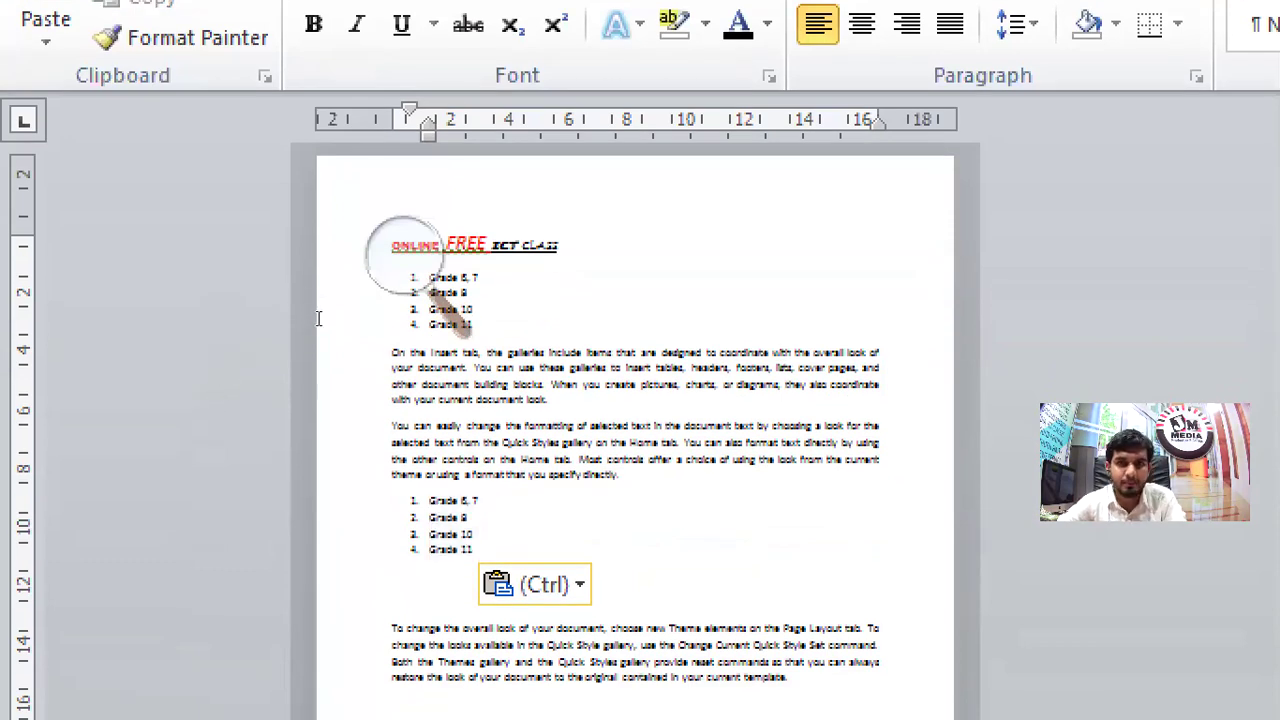
key("shift+Up")
key("shift+Up")
key("shift+Home")
key("shift+Up")
key("ctrl+c")
key("ctrl+j")
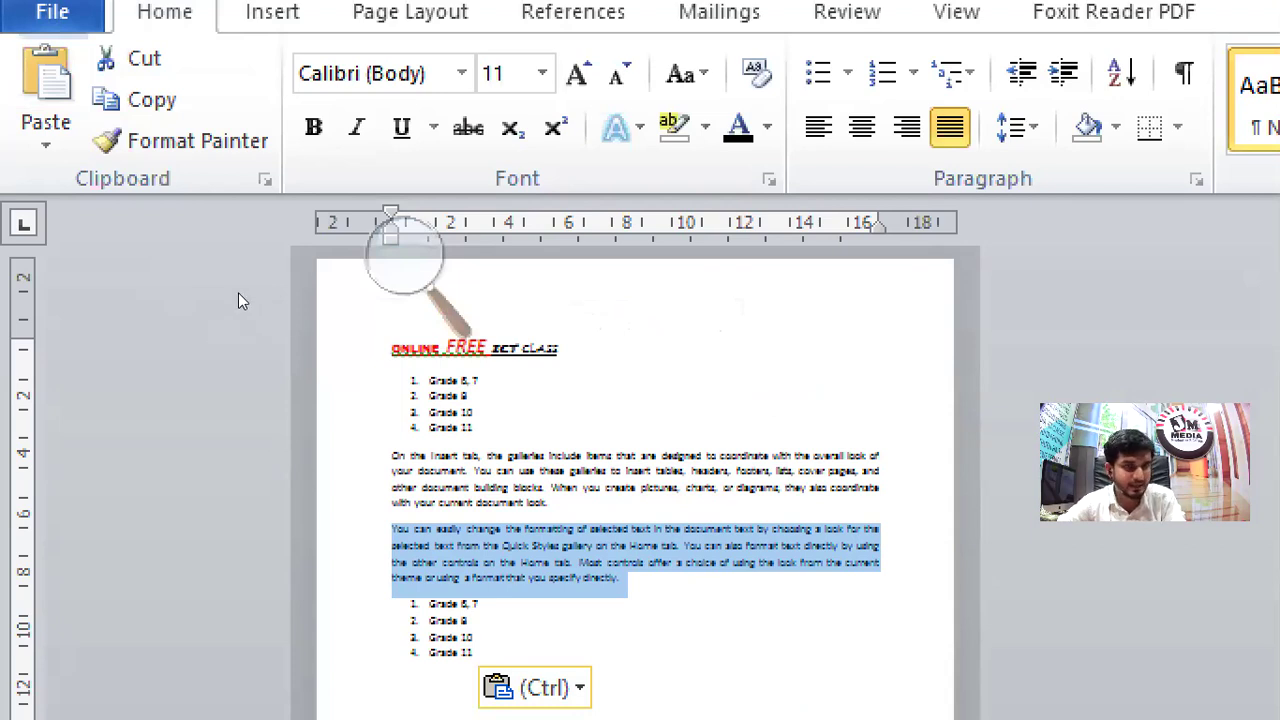
left_click(72, 88)
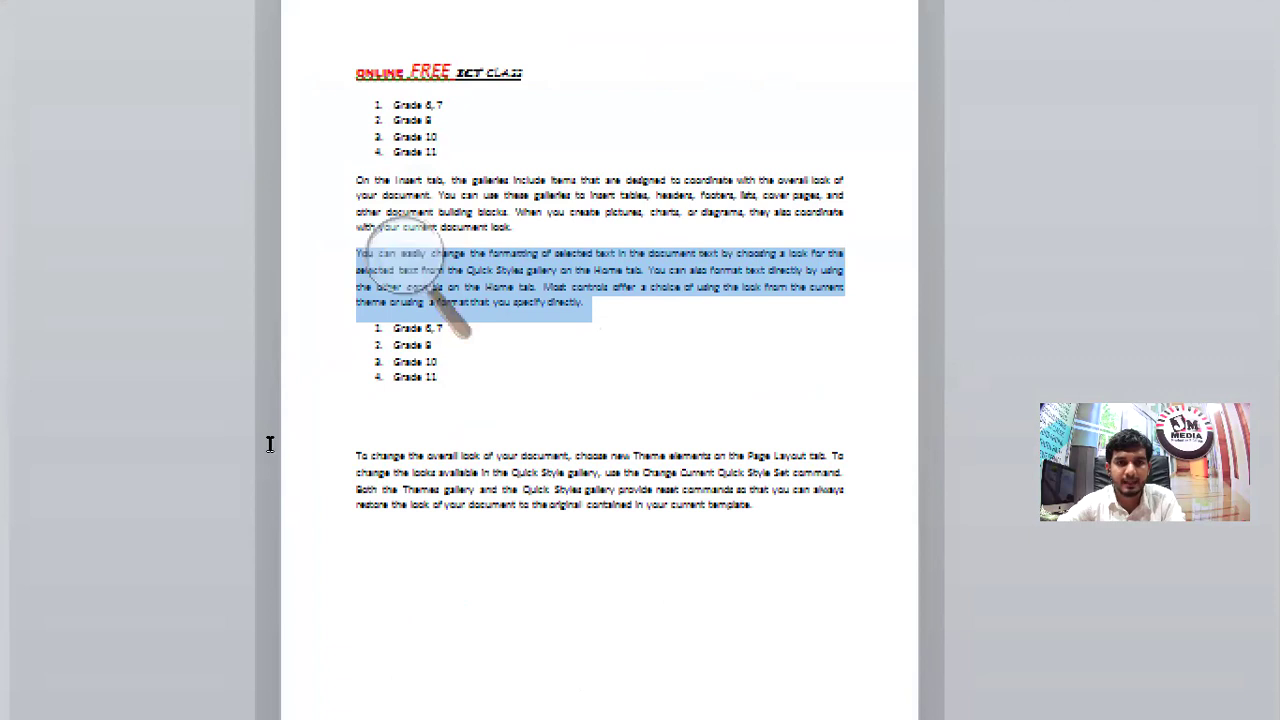
left_click(266, 441)
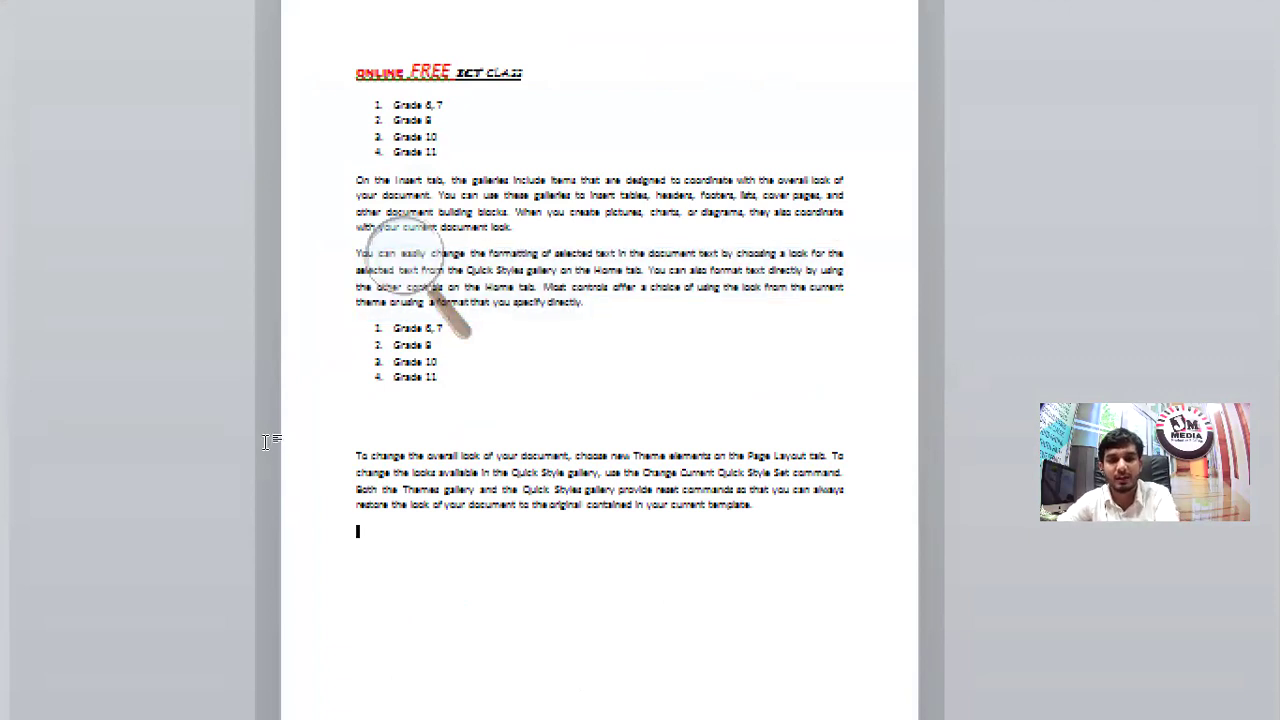
Step: Paste the 'You can easily change…' paragraph twice at the end, then select the top Grade list
key("ctrl+v")
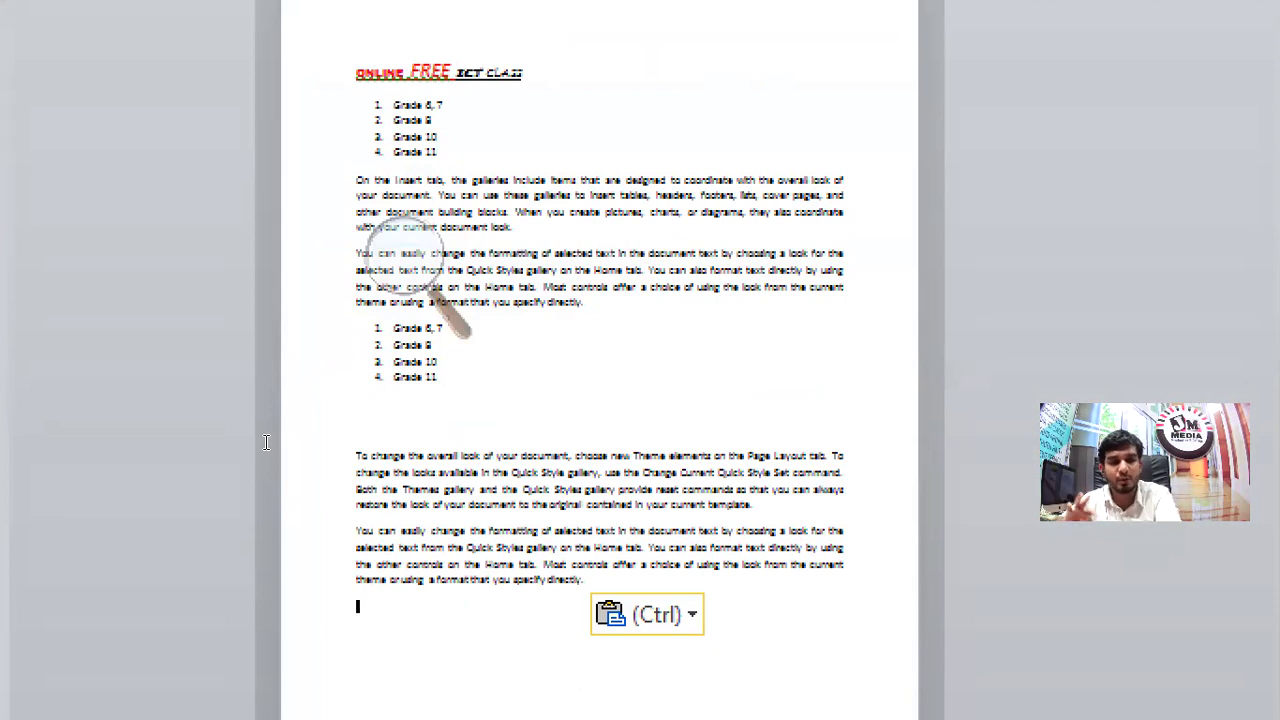
key("ctrl")
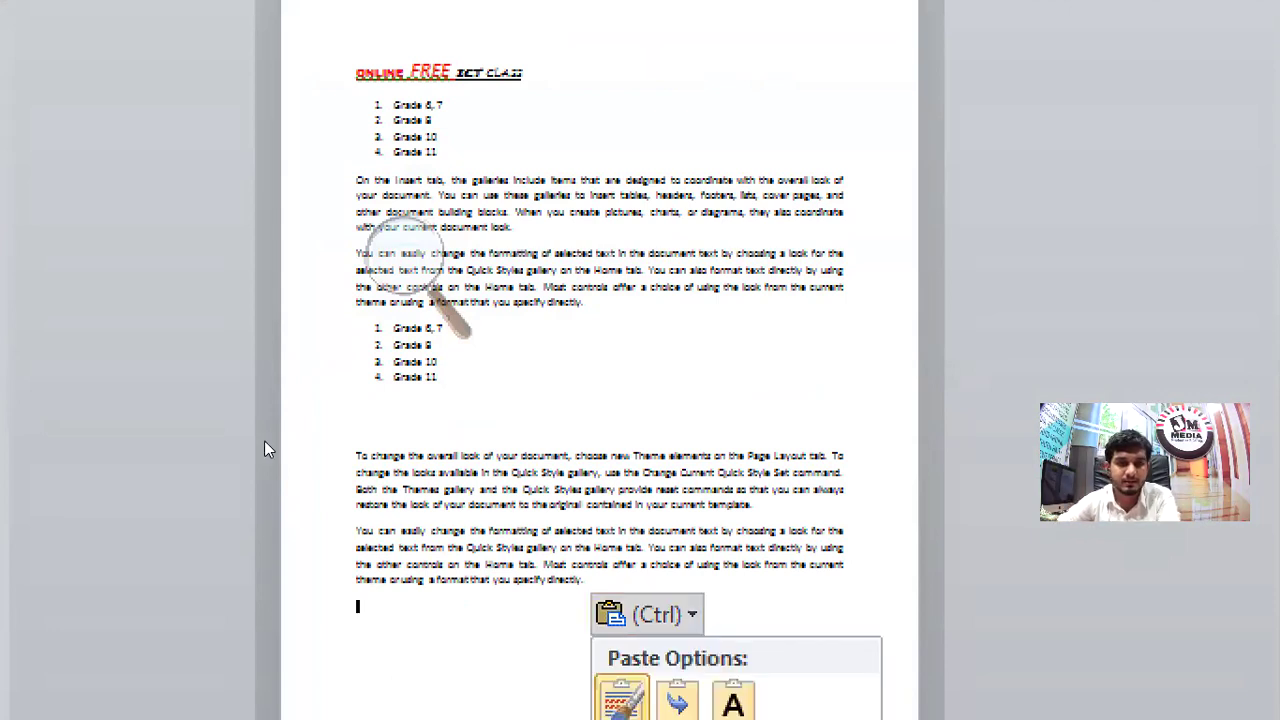
key("ctrl")
key("ctrl")
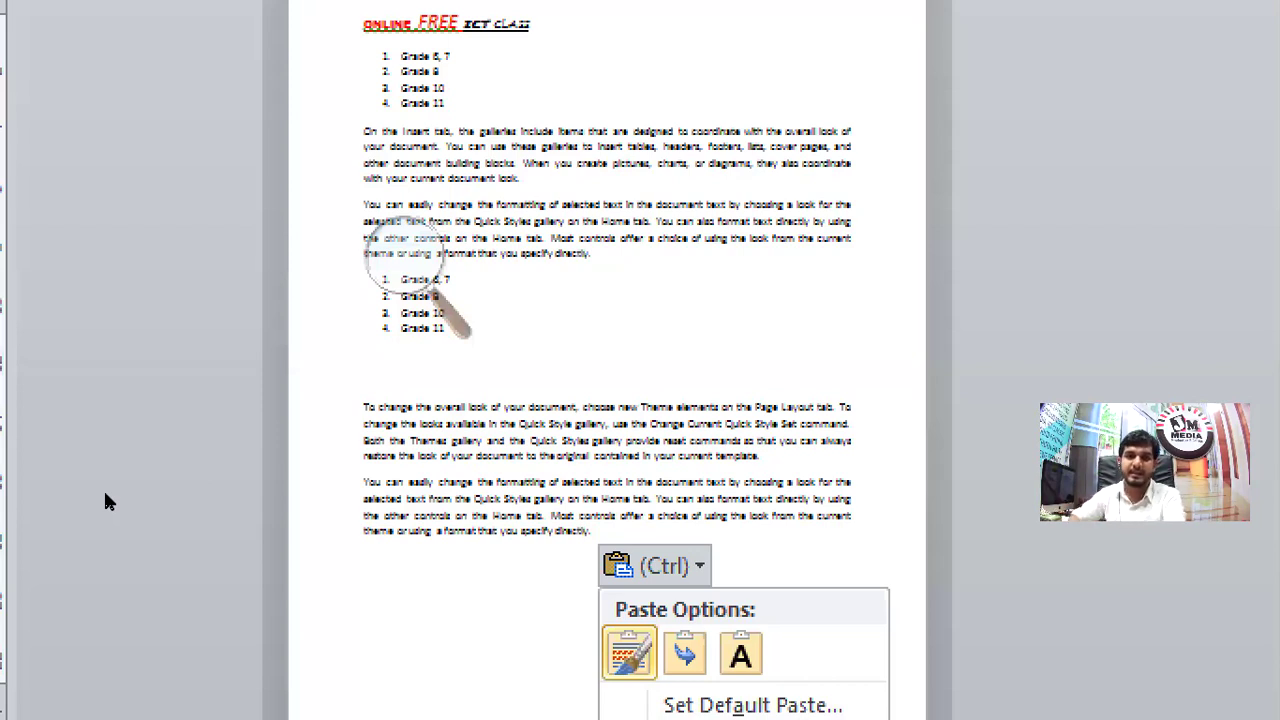
key("Escape")
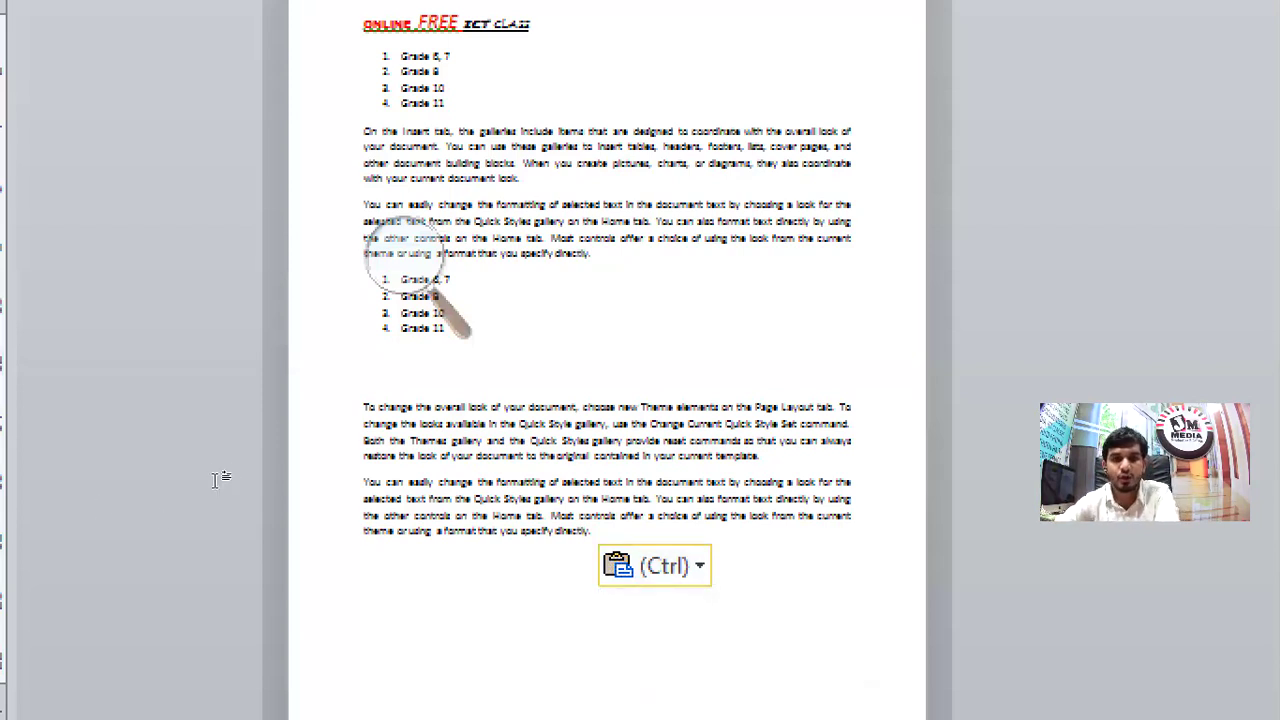
key("ctrl+v")
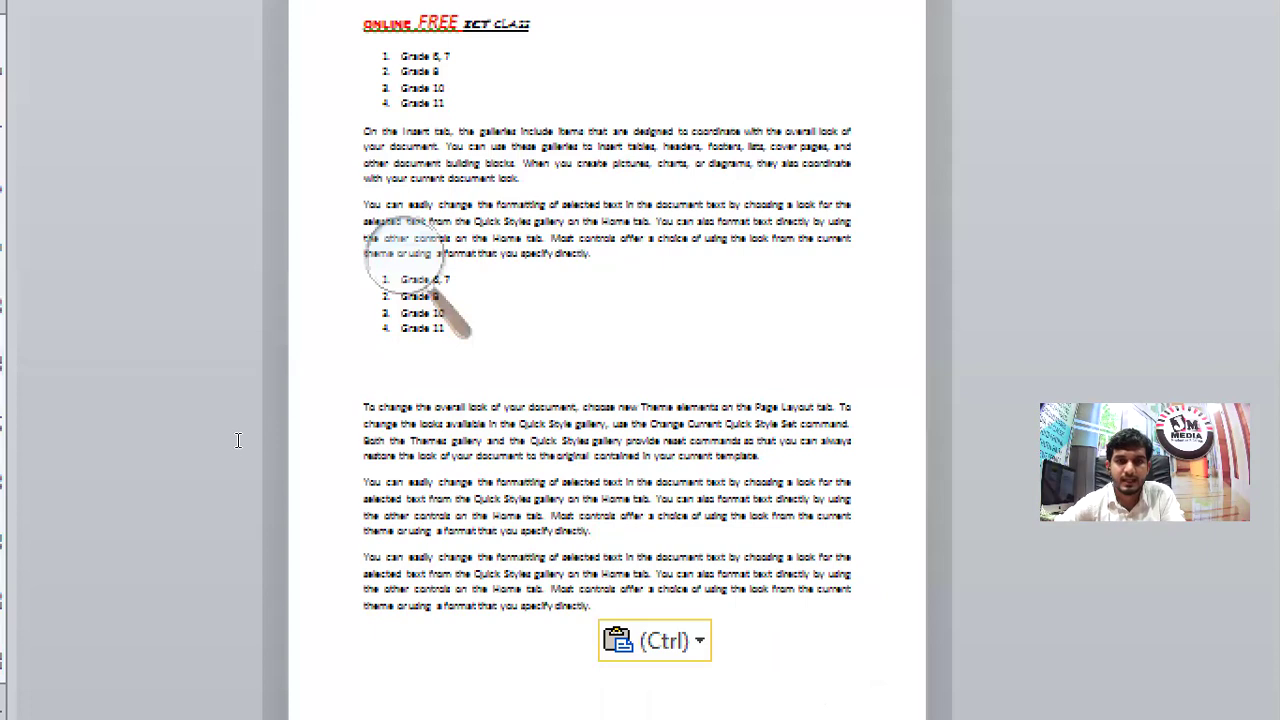
left_click_drag(297, 273, 249, 285)
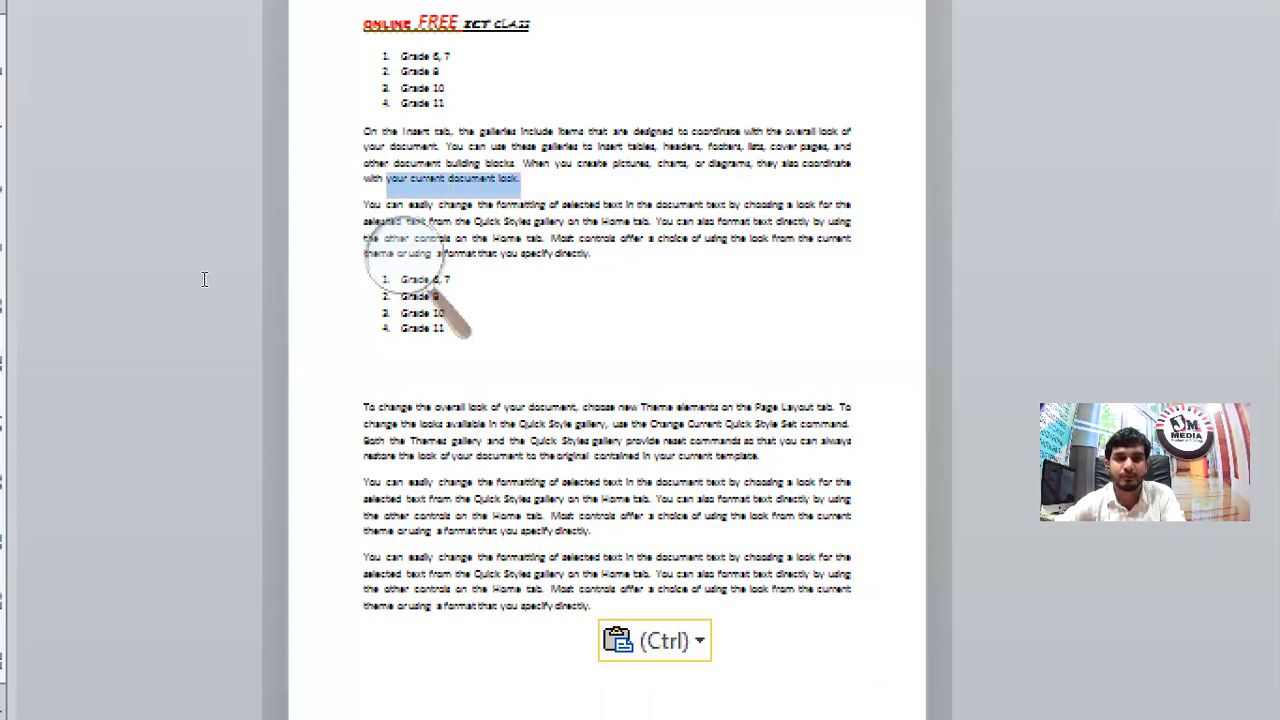
left_click_drag(243, 236, 210, 223)
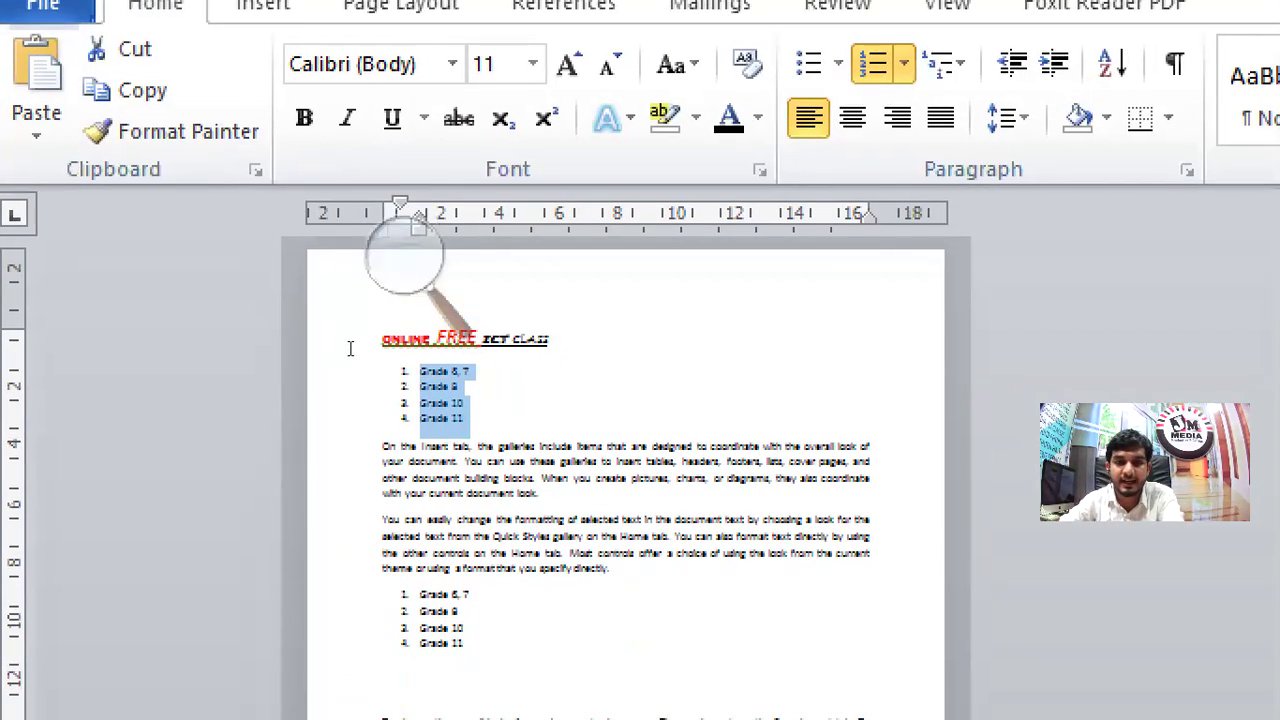
Step: Paste the Grade list below the last paragraph and check the pasted items with Shift+arrows
key("ctrl+End")
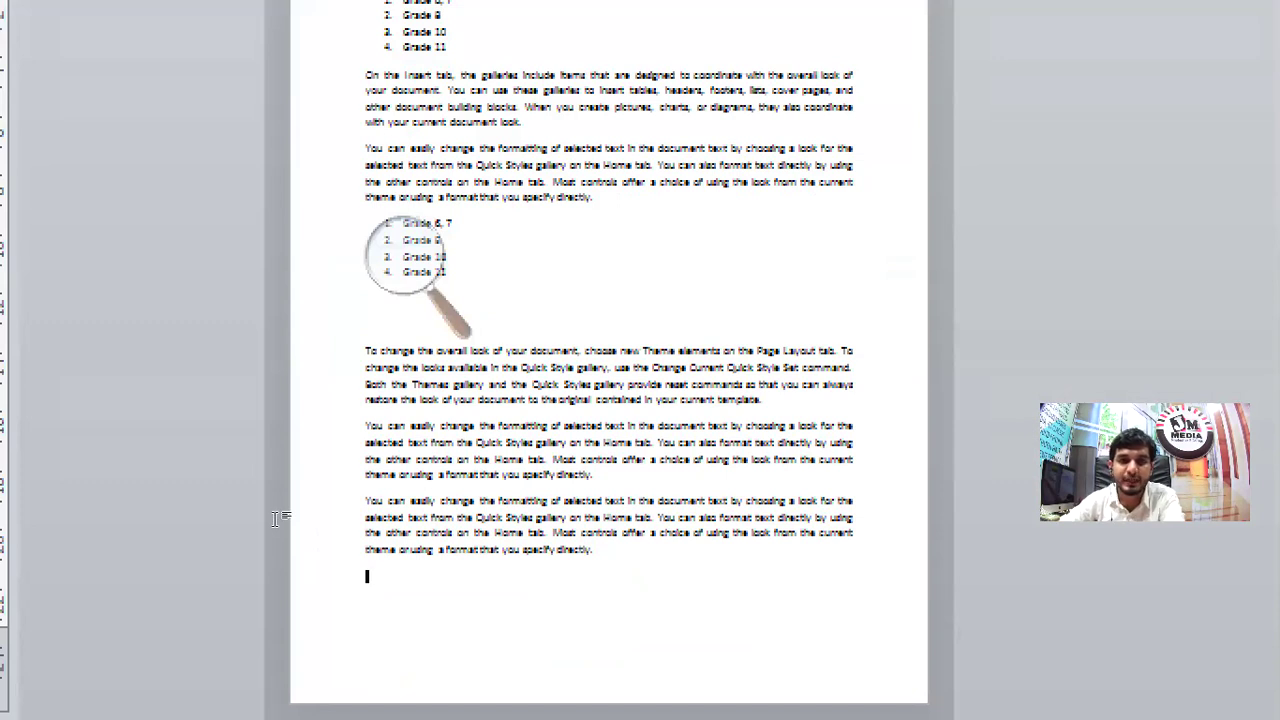
type("Grade 6, 7 Grade 8 Grade 10")
key("shift+Up")
key("shift+Up")
key("shift+Up")
key("shift+Down")
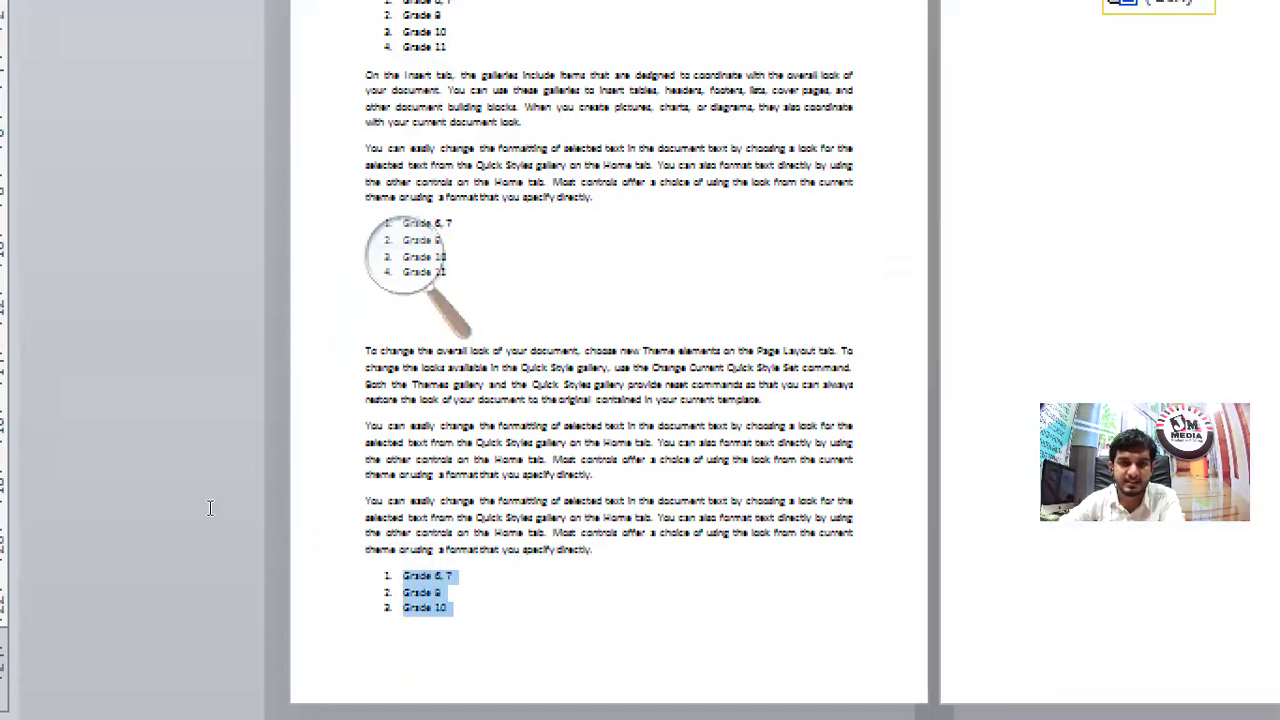
key("shift+Down")
key("shift+Down")
key("shift+Up")
key("shift+Up")
key("shift+Home")
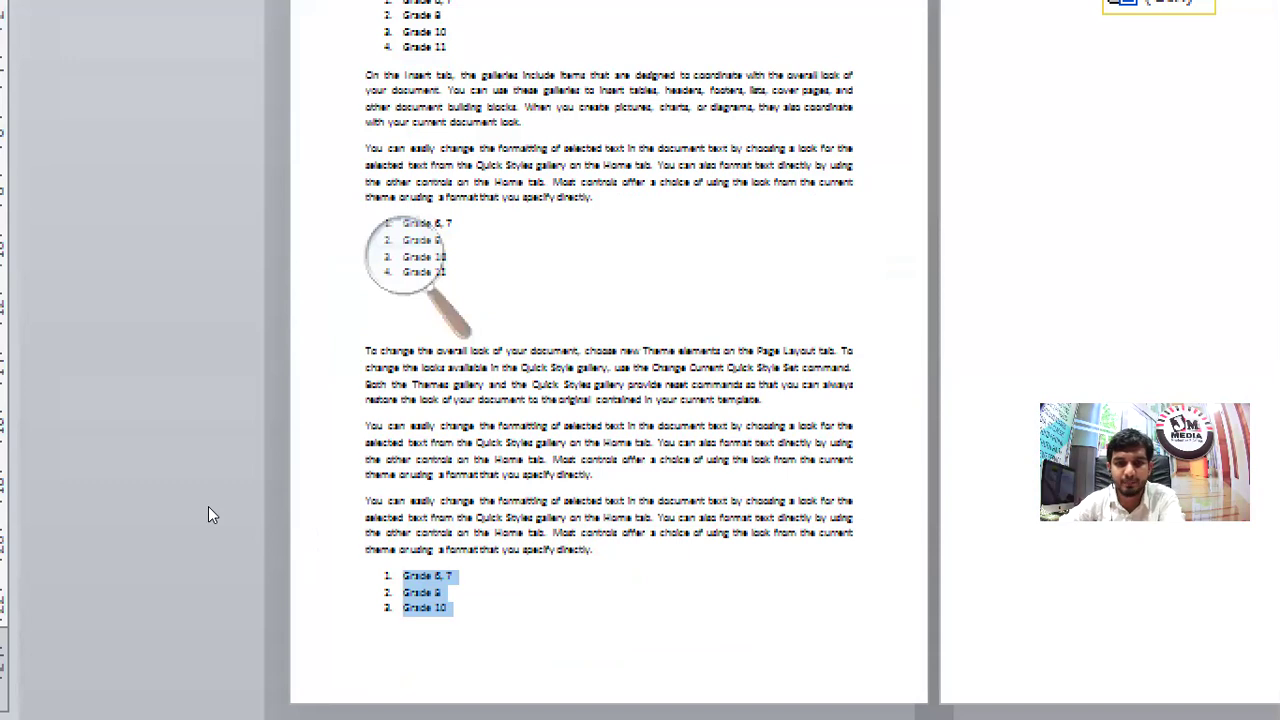
key("Right")
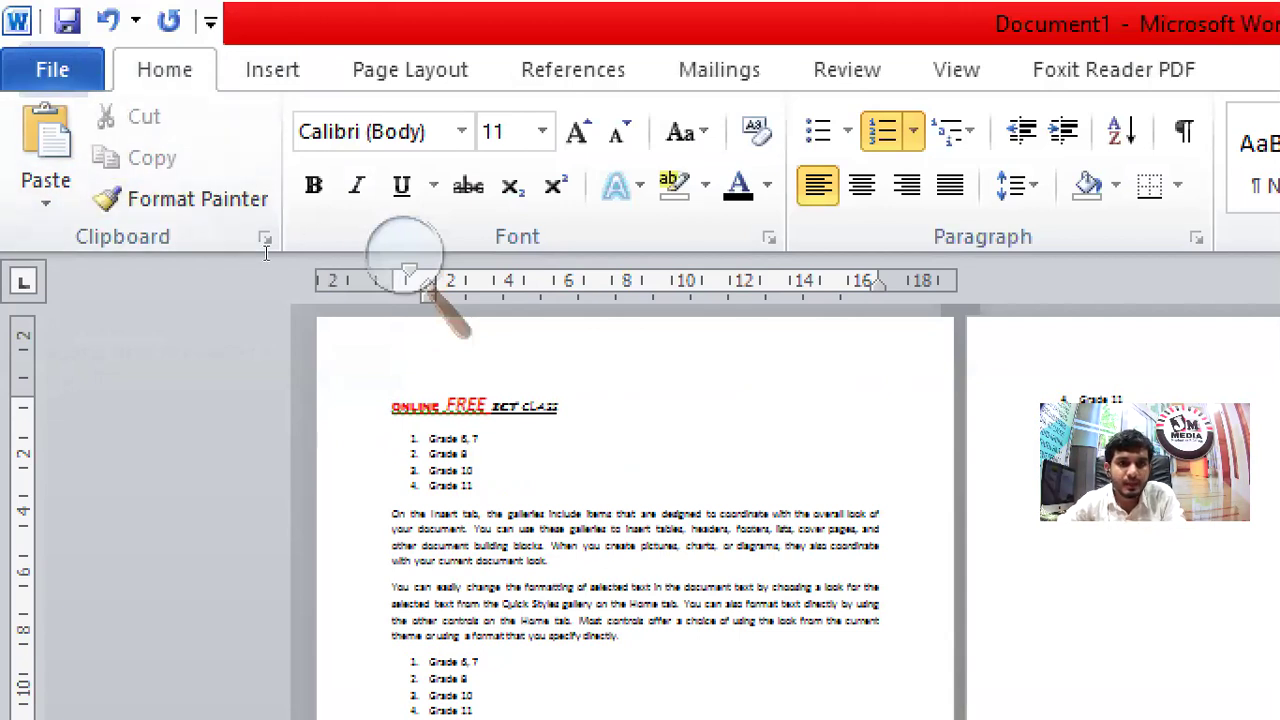
Step: Select the whole top Grade list and cut it
key("shift+Down")
key("shift+Down")
key("shift+Up")
key("shift+Up")
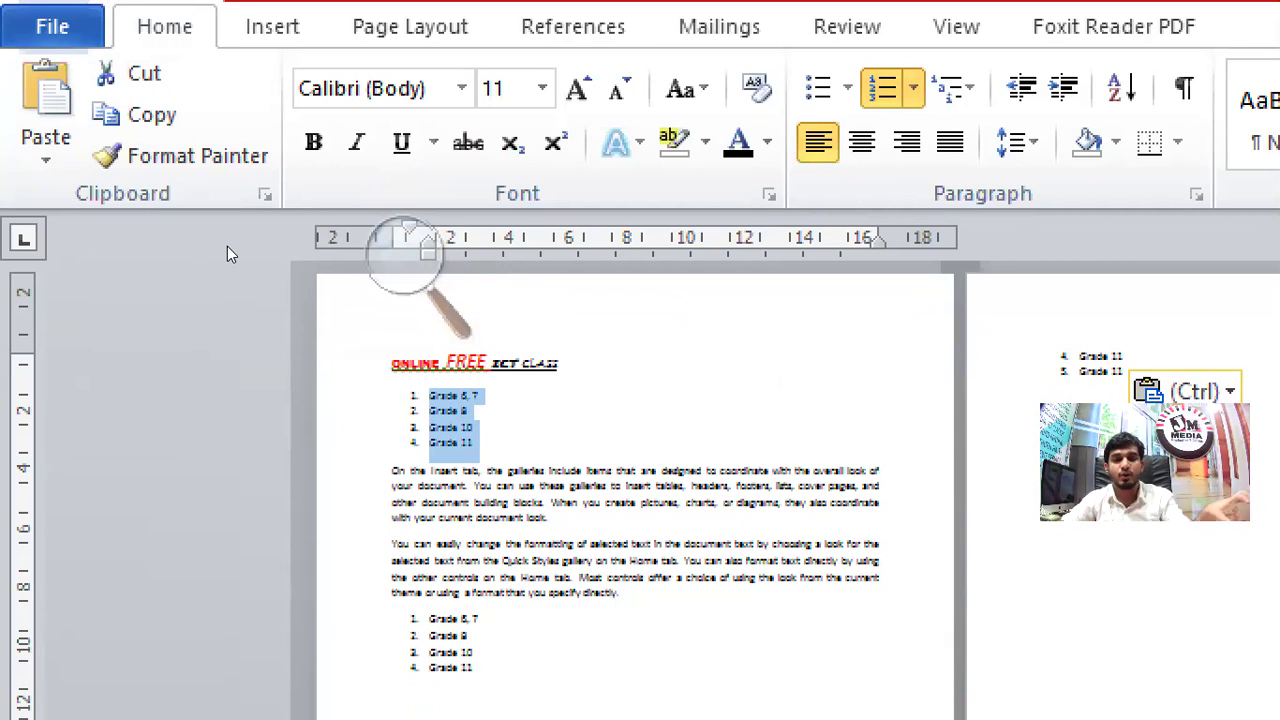
key("ctrl")
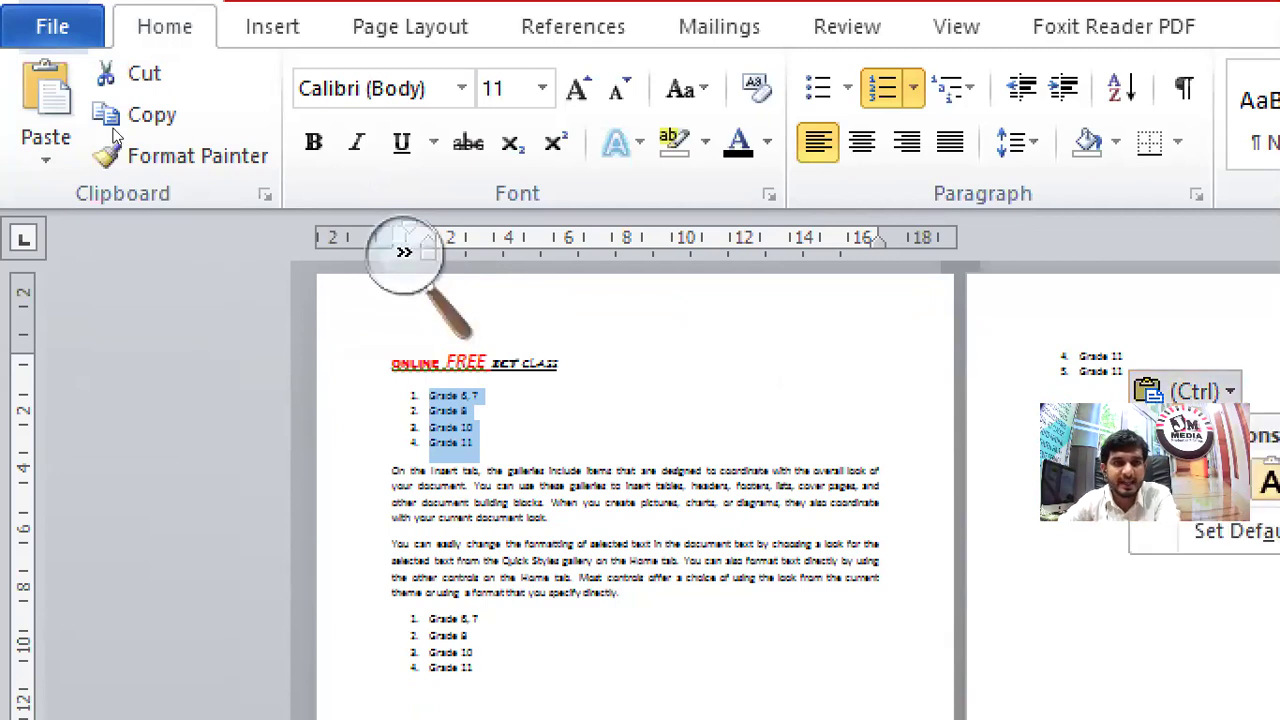
key("ctrl+x")
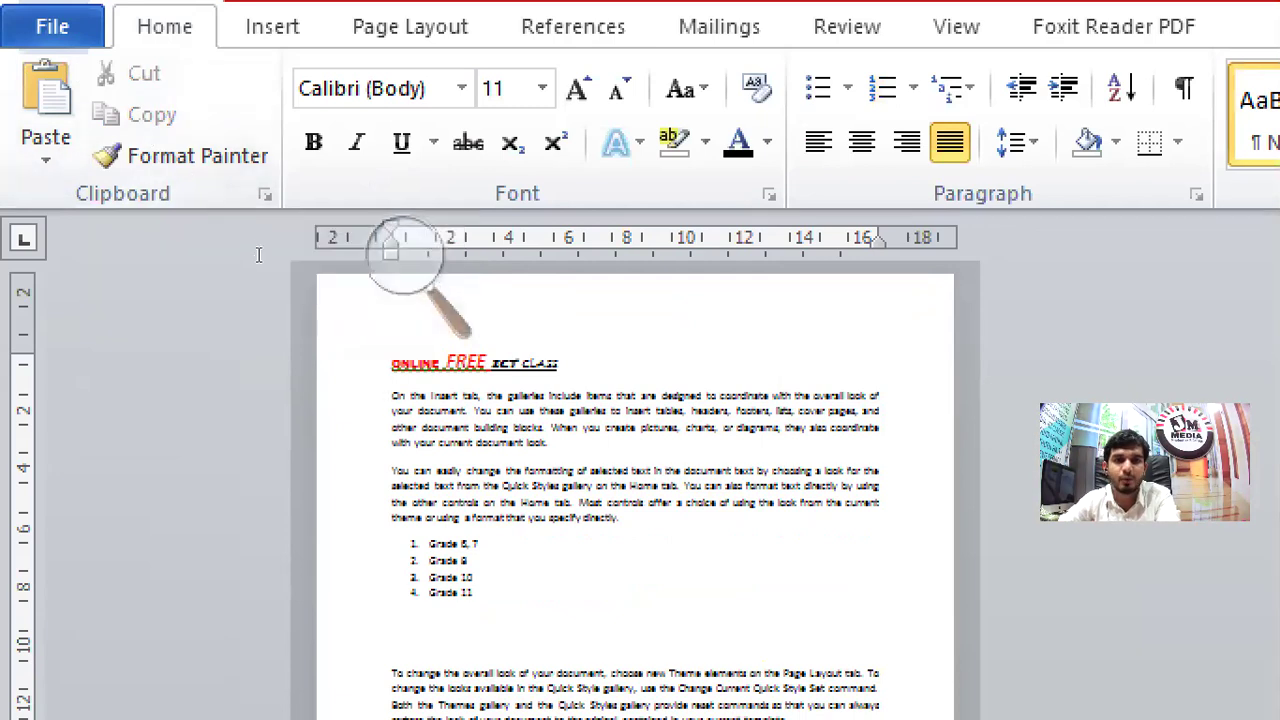
Step: Paste the Grade list on a new line between the lower paragraphs, then reselect the first list
scroll(258, 255, "down", 5)
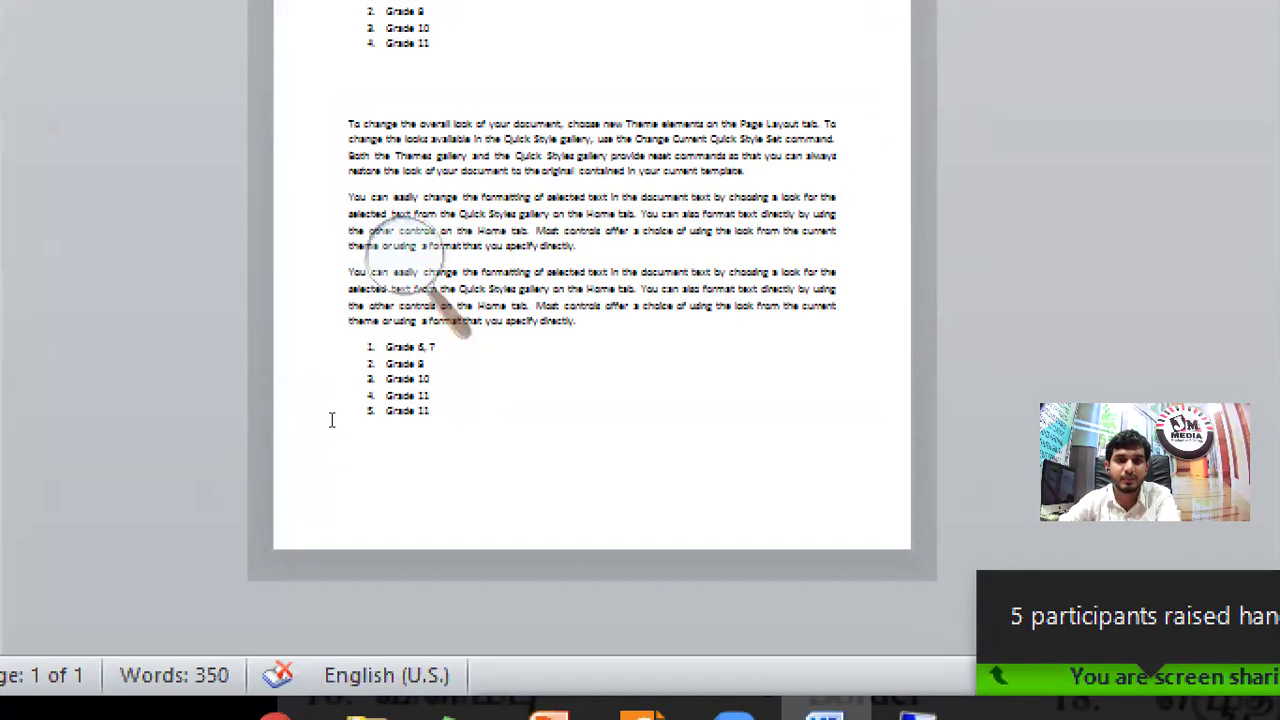
key("Return")
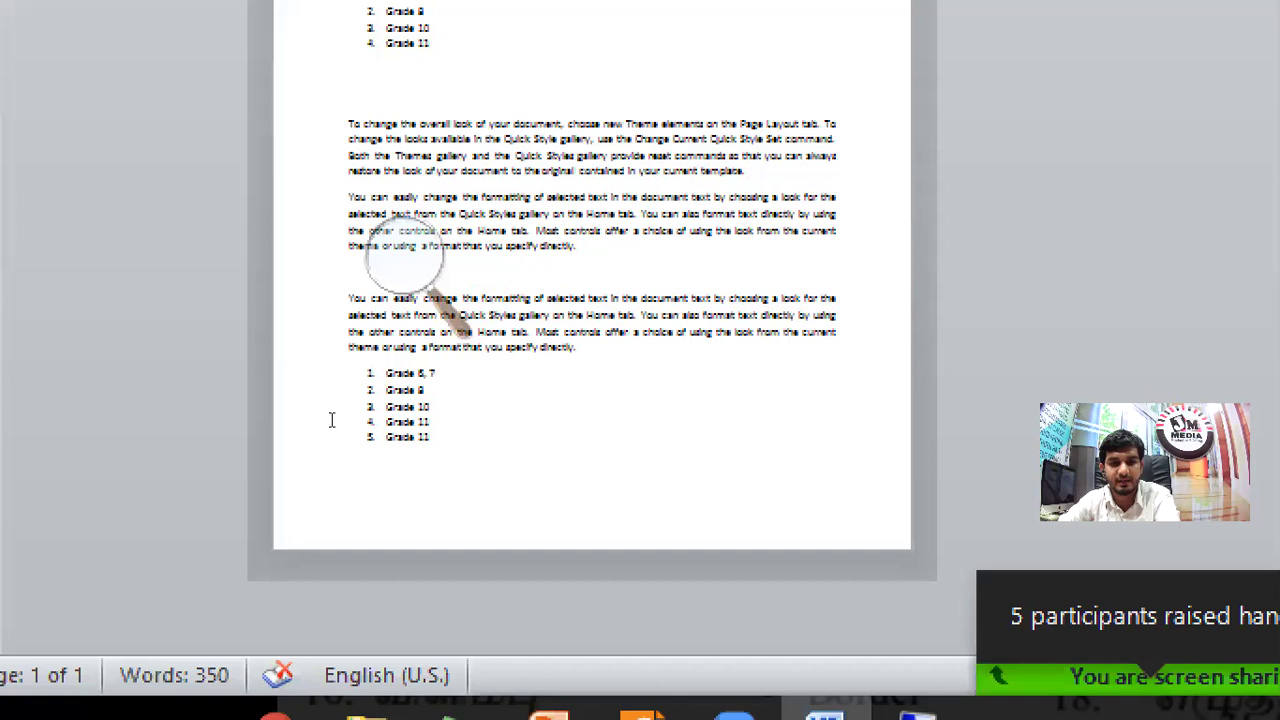
key("ctrl+v")
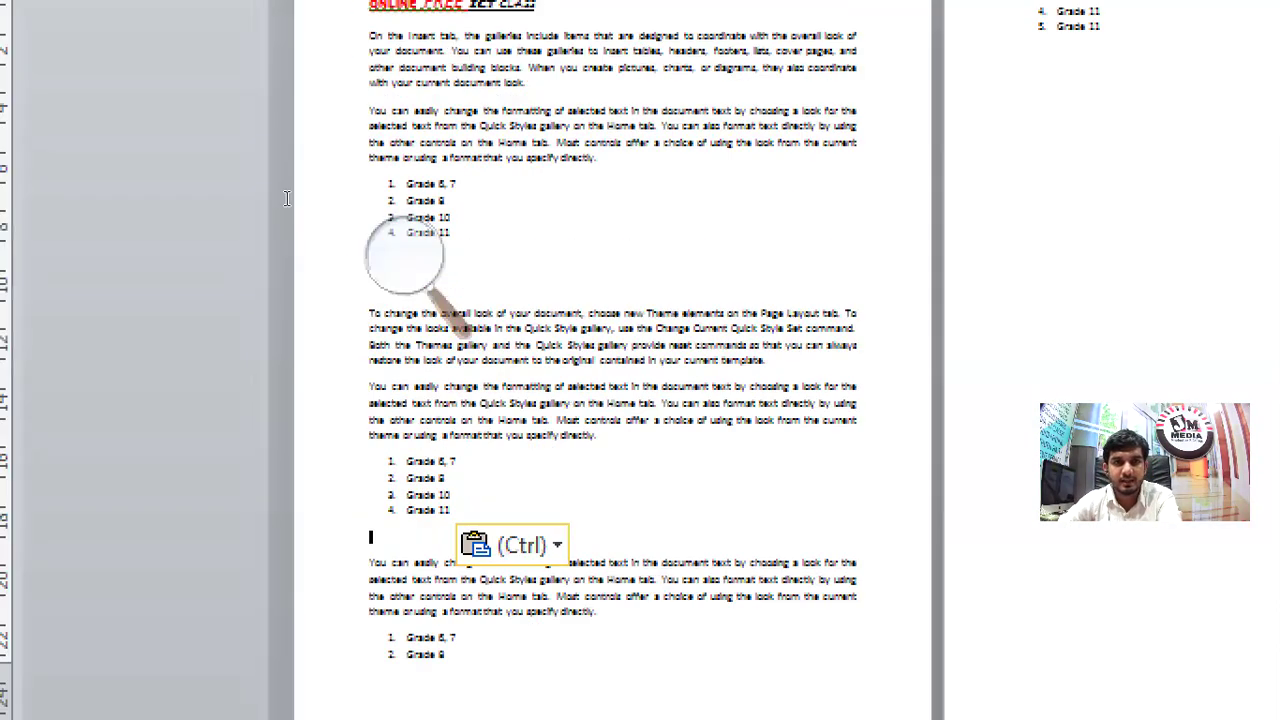
scroll(331, 420, "up", 5)
left_click_drag(480, 502, 430, 485)
key("shift+Up")
key("shift+Up")
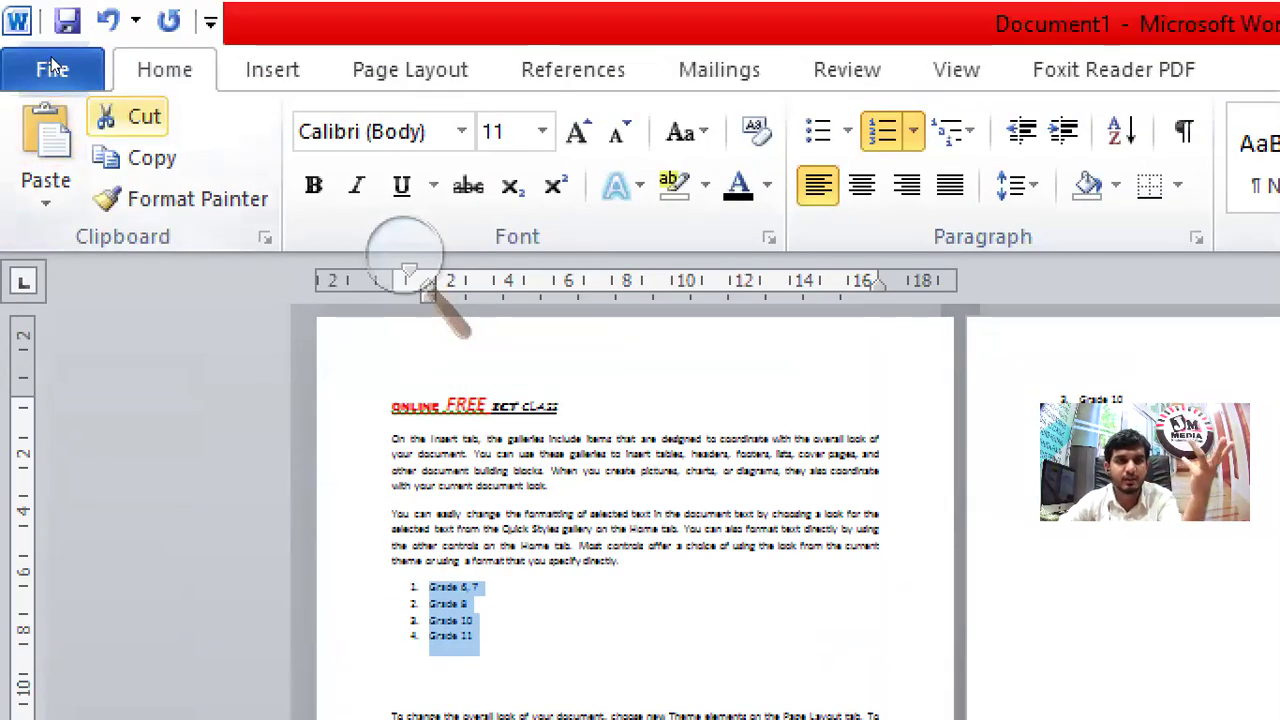
Step: Move the first Grade list directly under the ONLINE FREE ICT CLASS heading, removing the blank line
left_click(140, 117)
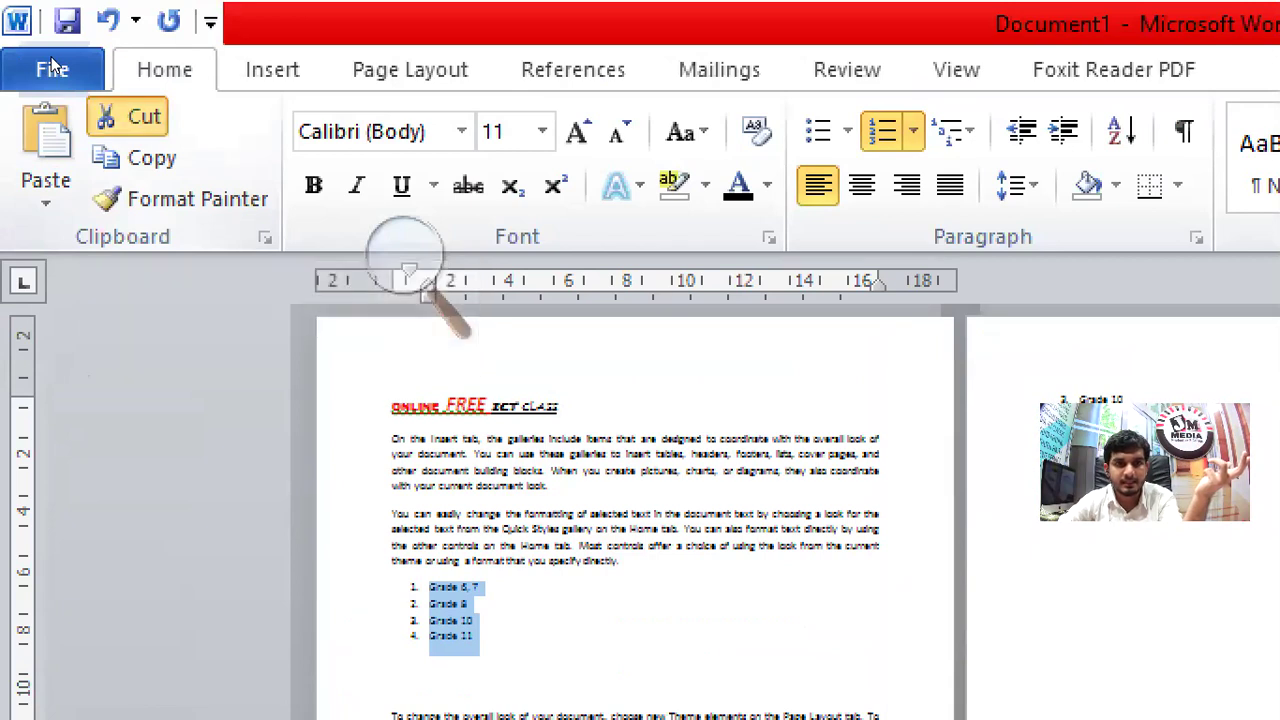
key("ctrl+z")
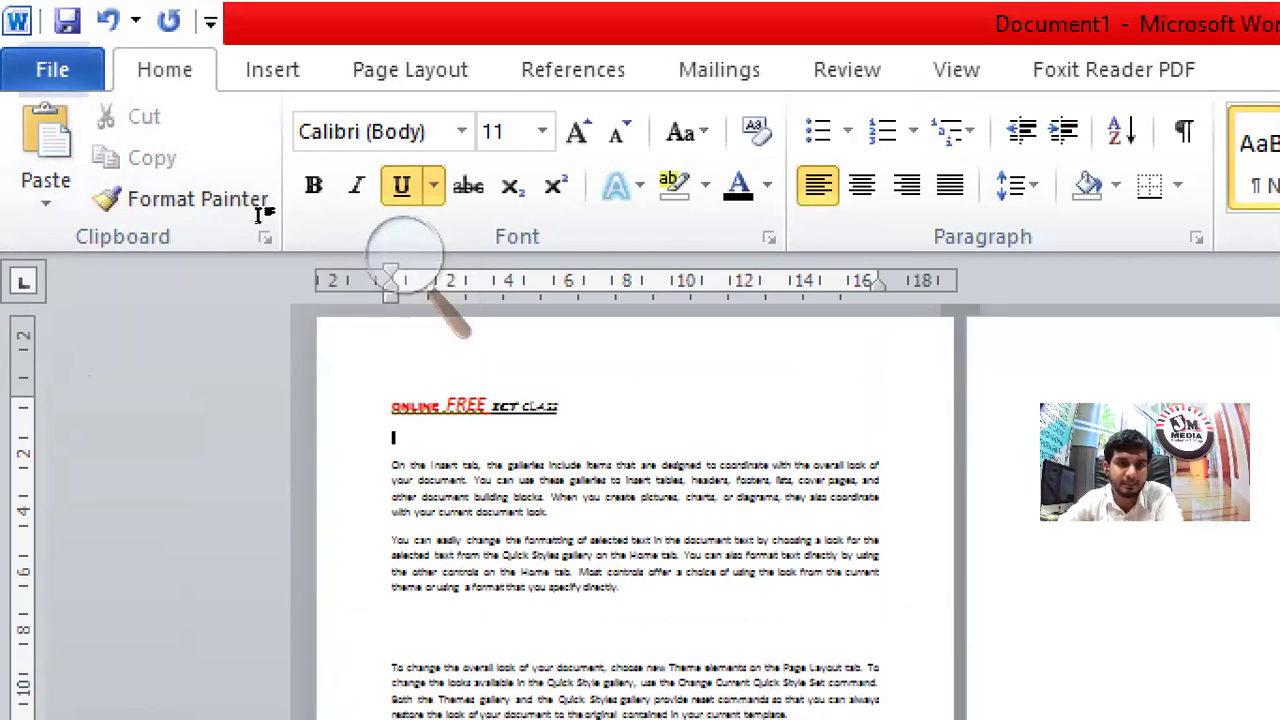
left_click(45, 130)
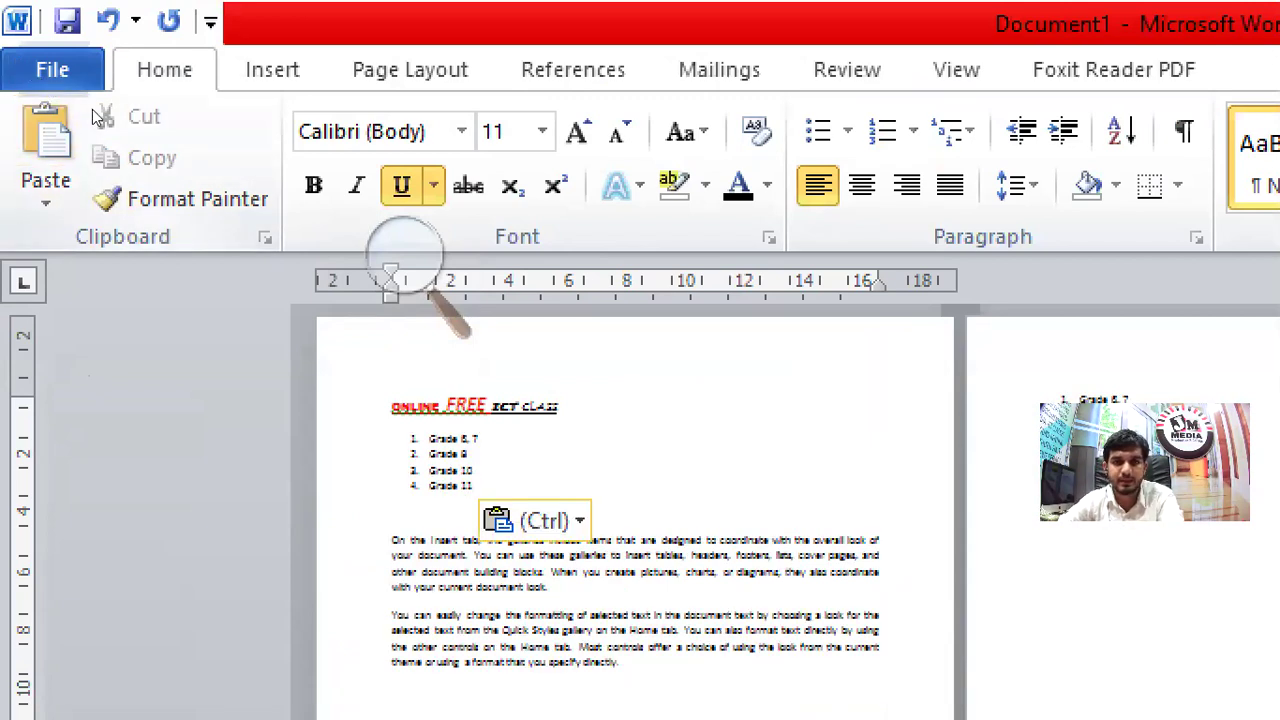
key("BackSpace")
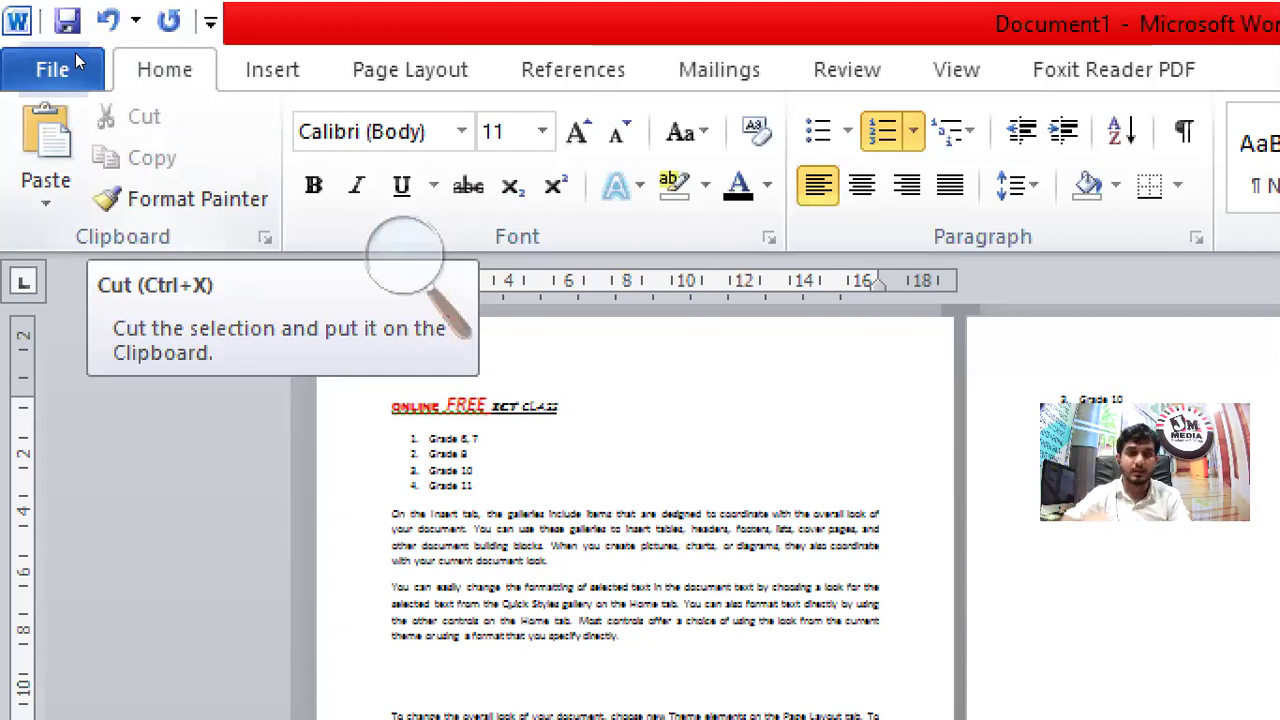
key("alt+n")
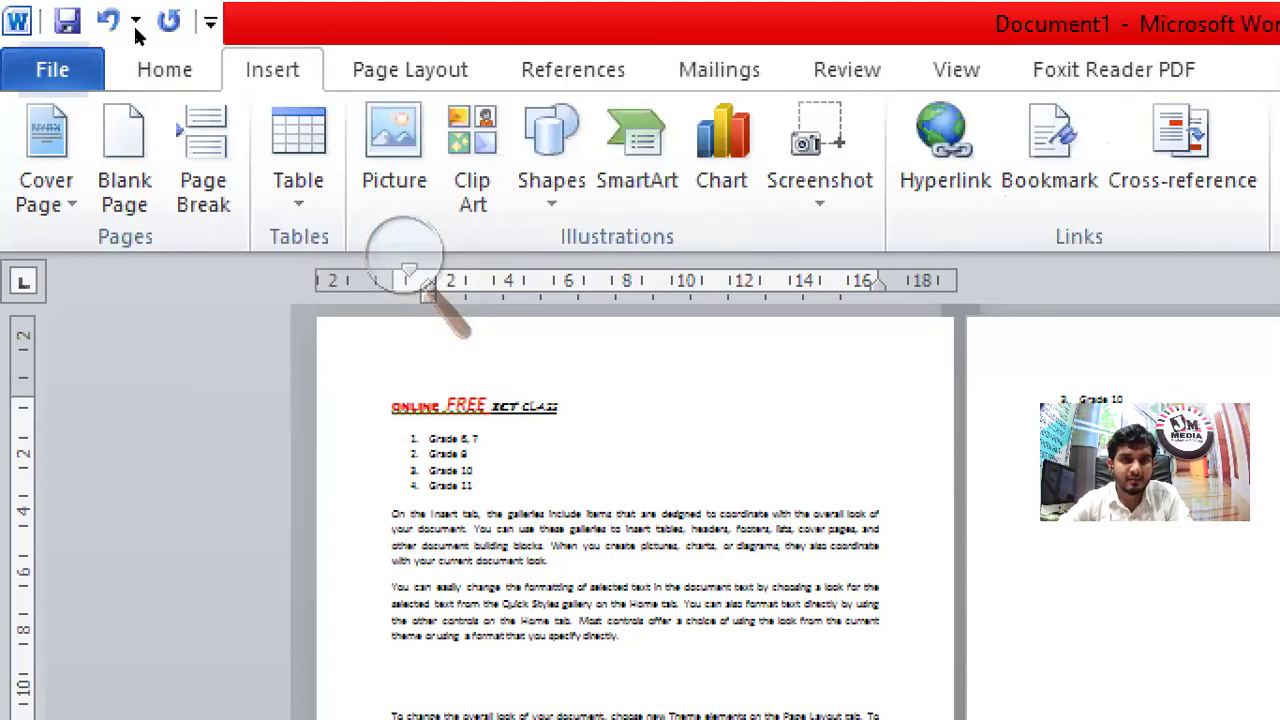
key("alt+h")
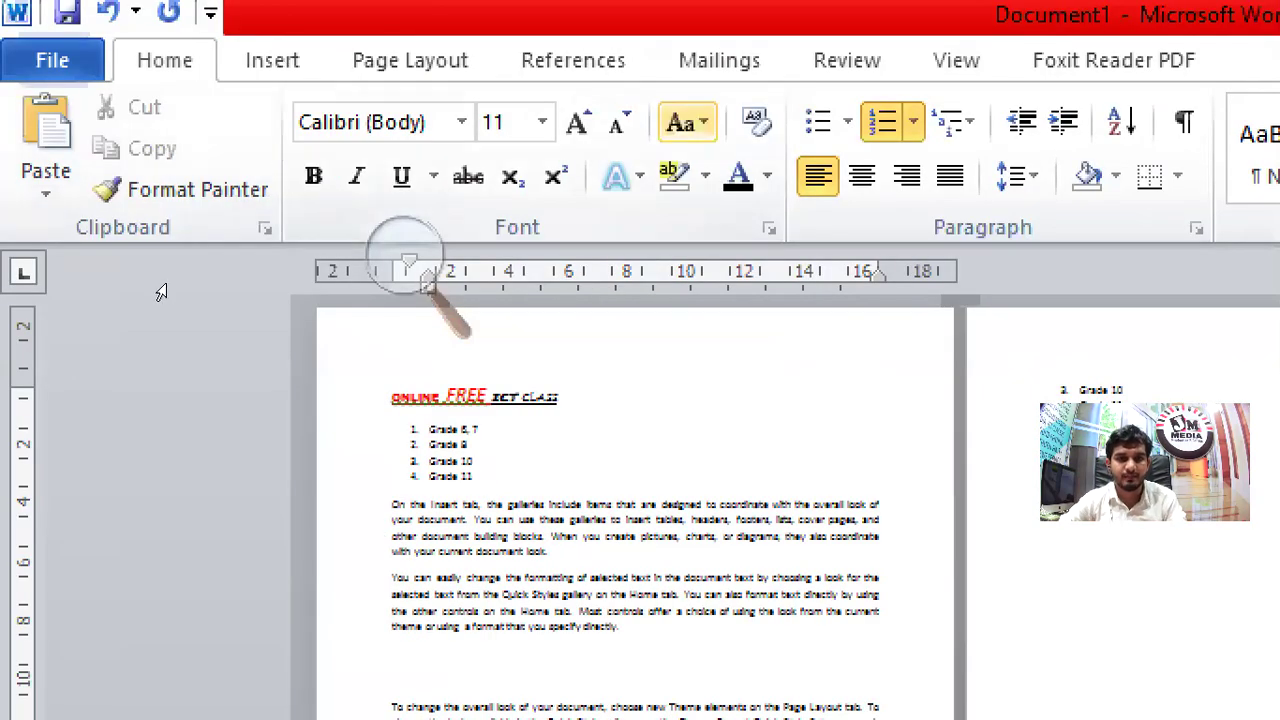
Step: Switch to the PDF notes at normal magnification and page forward to the LibreOffice Writer 4.1 page
key("alt+Tab")
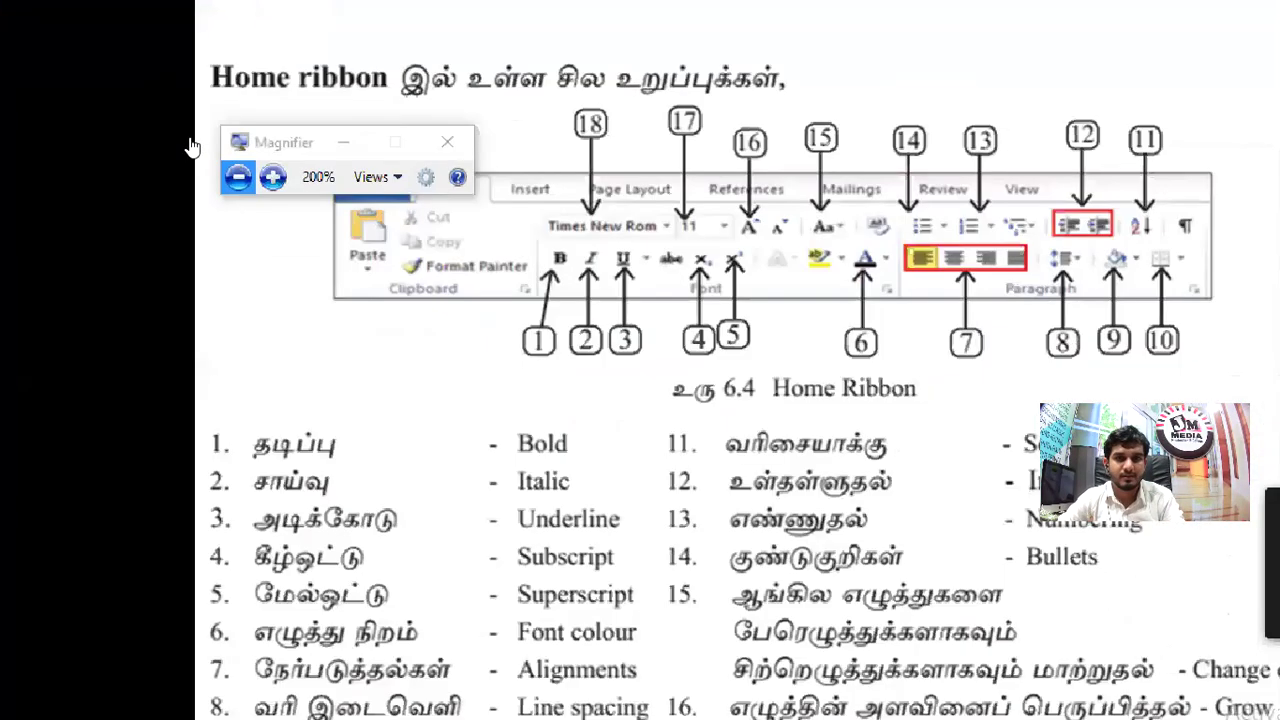
key("super+minus")
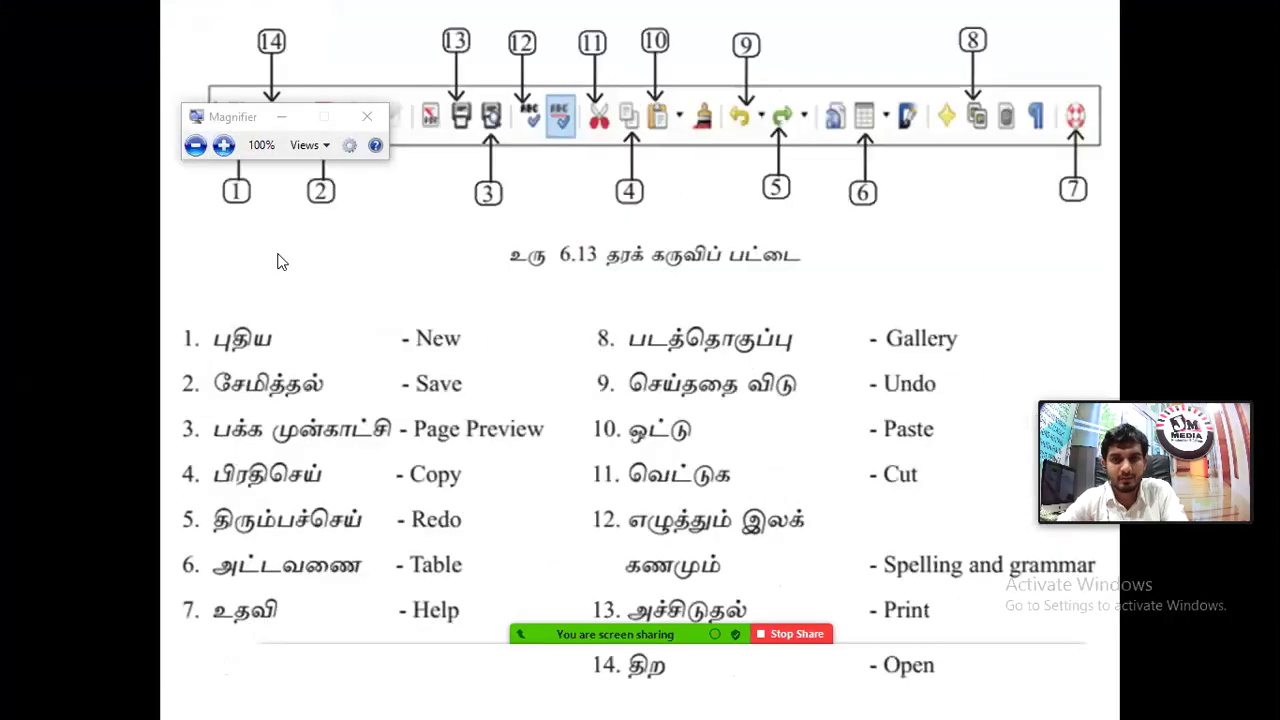
key("Right")
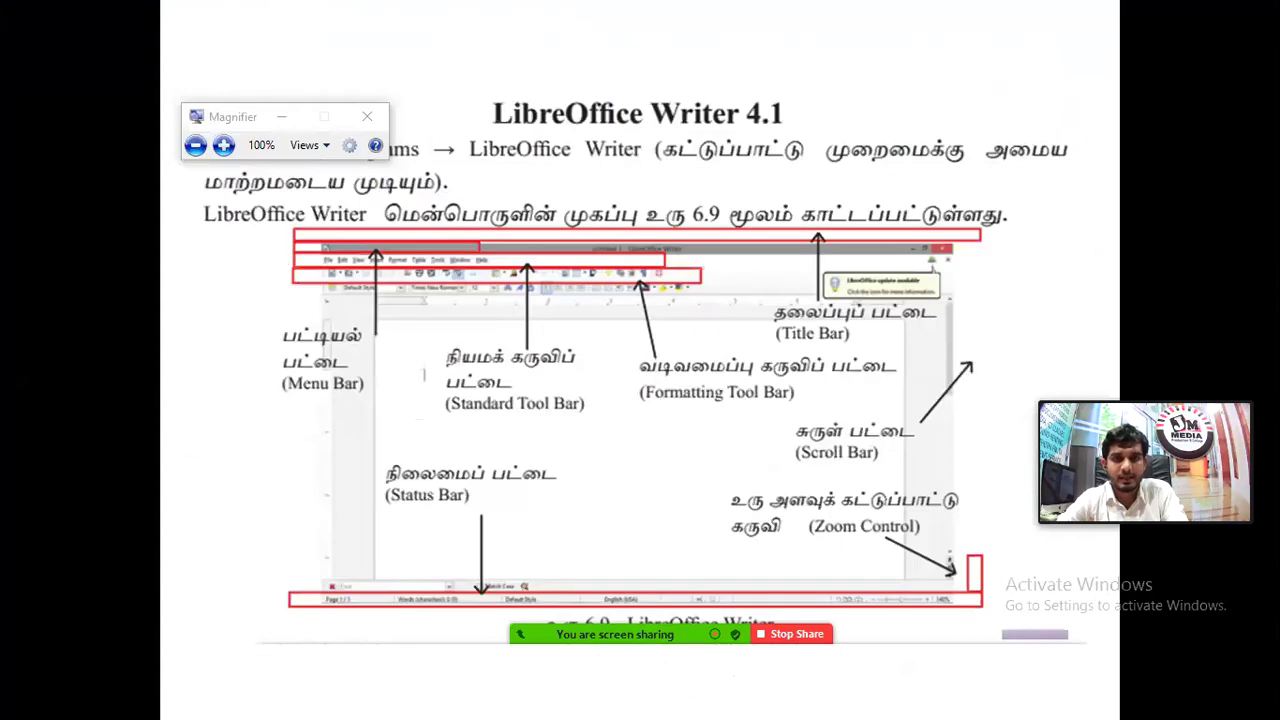
key("Right")
key("Right")
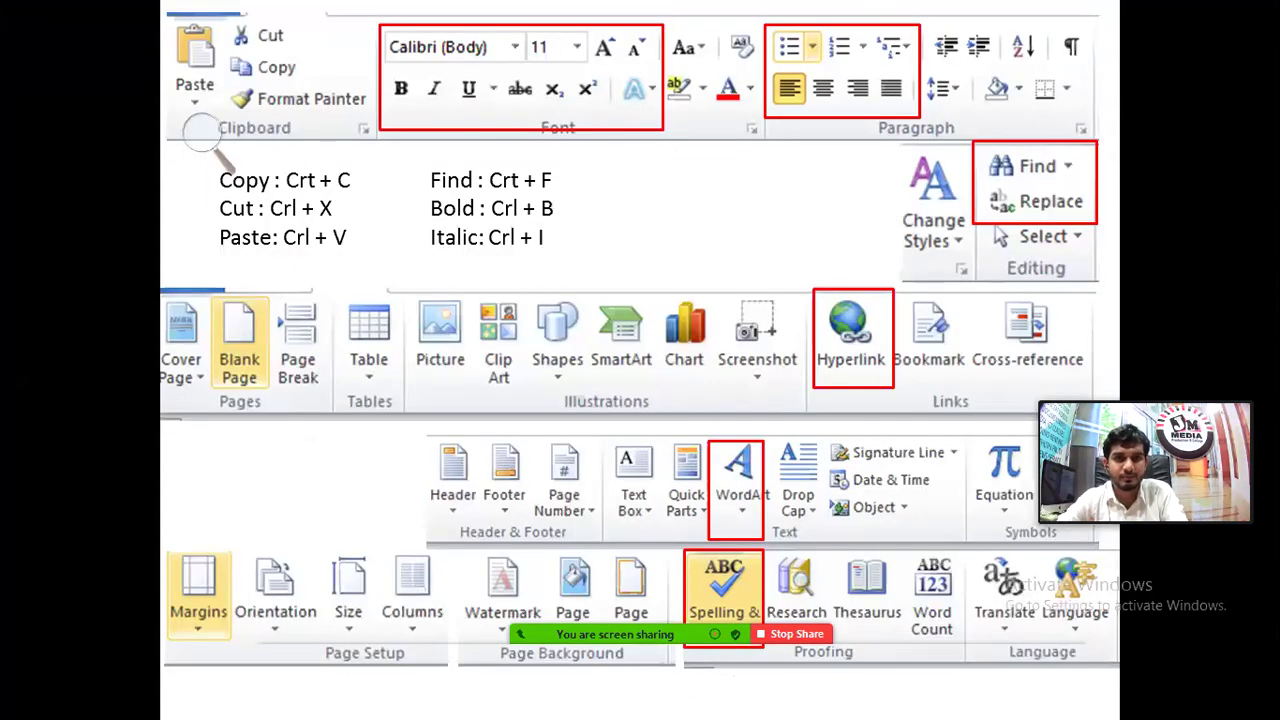
Step: Go back to the 2017 MCQ questions 12 and 14 page, then bring up 'Past Paper Qustions of Ms Word.pptx'
key("Left")
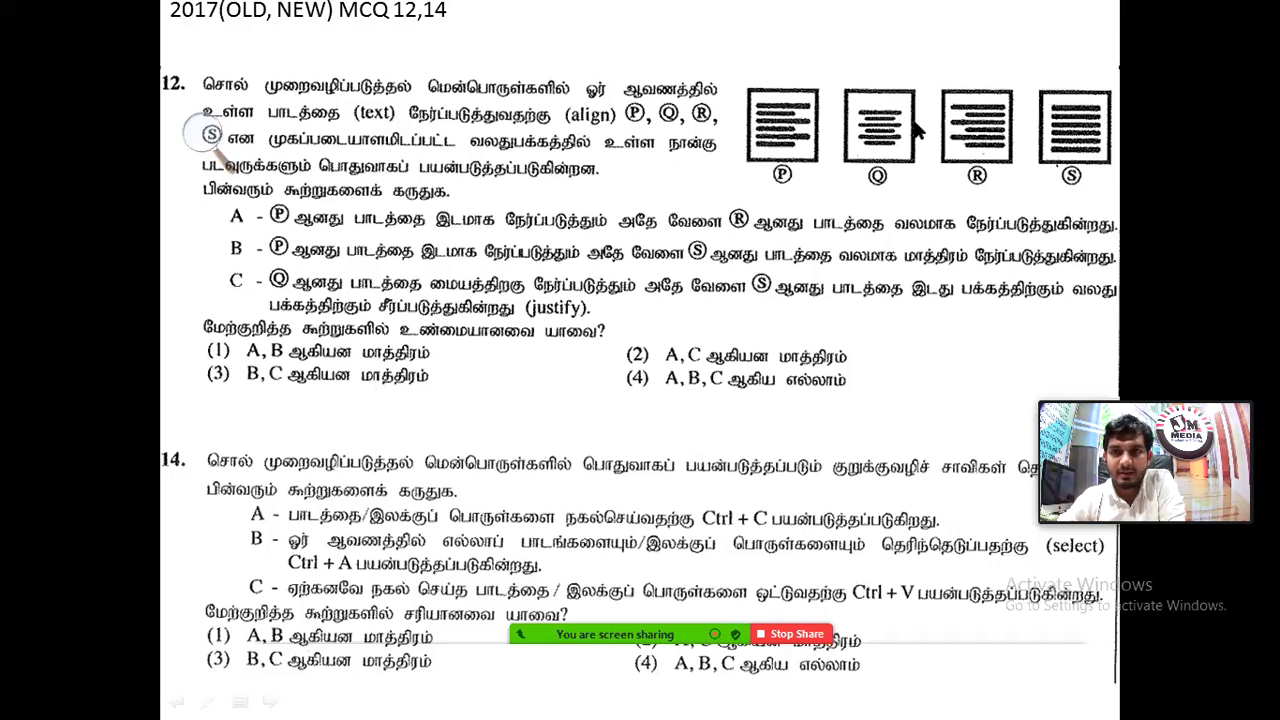
key("alt+Tab")
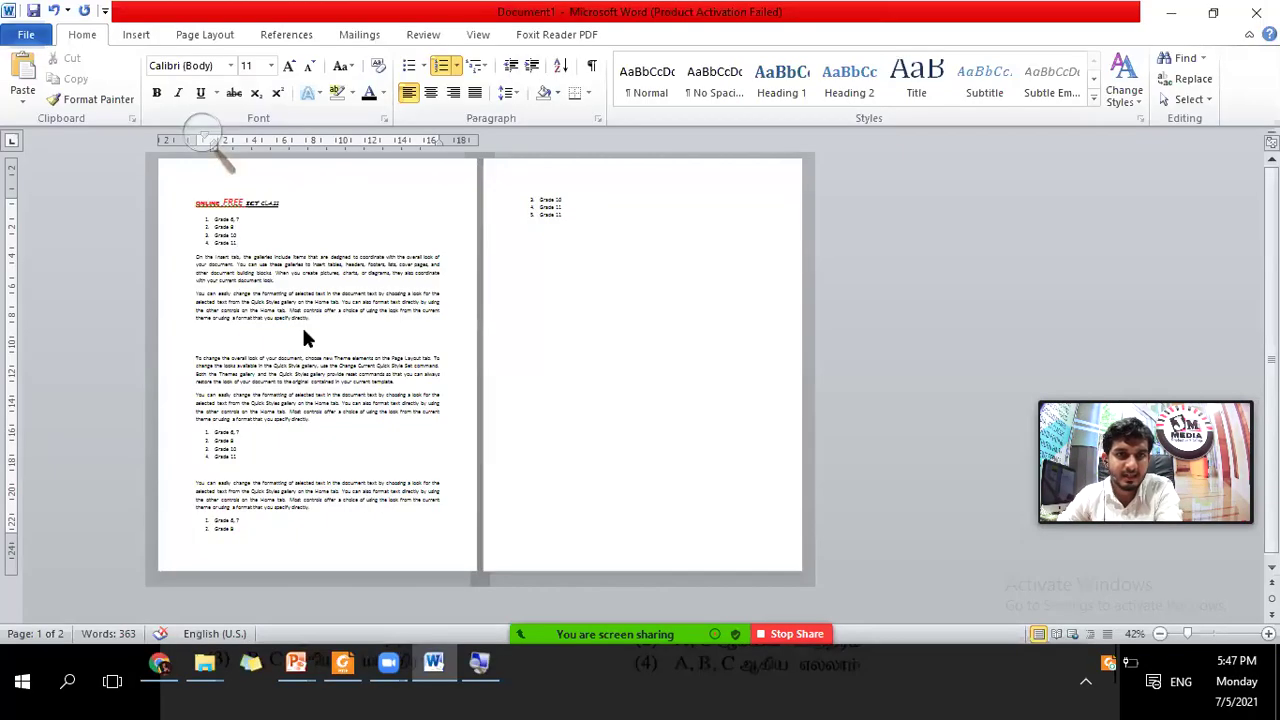
key("alt+Tab")
left_click(302, 325)
key("alt+Tab")
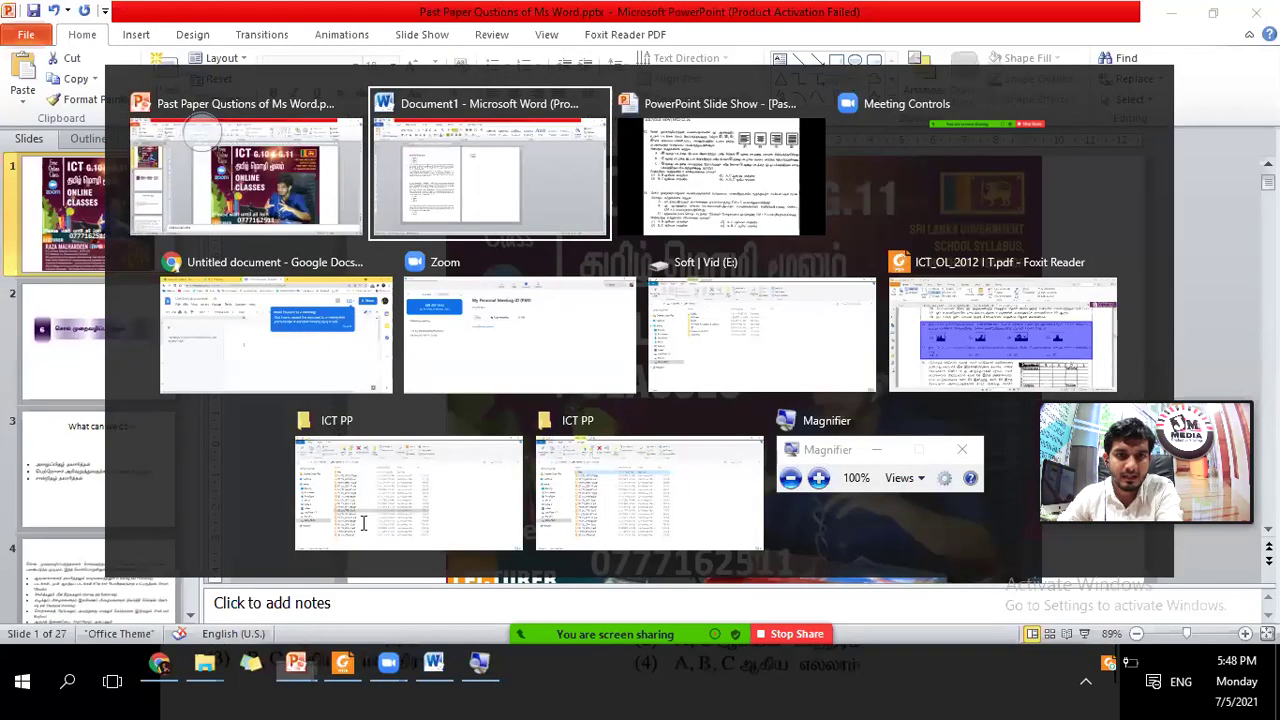
Step: Bring the slide show forward, scroll back to the Home Ribbon slide, then return to the editing view
key("alt+Tab")
key("alt+Tab")
key("alt+Tab")
key("alt+Tab")
key("alt+Tab")
key("alt+Tab")
key("alt+Tab")
key("alt+Tab")
key("alt+Tab")
key("alt+Tab")
key("alt+Tab")
key("alt+Tab")
key("alt+Tab")
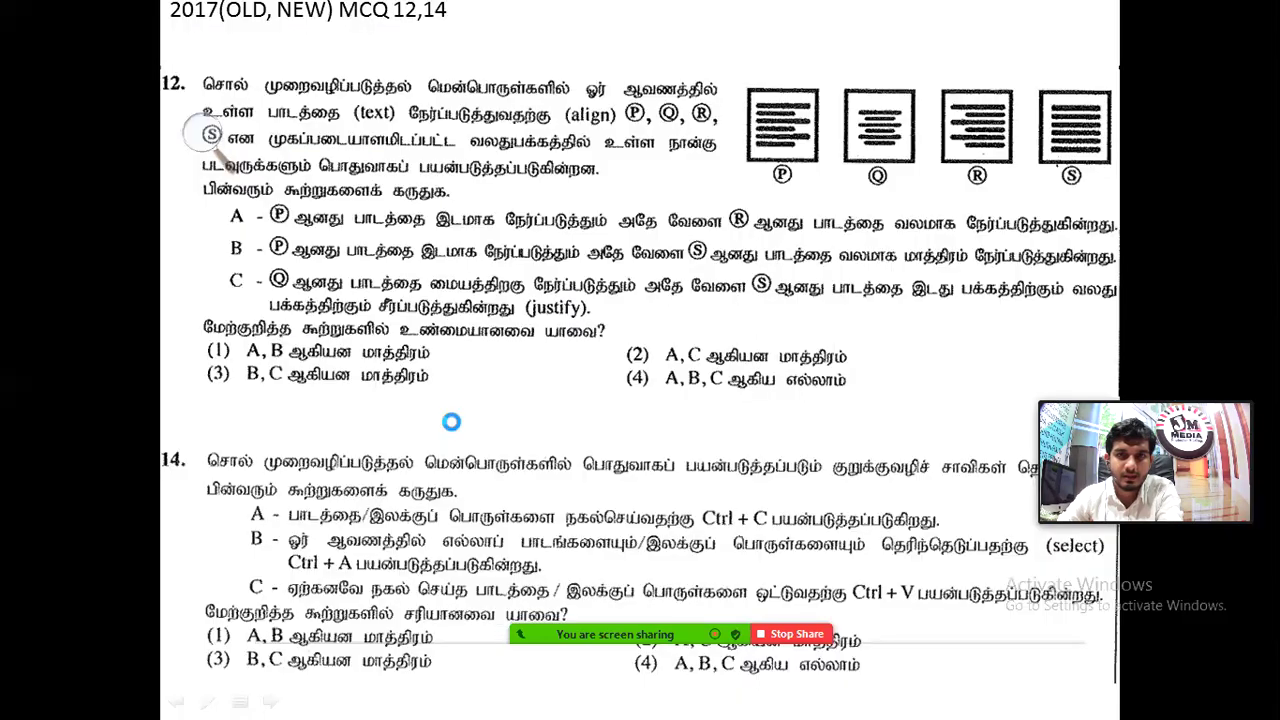
left_click(451, 422)
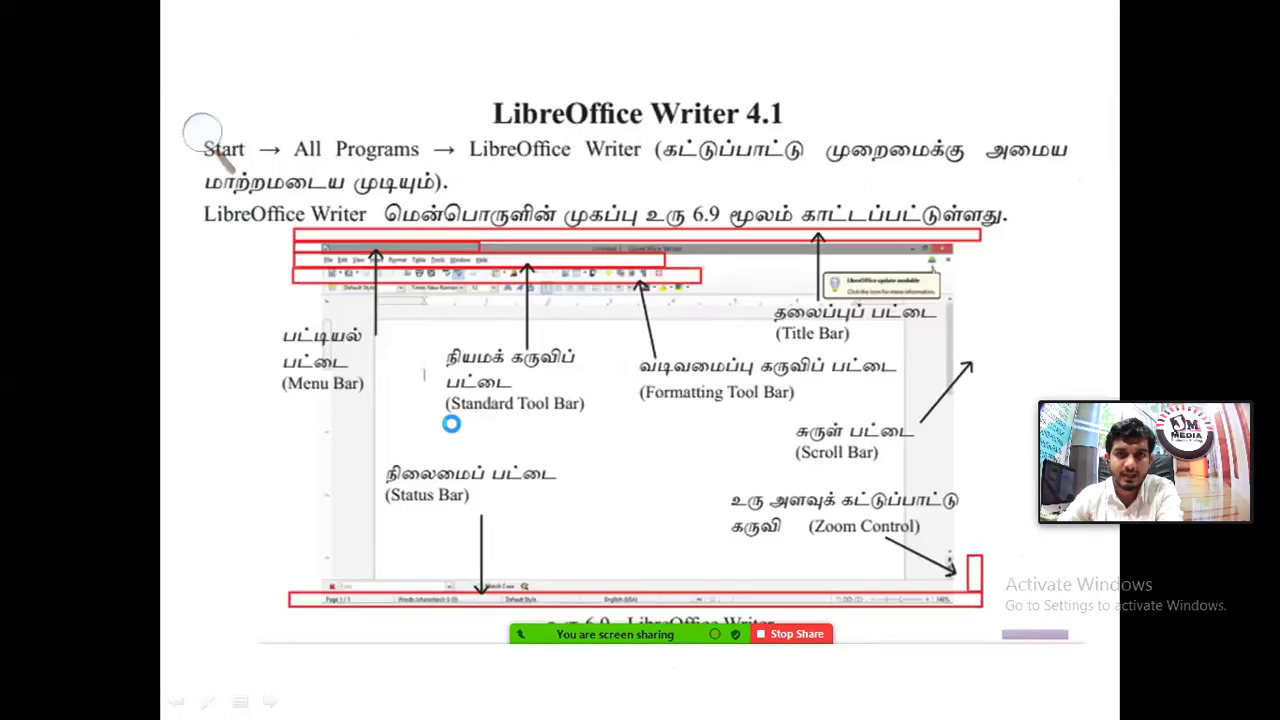
scroll(673, 293, "up", 1)
scroll(673, 293, "up", 1)
scroll(673, 293, "up", 1)
scroll(673, 293, "up", 1)
scroll(673, 293, "up", 1)
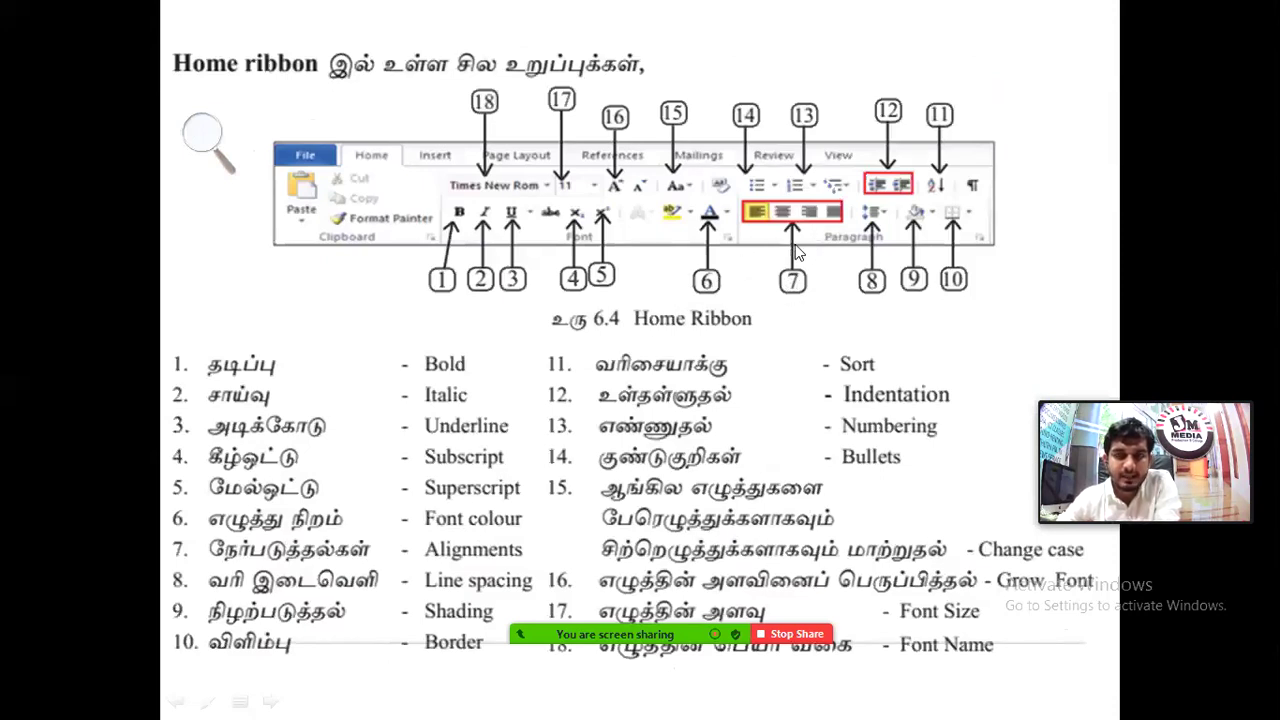
key("alt+Tab")
key("alt+Tab")
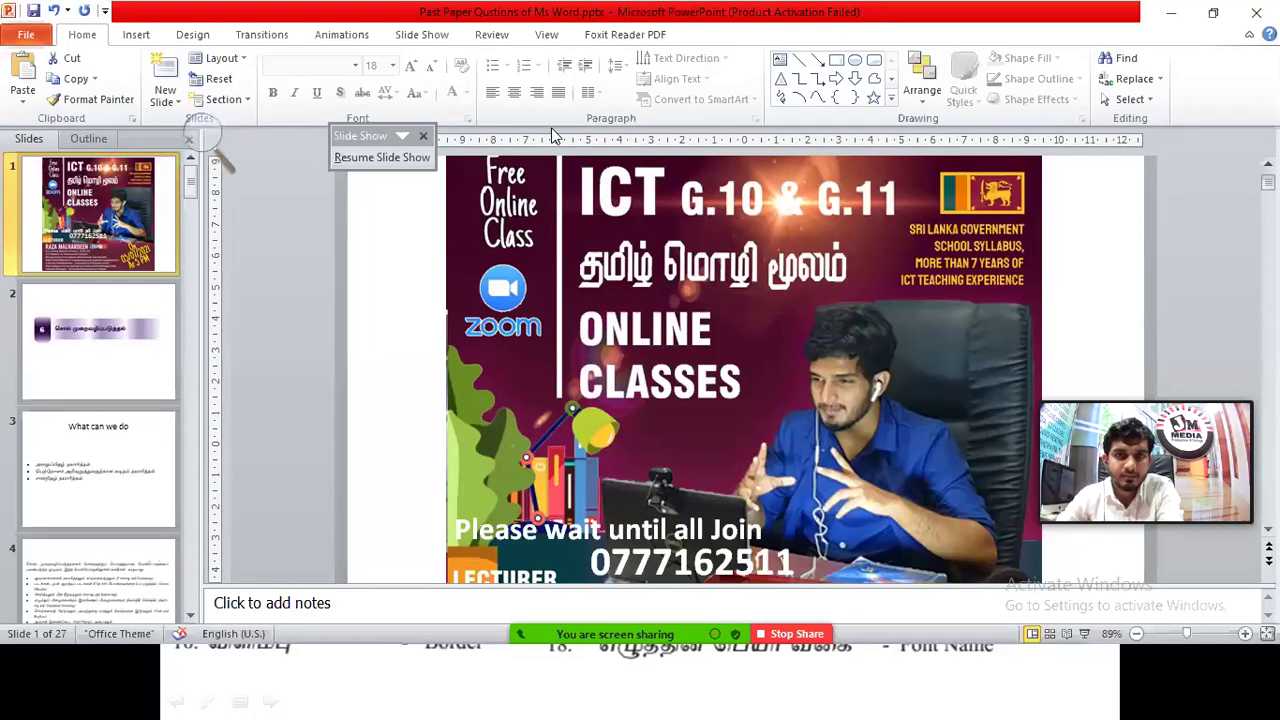
key("alt+Tab")
key("alt+Tab")
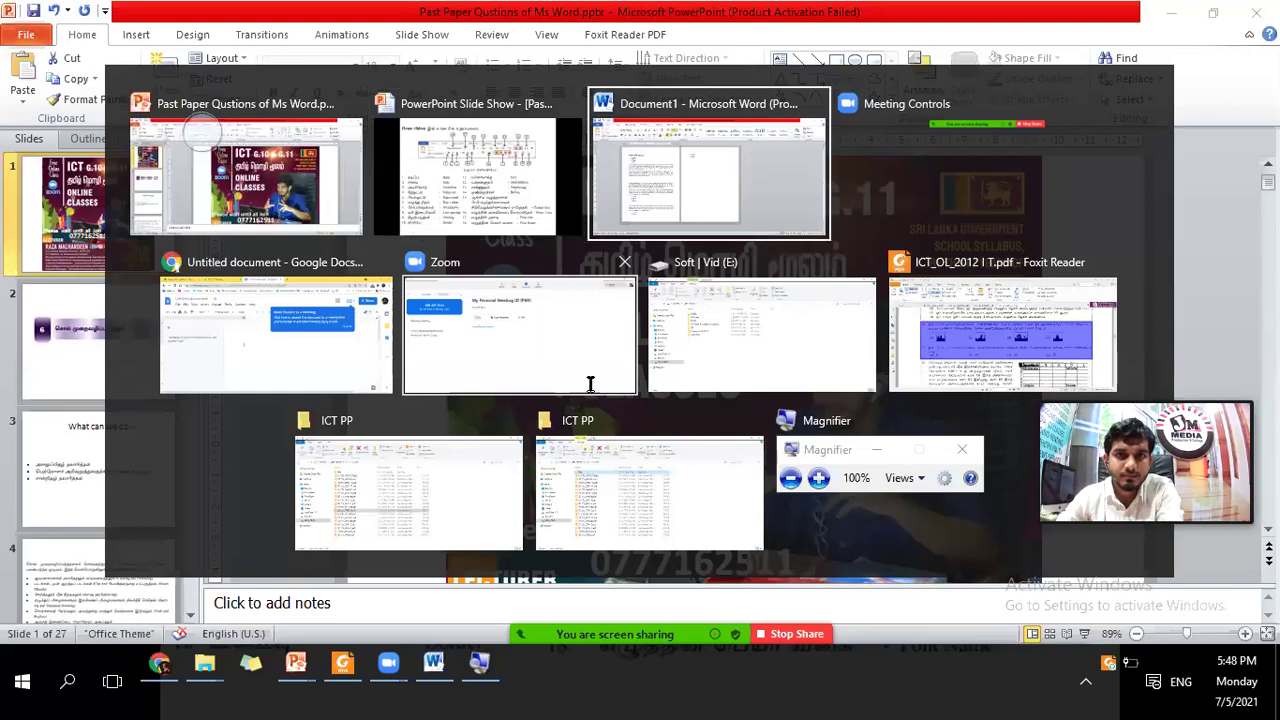
left_click_drag(440, 272, 255, 258)
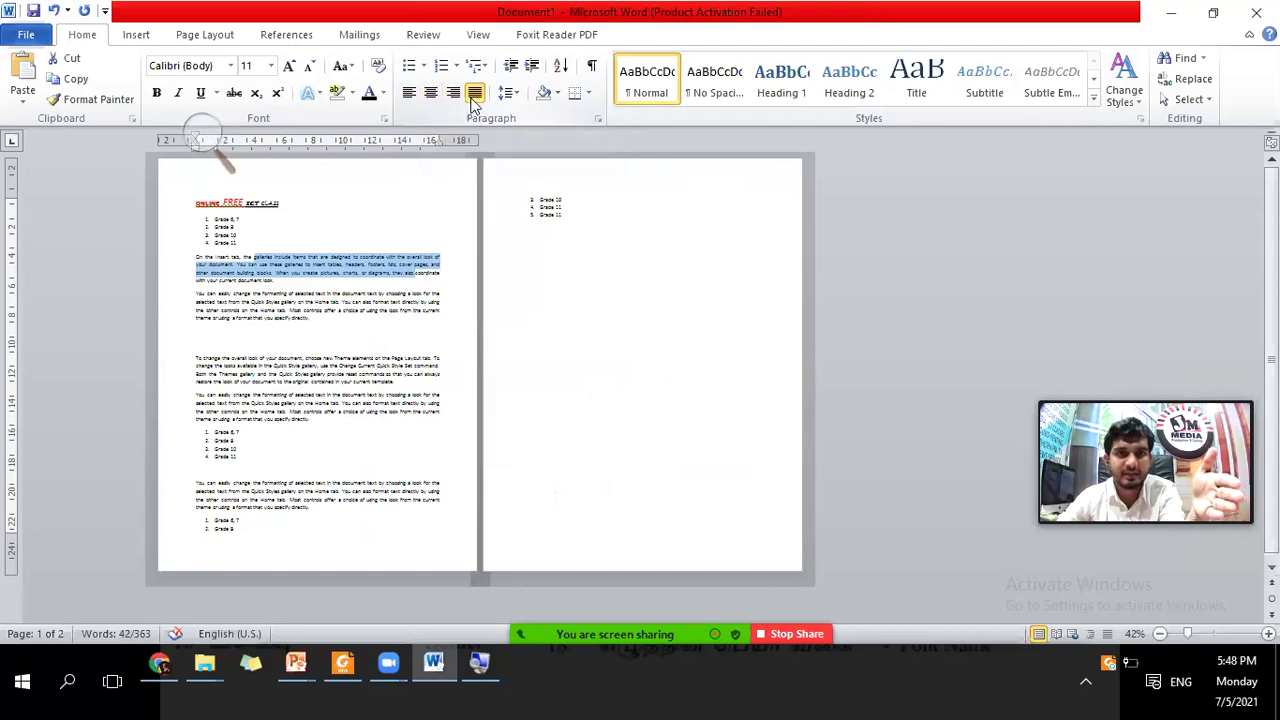
left_click(1170, 12)
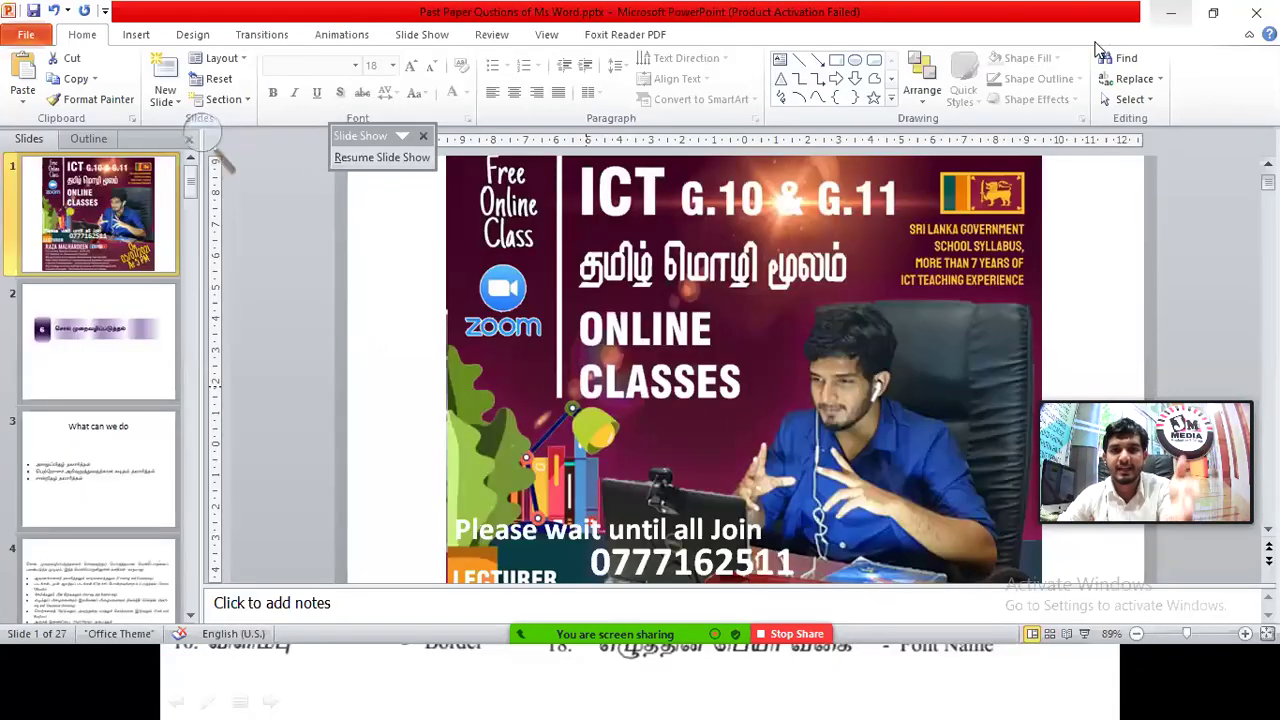
Step: Resume the slide show and advance past 2018 MCQ 10,11,12 to the 2017 MCQ 12,14 slide
left_click(626, 683)
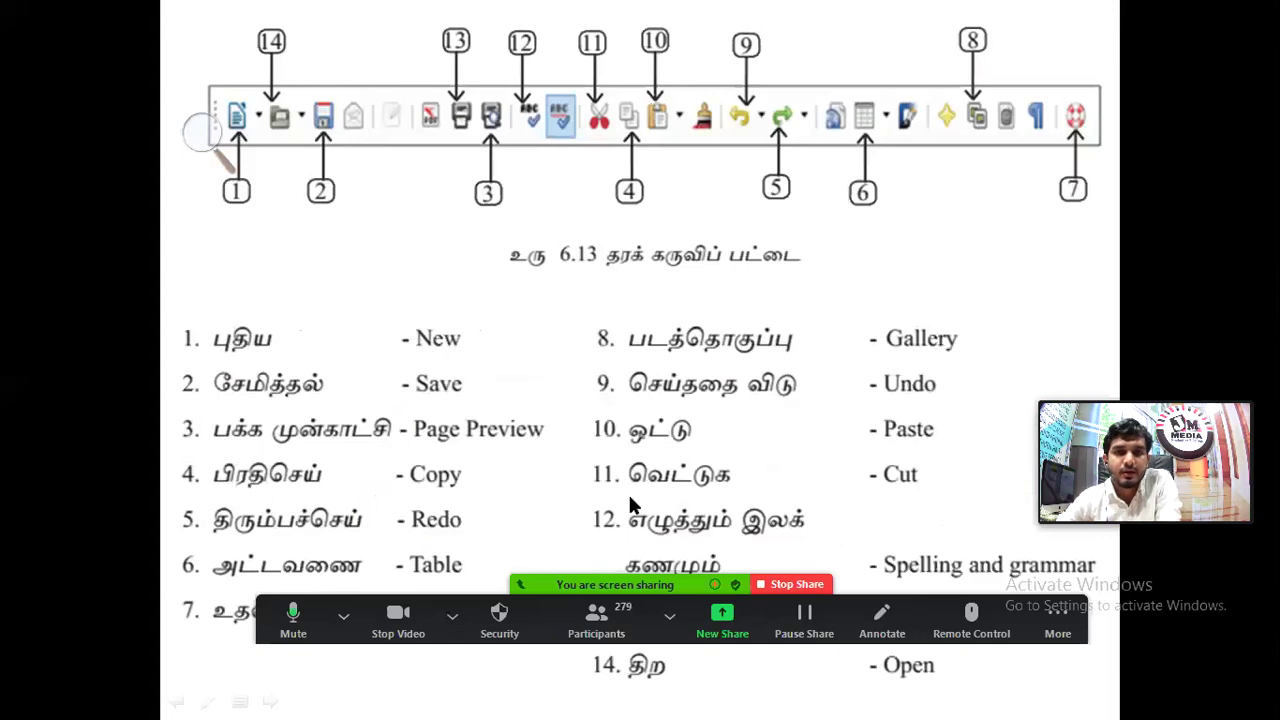
left_click(630, 505)
left_click(630, 505)
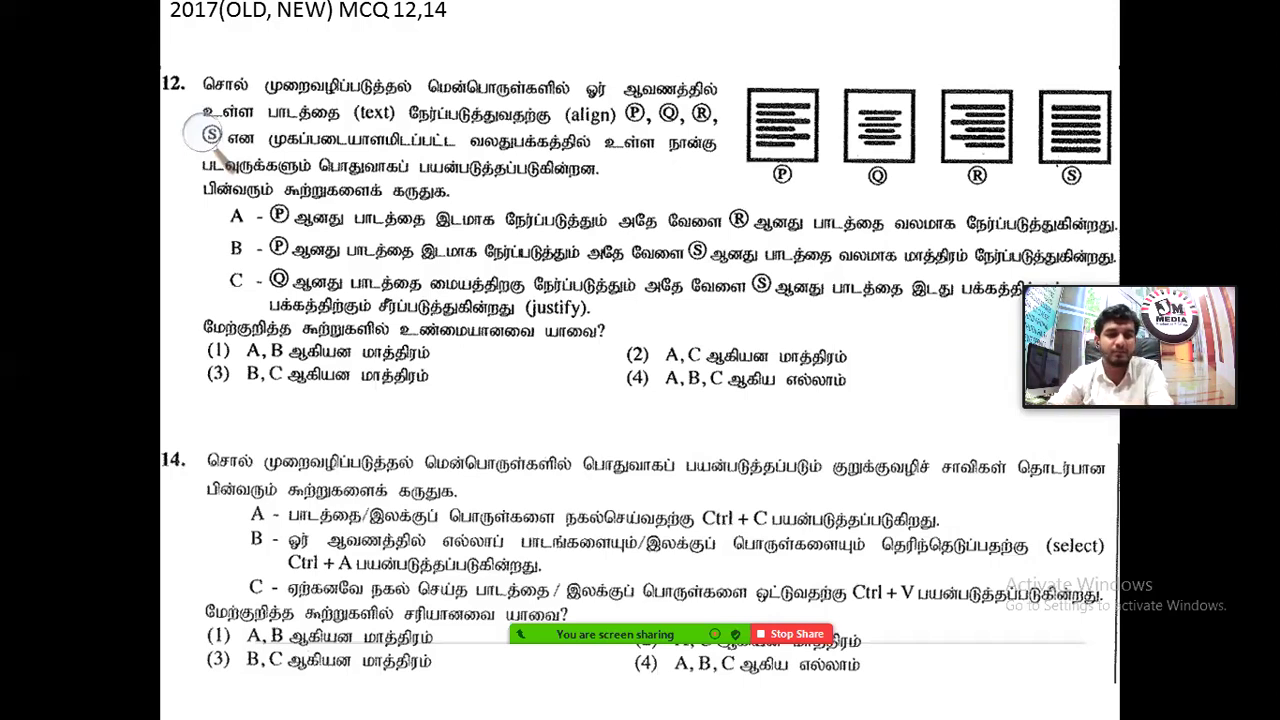
key("alt+Tab")
key("alt+Tab")
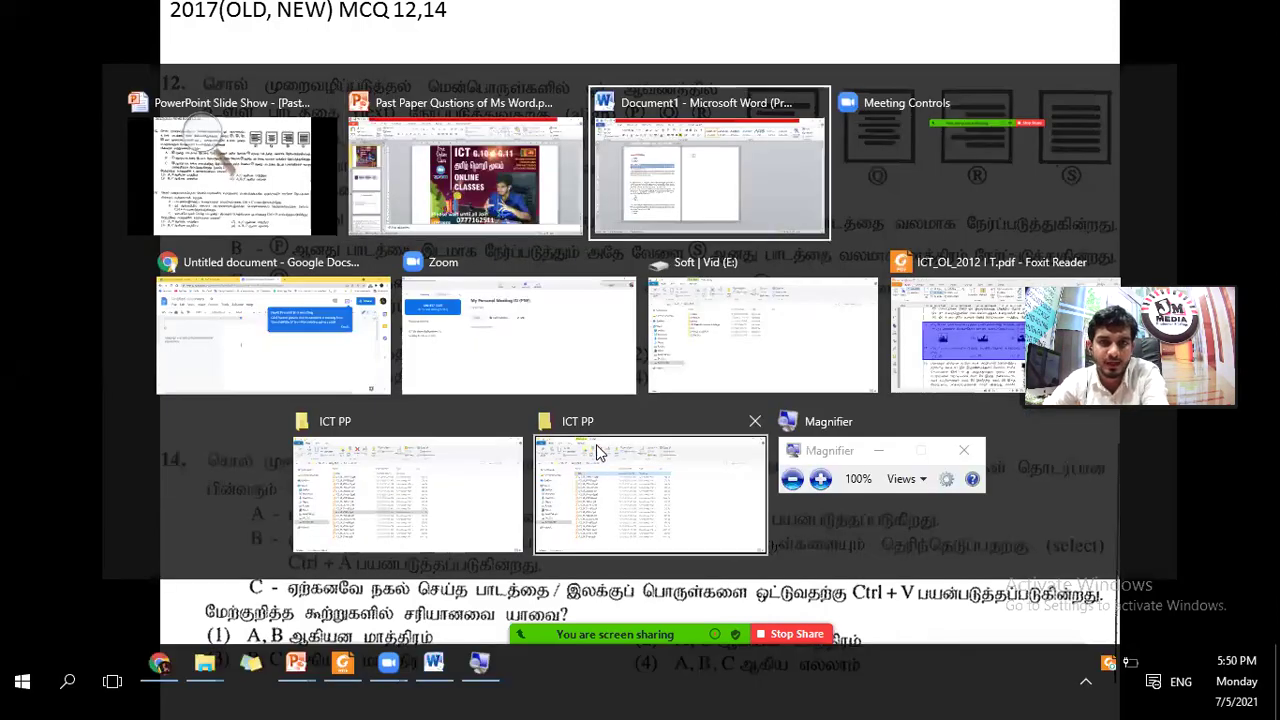
Step: Select all the Word text to confirm the 363-word count, then minimize Word
left_click(296, 344)
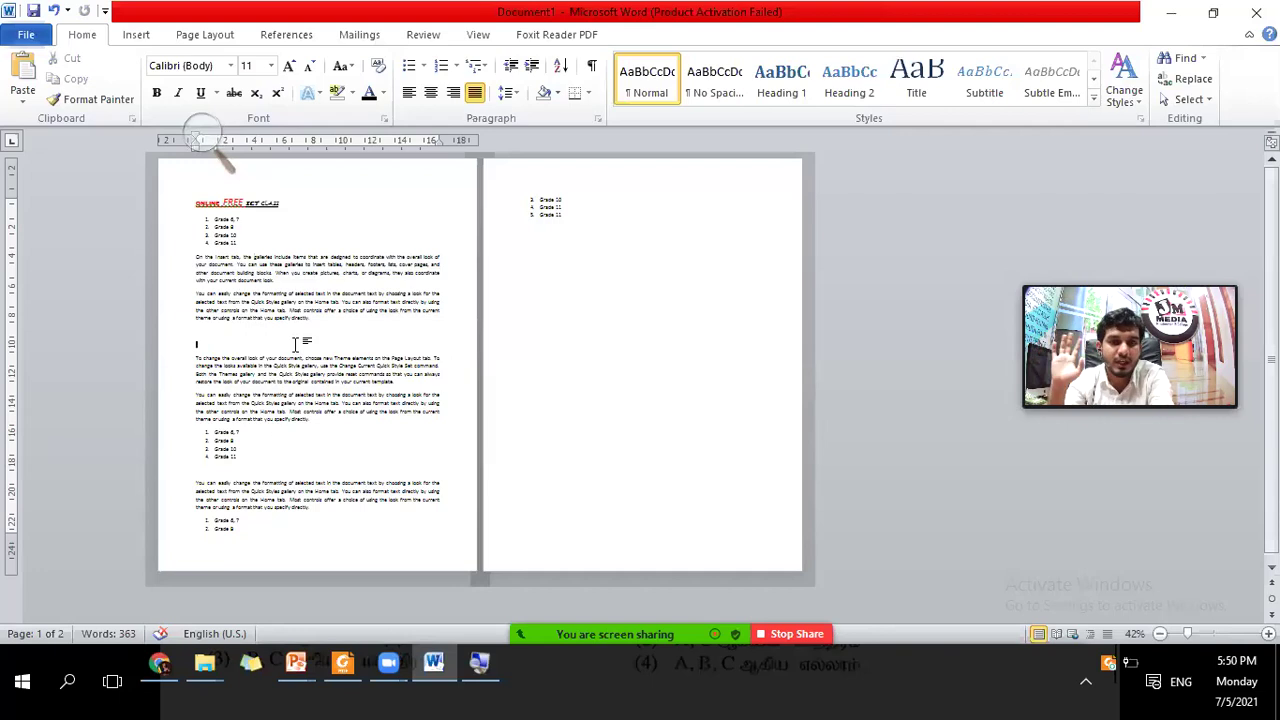
key("ctrl+a")
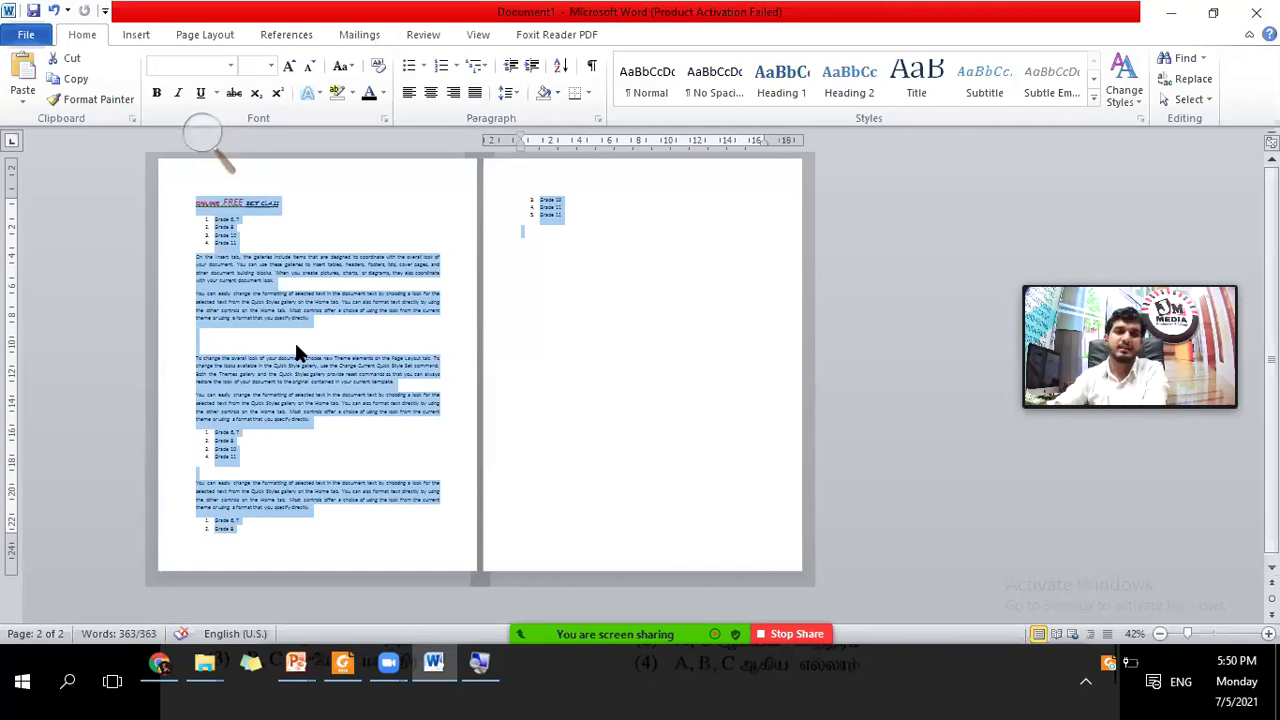
left_click(288, 520)
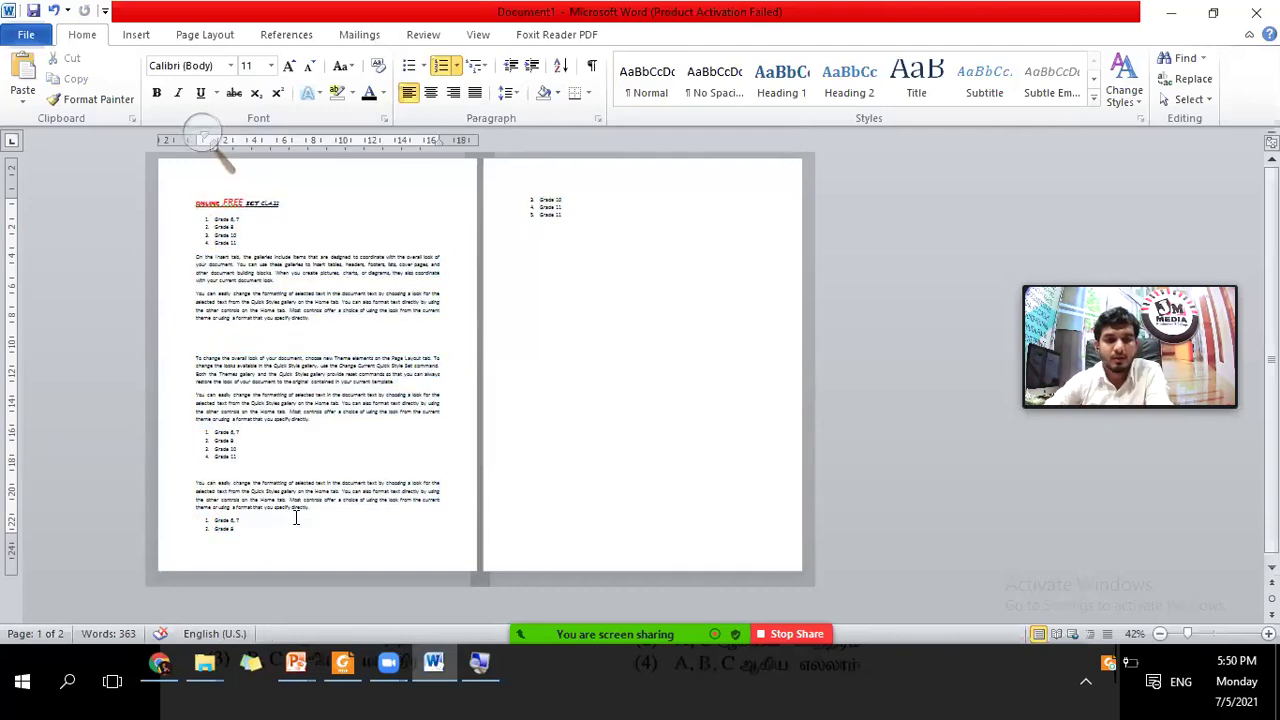
key("ctrl+a")
left_click(1171, 12)
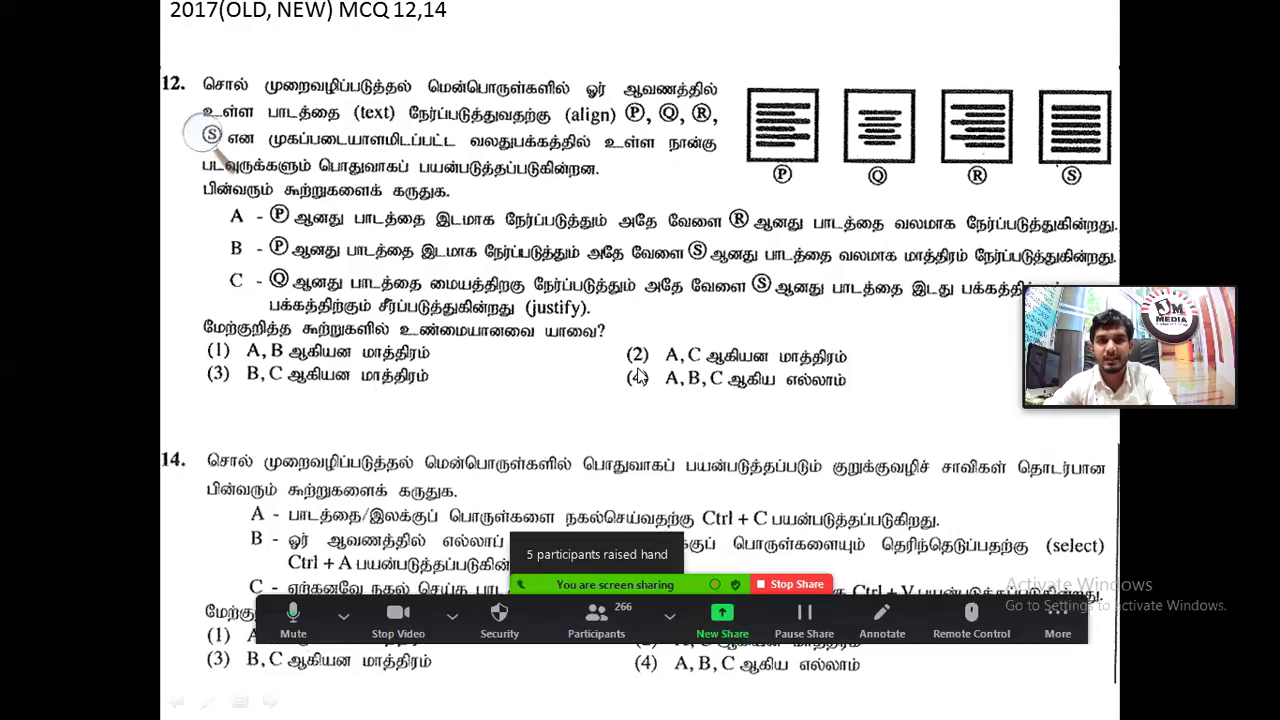
Step: Advance the slide show to the Past Paper 2016 Part 2 | 1.(4) Green IT formatting question
left_click(672, 253)
key("Left")
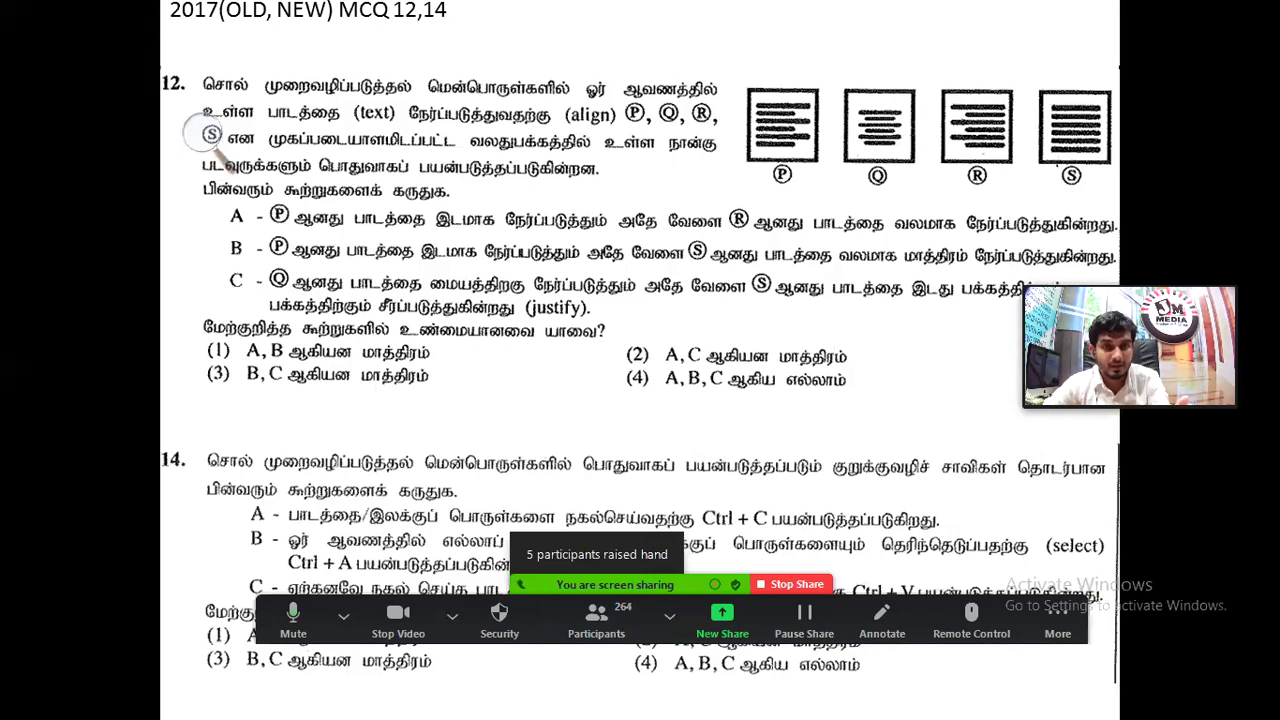
key("Right")
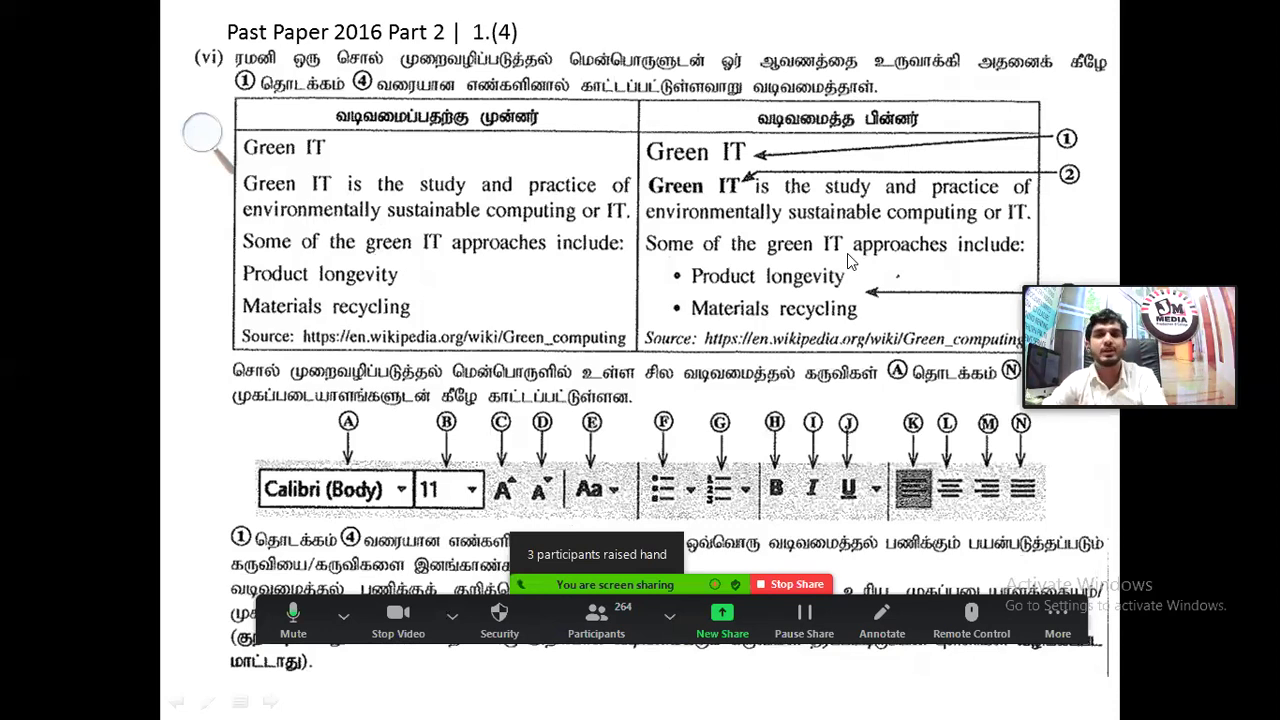
Step: Open the meeting's participant options, then advance to the Past Paper 2018 MCQ 10,11,12 slide
key("Right")
key("Left")
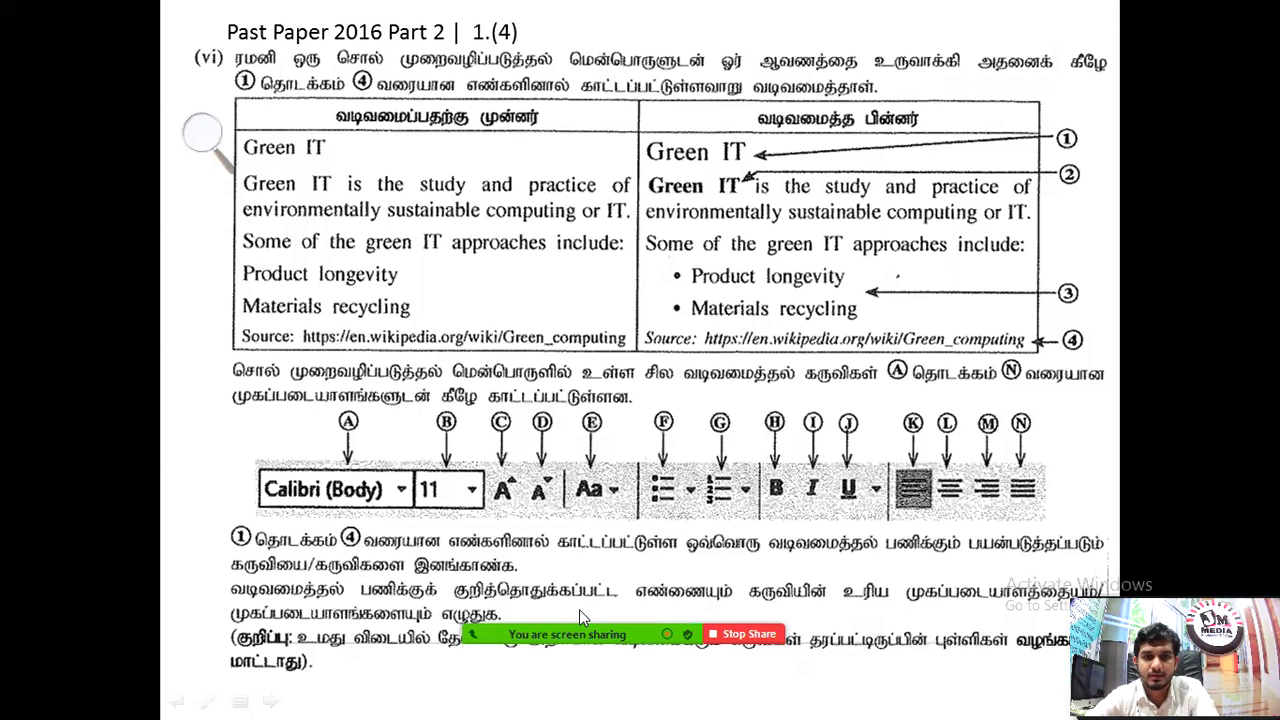
mouse_move(579, 612)
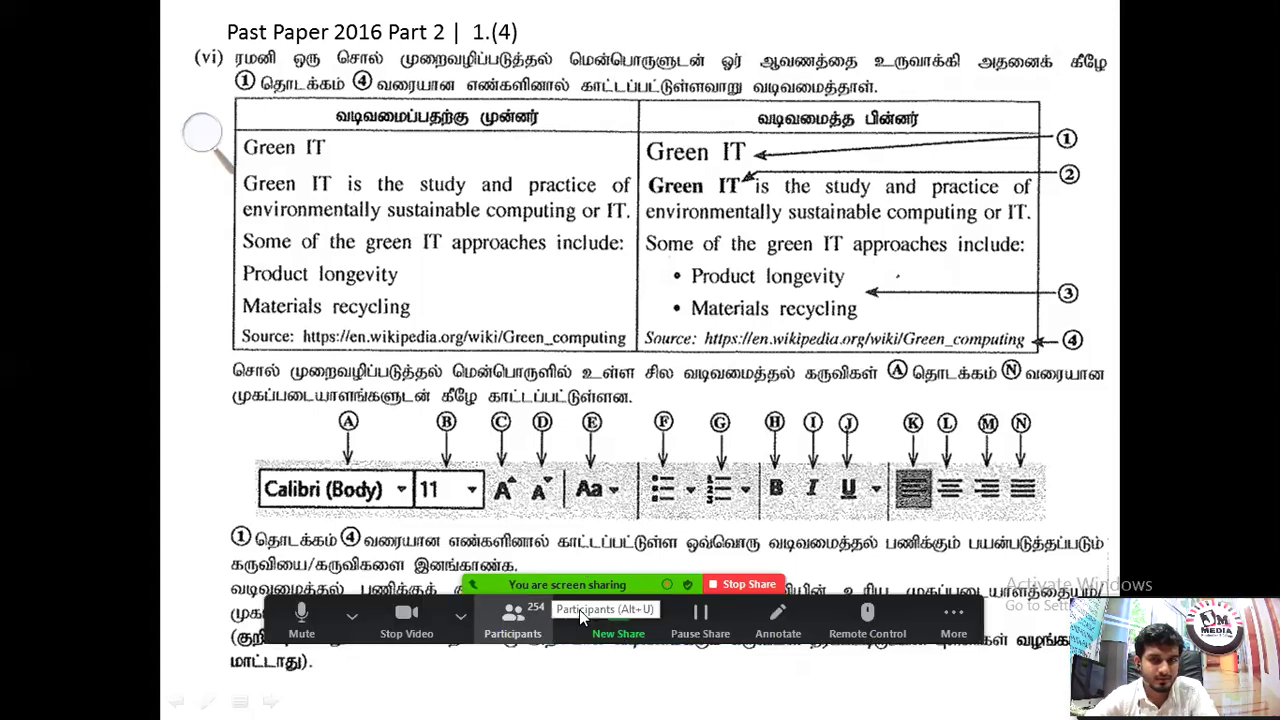
left_click(579, 609)
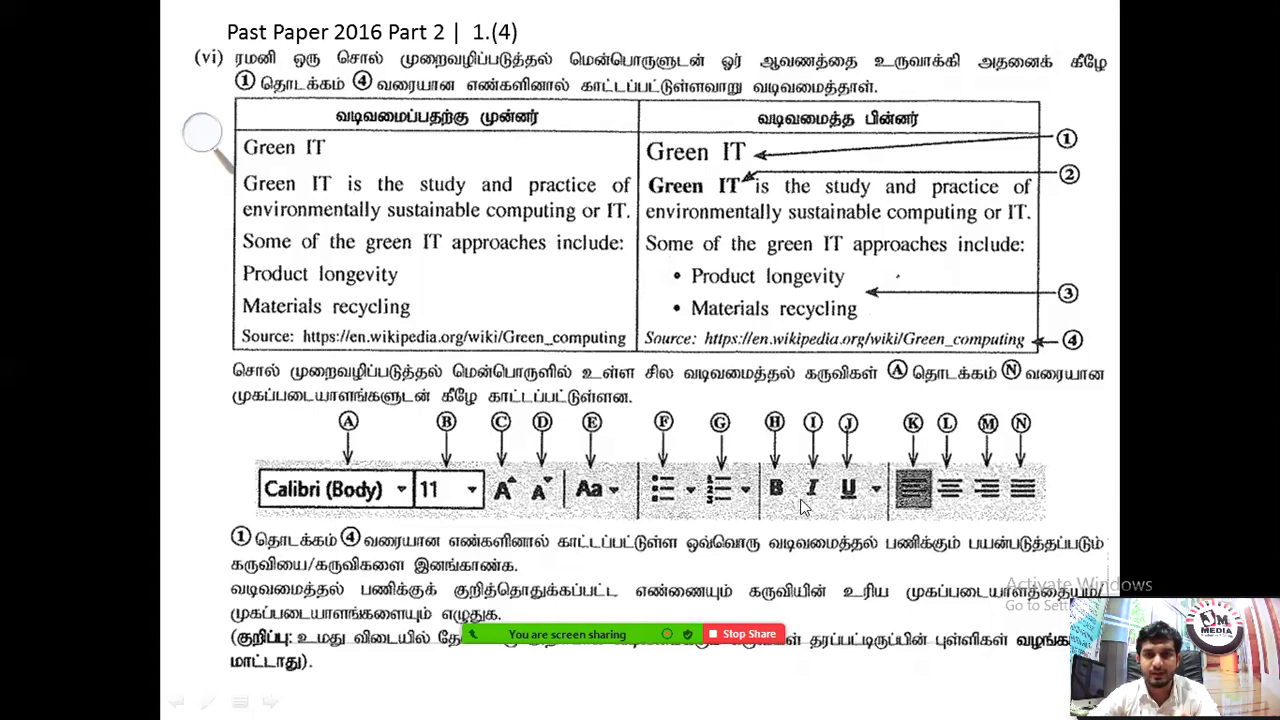
key("Right")
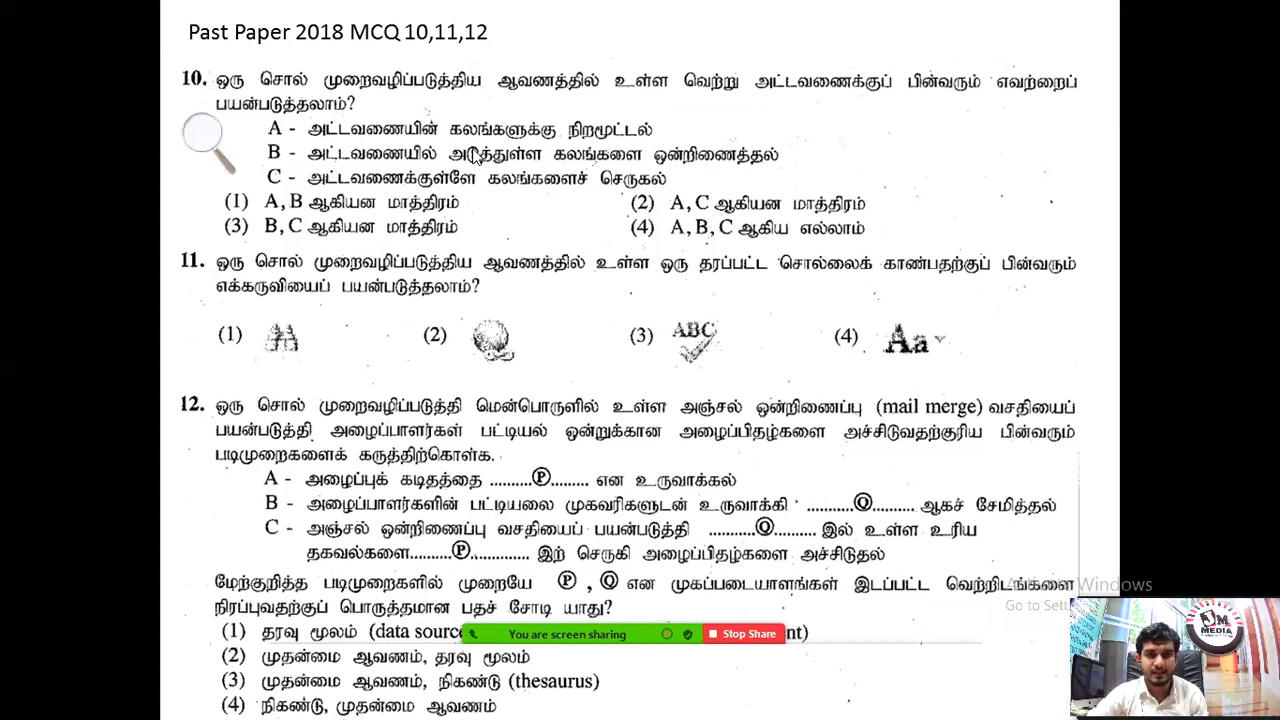
Step: Advance to the 2018 Part 2 | 1.(5) slide on formatting the Essential 21st Century Skills title
left_click(477, 157)
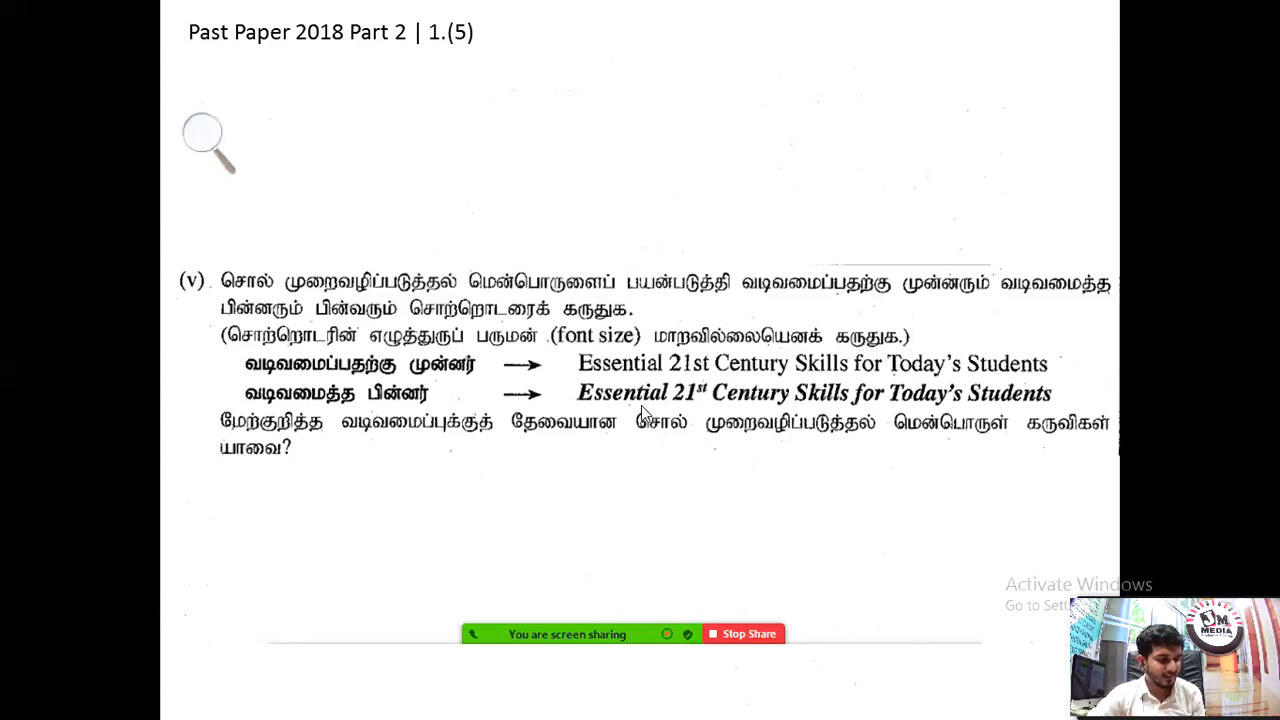
Step: Move past key-combinations question 14 and settle on the 2020 OL ICT MCQ 16 Mahaweli River slide
left_click(678, 440)
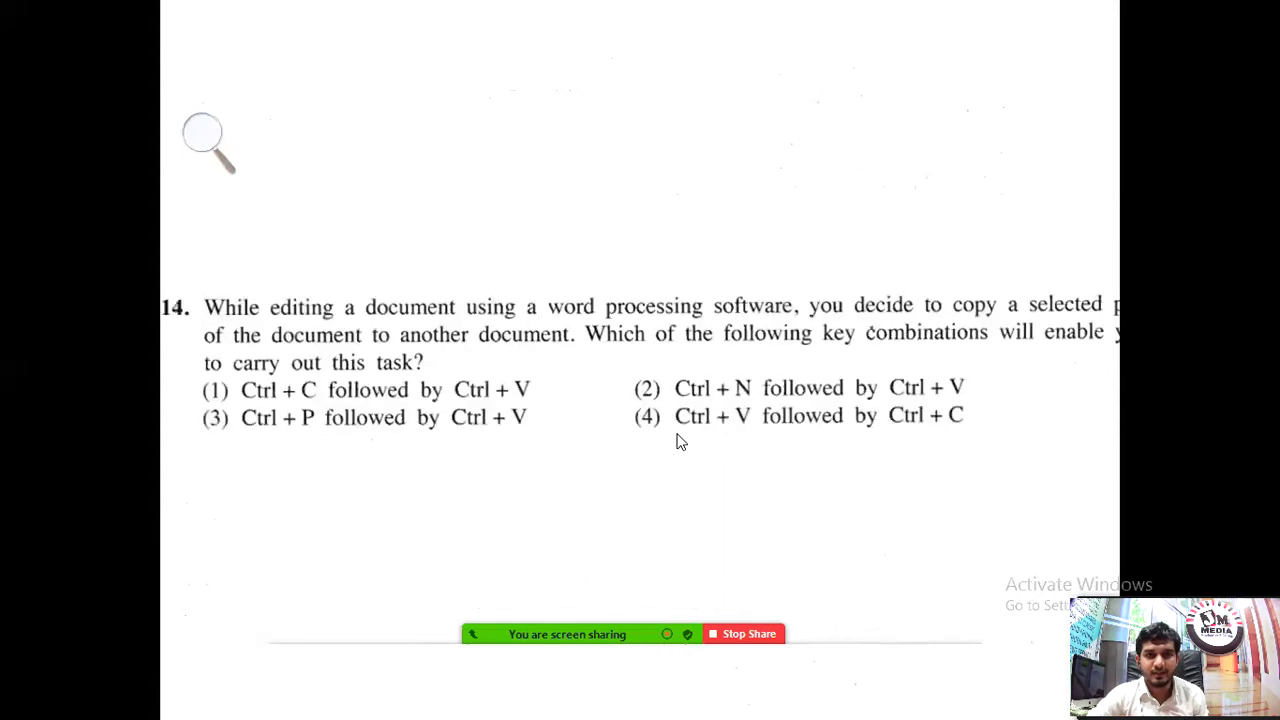
left_click(716, 500)
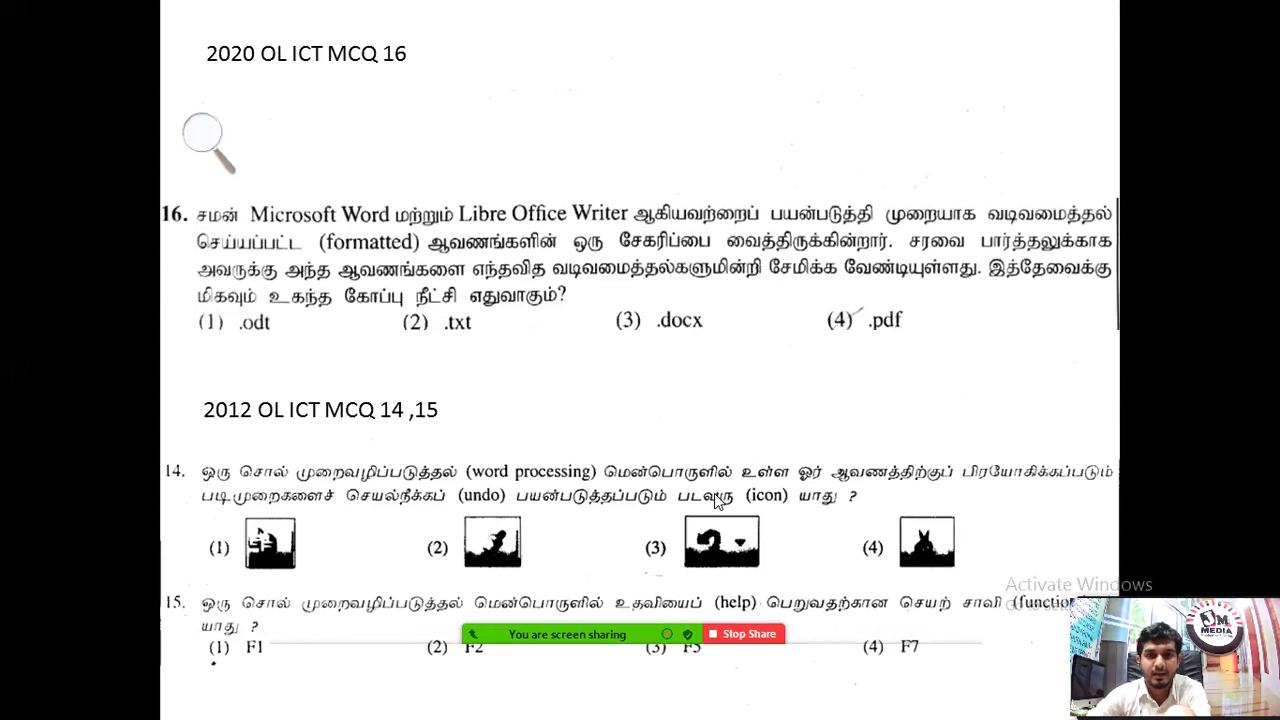
left_click(522, 381)
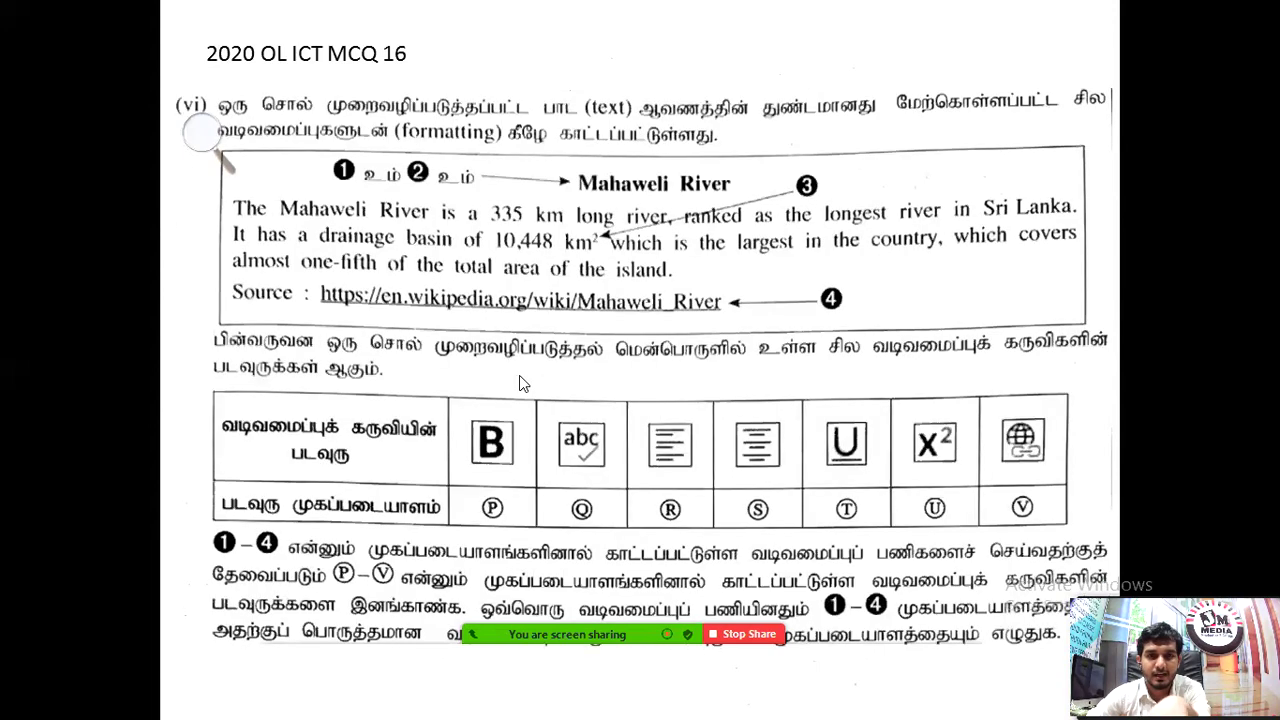
left_click(604, 505)
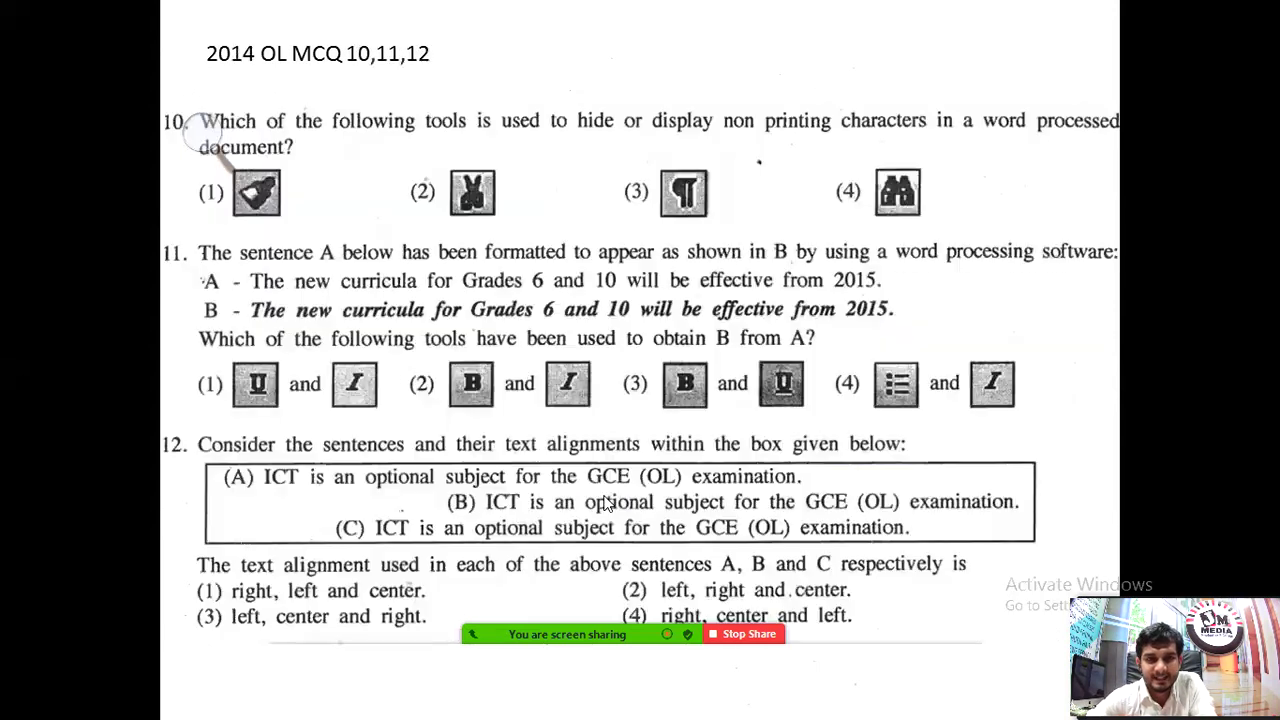
key("Left")
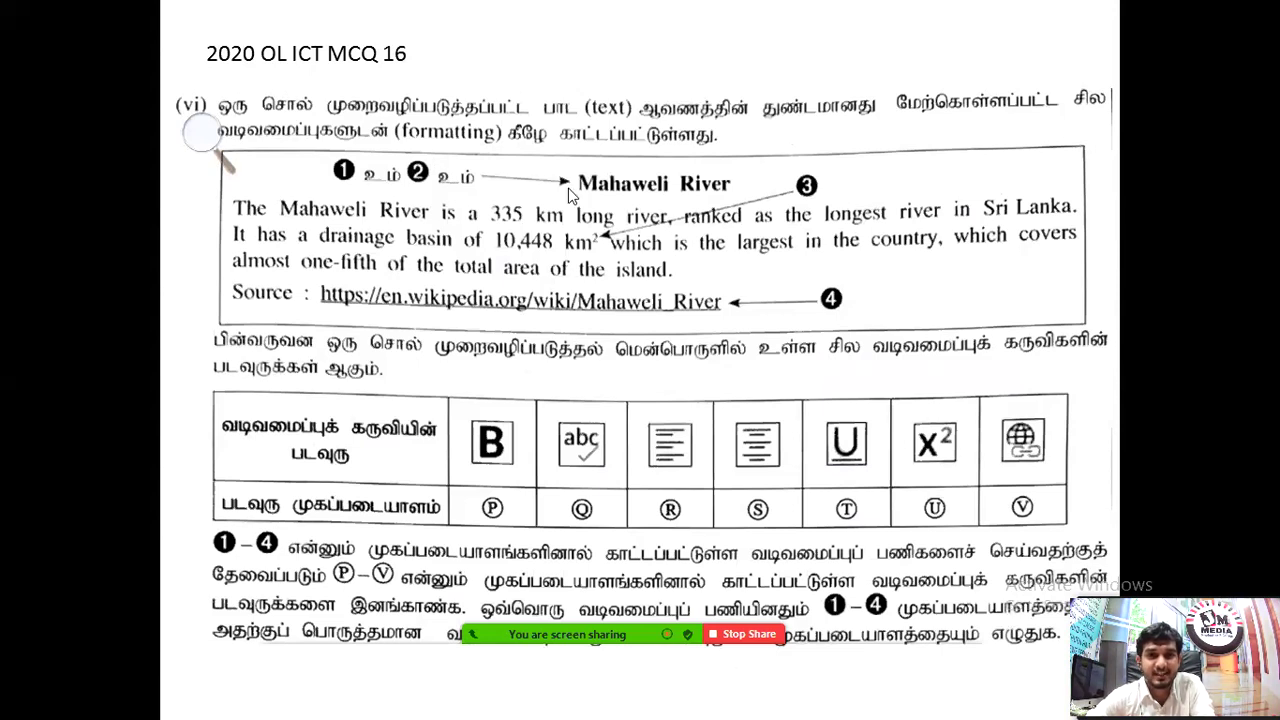
Step: Page forward from the 2014 OL MCQ slide to the closing THANK YOU slide
key("Right")
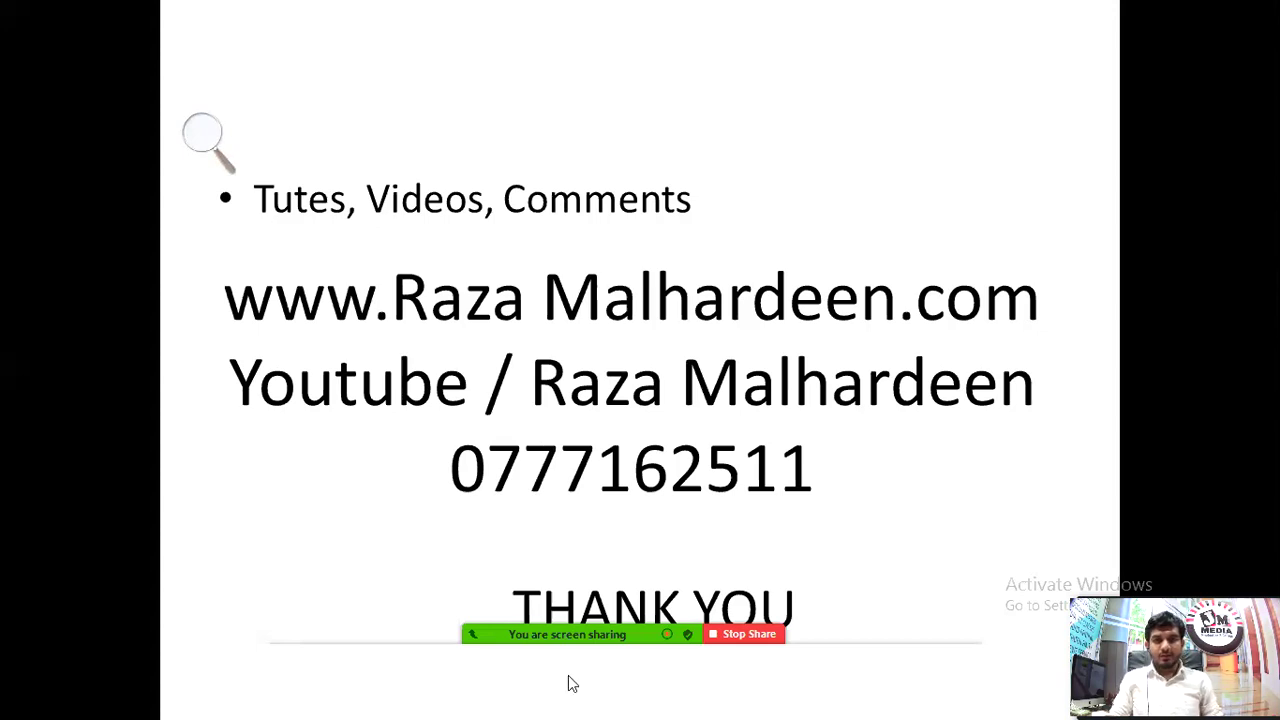
mouse_move(572, 684)
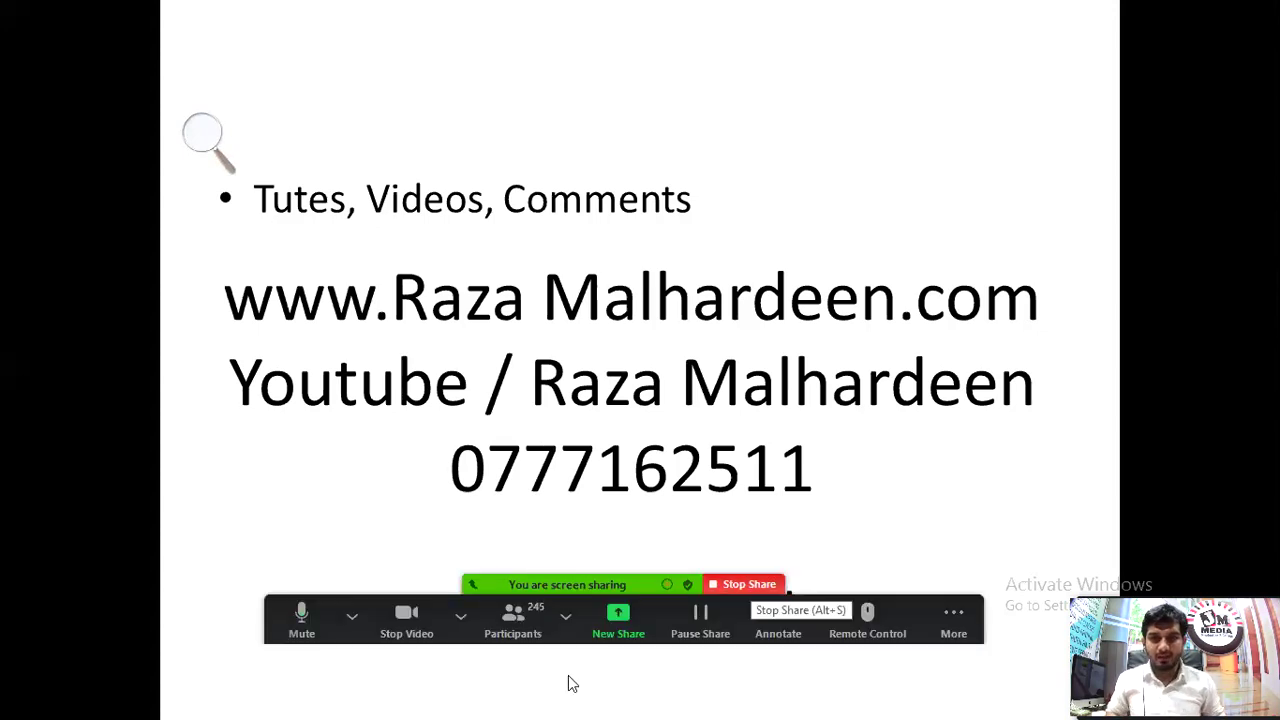